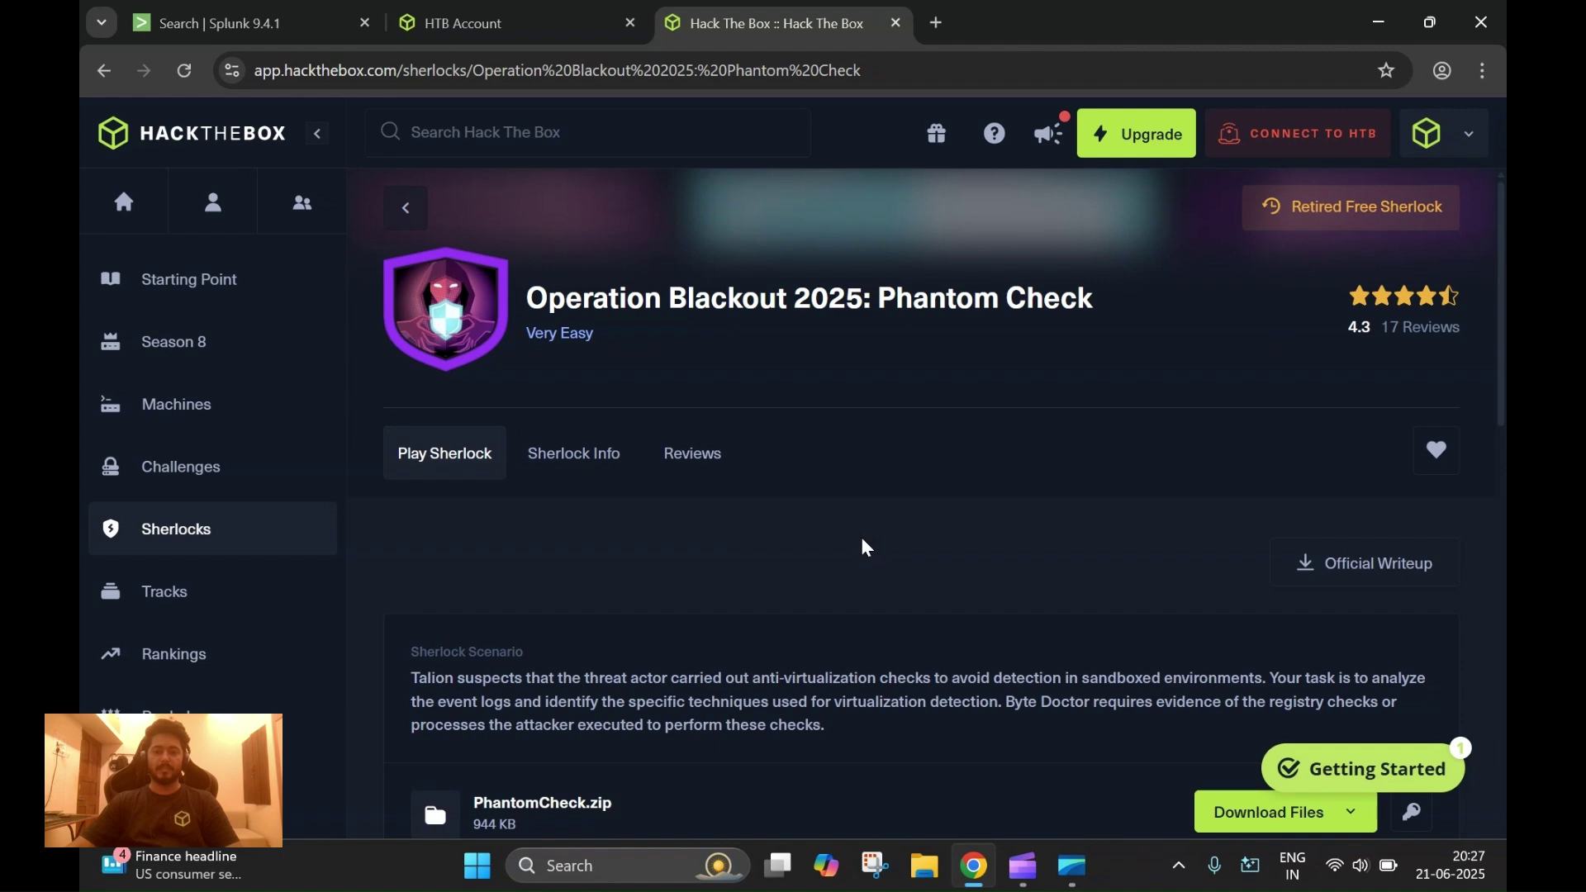
Step: Read the Phantom Check anti-virtualization scenario, PhantomCheck.zip and the Task 1 and 2 WMI questions
scroll(856, 549, down, 1)
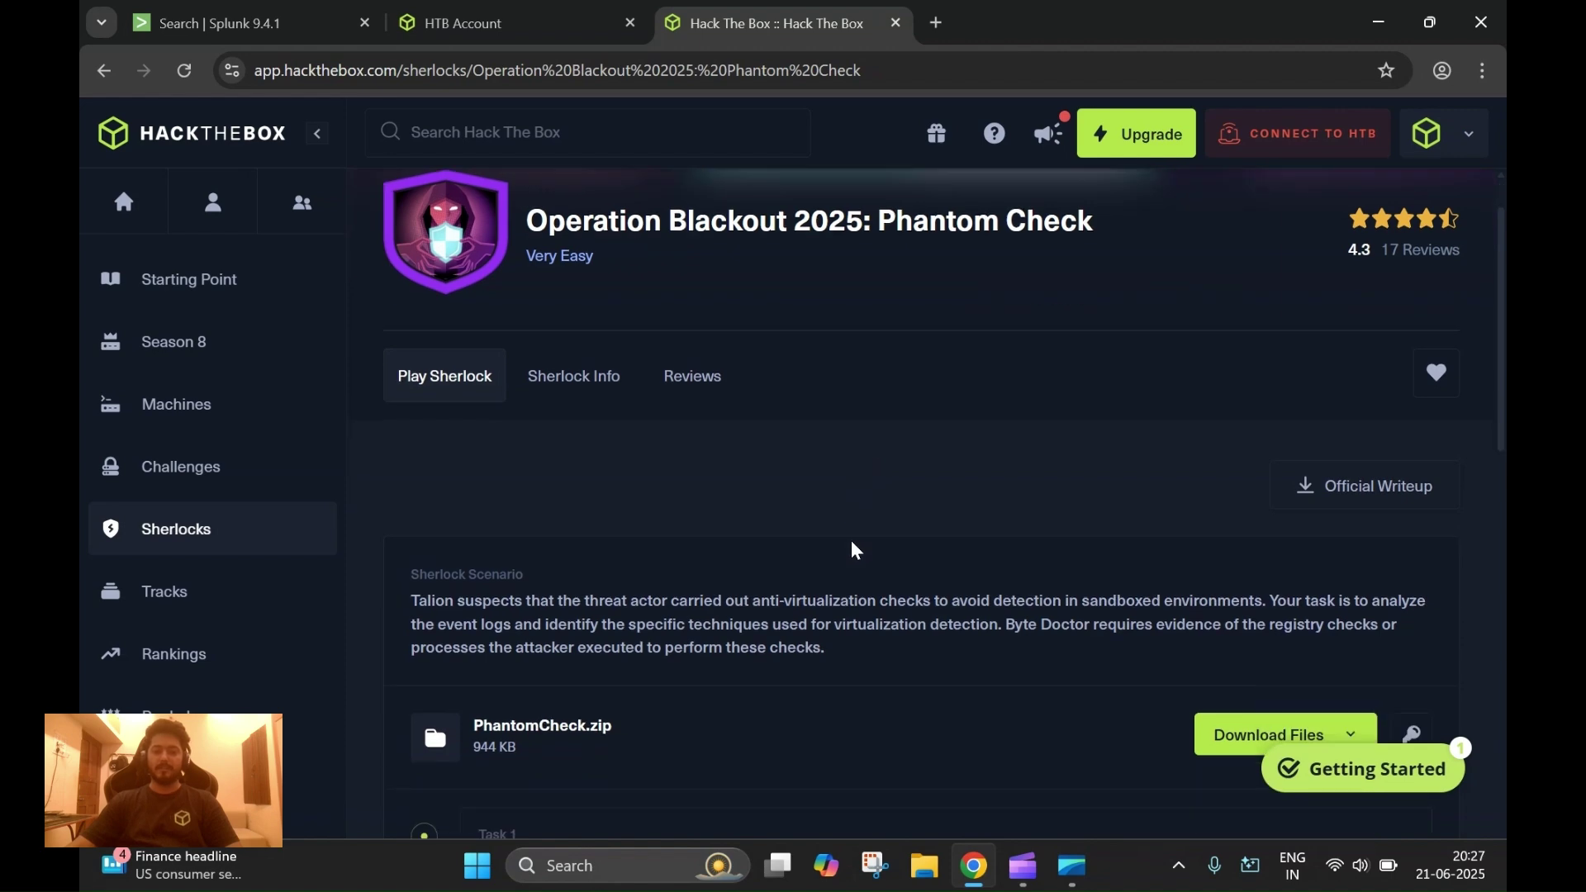
scroll(854, 550, down, 3)
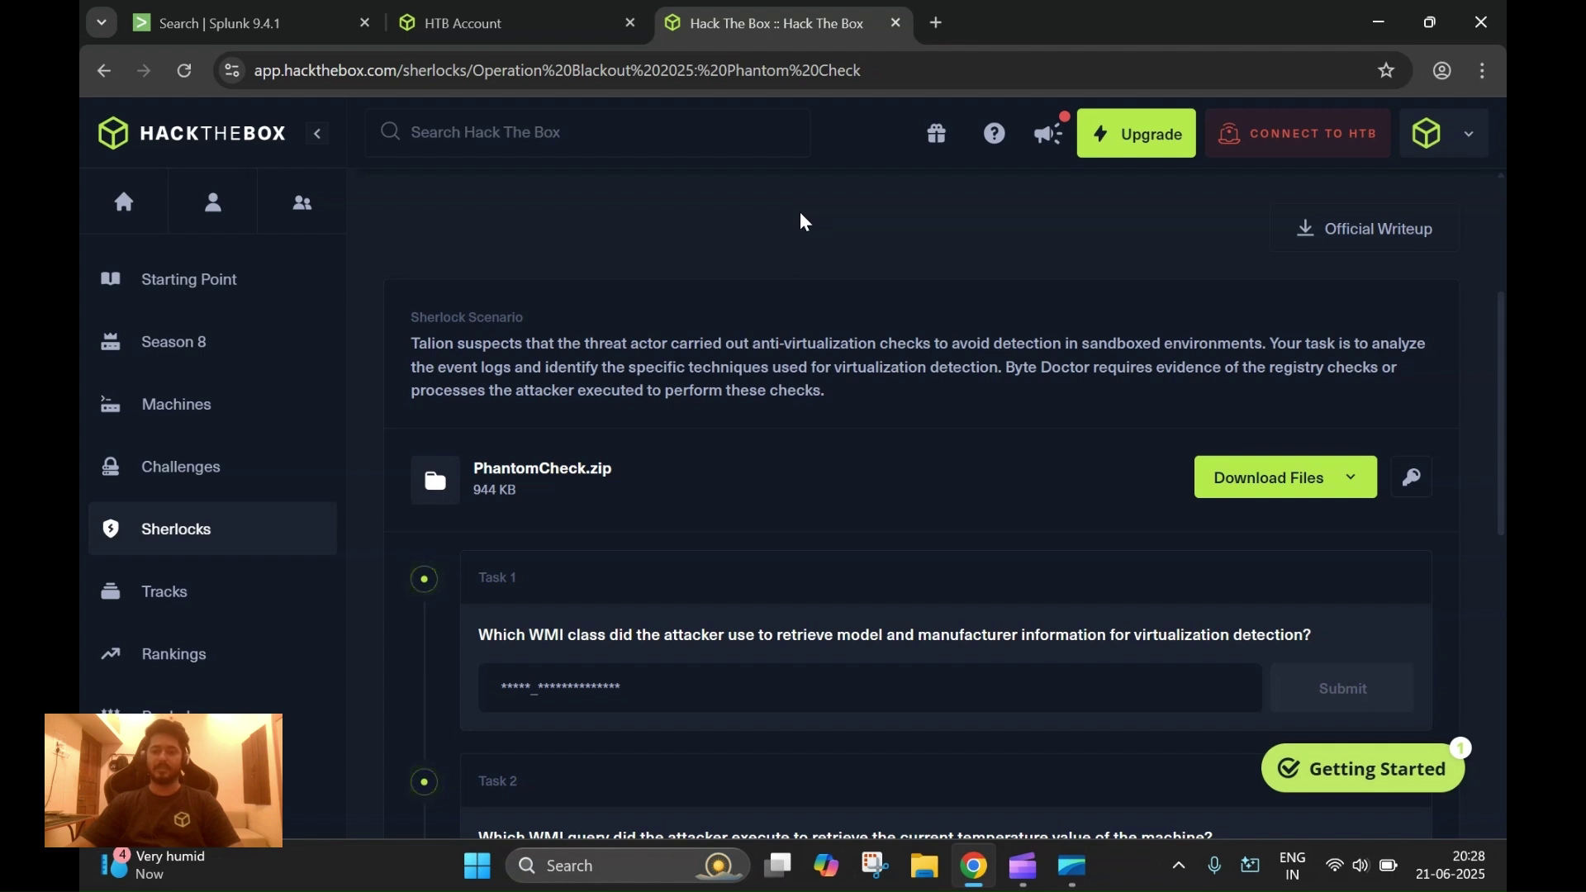
scroll(800, 213, up, 2)
scroll(800, 215, down, 2)
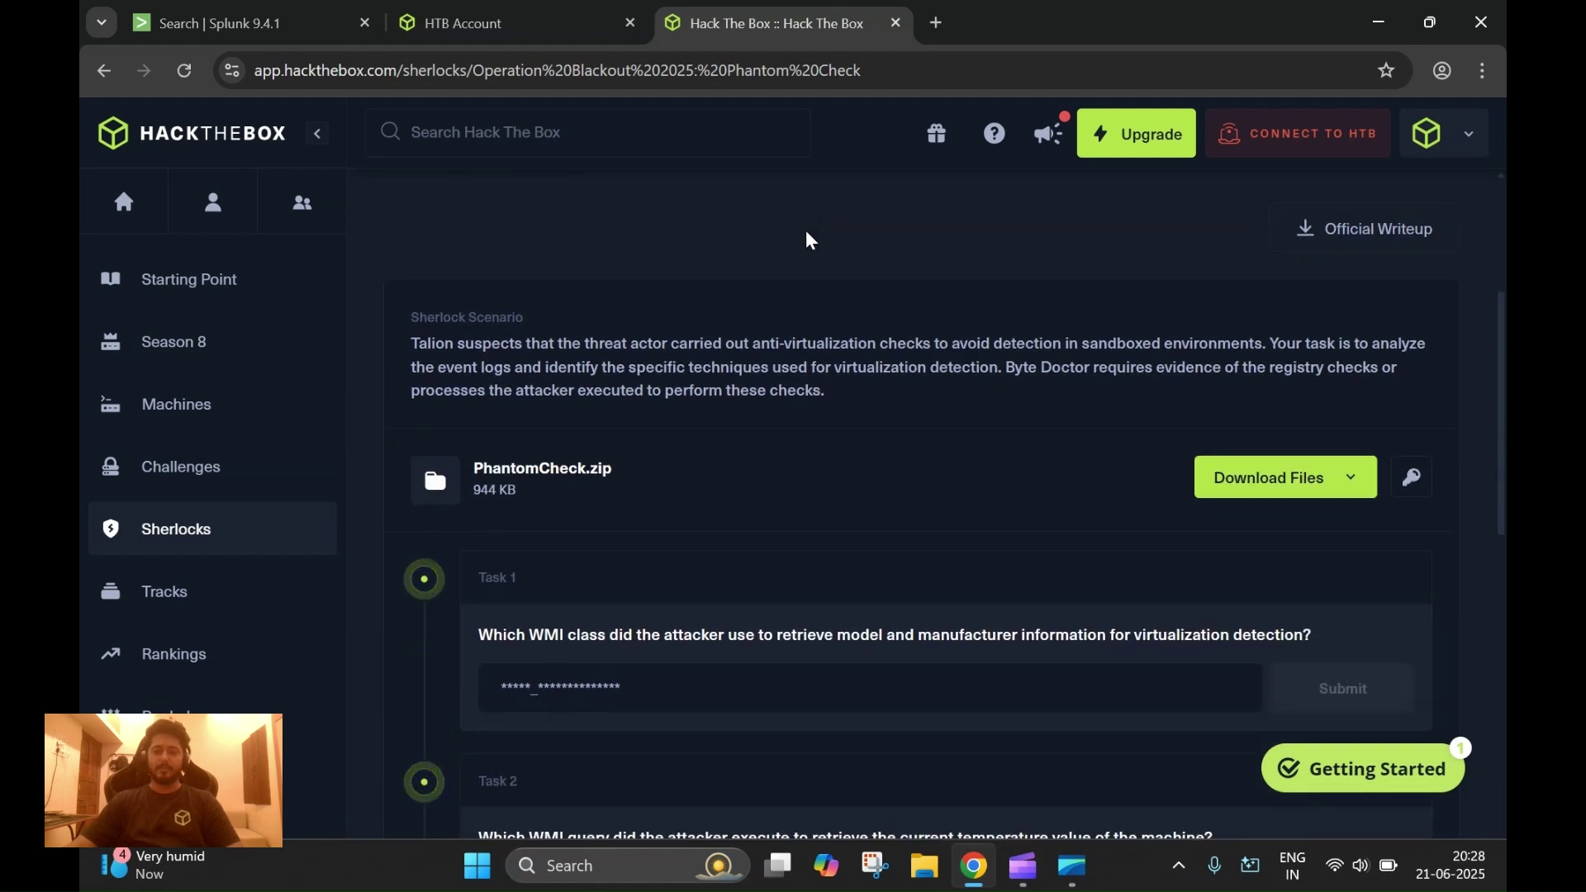
scroll(809, 238, up, 2)
scroll(810, 238, down, 3)
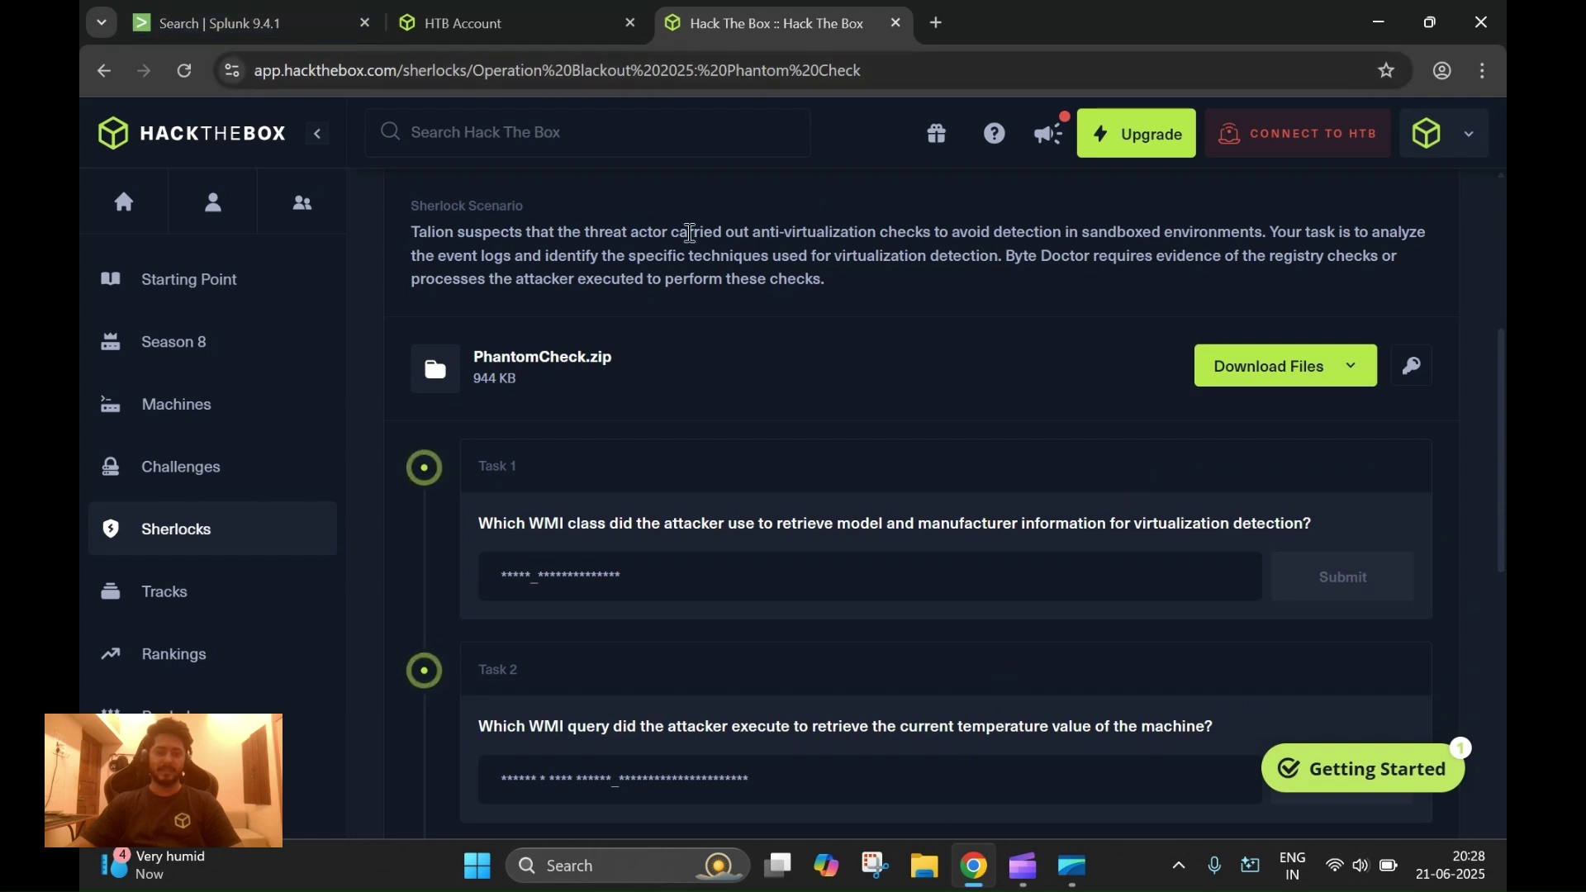
Step: Read the Sherlock questions down to Task 3, then return to the empty Splunk search page
click(284, 20)
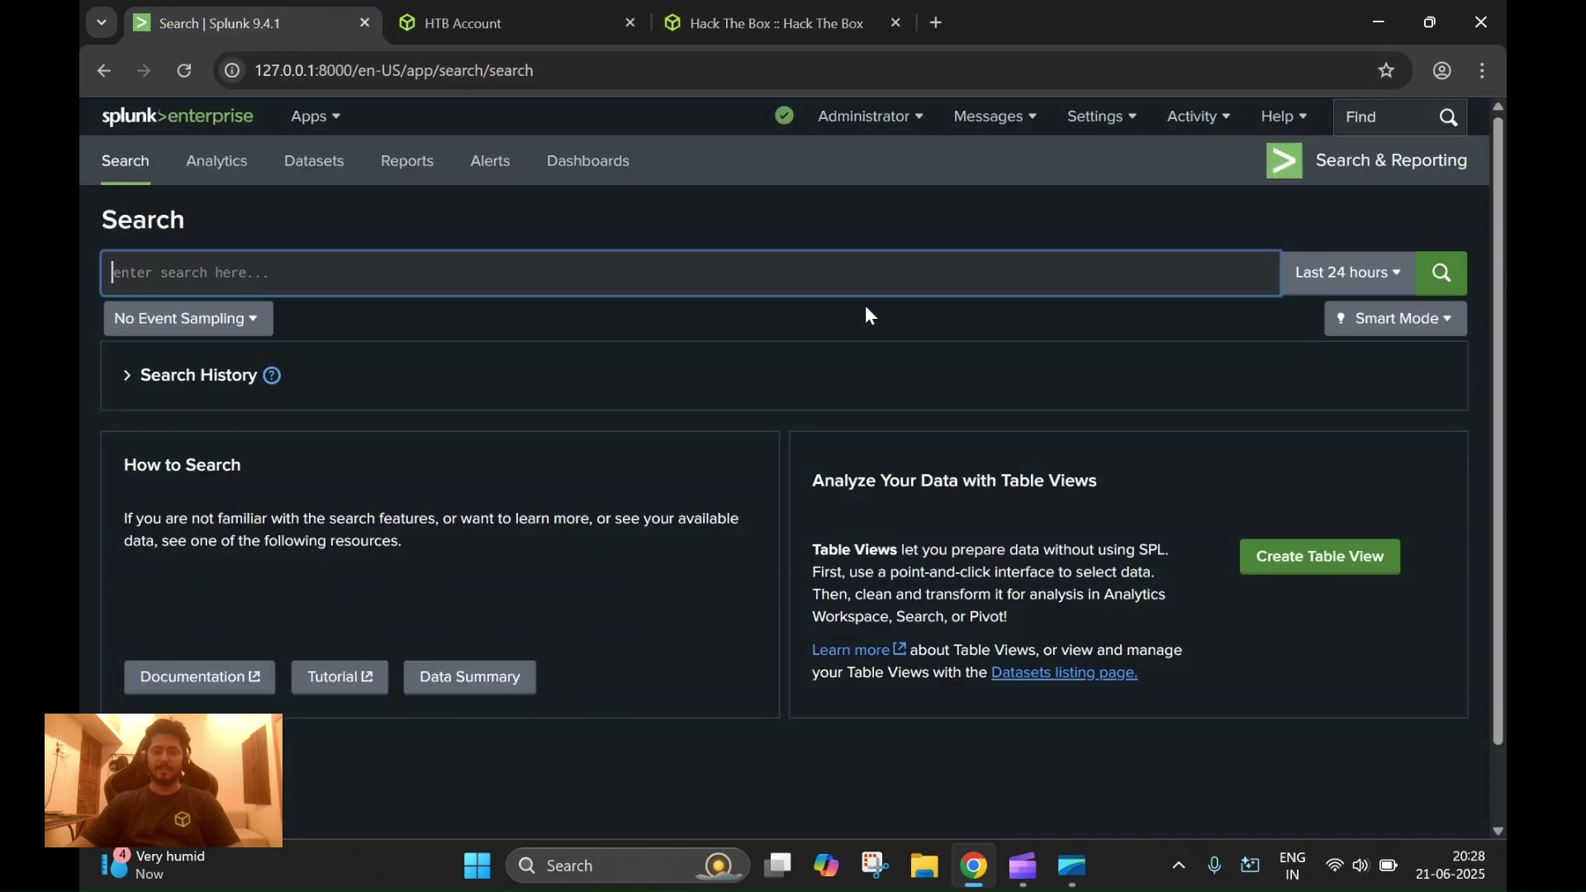
click(748, 18)
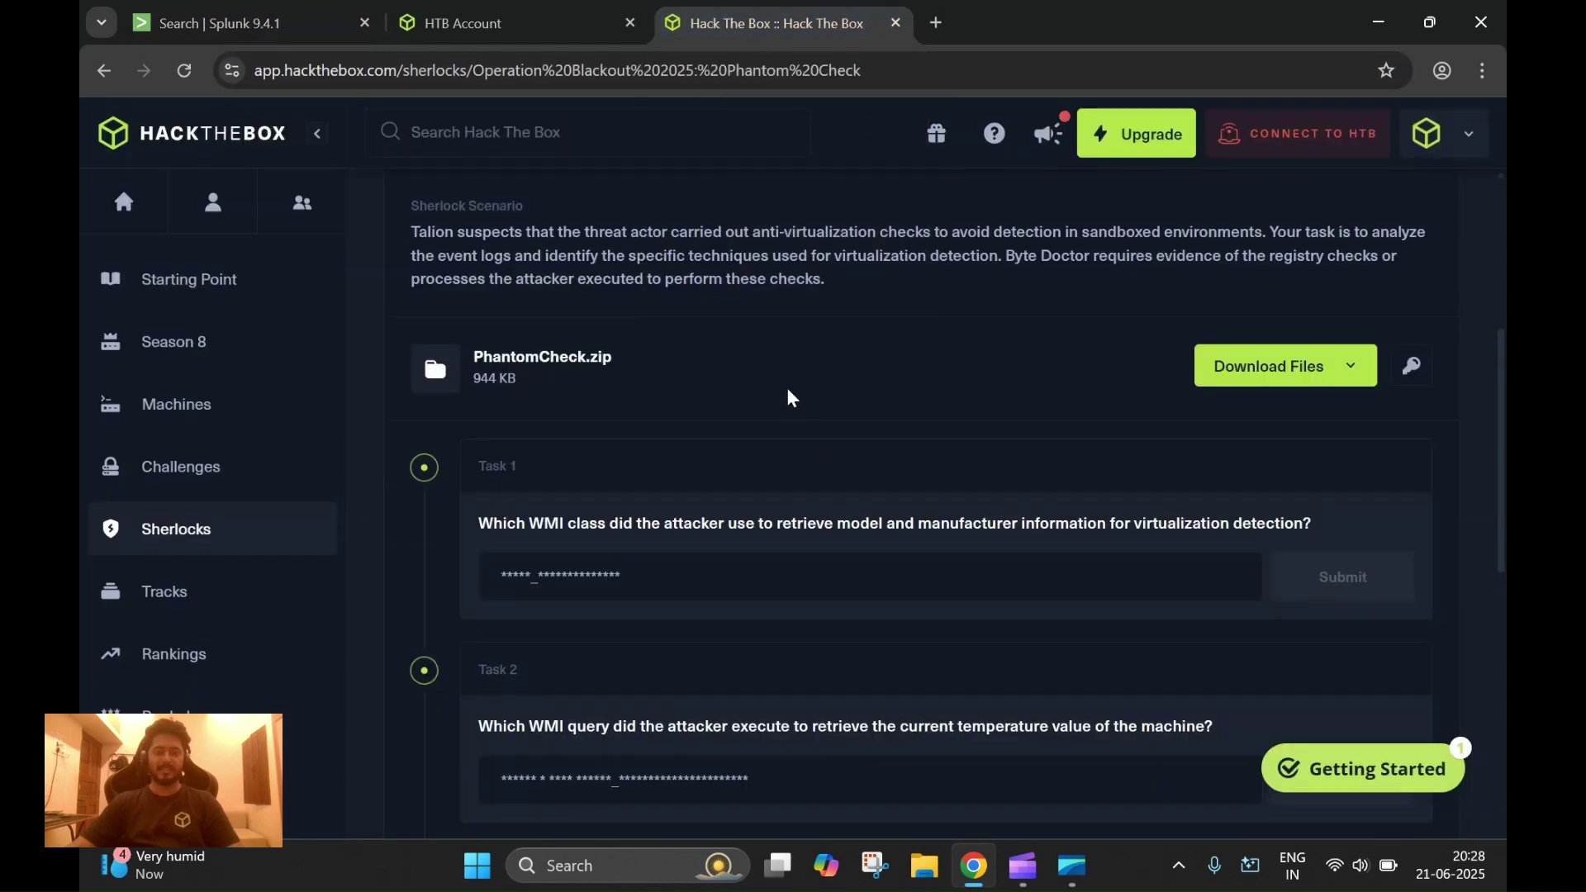
scroll(785, 385, down, 3)
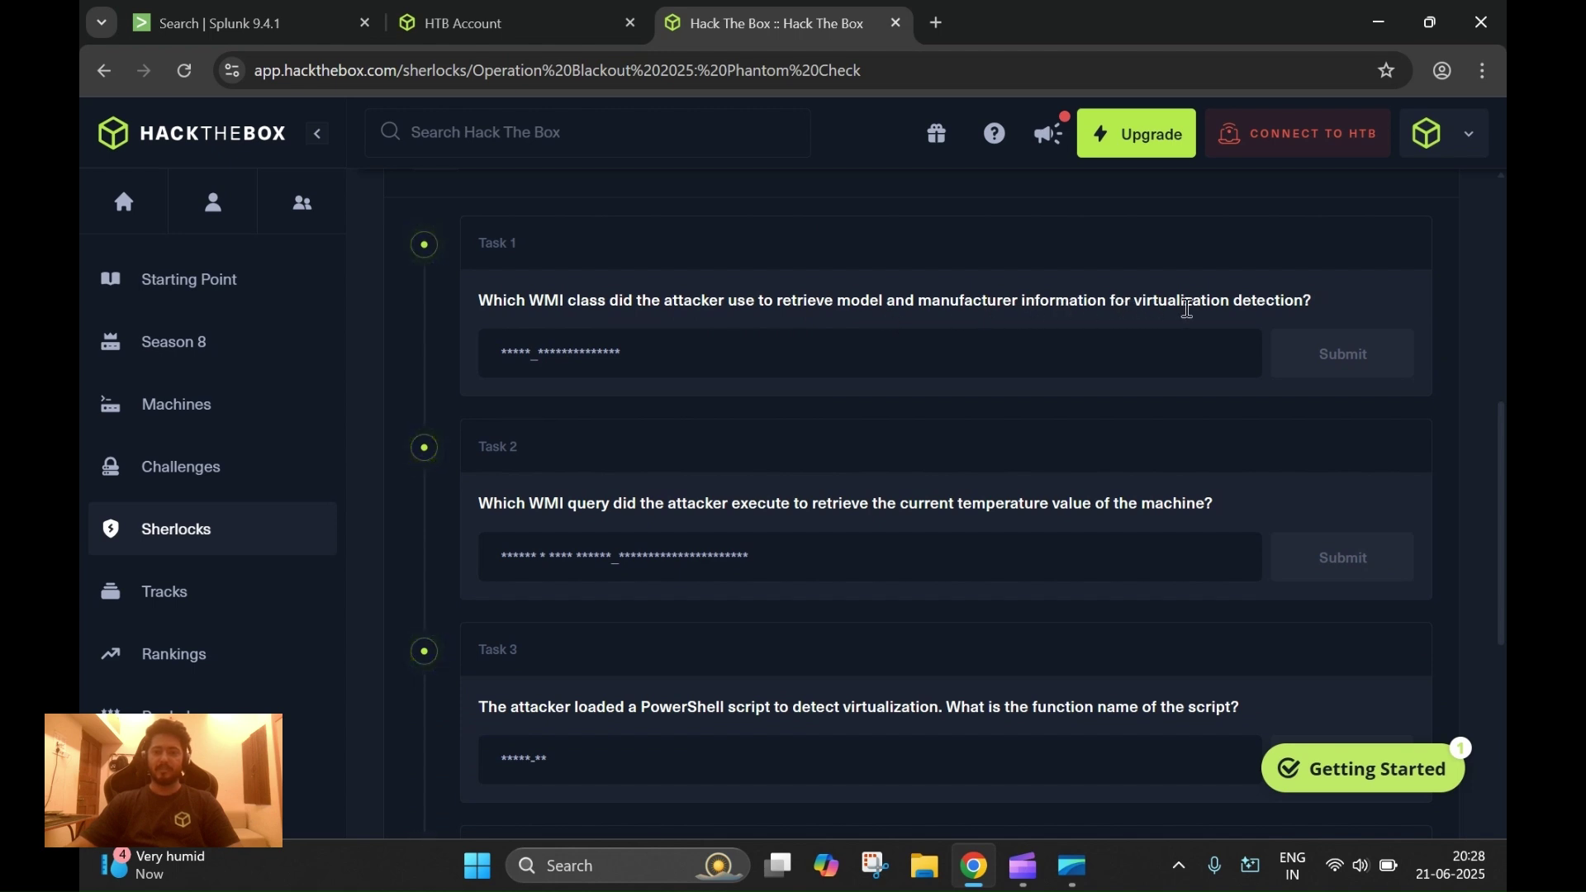
click(270, 27)
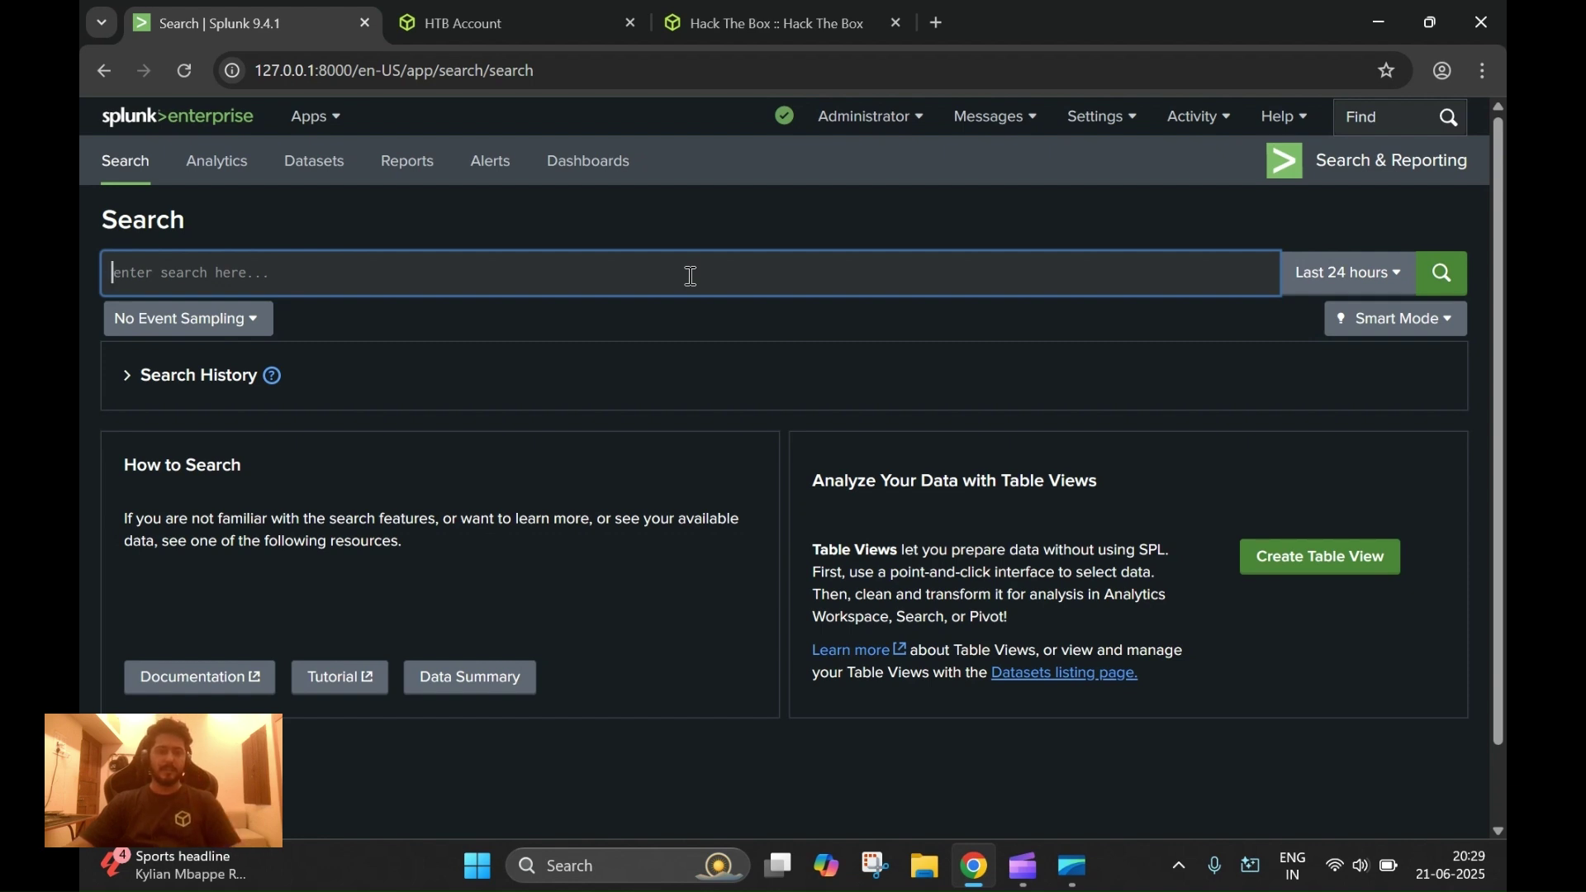
Step: Search index=* over All time and list source values: PowerShell/Operational (631), Windows PowerShell (567)
text(index)
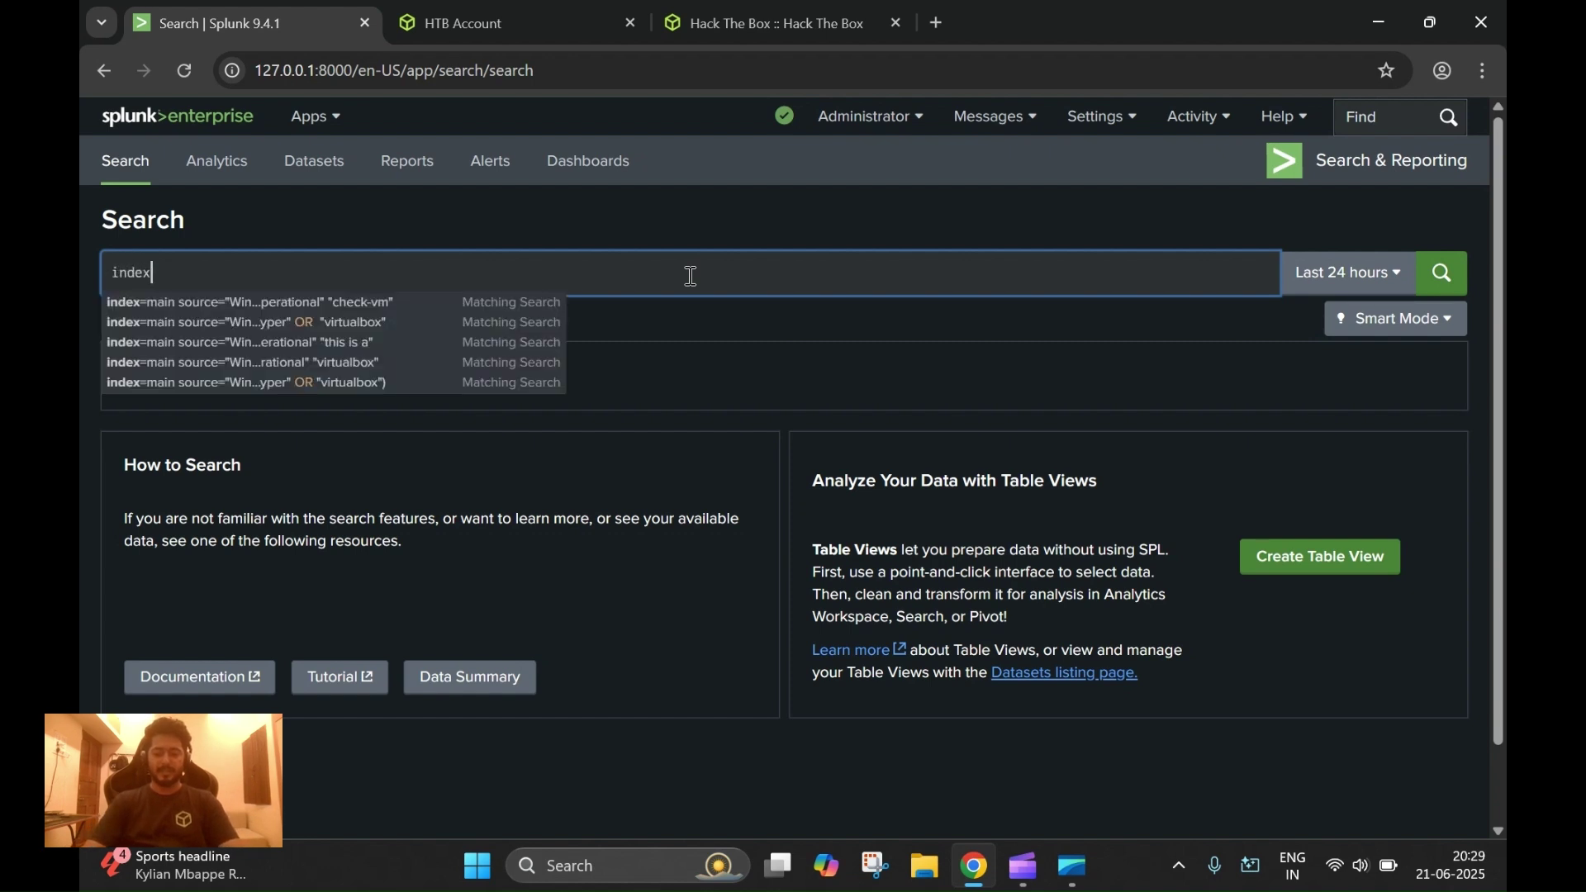
text(=)
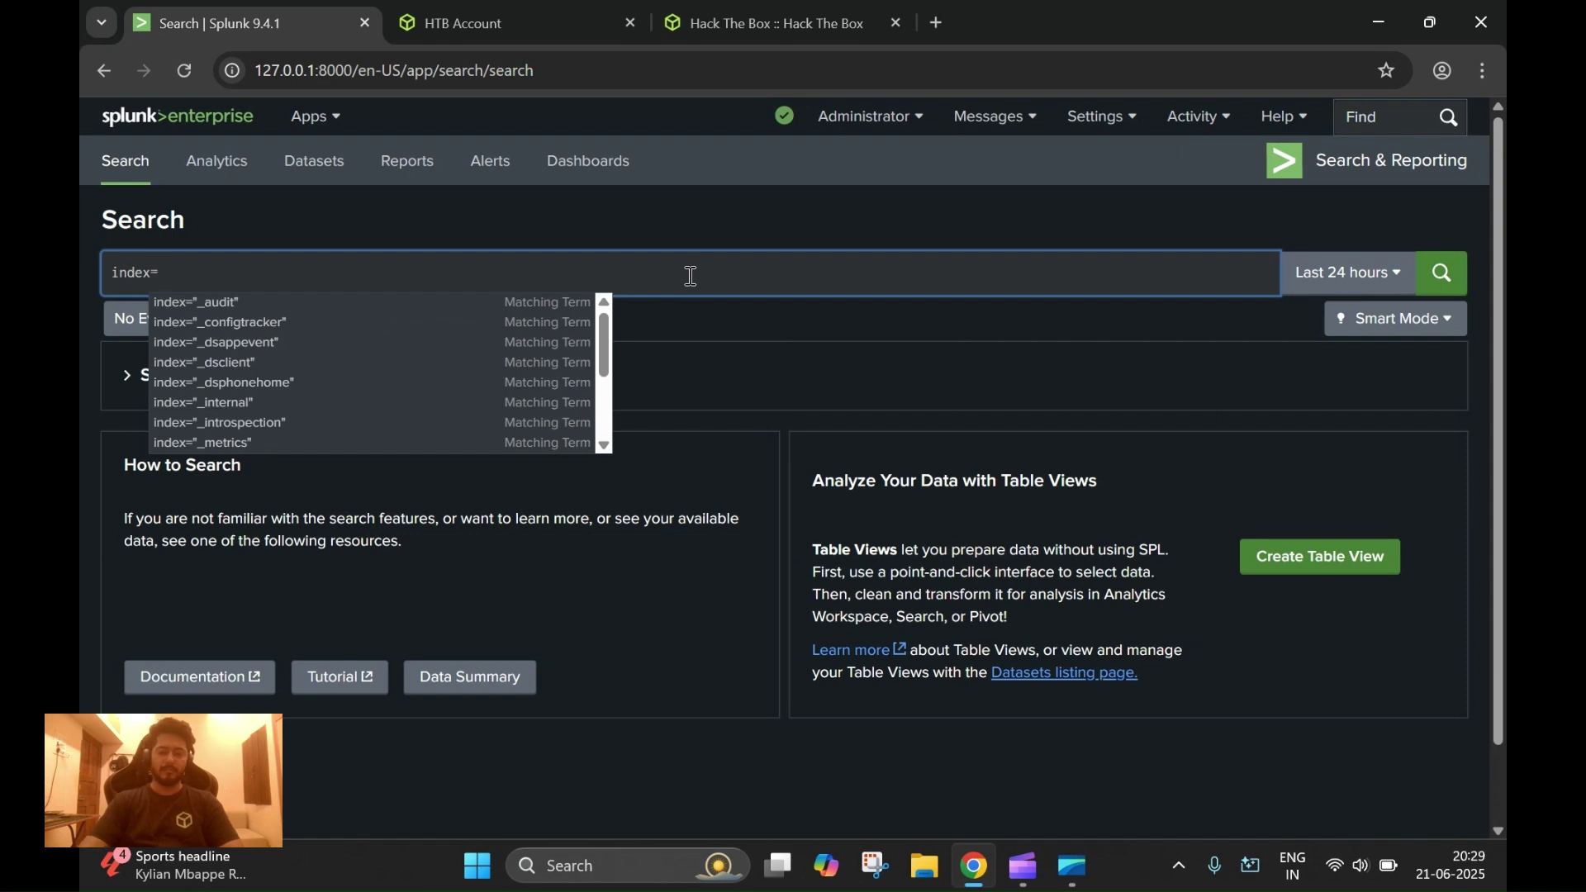
text(*)
key(Return)
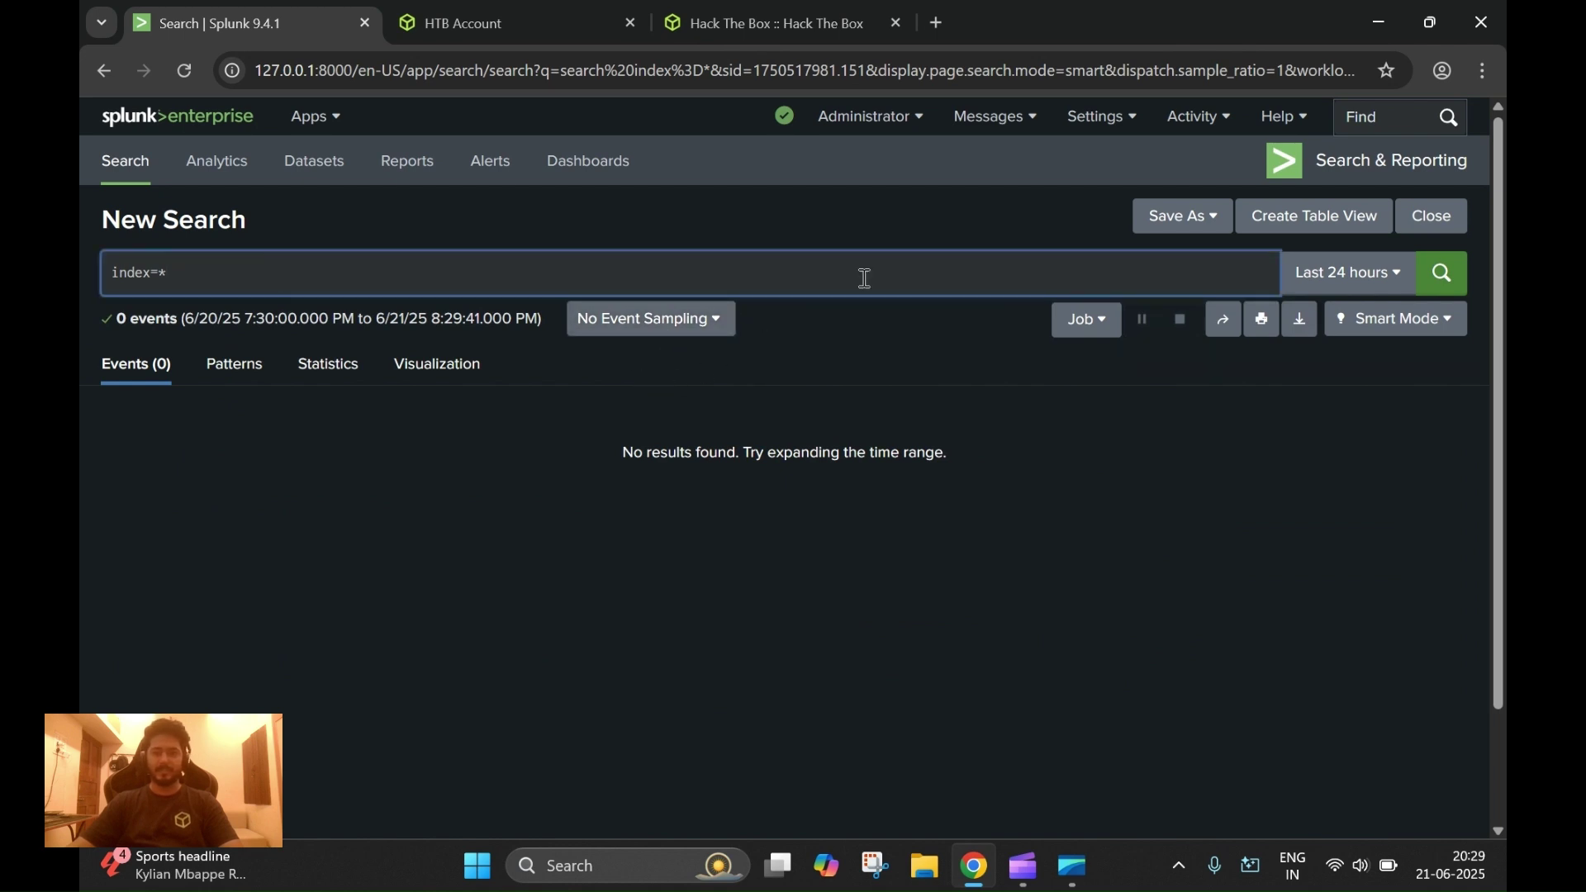
click(1355, 274)
click(1290, 395)
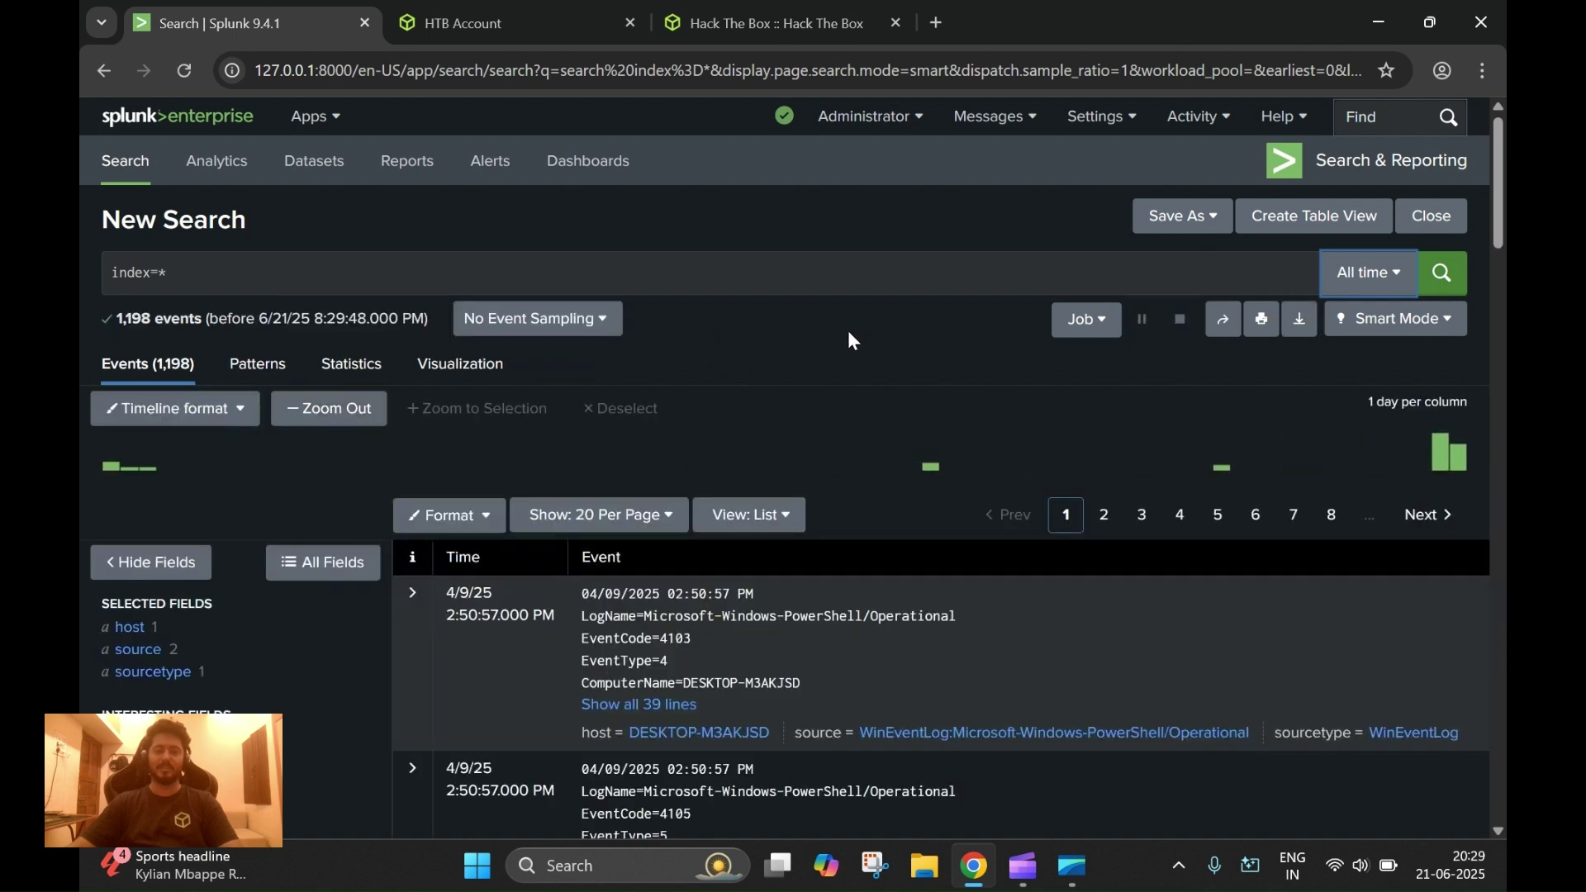
scroll(848, 334, down, 1)
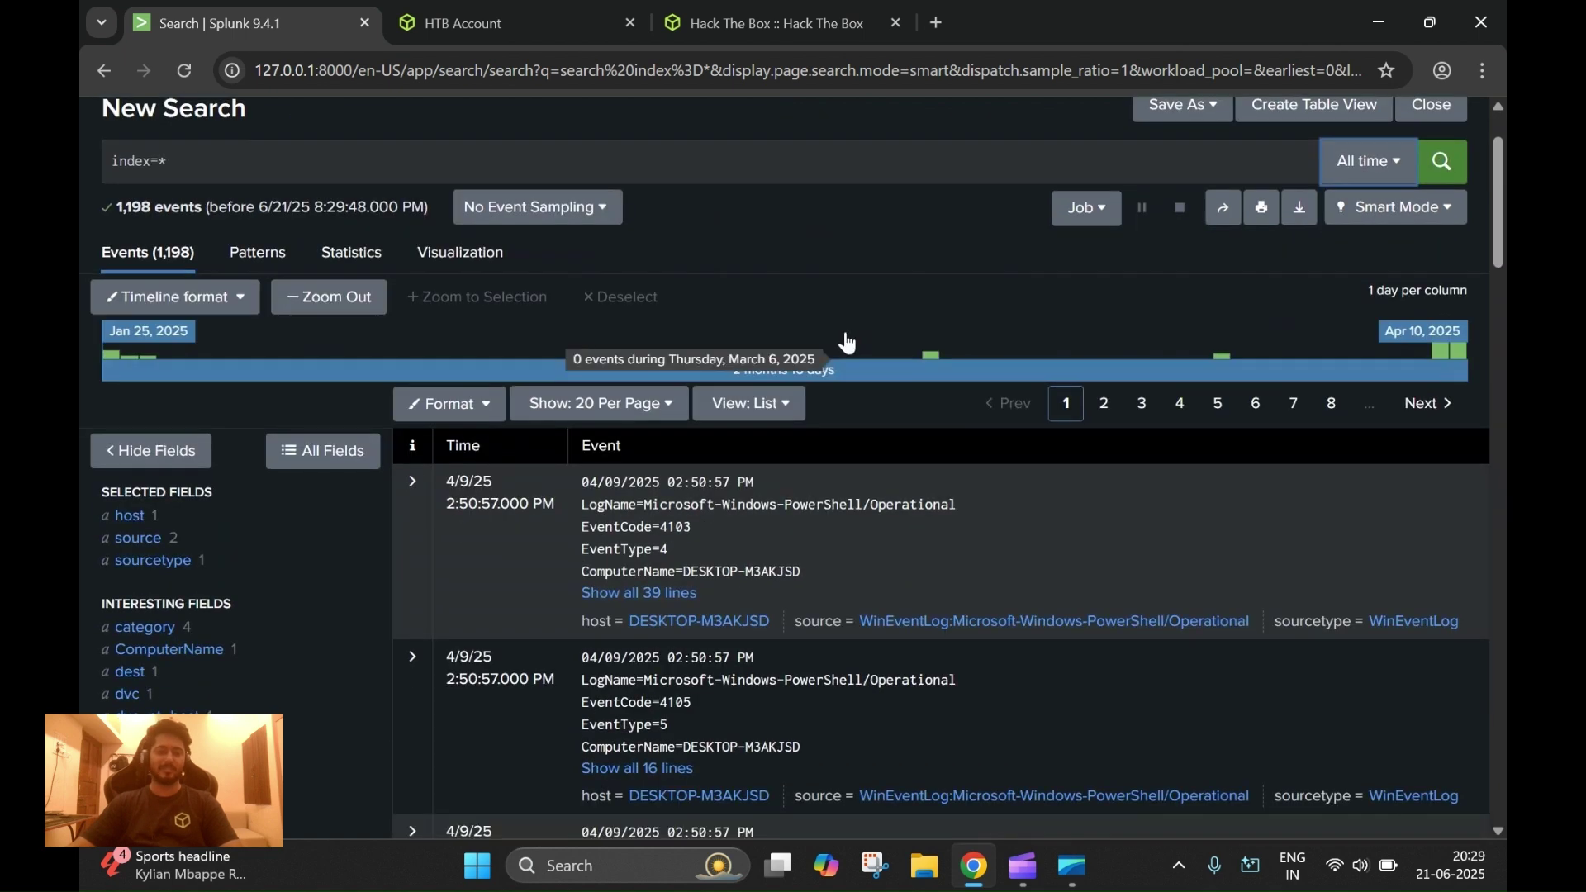
click(295, 547)
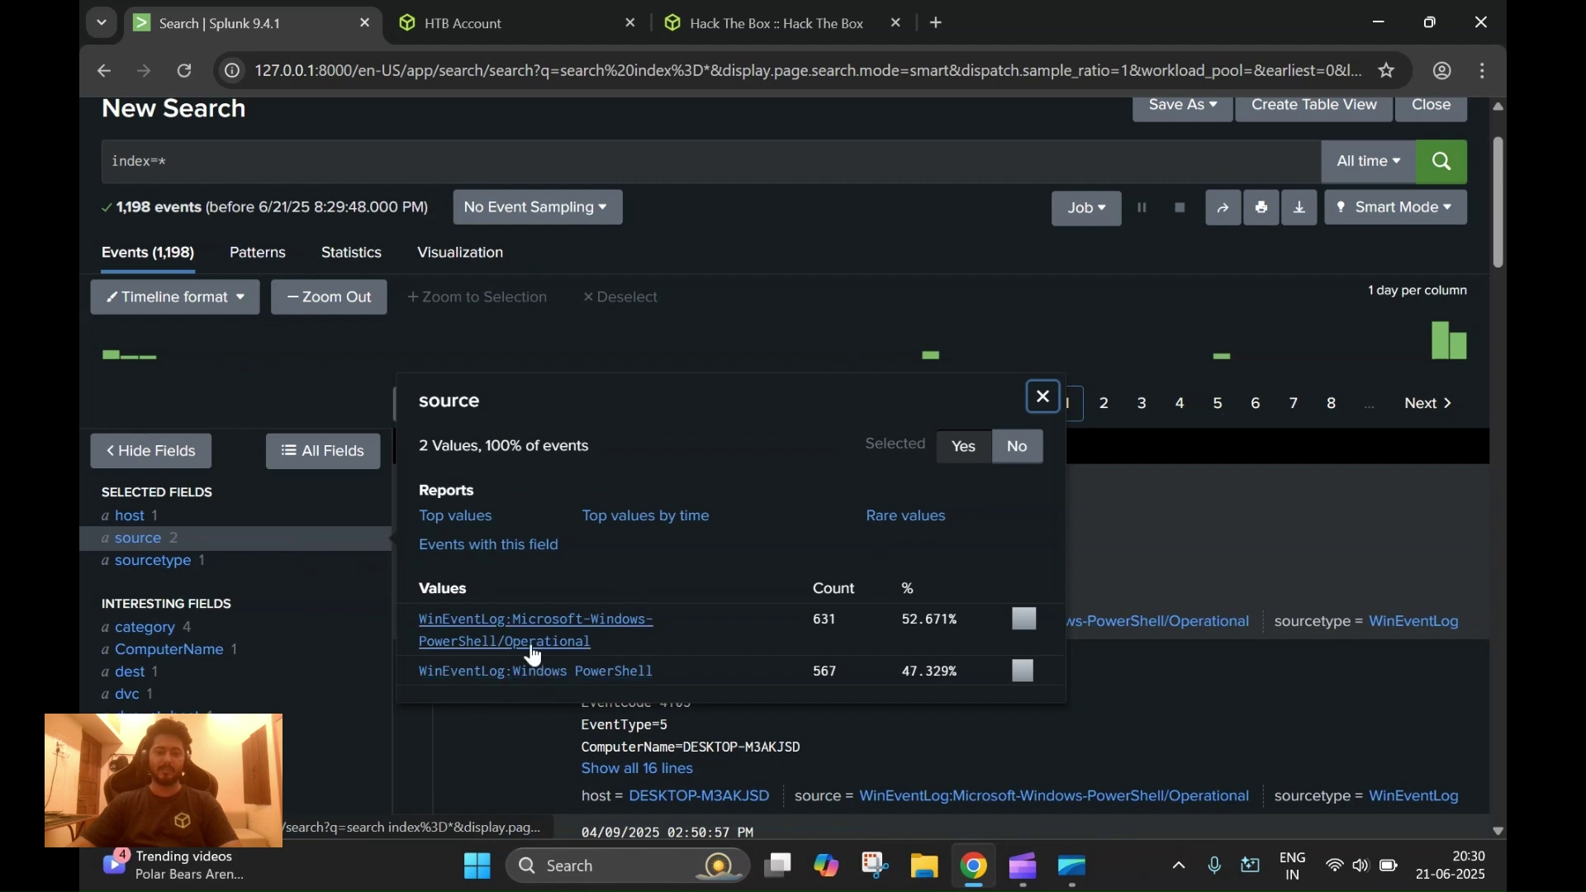
Step: Search index=main, source WinEventLog:Windows PowerShell, for "Get-WmiObject", returning 3 events
click(600, 673)
click(169, 185)
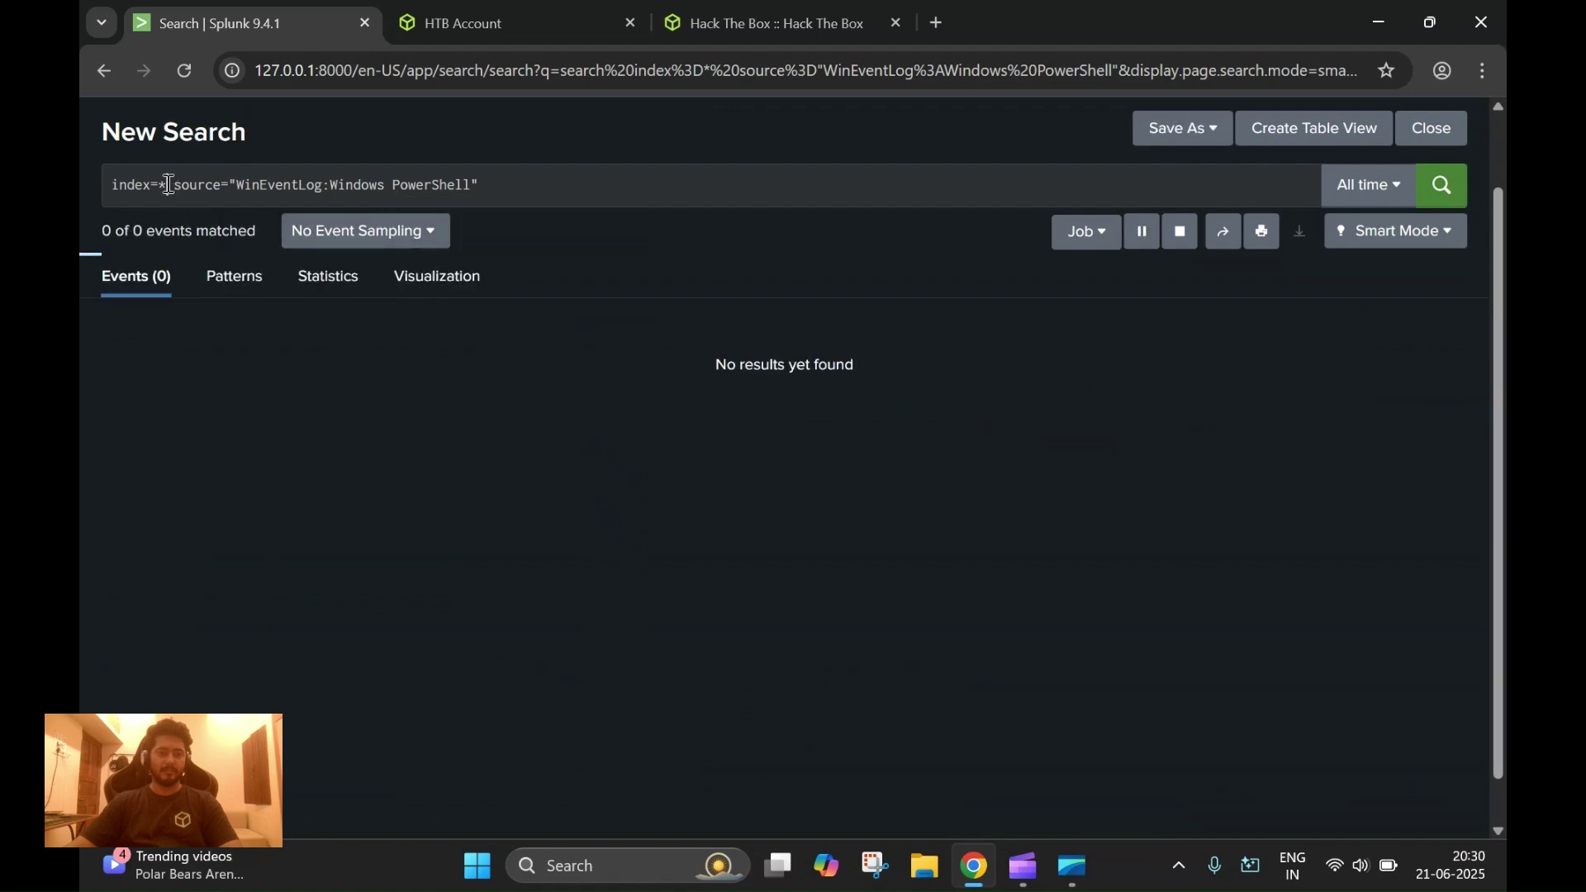
key(BackSpace)
text(main)
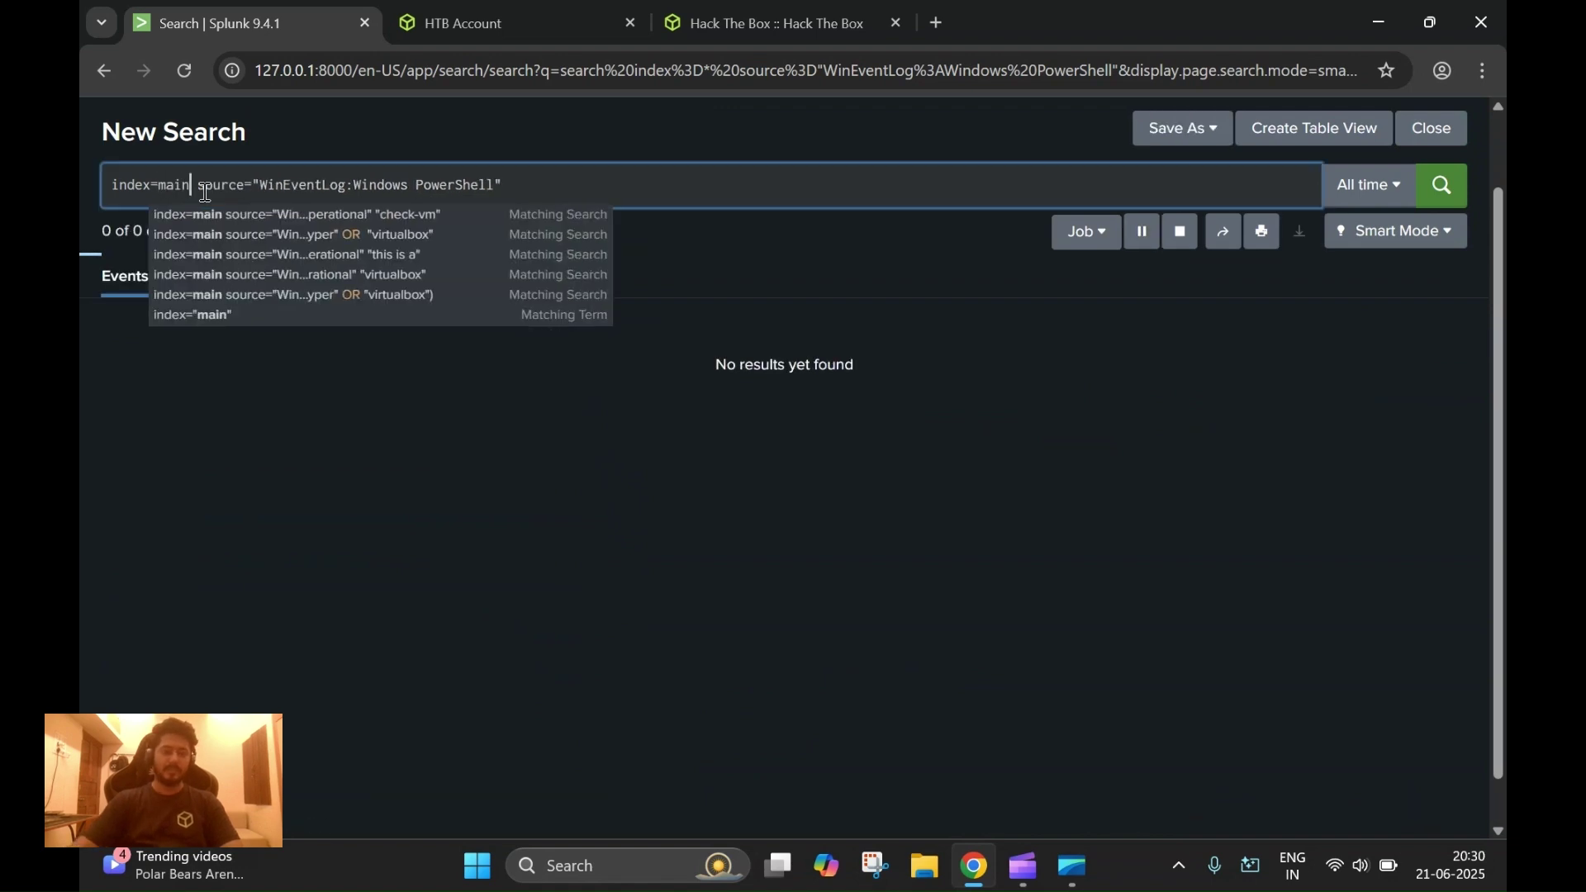
click(552, 182)
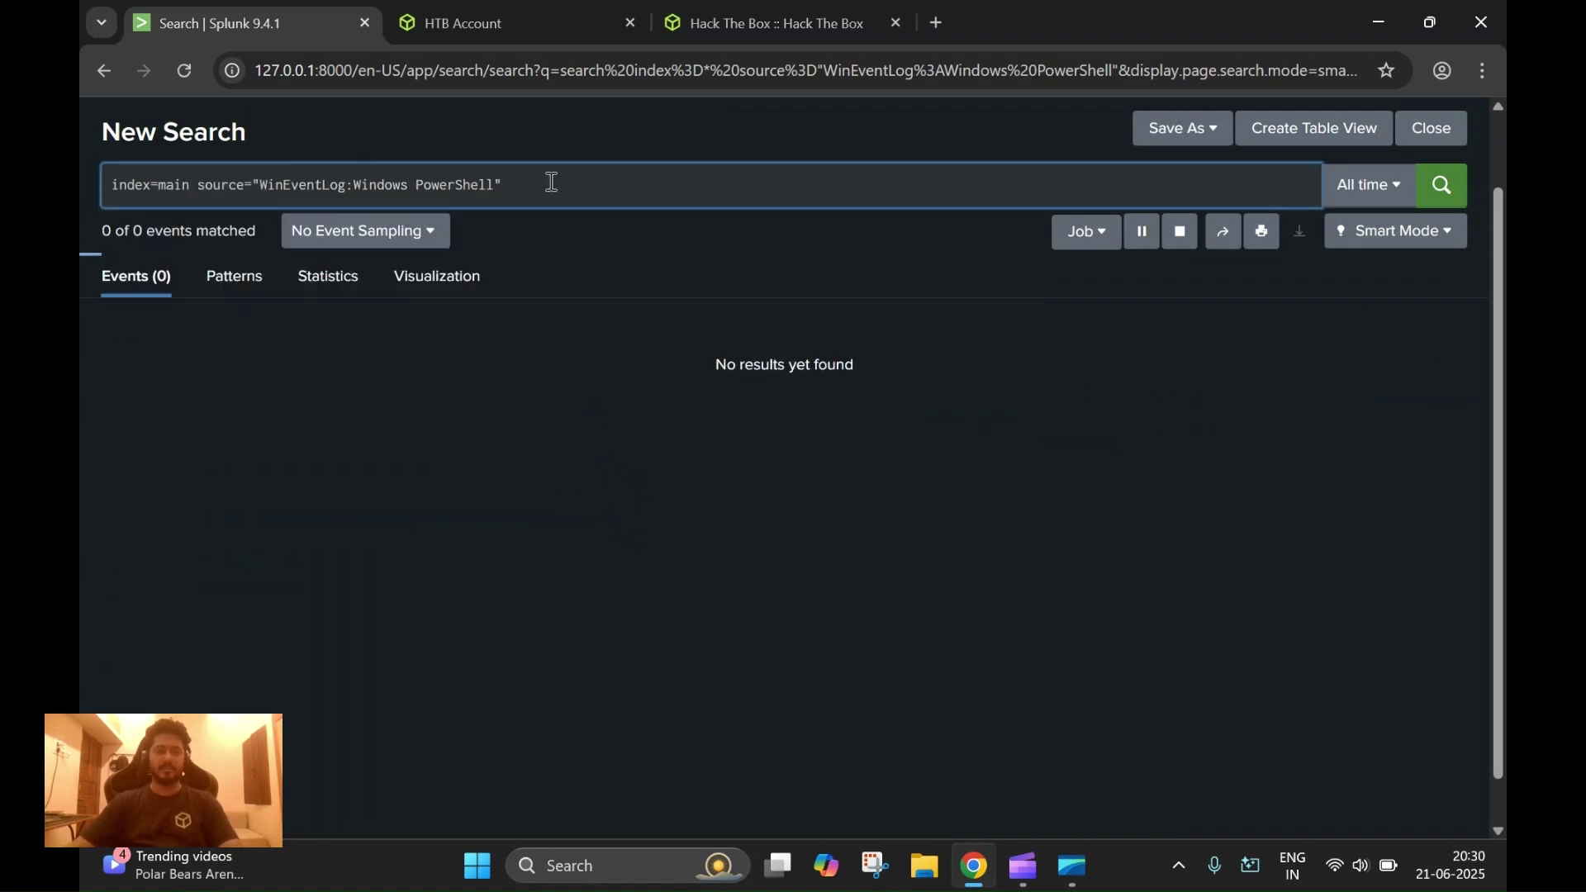
text(")
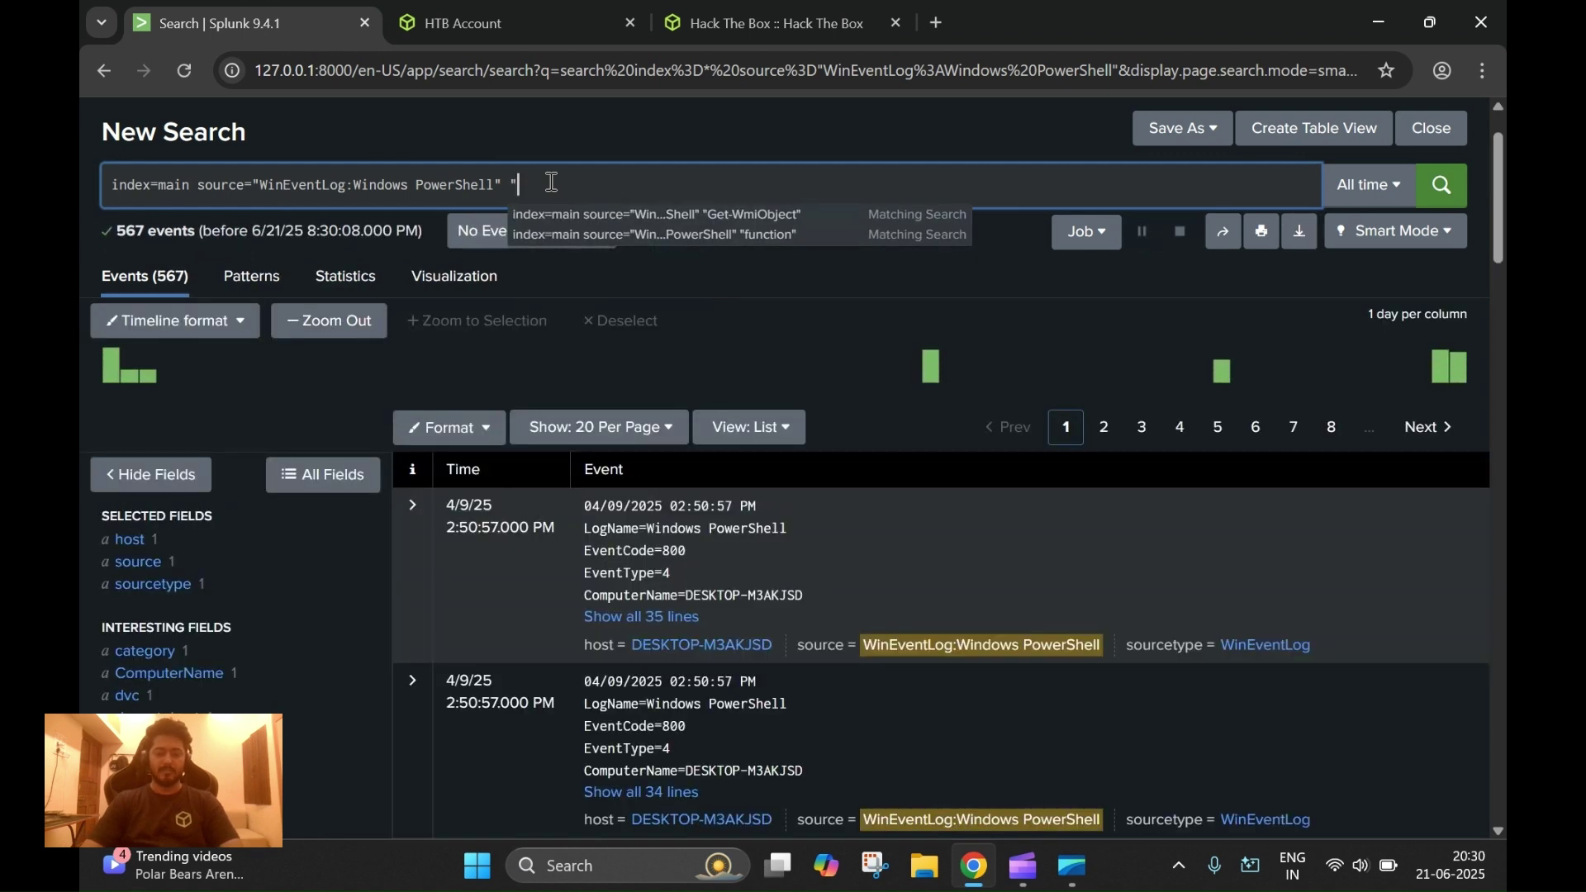
text(g)
key(BackSpace)
text(Get)
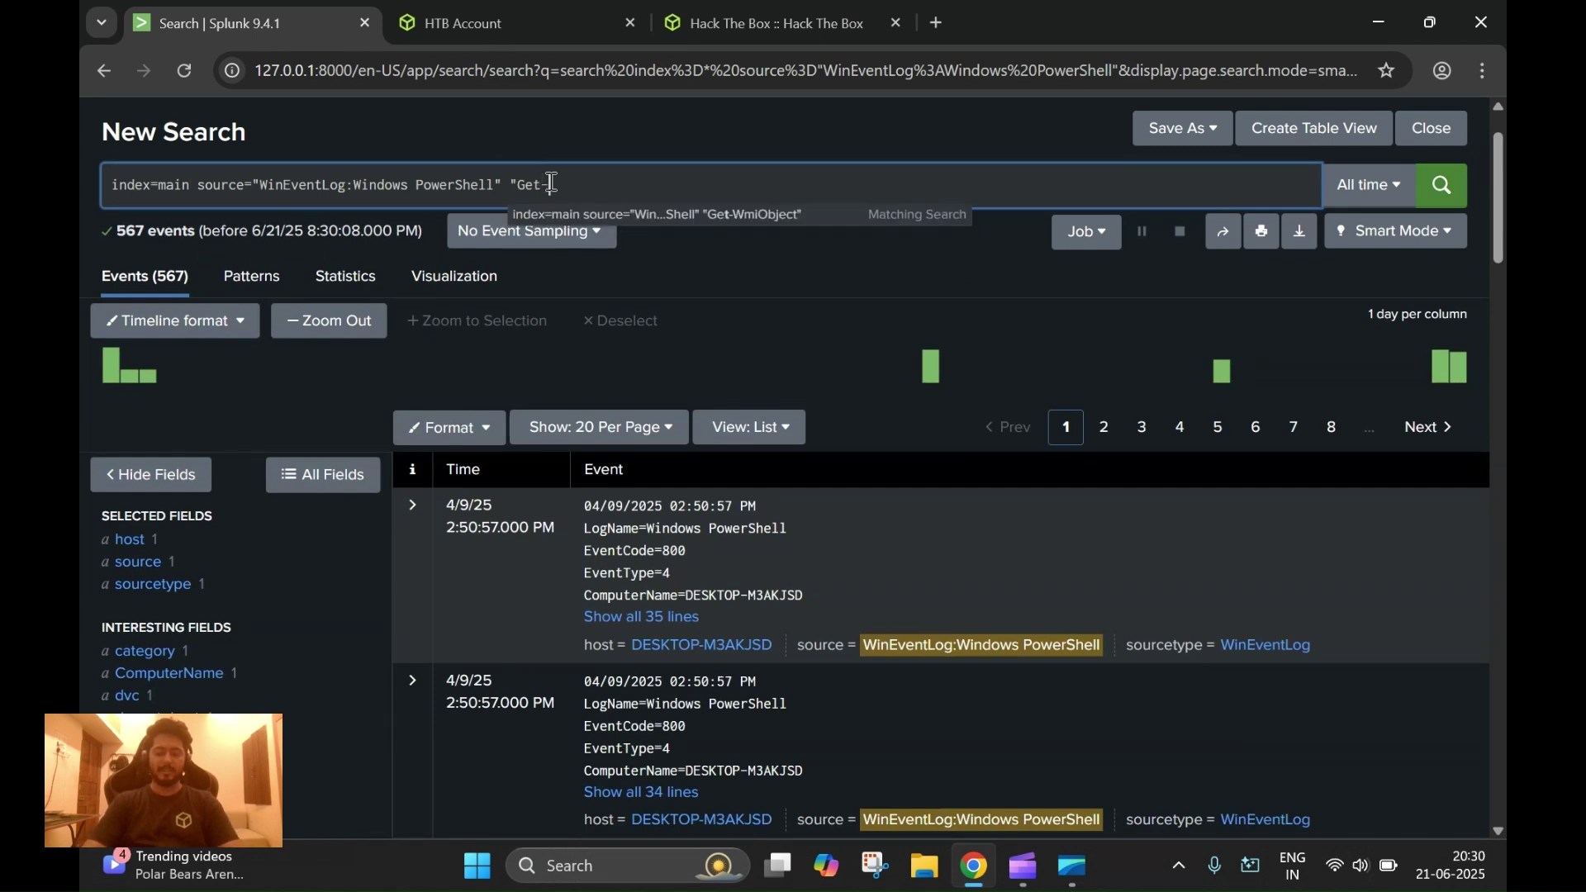
text(-Wmi)
click(680, 213)
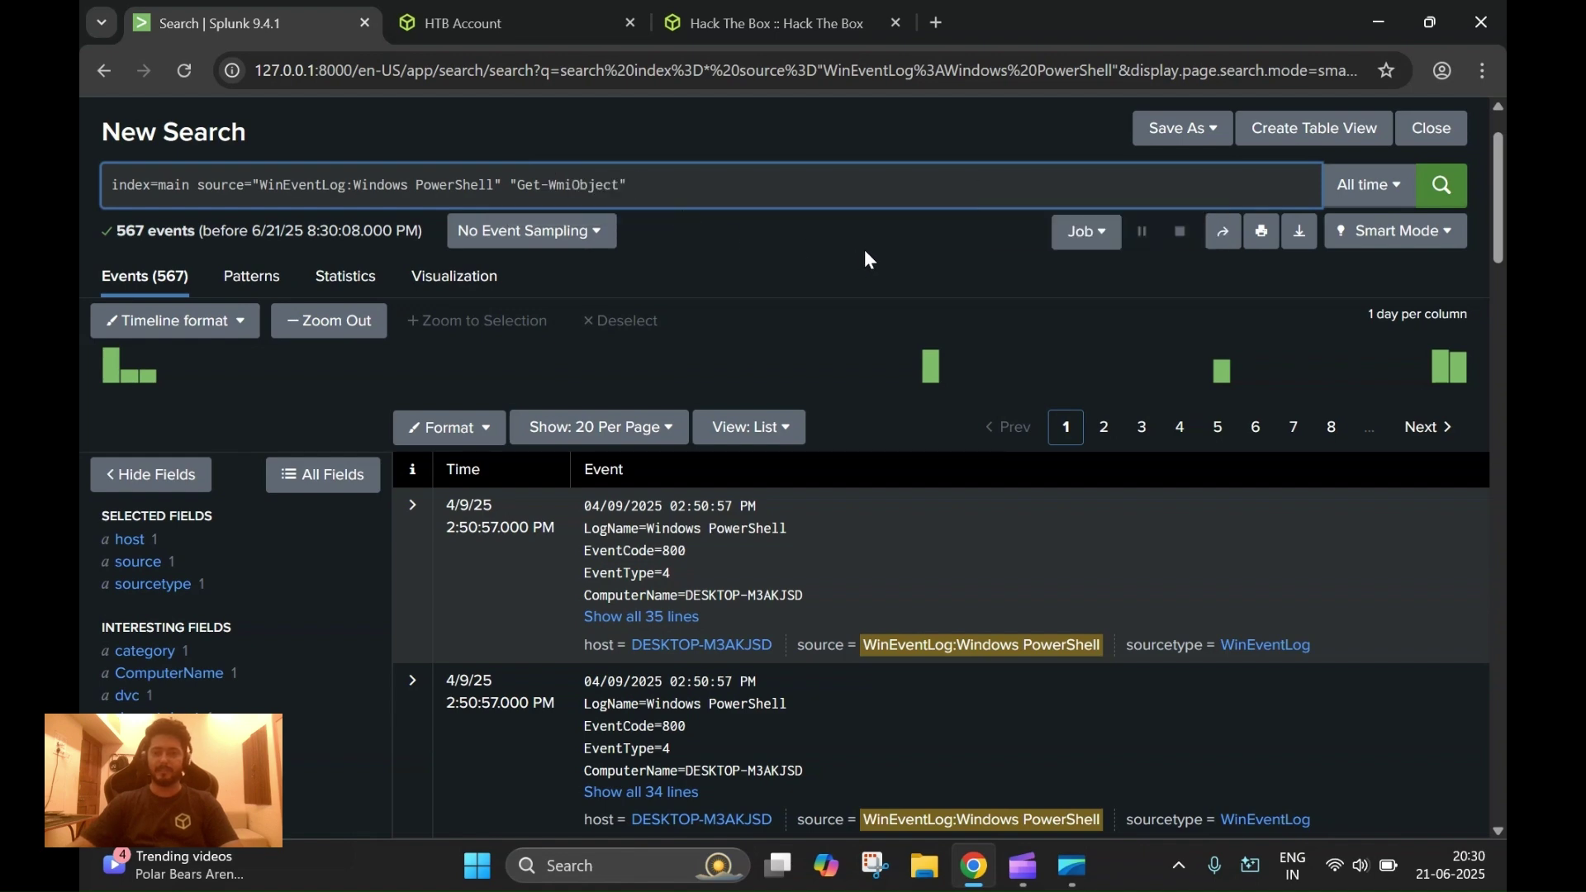
click(1442, 185)
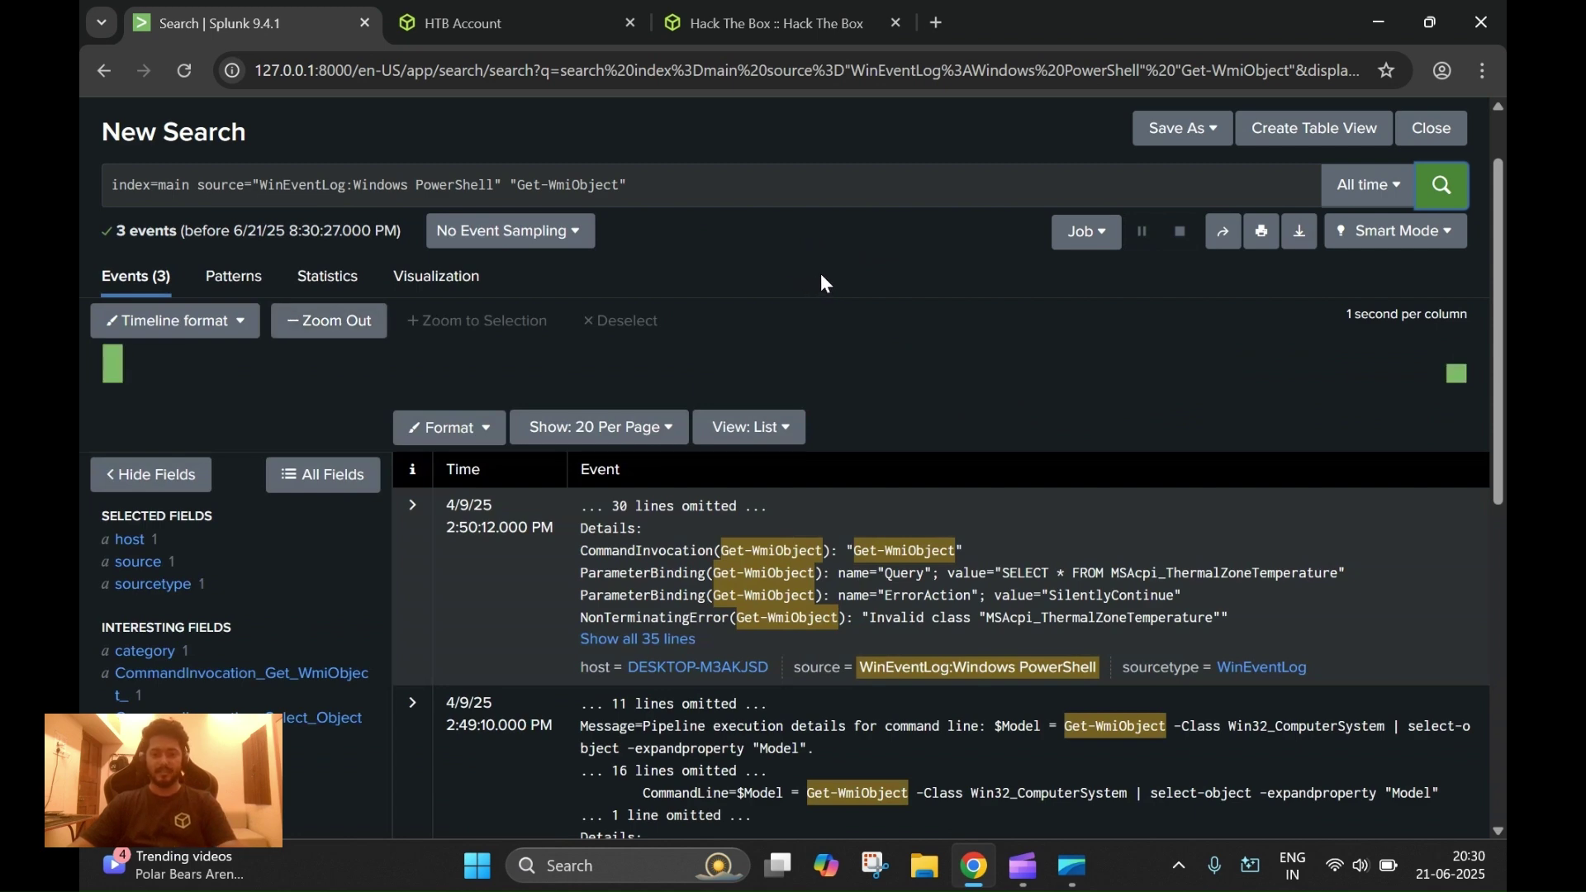
Step: Compare the three Get-WmiObject results against the Task 1 question on the Sherlock page
scroll(824, 281, down, 6)
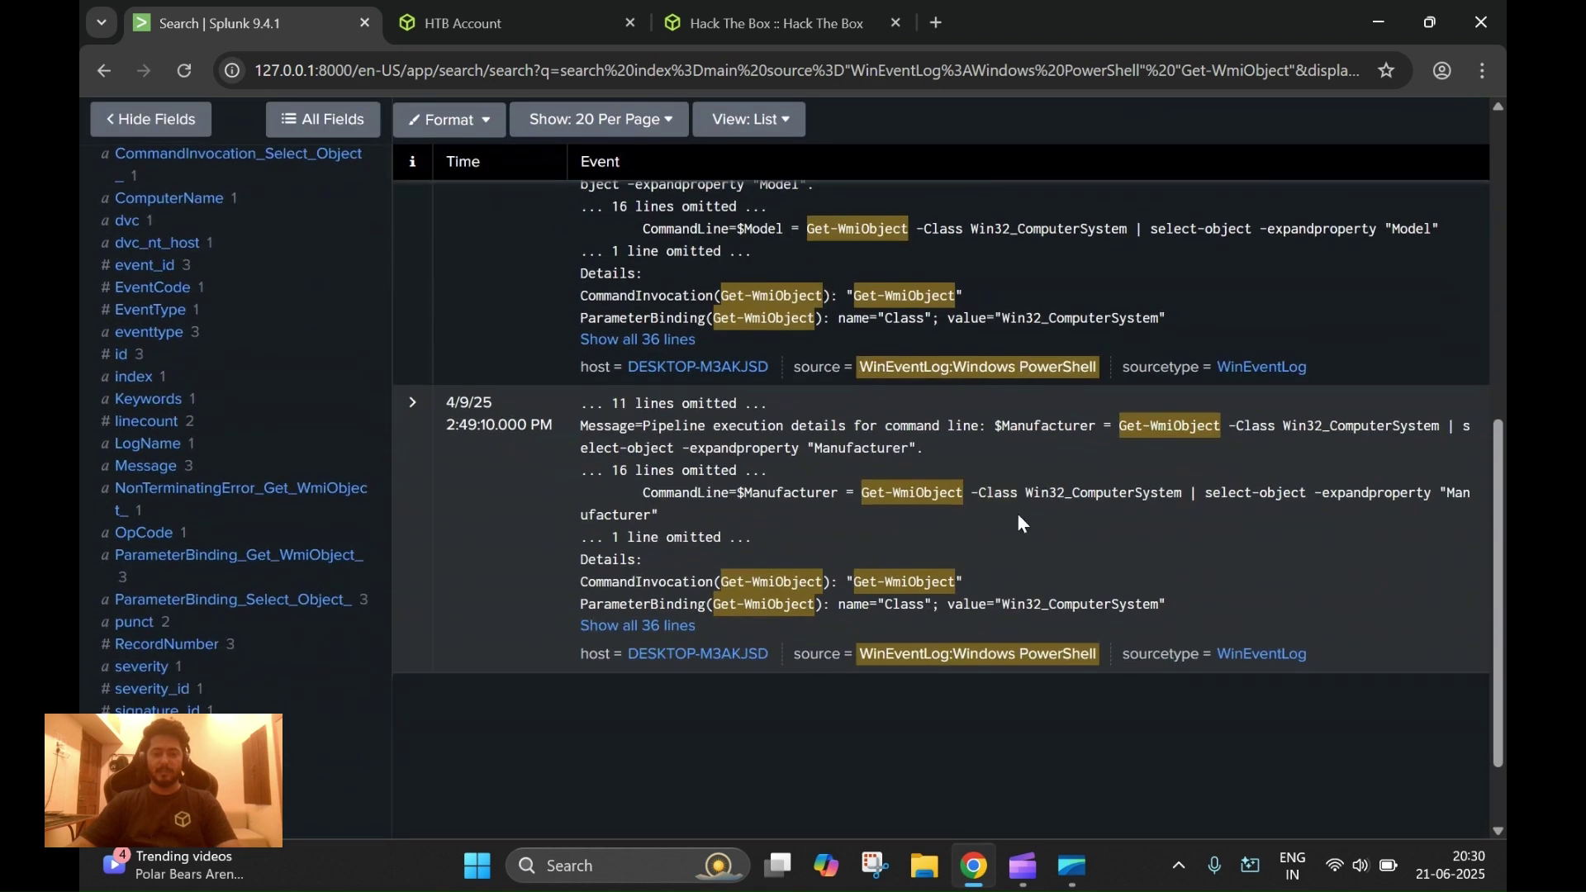
scroll(1019, 519, up, 5)
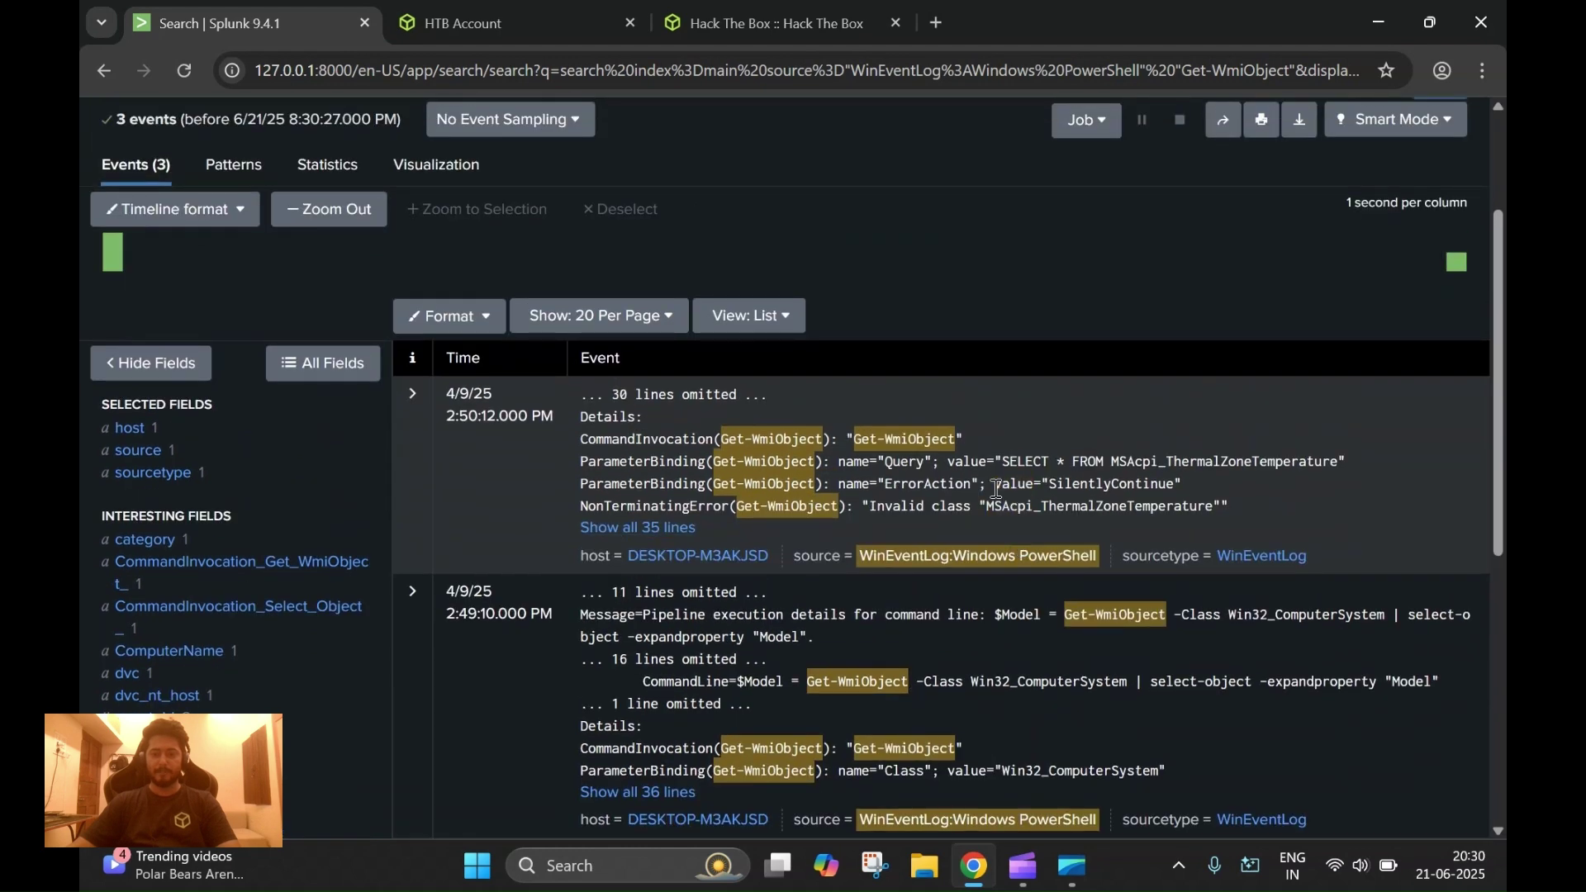
click(795, 32)
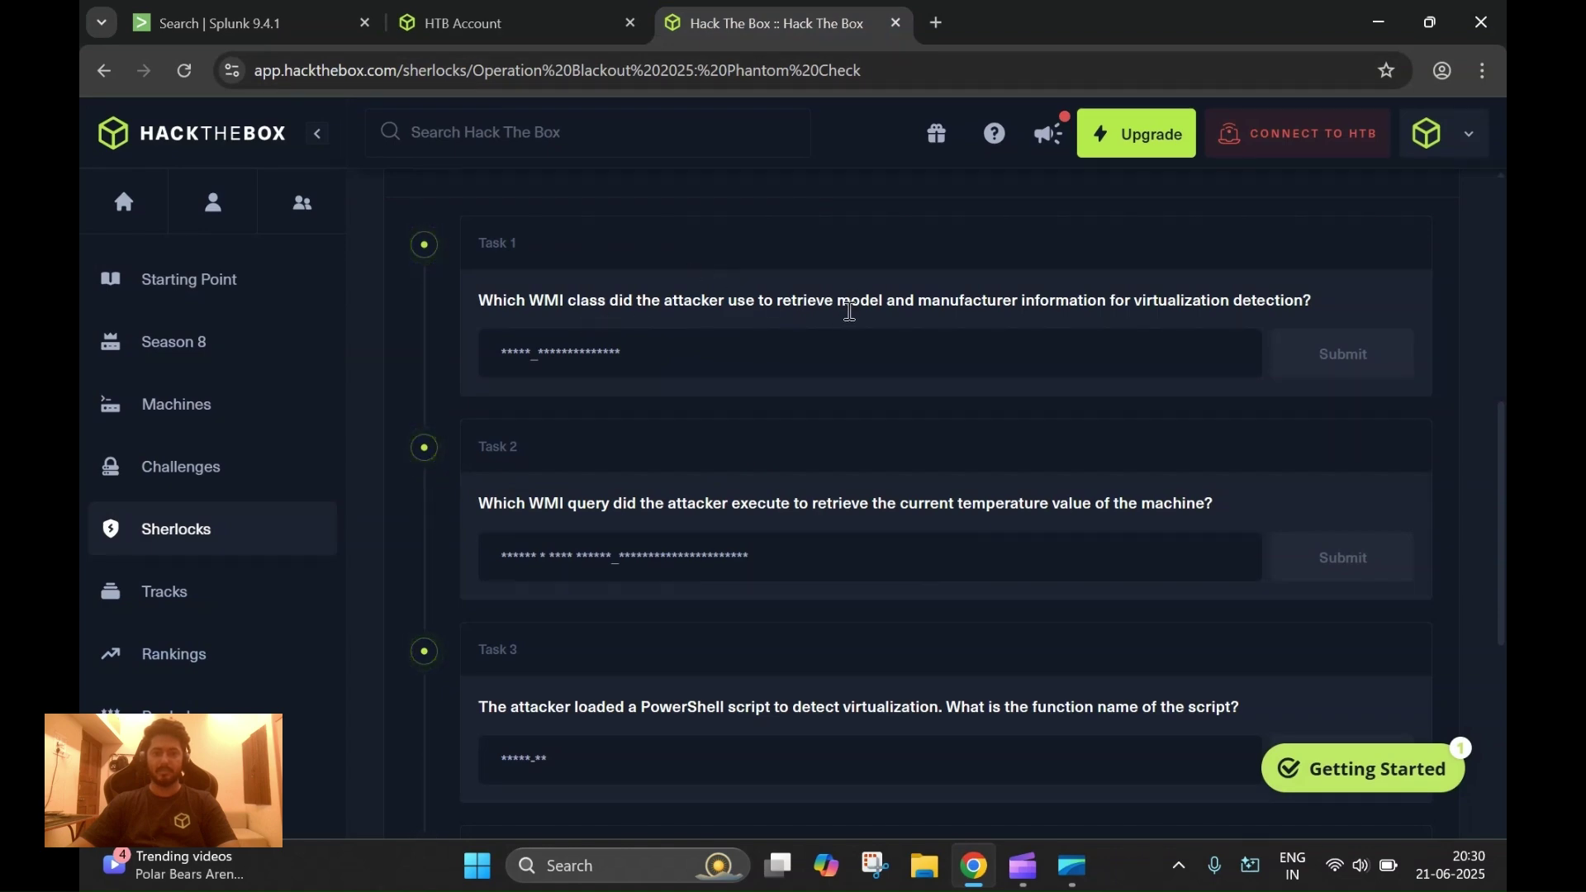
click(251, 32)
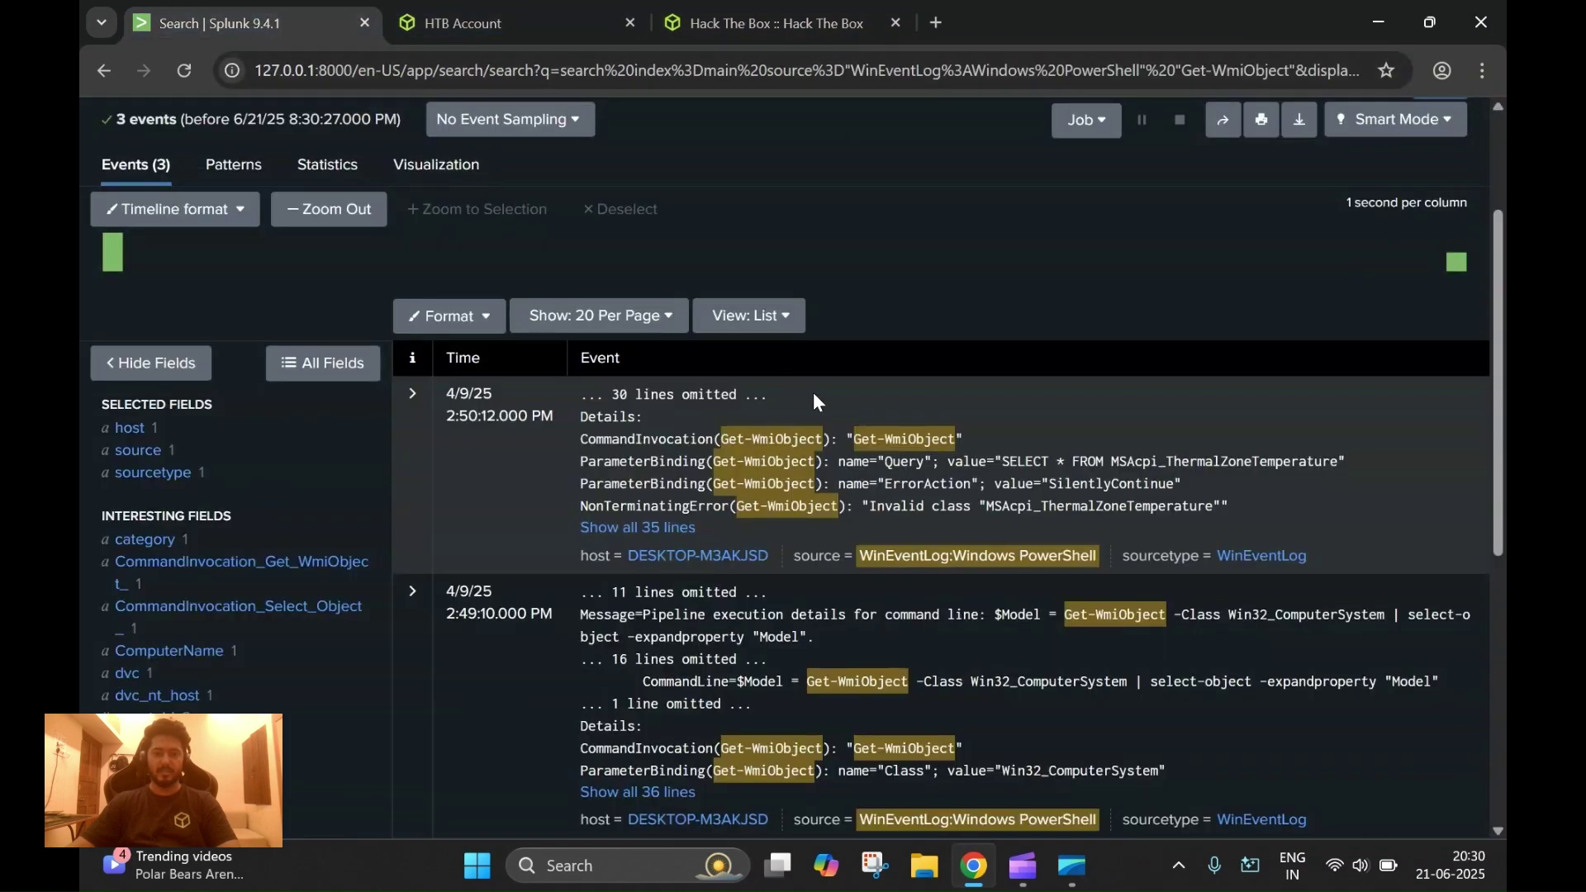
scroll(859, 381, down, 3)
scroll(913, 368, down, 1)
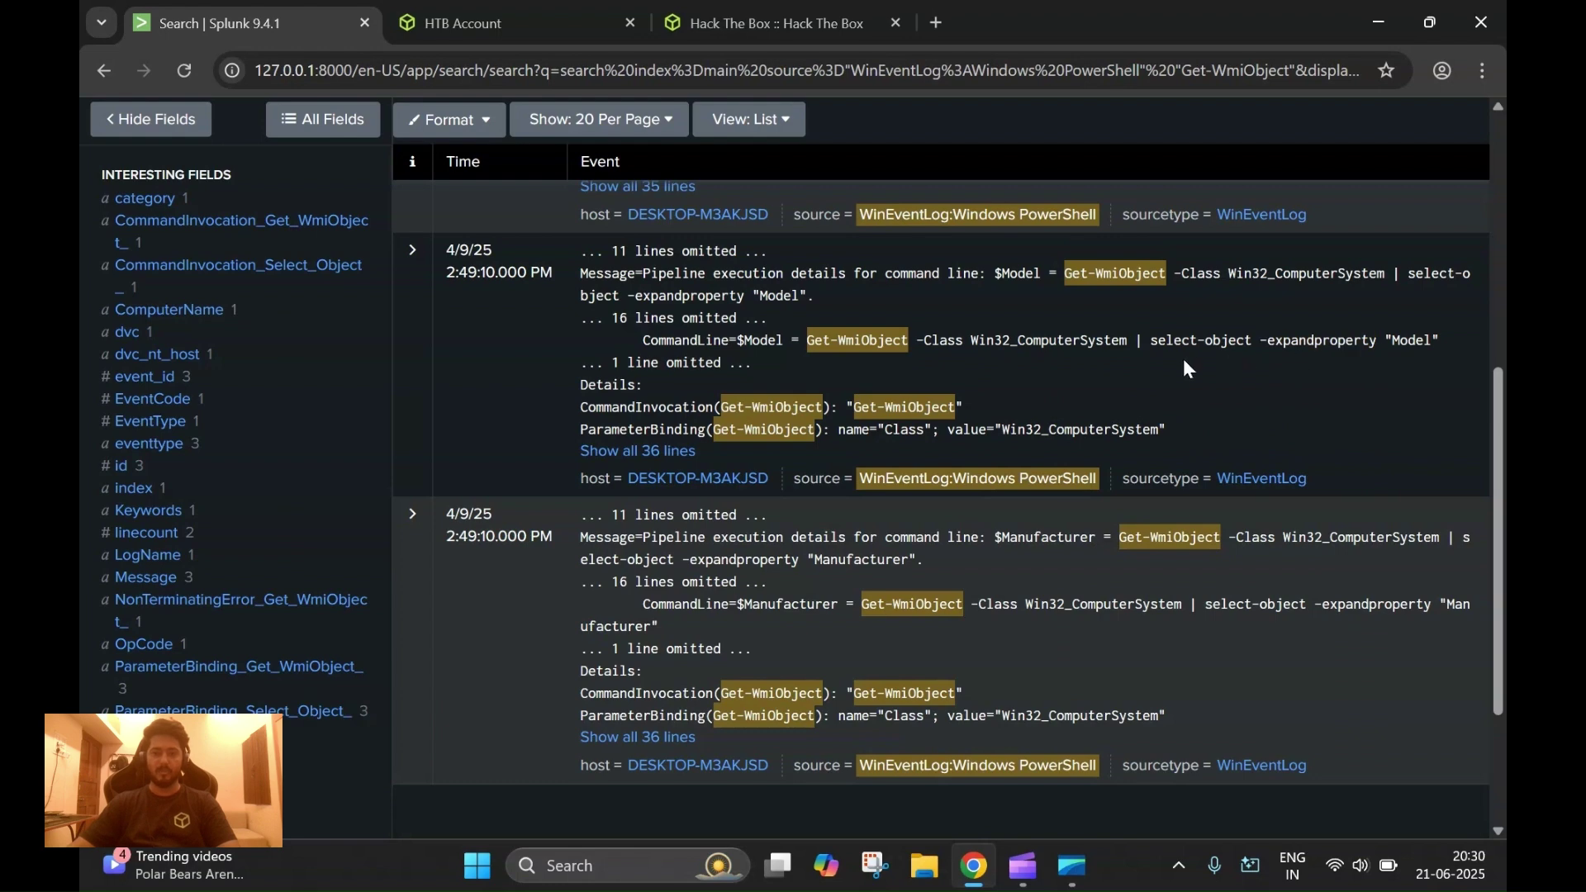
Step: Expand the 2:49:10 PM Model event and select Win32_ComputerSystem in its CommandLine
click(413, 297)
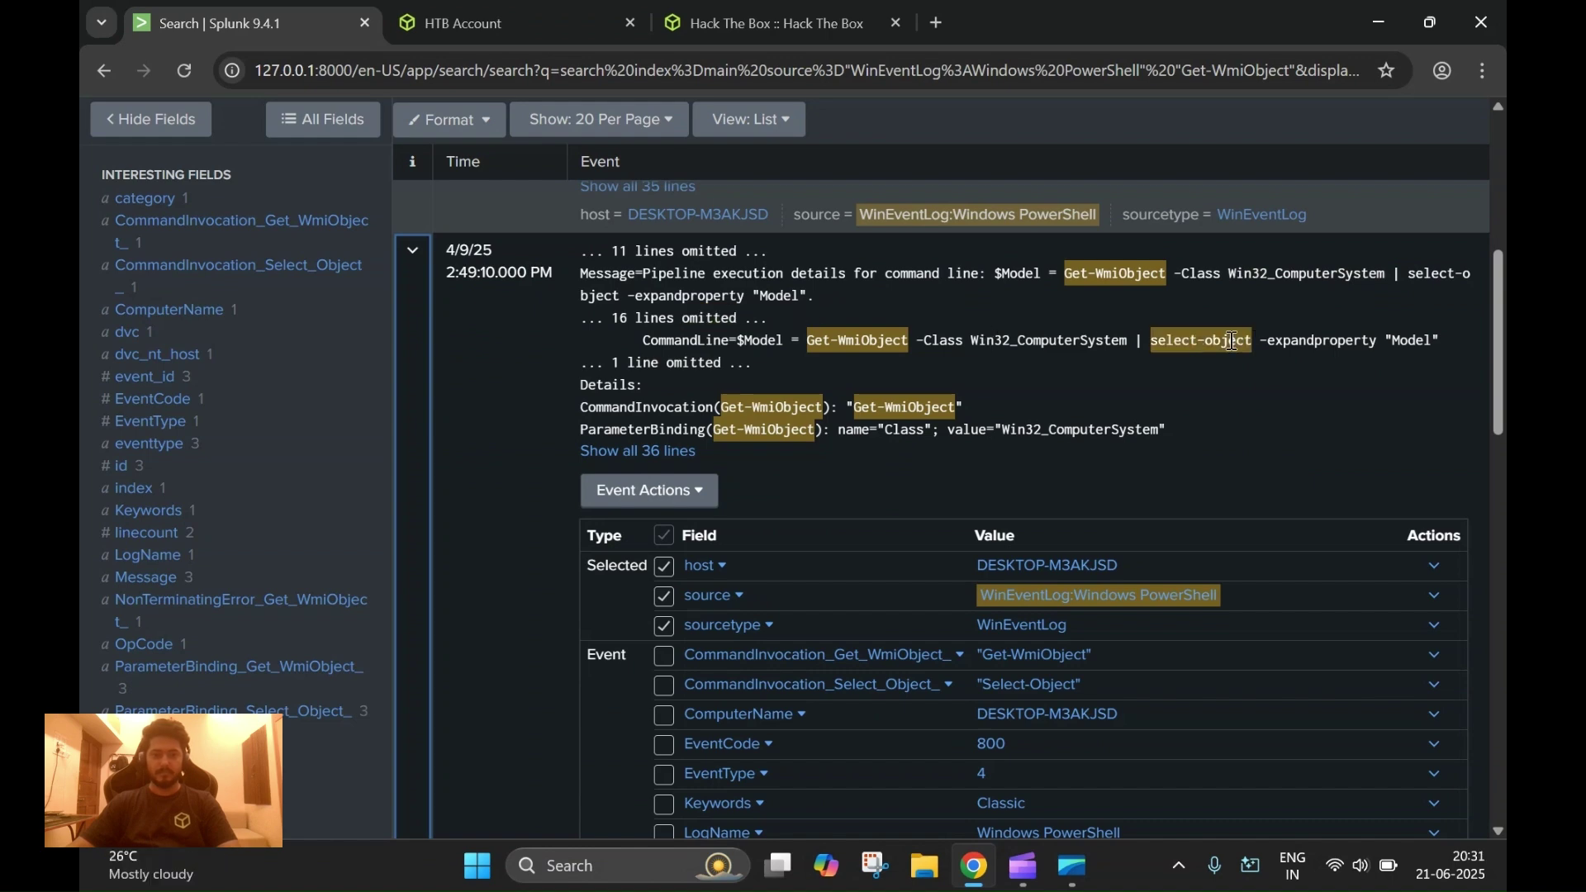
scroll(1222, 344, down, 2)
scroll(1222, 346, up, 2)
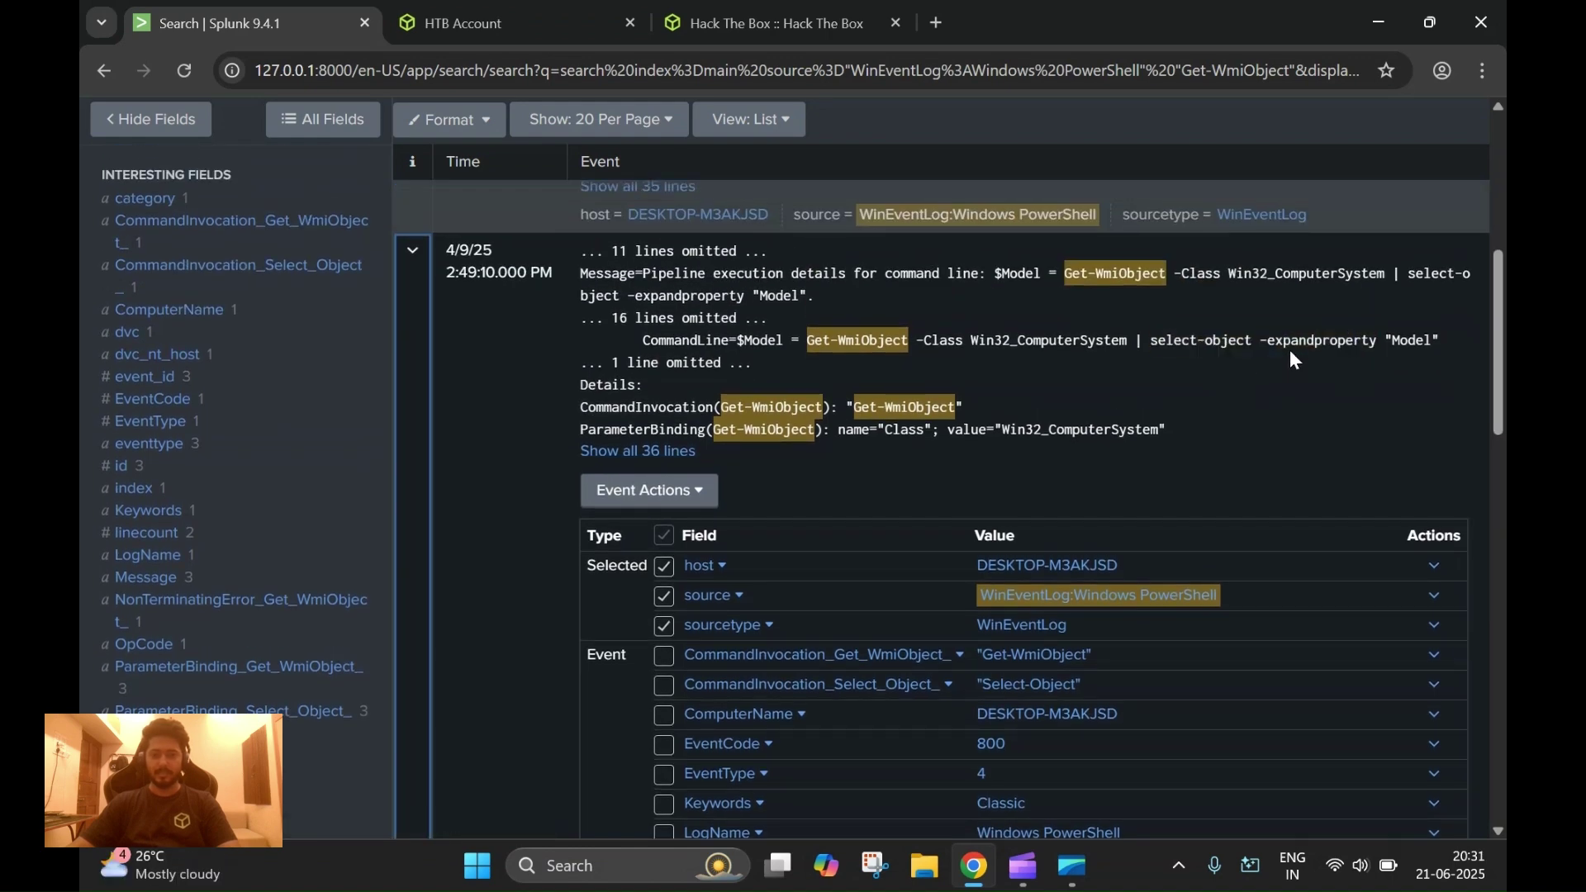
scroll(1290, 349, up, 2)
scroll(1344, 408, down, 2)
click(749, 32)
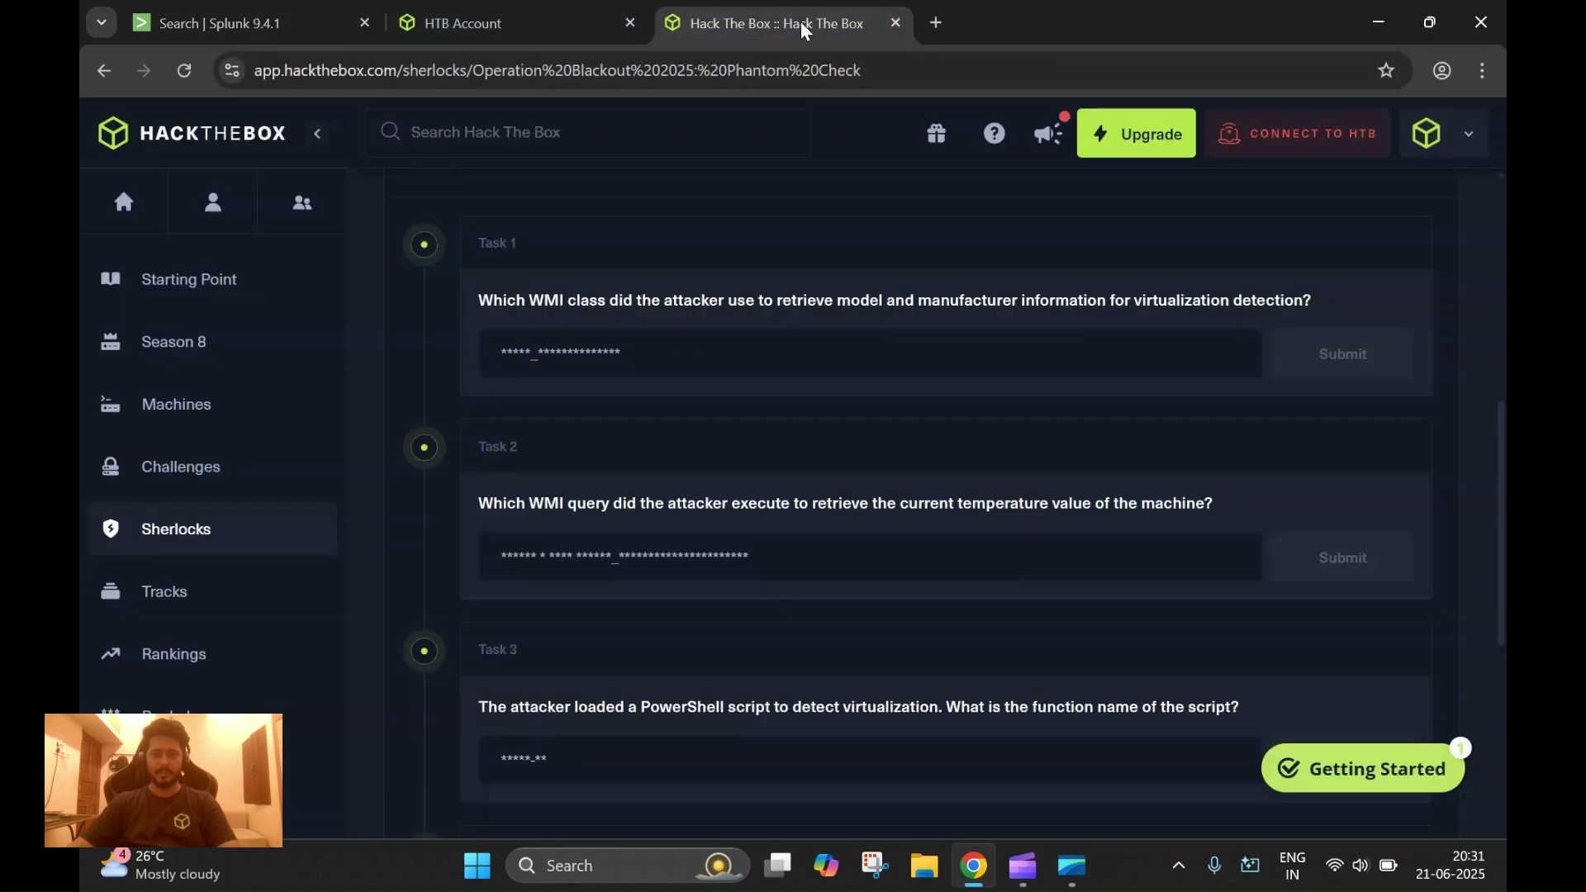
click(287, 26)
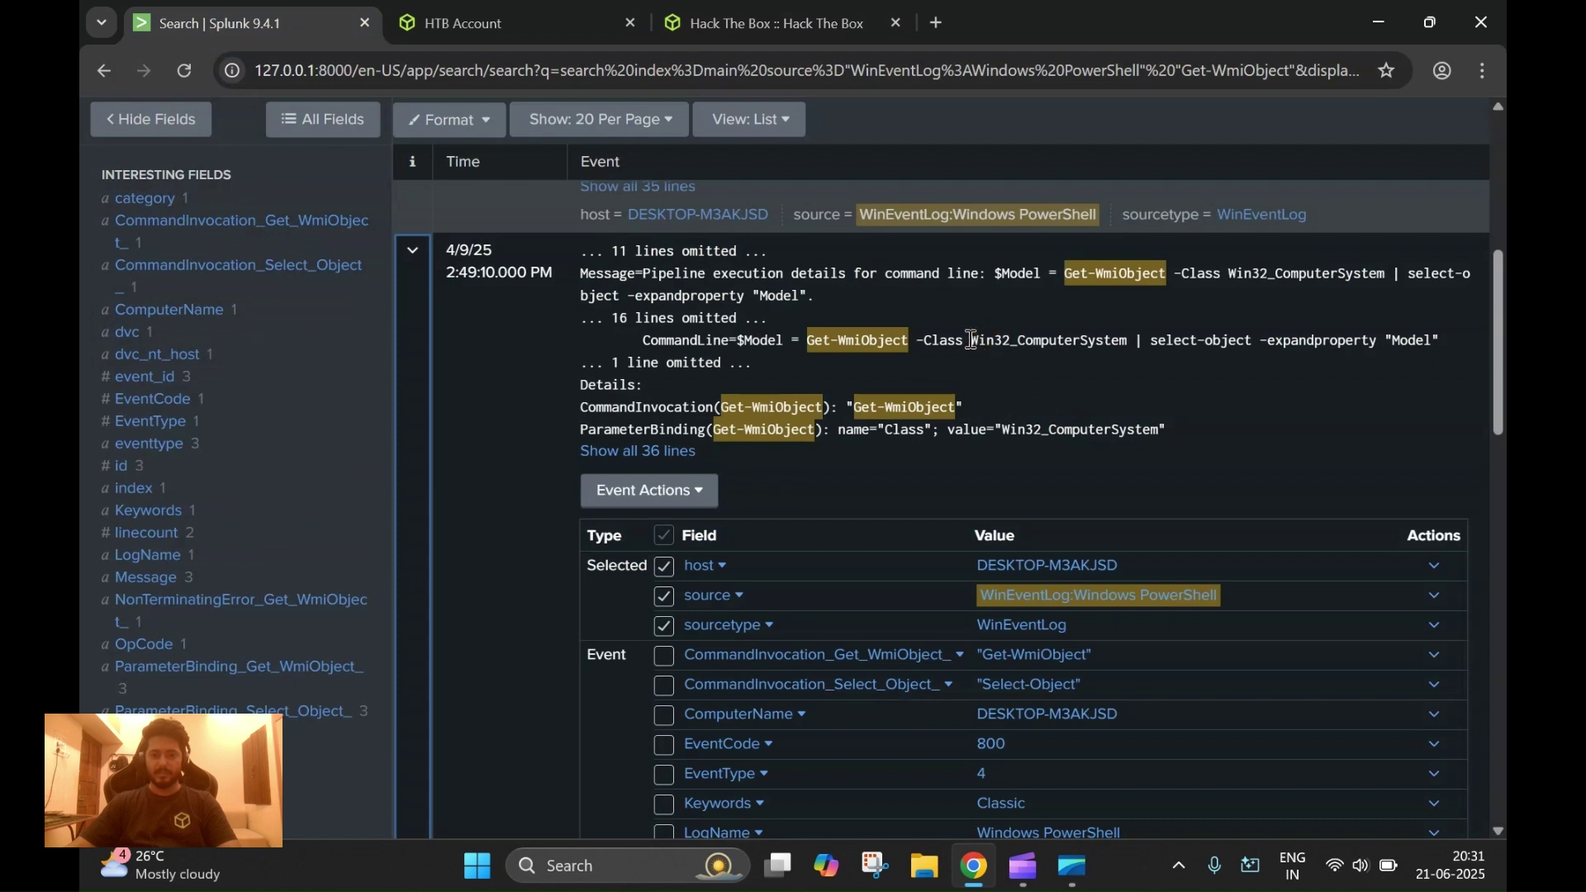
drag(972, 341, 1132, 340)
key(ctrl+c)
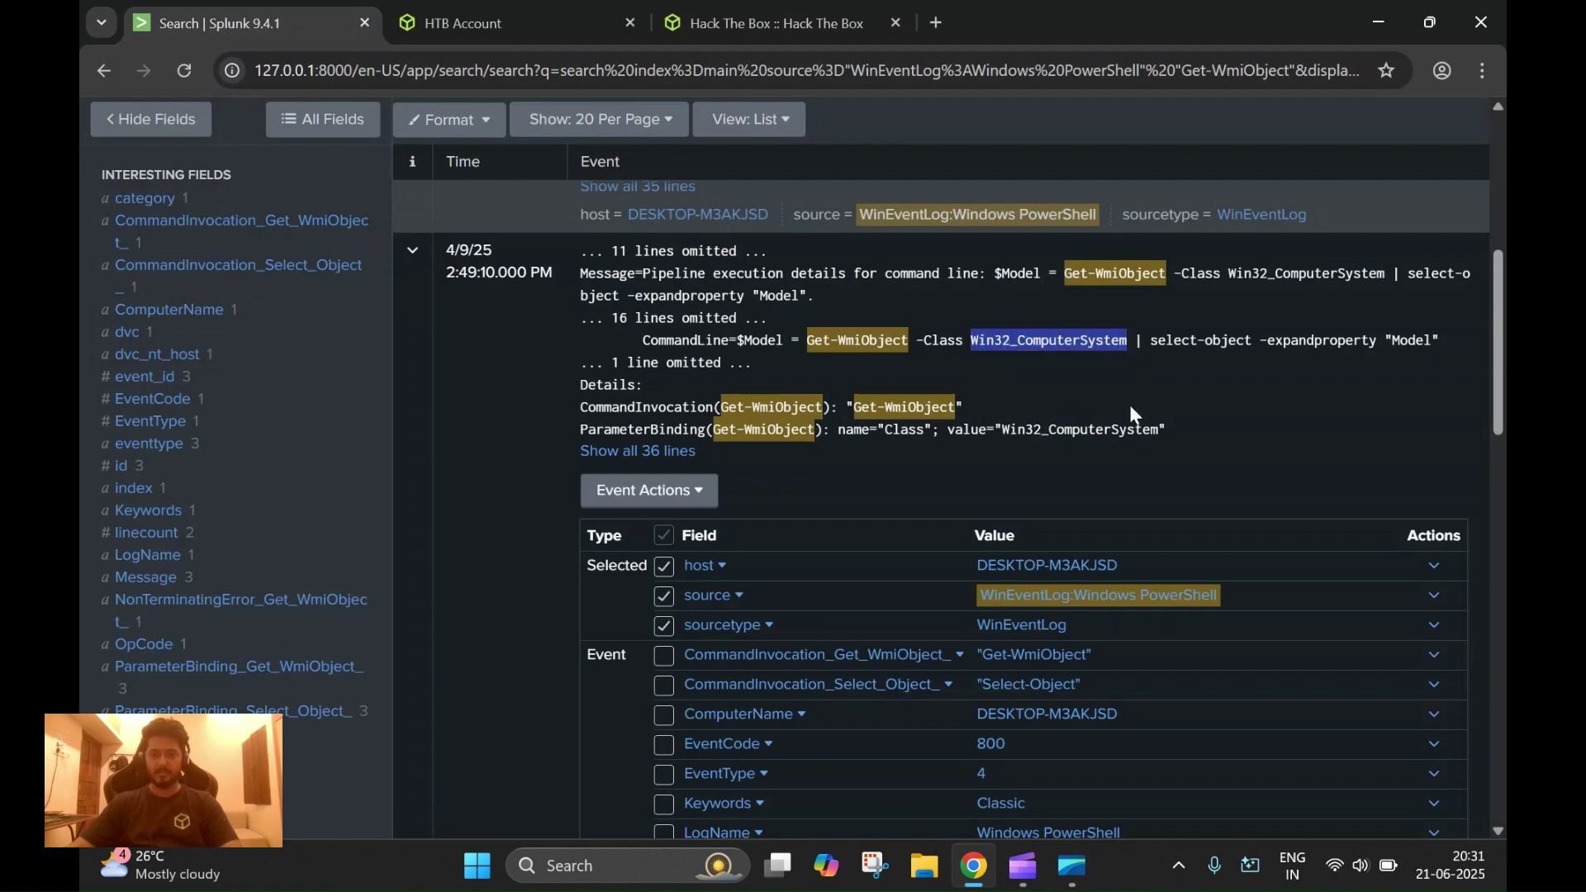
Step: Paste Win32_ComputerSystem as the Task 1 answer and submit it
click(736, 27)
click(659, 372)
key(ctrl+v)
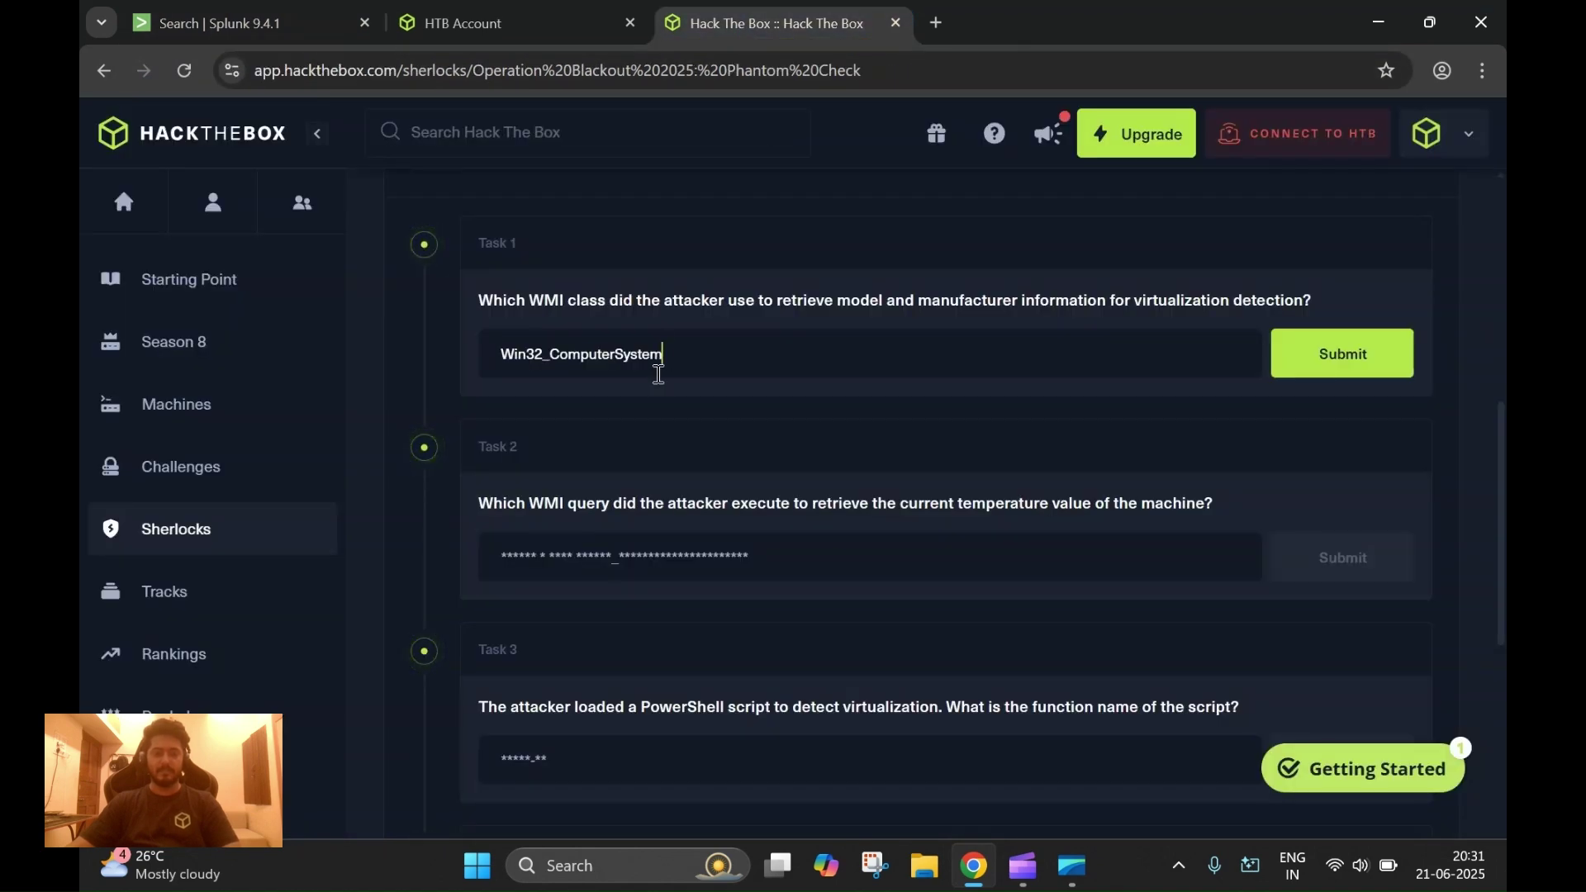
click(1338, 352)
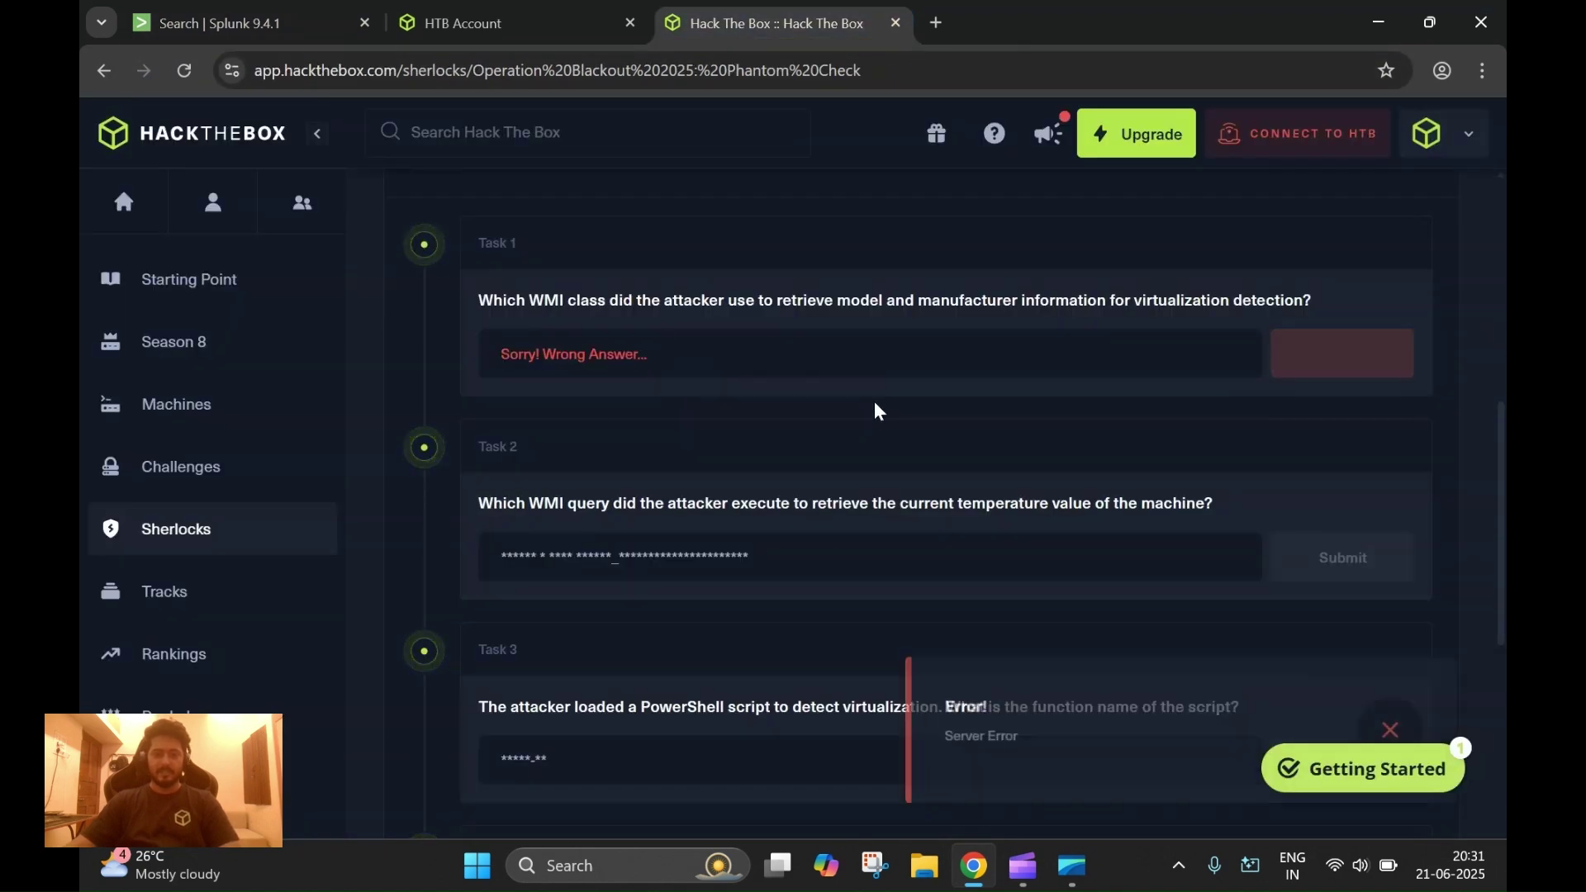
Step: Recheck the class name in Splunk, retype the final 'm' and resubmit Task 1 until accepted
click(326, 26)
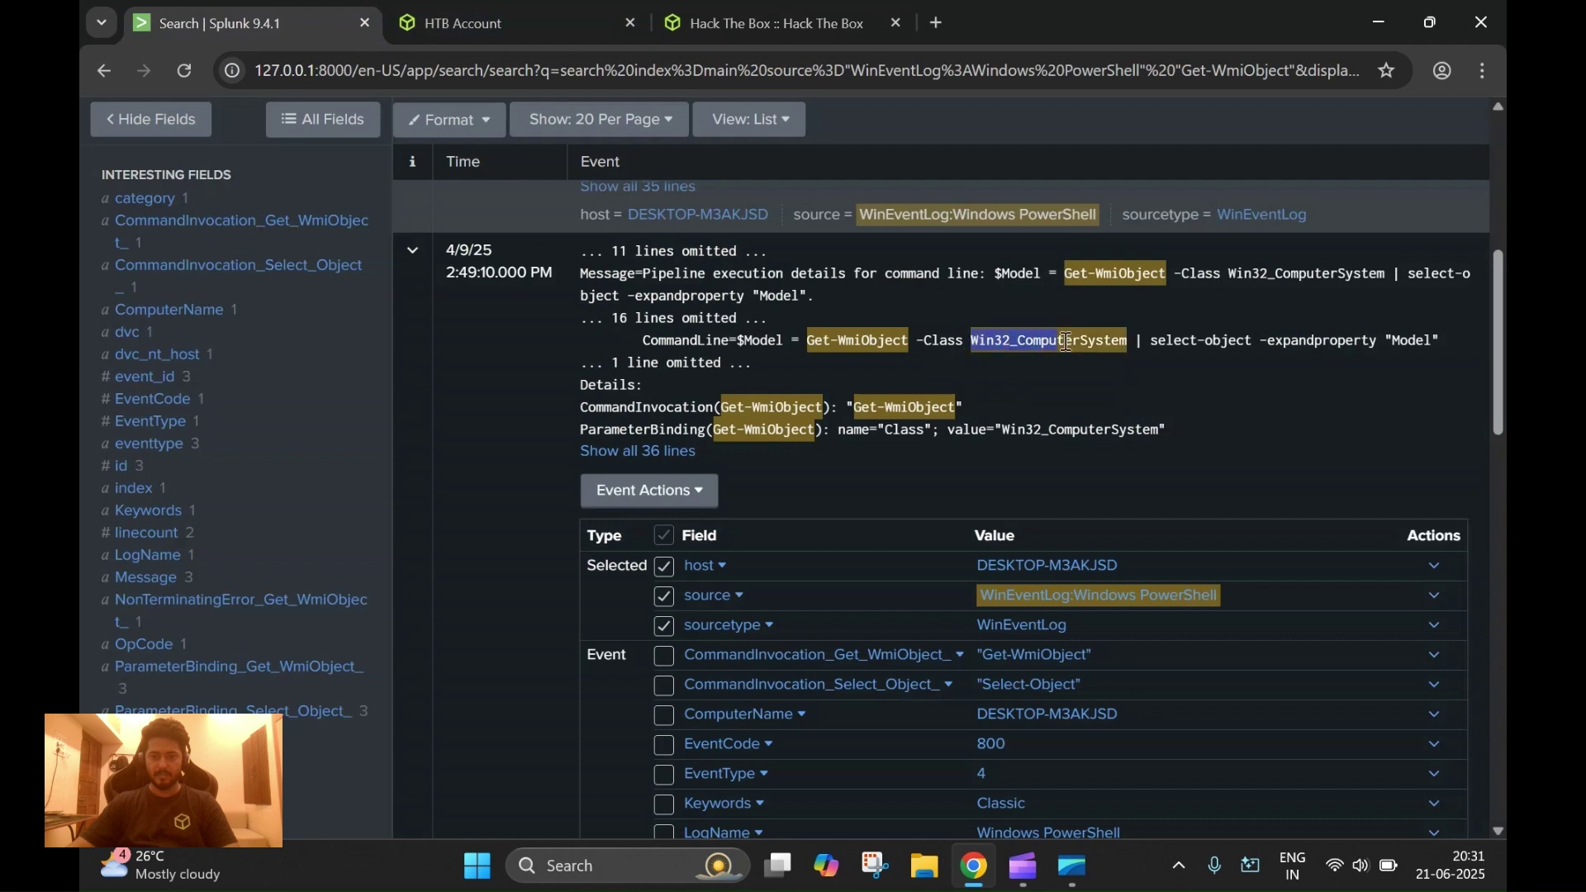
drag(970, 341, 1140, 341)
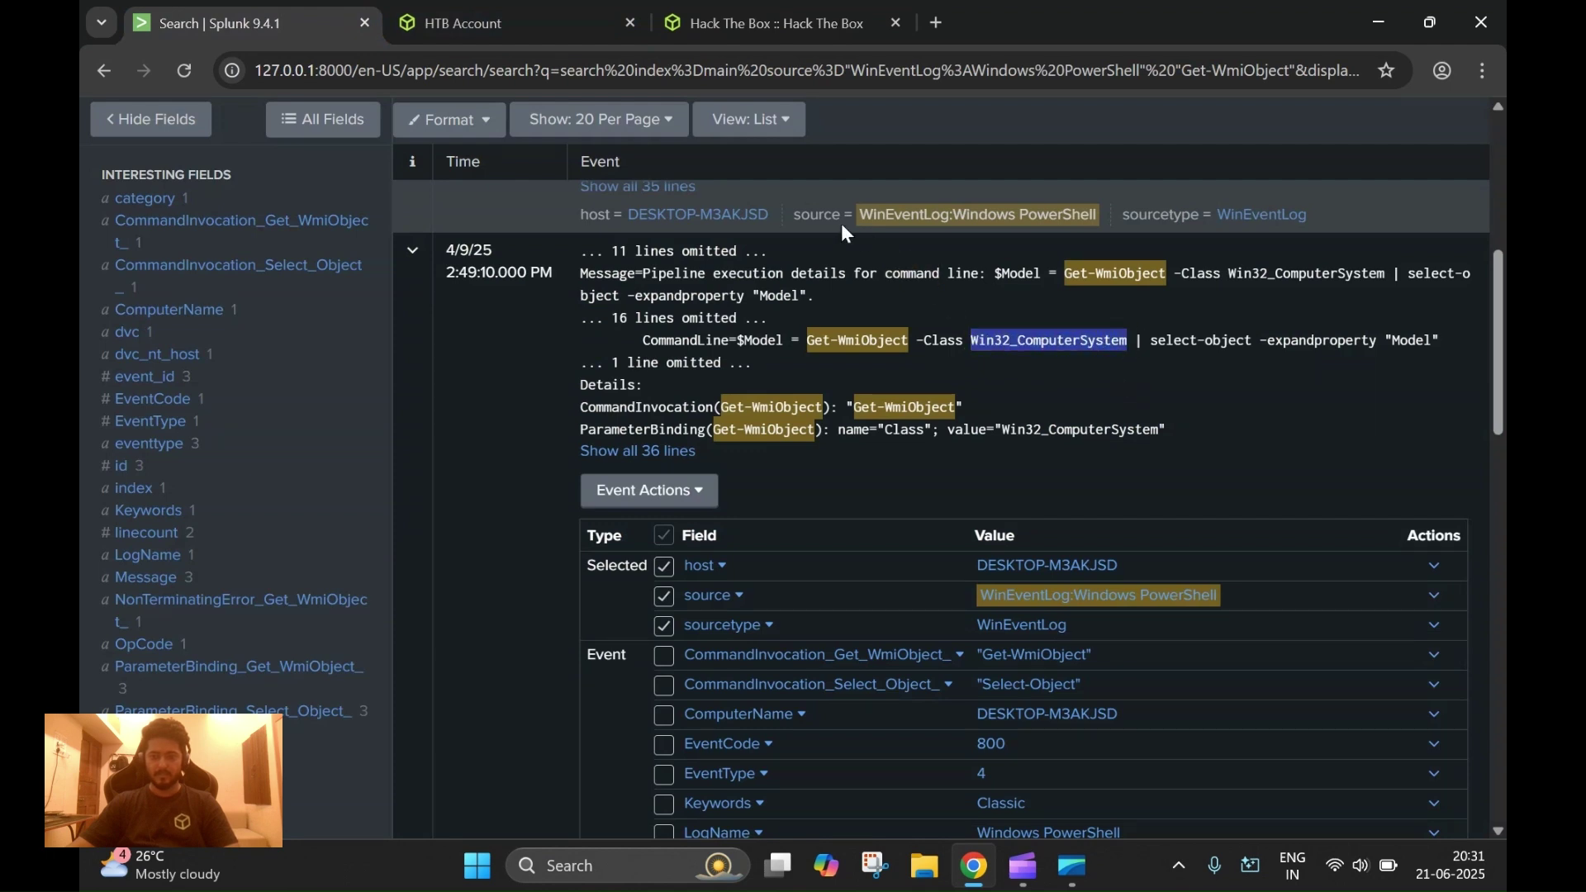
click(747, 23)
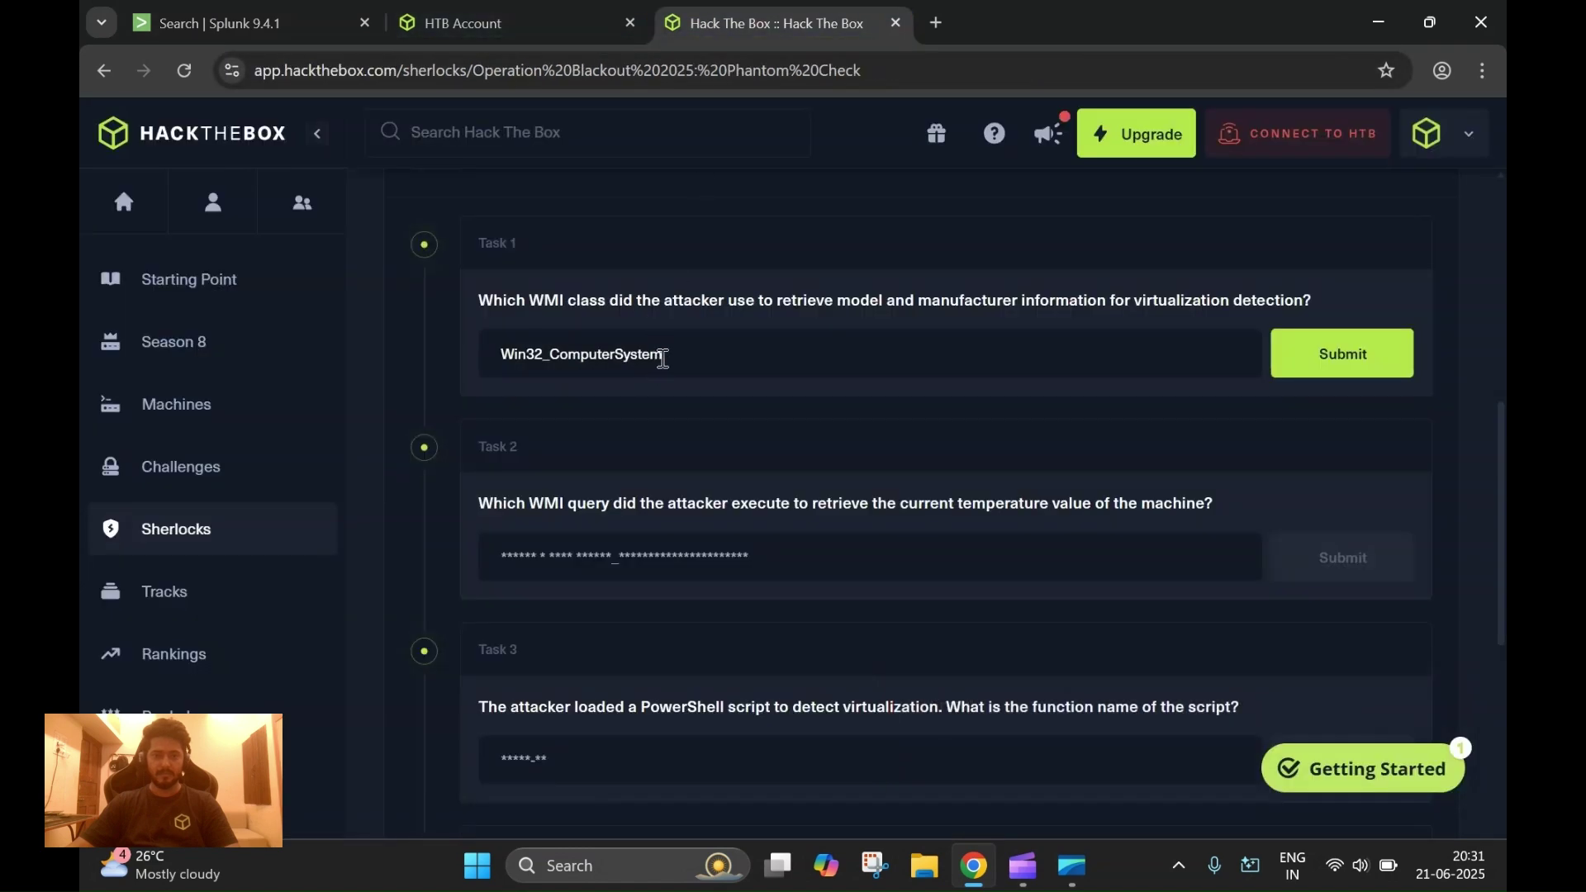
key(BackSpace)
click(225, 12)
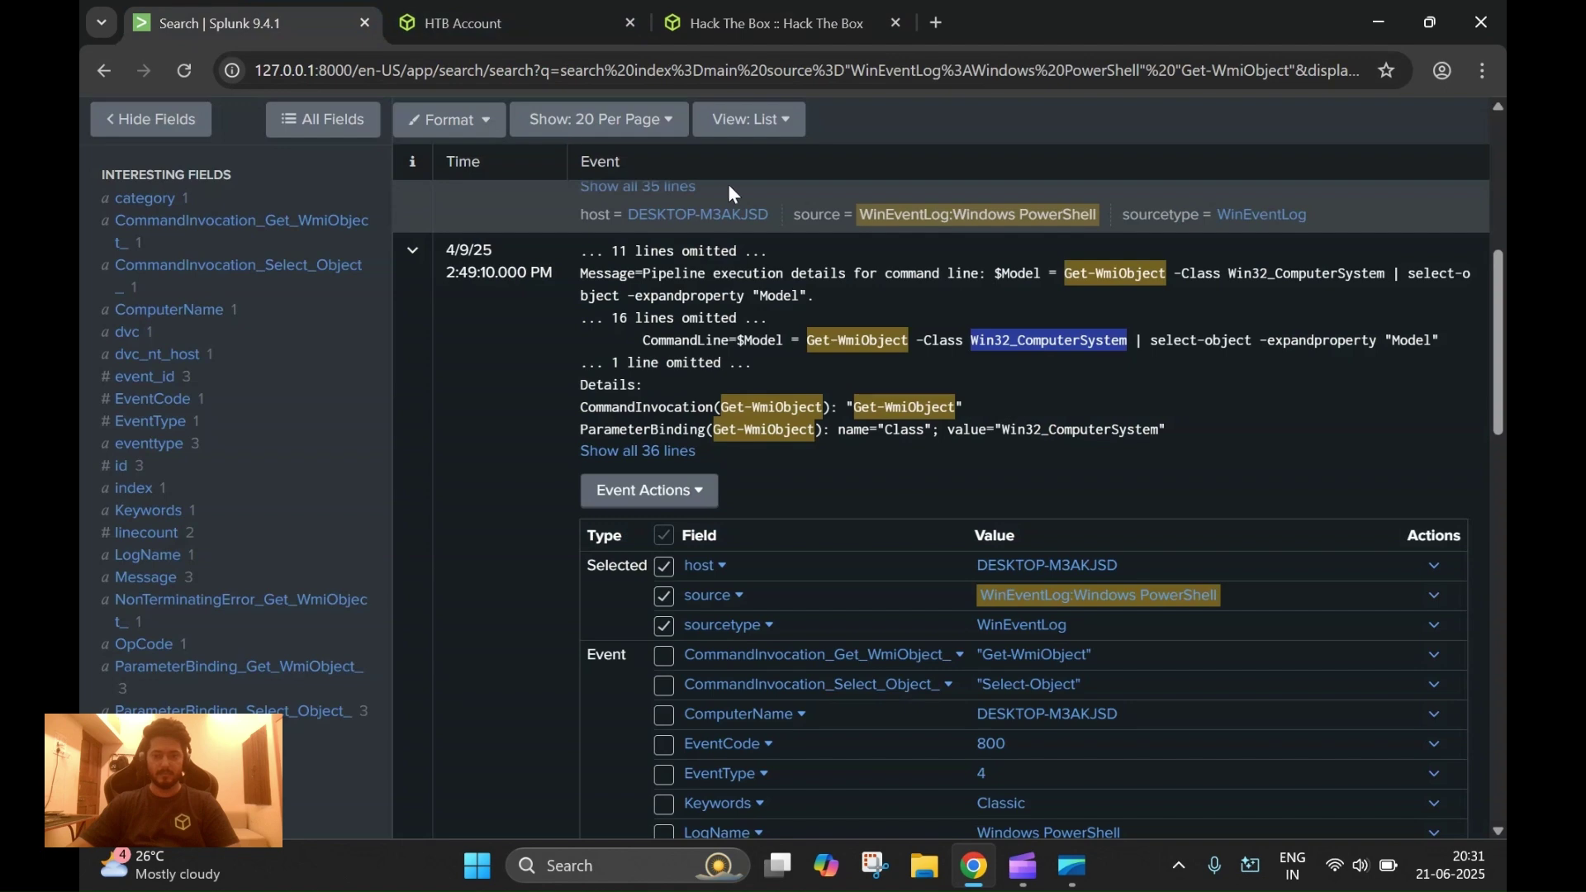
click(793, 38)
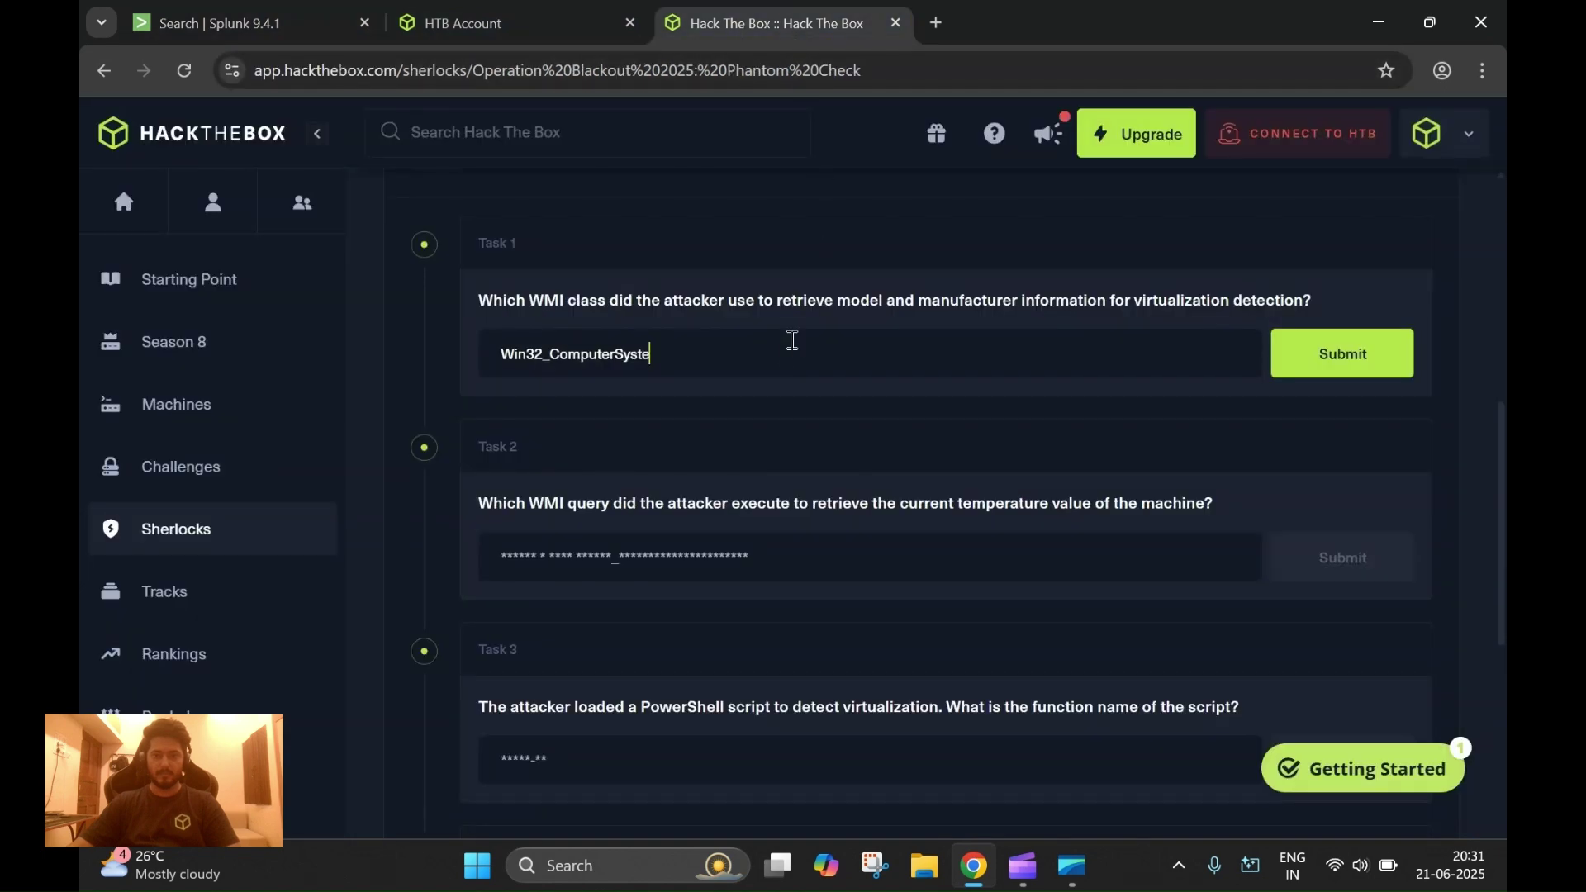
text(m)
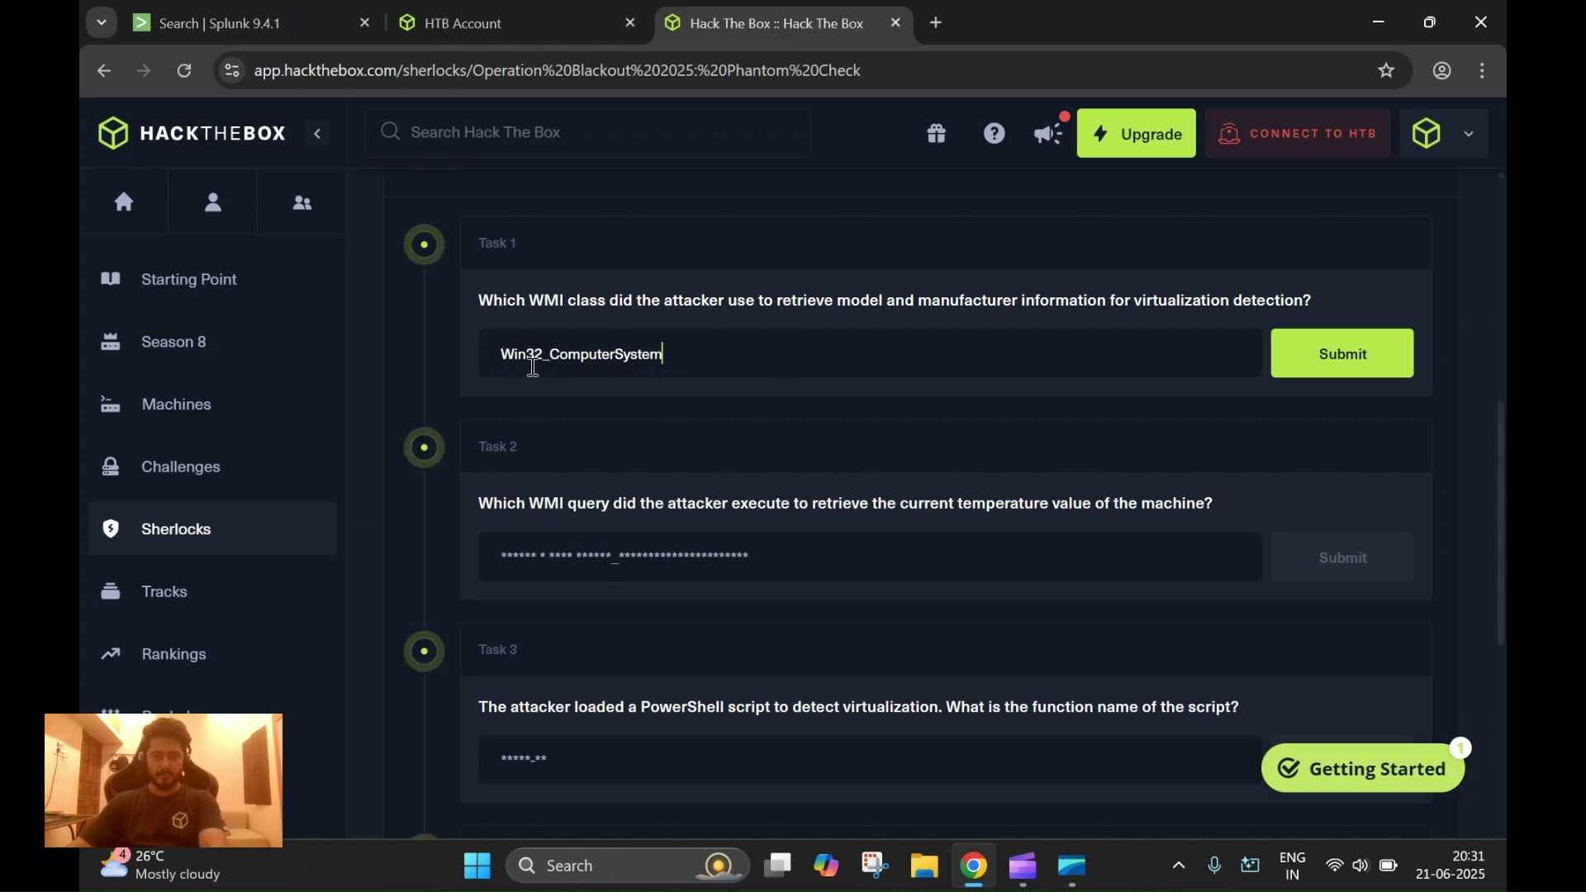
click(513, 357)
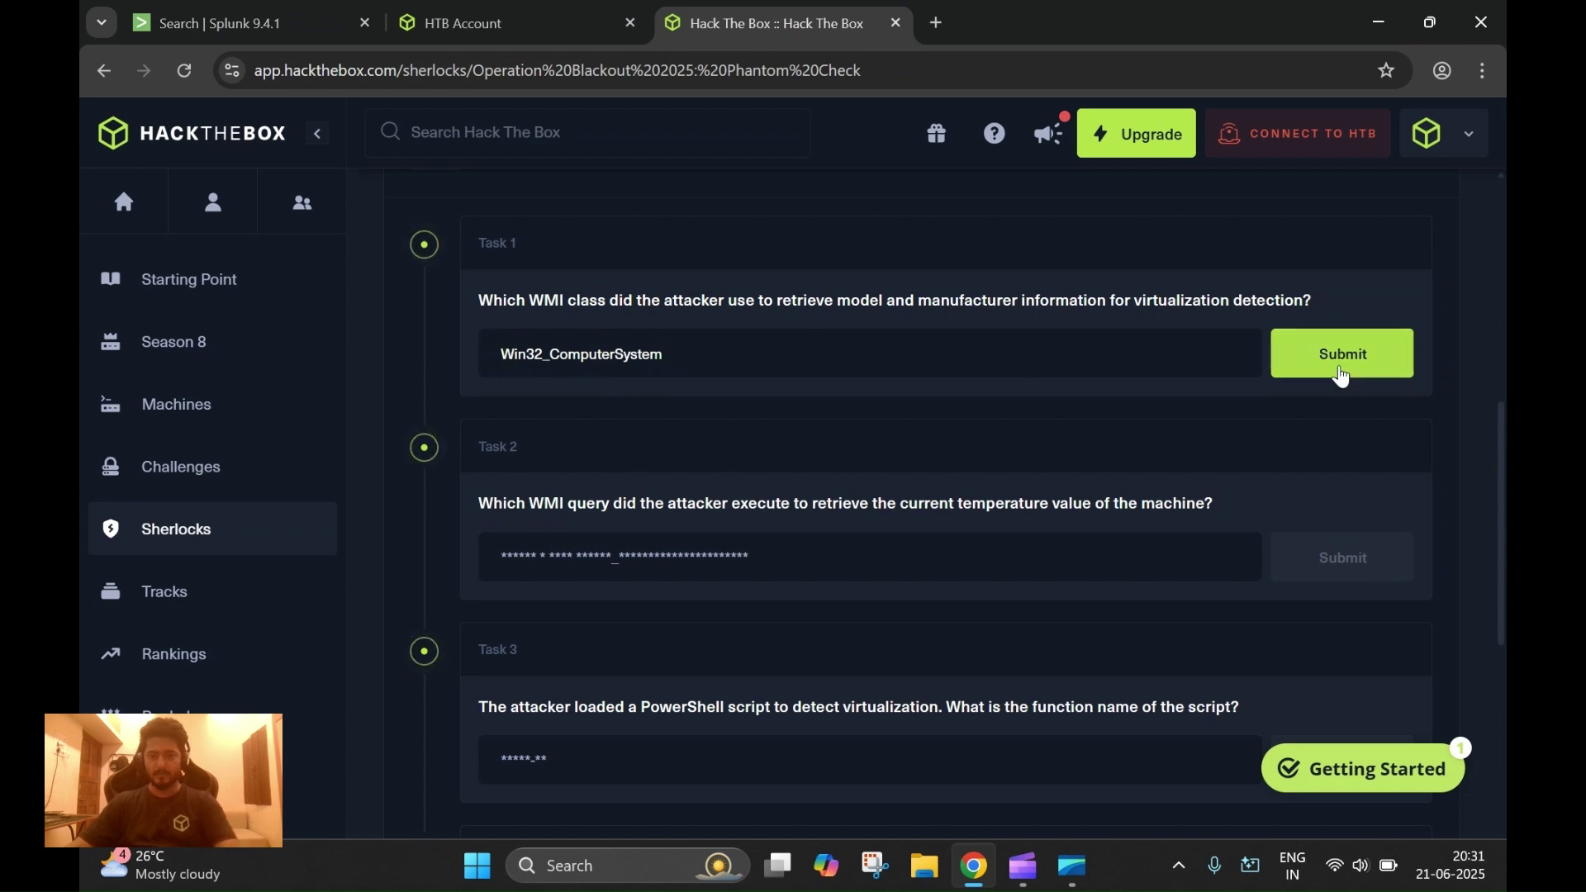
click(1313, 364)
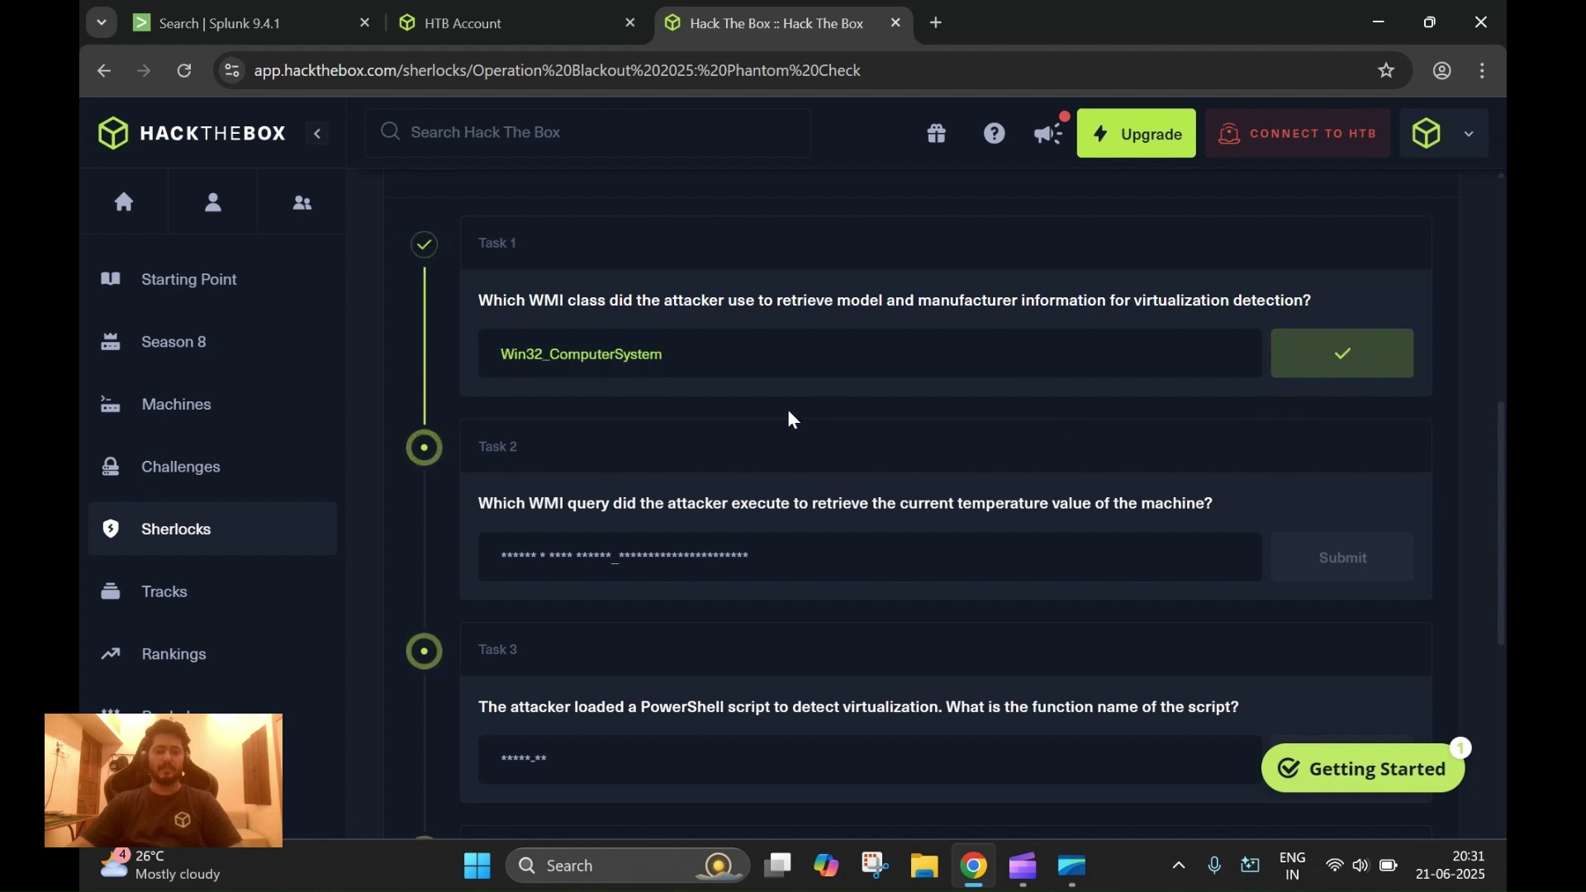
scroll(784, 417, up, 2)
scroll(780, 413, down, 2)
scroll(780, 426, down, 1)
scroll(776, 427, up, 1)
scroll(775, 429, down, 1)
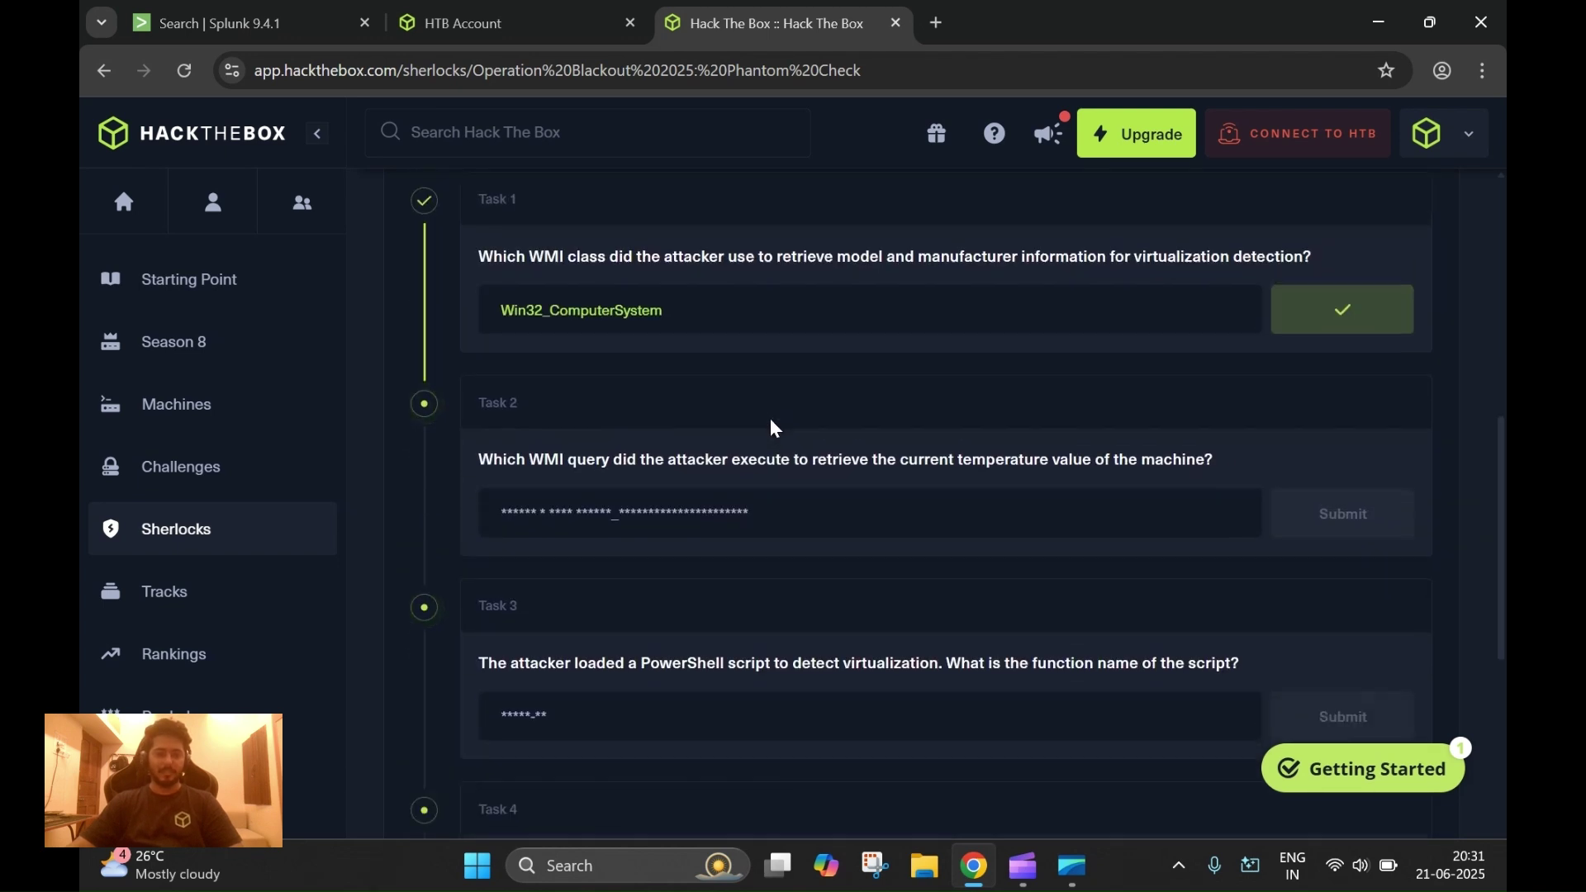
scroll(774, 428, down, 1)
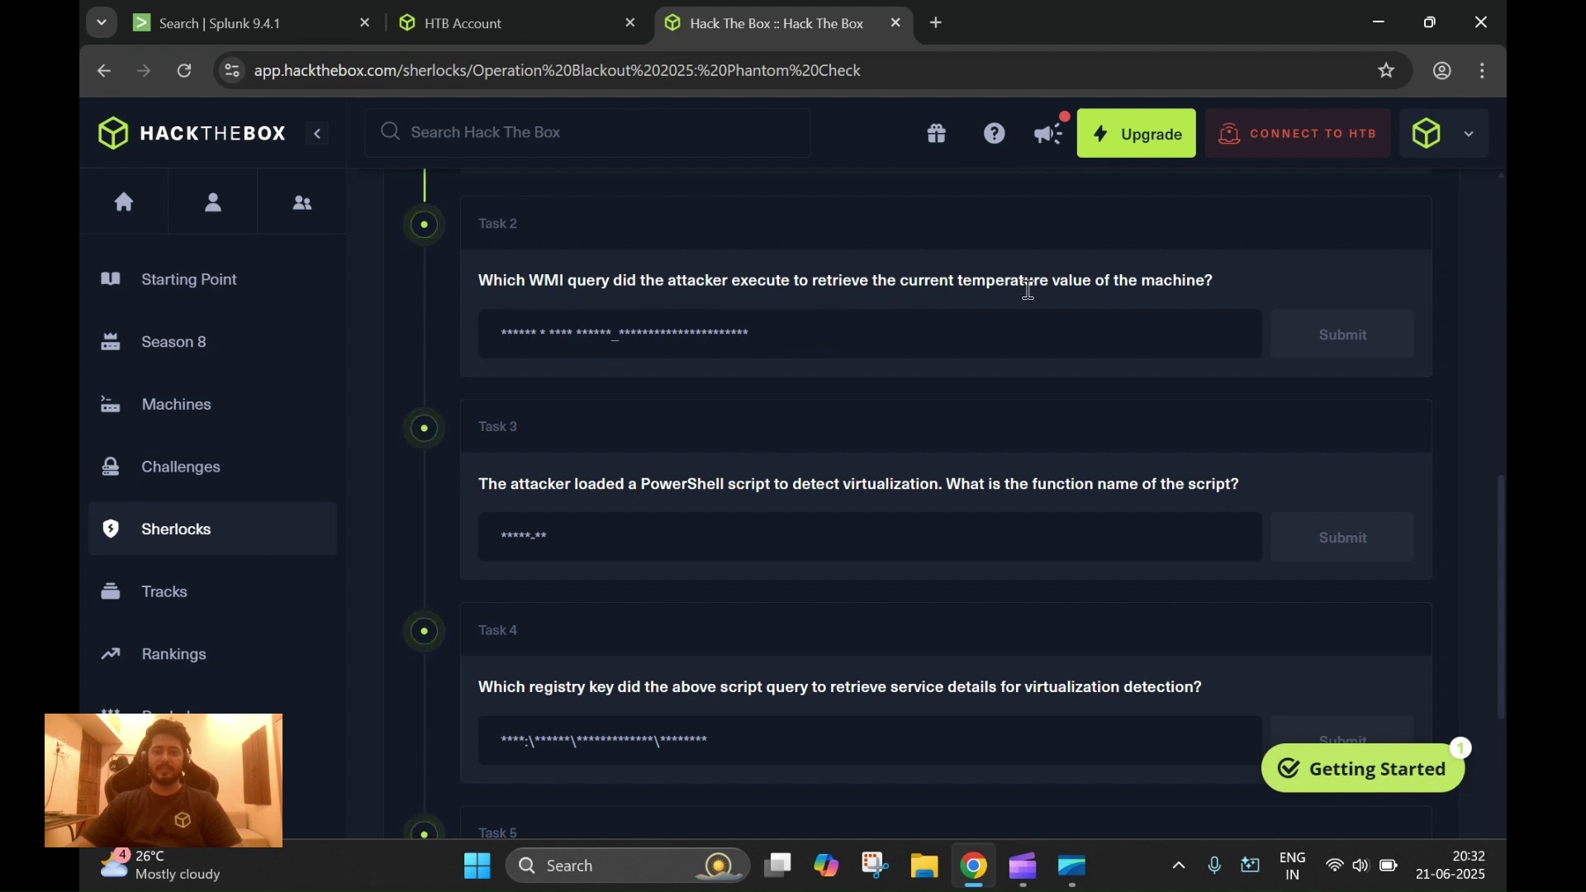
Step: Collapse the 2:49:10 PM event and expand the 2:50:12 PM event's details
click(252, 23)
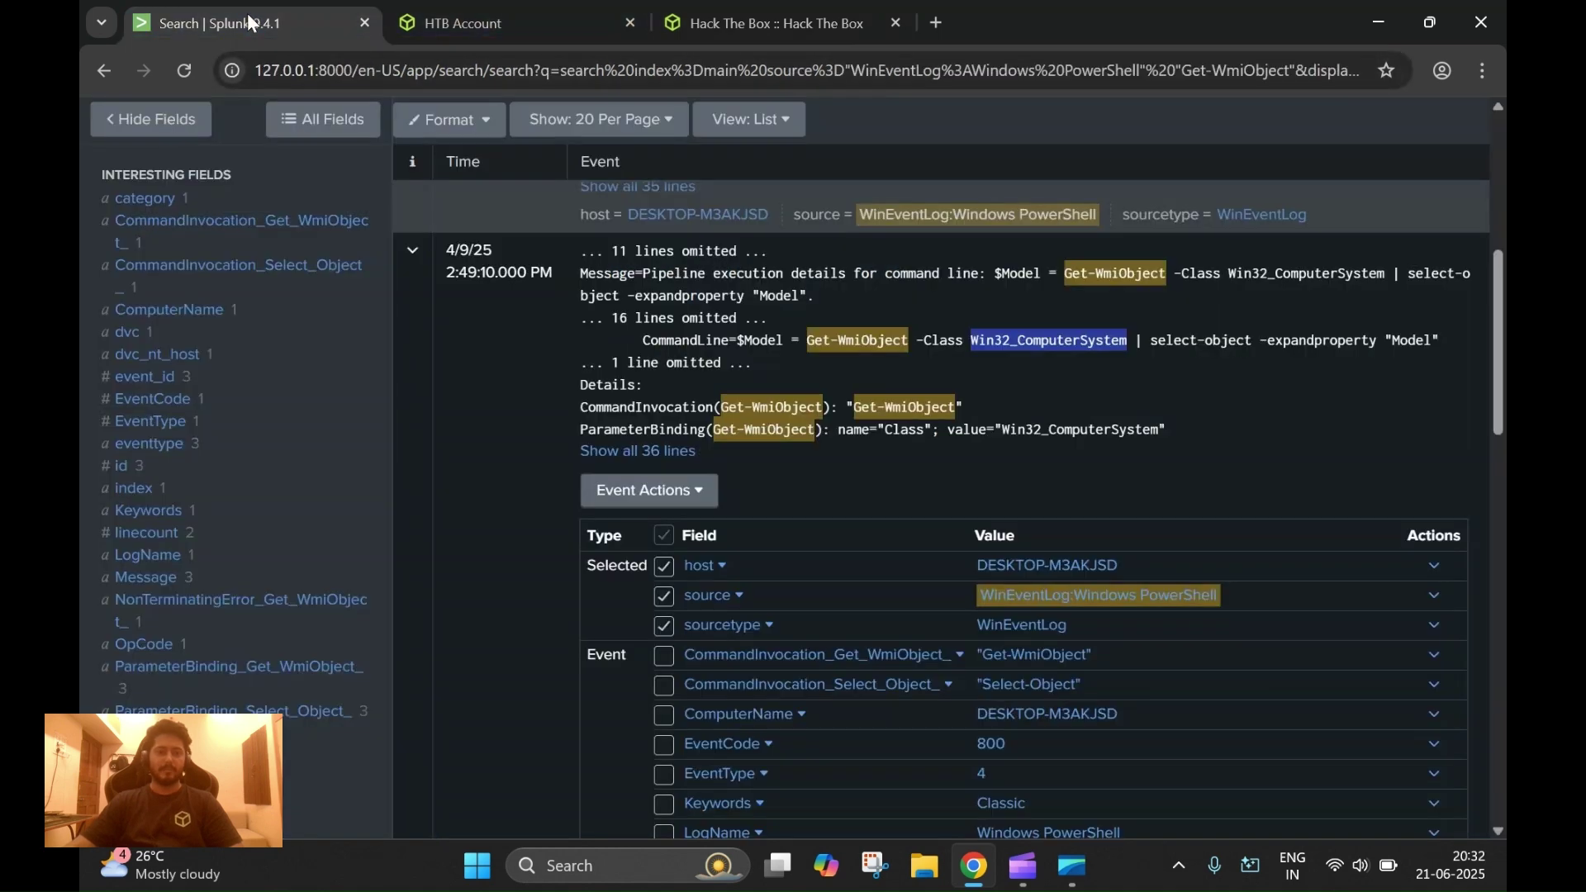
scroll(483, 395, up, 1)
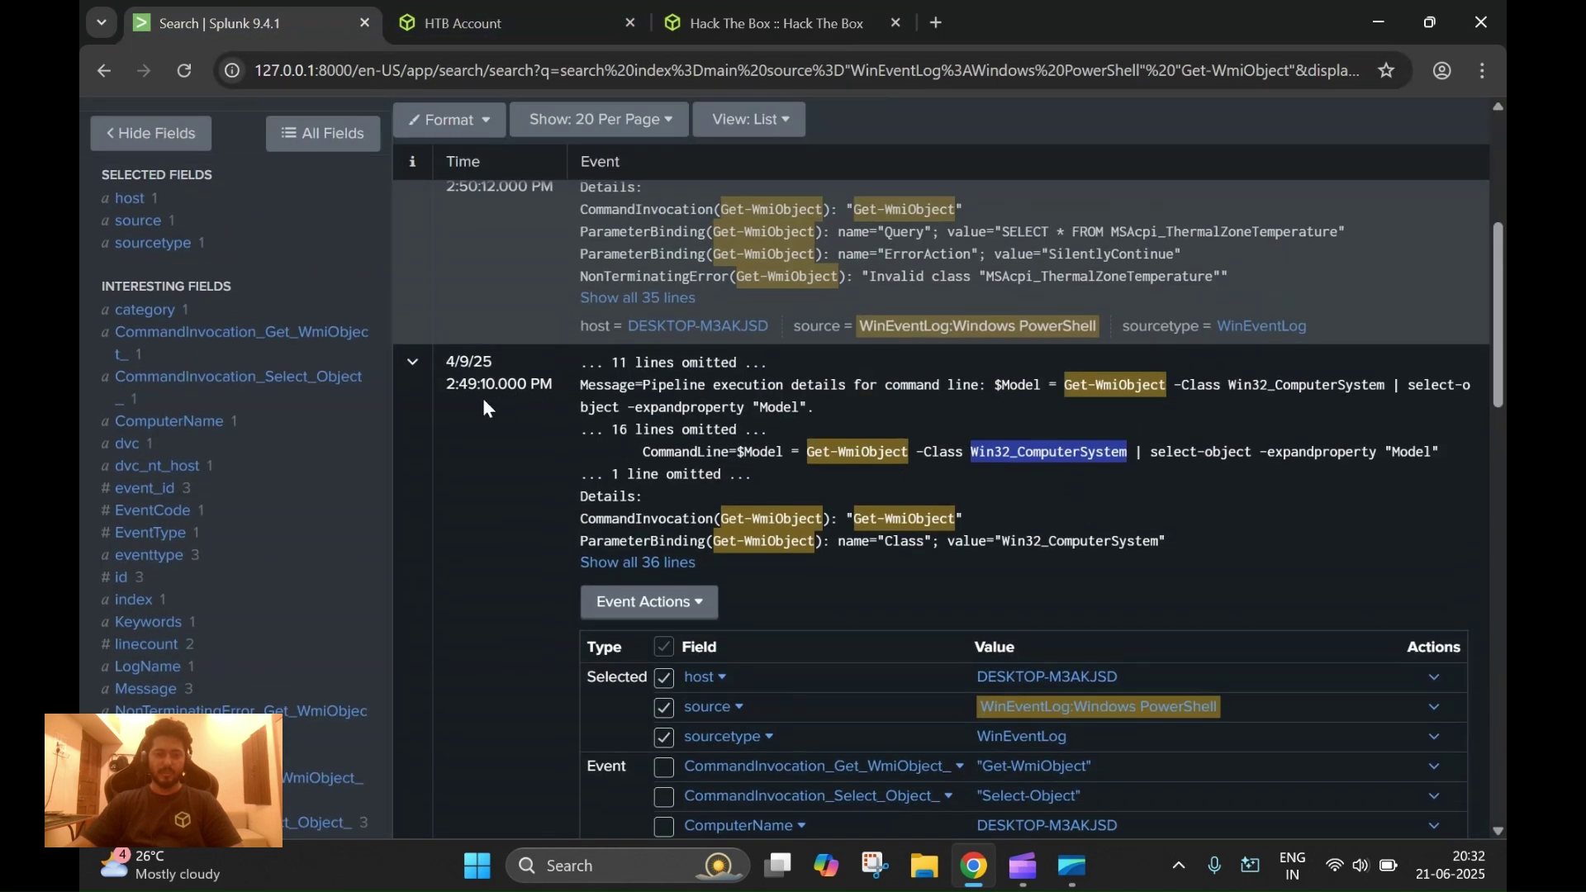
click(412, 415)
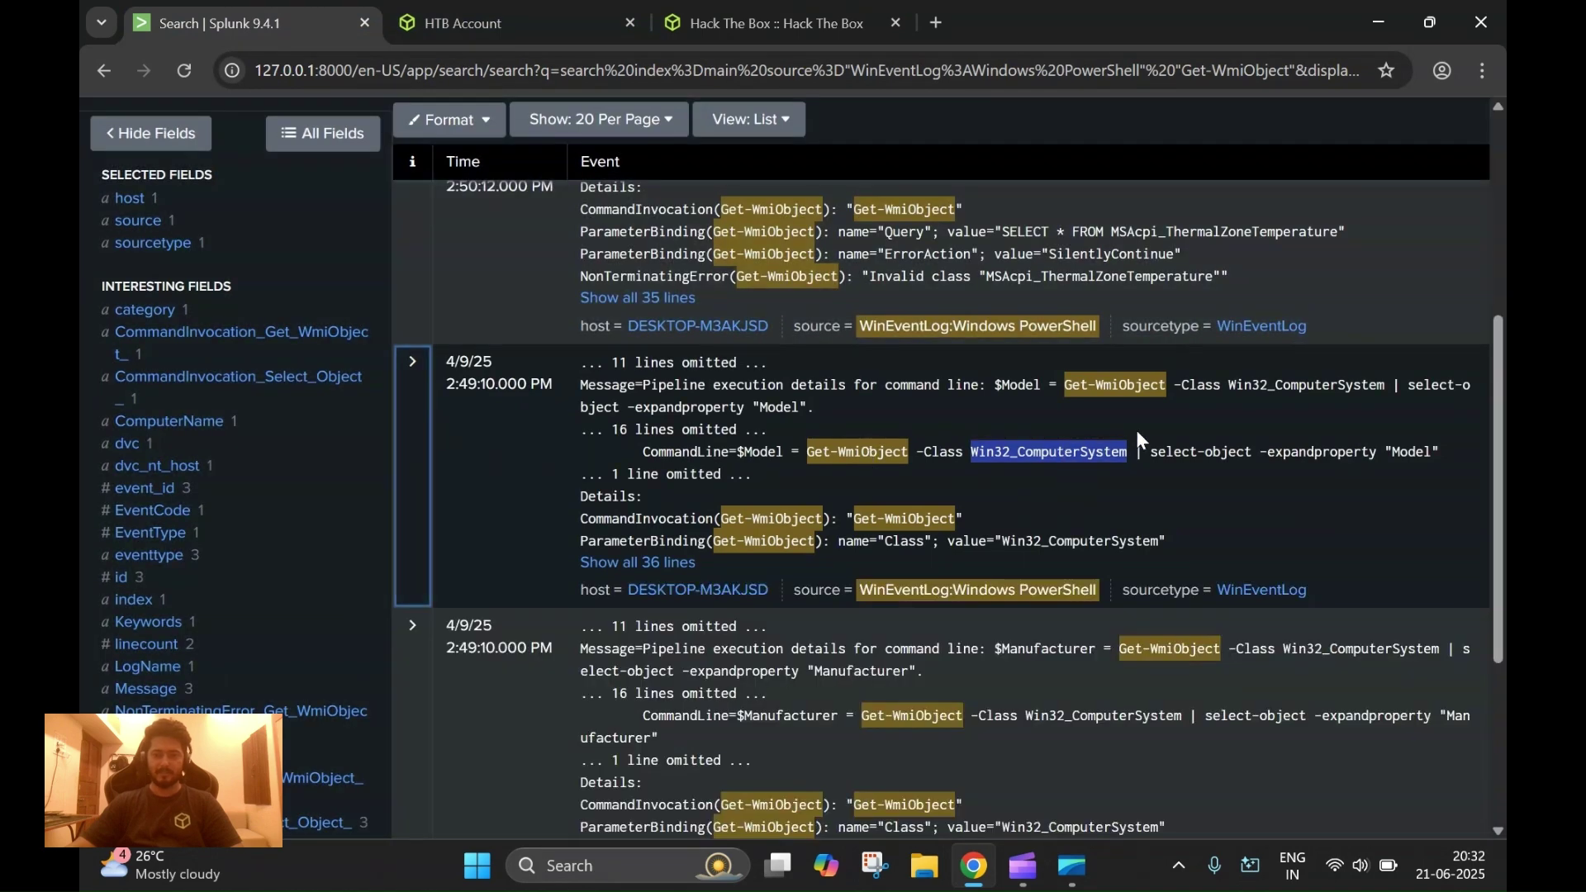
scroll(1136, 429, up, 1)
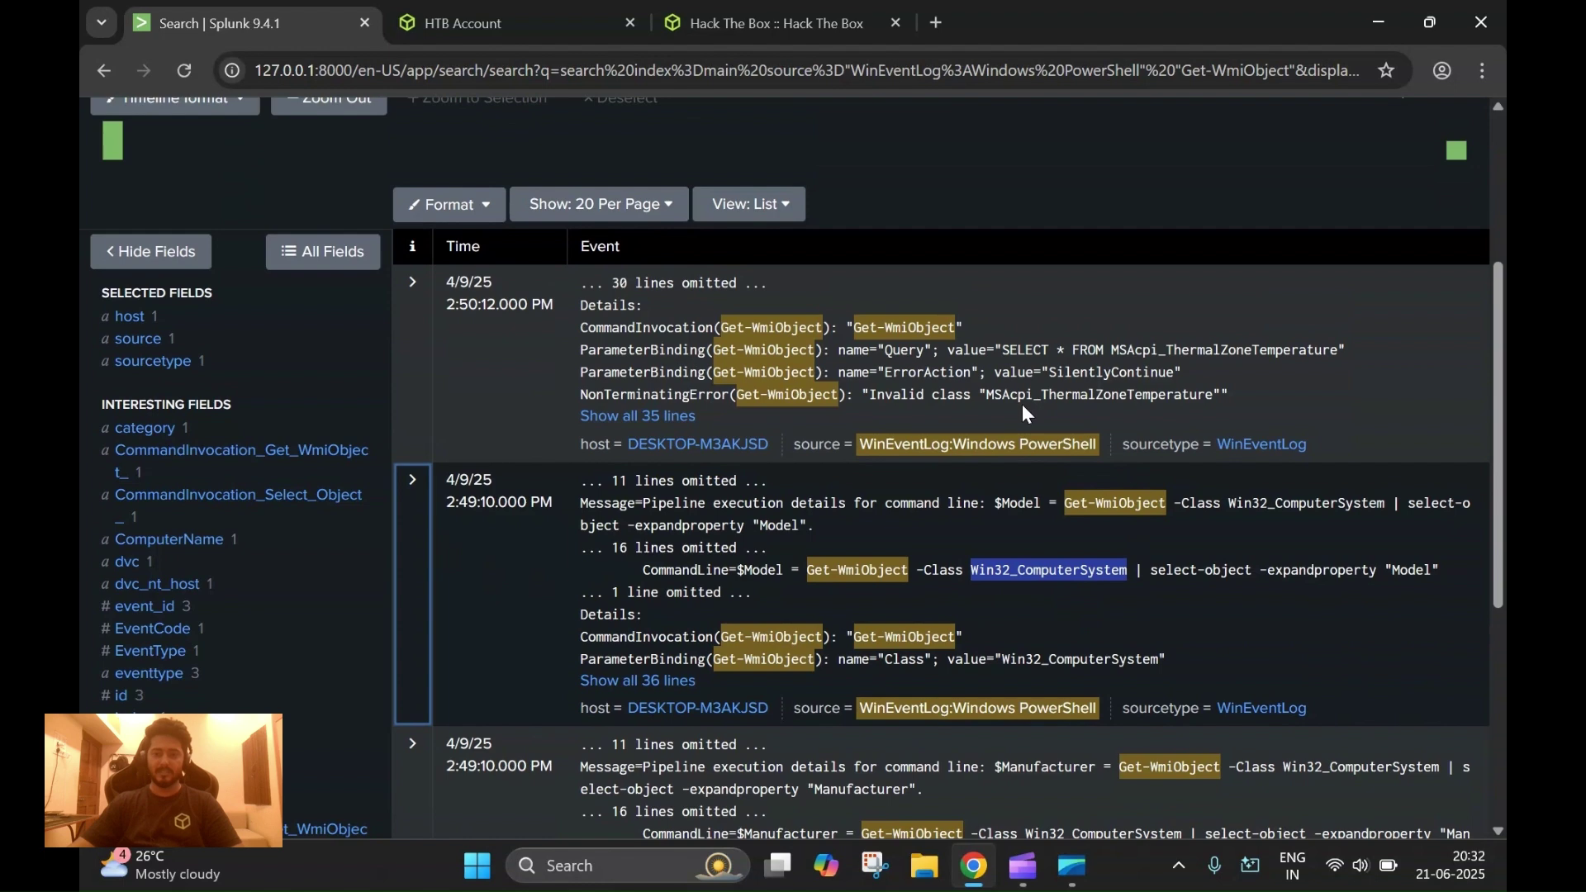
scroll(995, 385, up, 2)
scroll(853, 314, down, 1)
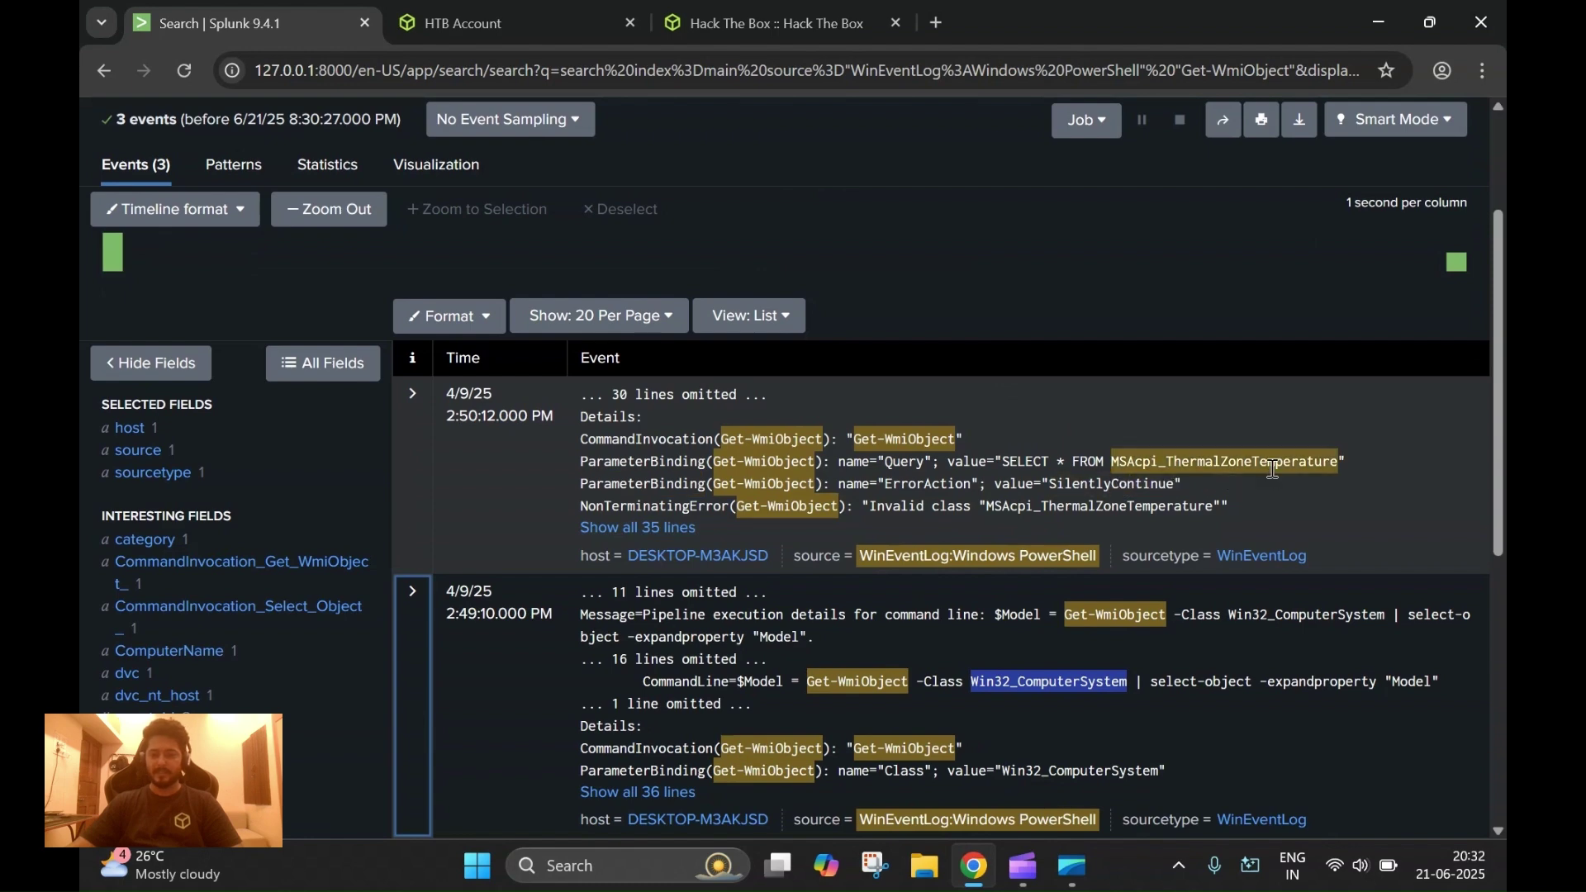
click(412, 461)
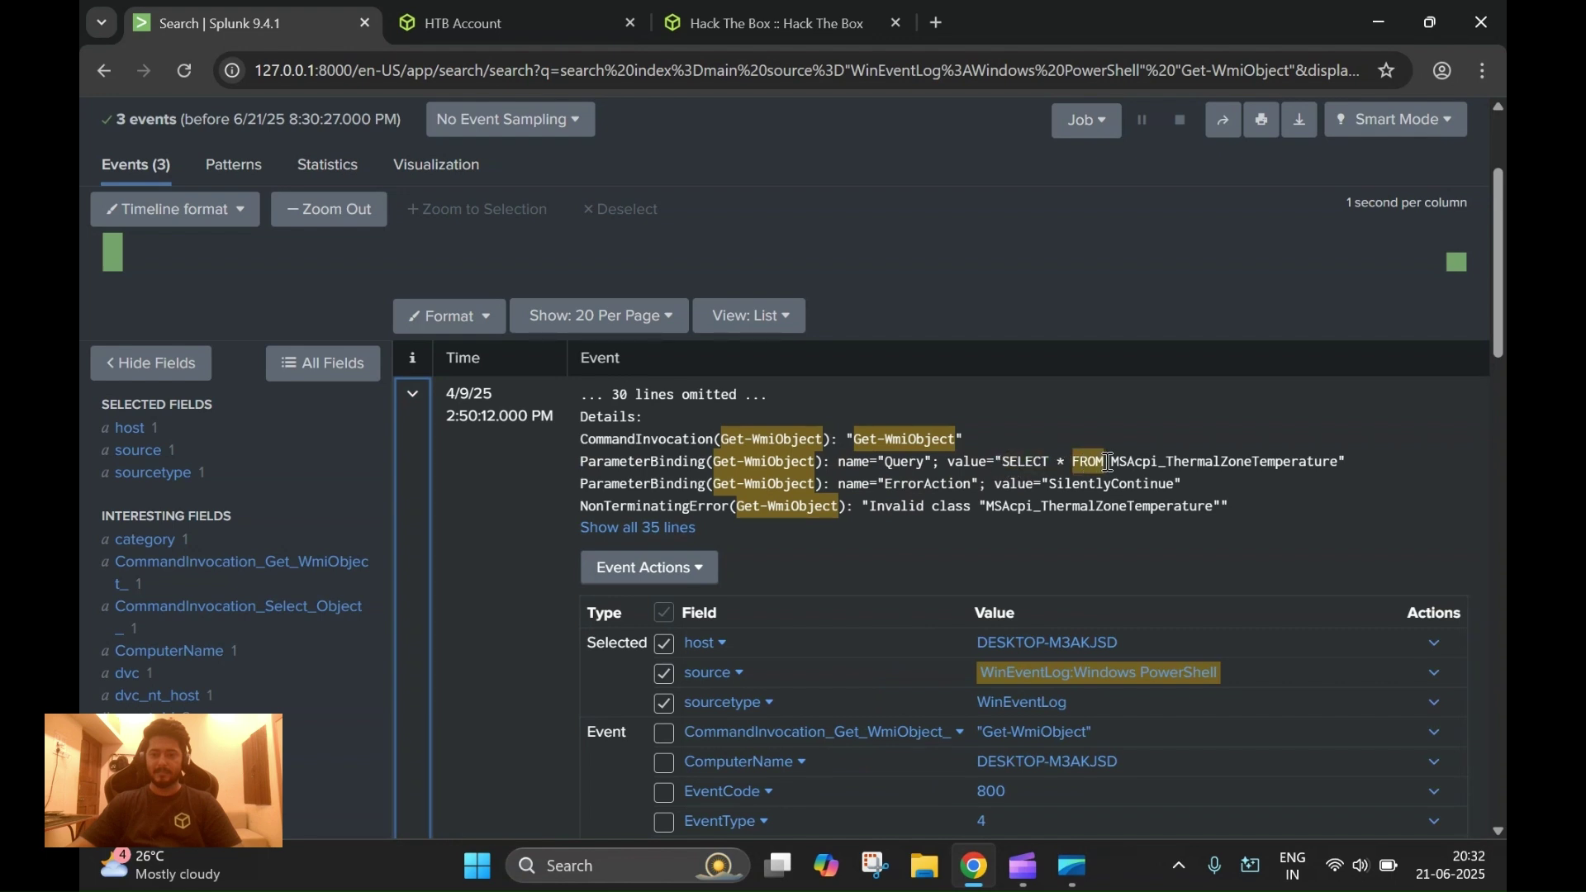
Step: Select MSAcpi_ThermalZoneTemperature in the event's Query value for the Task 2 answer
drag(1114, 462, 1125, 460)
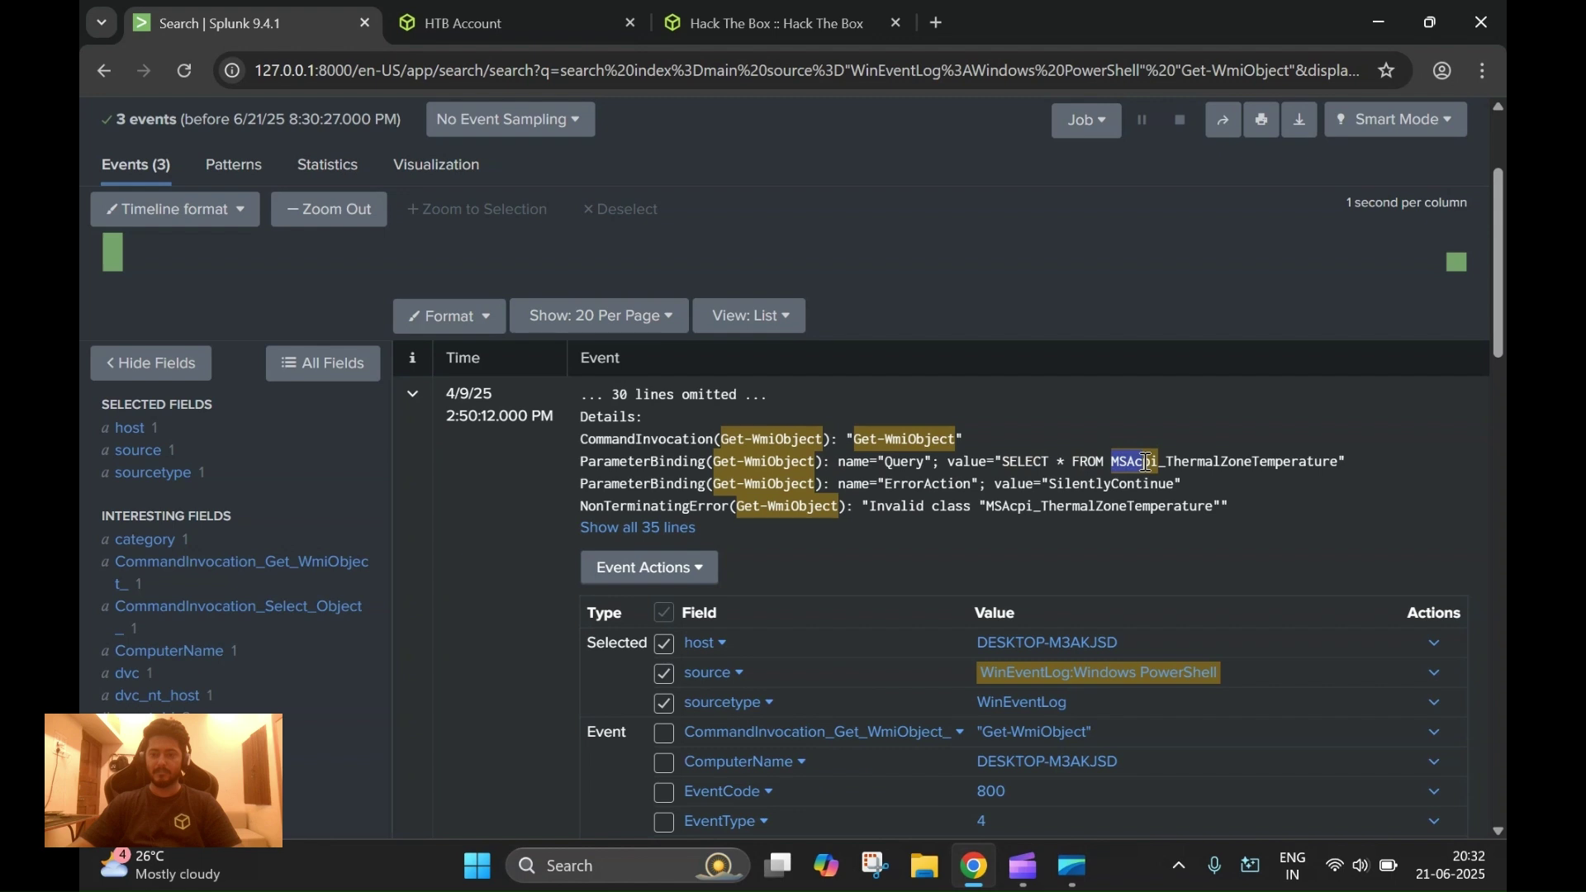
drag(1146, 461, 1340, 461)
key(ctrl+c)
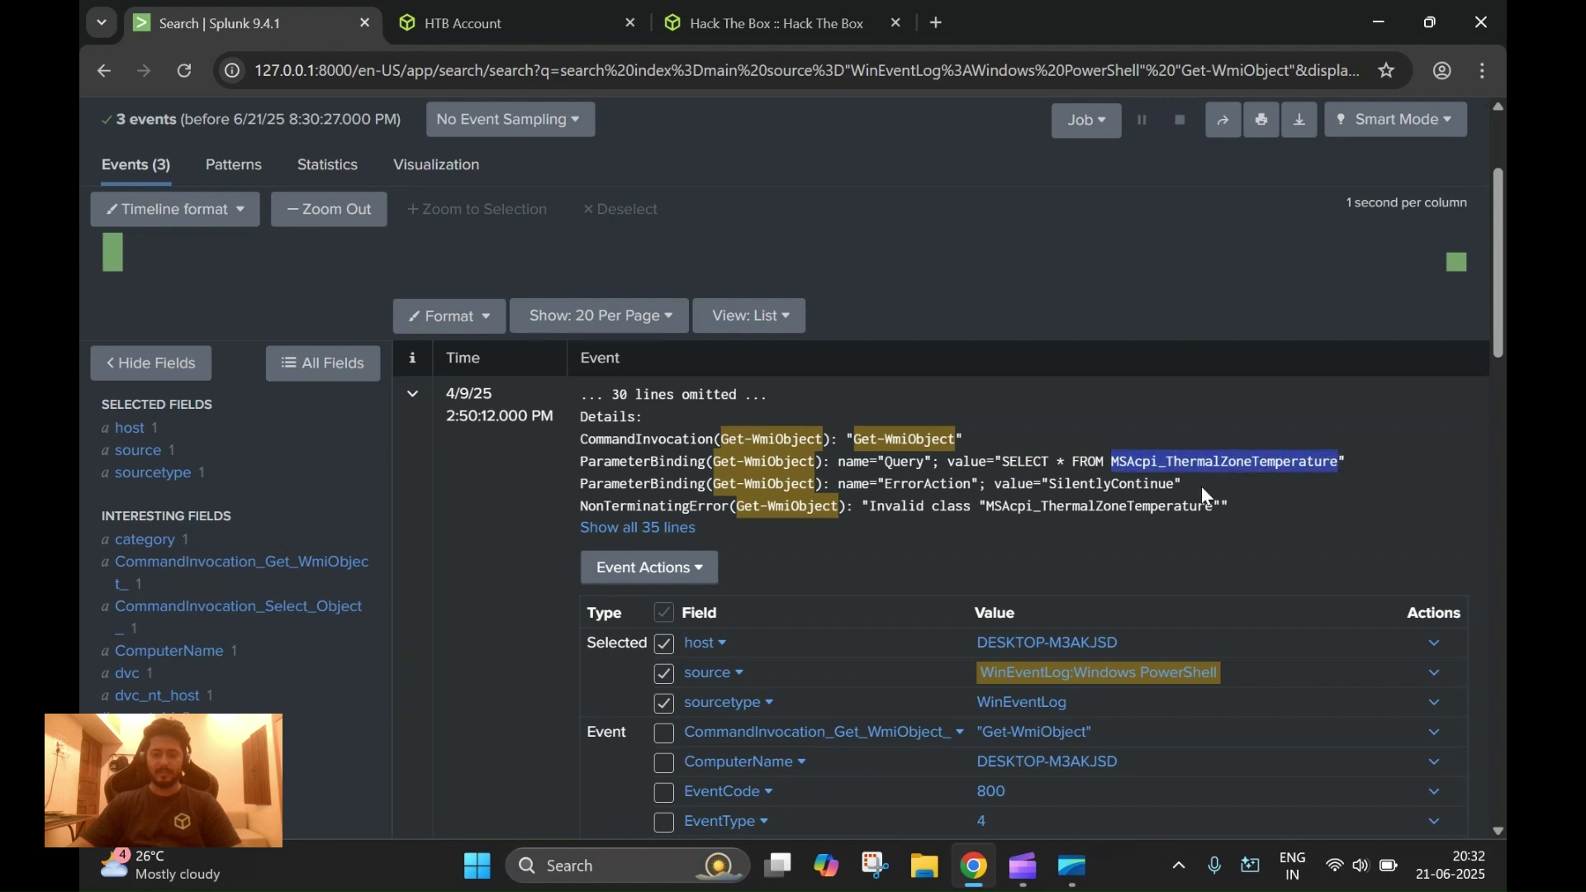
click(776, 23)
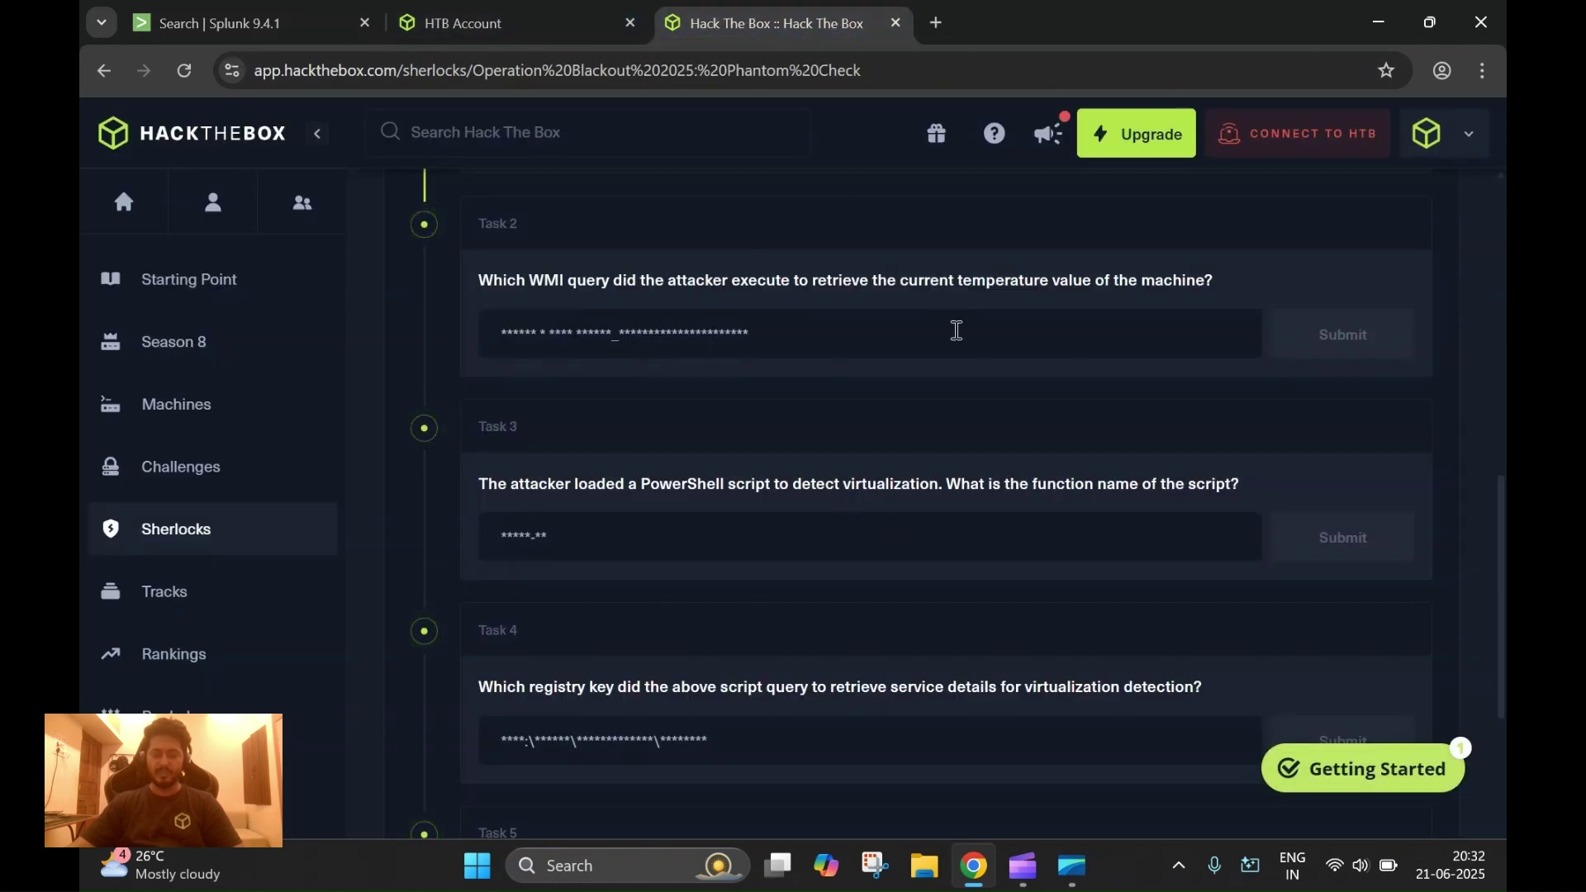
Step: Paste MSAcpi_ThermalZoneTemperature into the Task 2 answer, then clear it
click(954, 330)
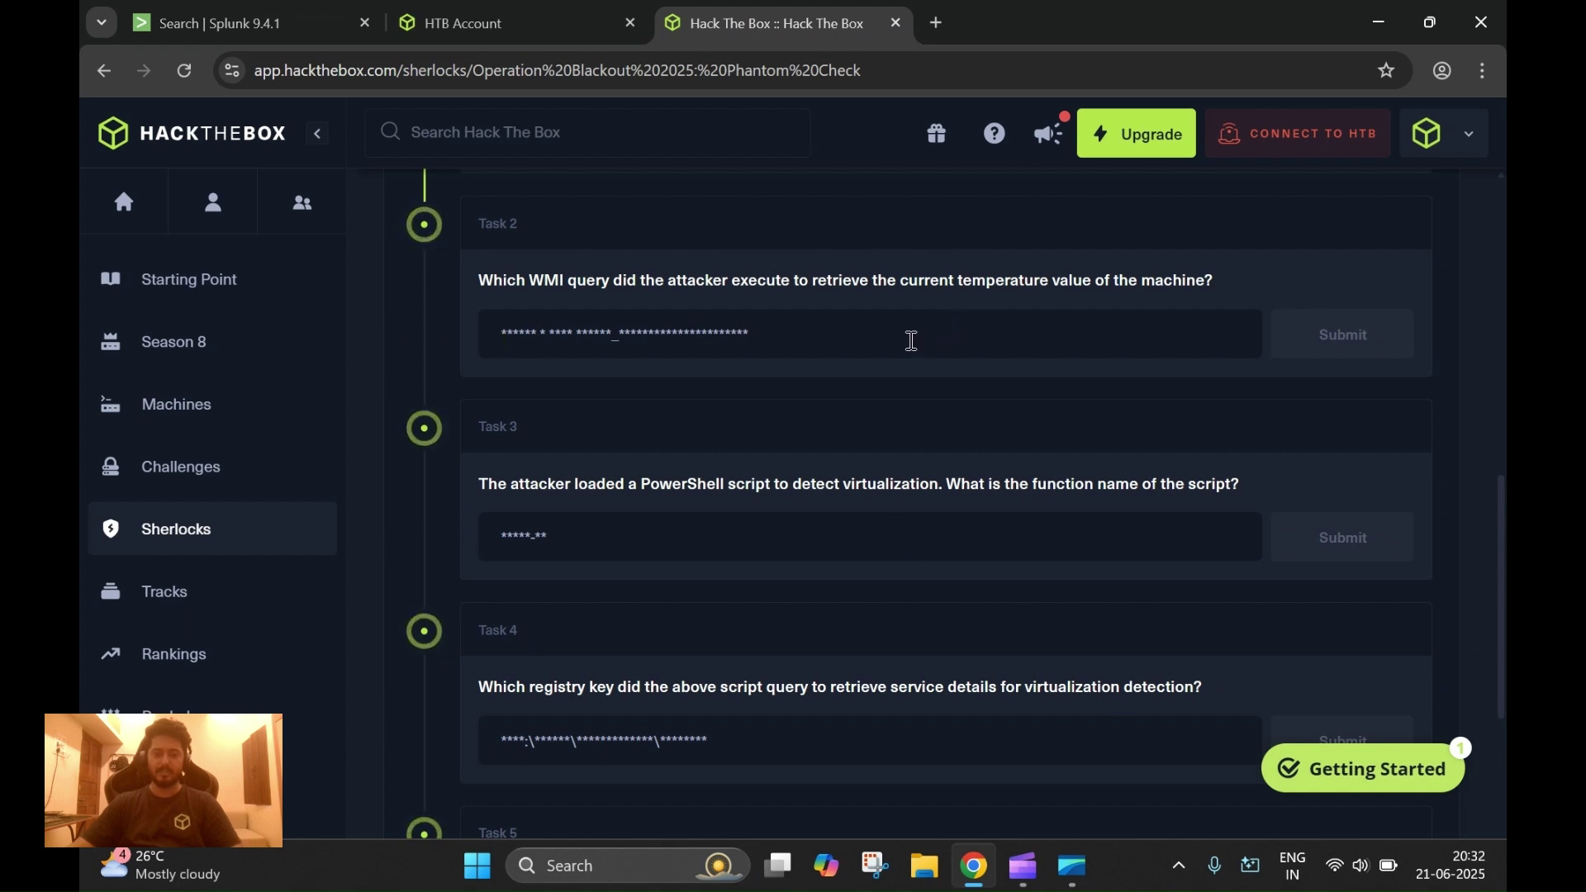
key(ctrl+v)
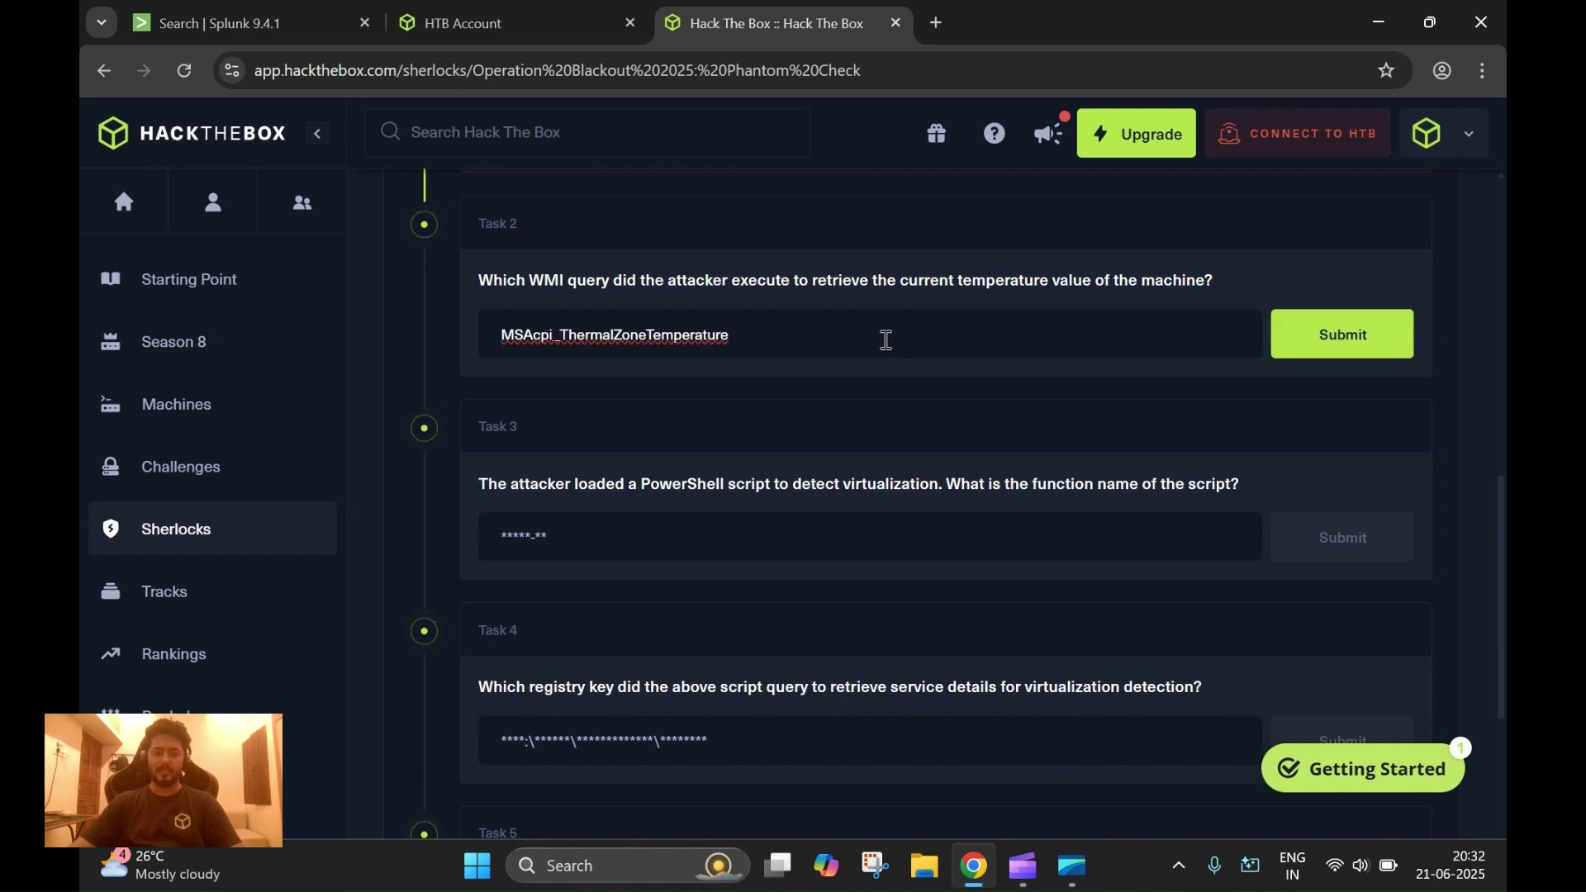
key(ctrl+a)
key(ctrl+v)
key(Return)
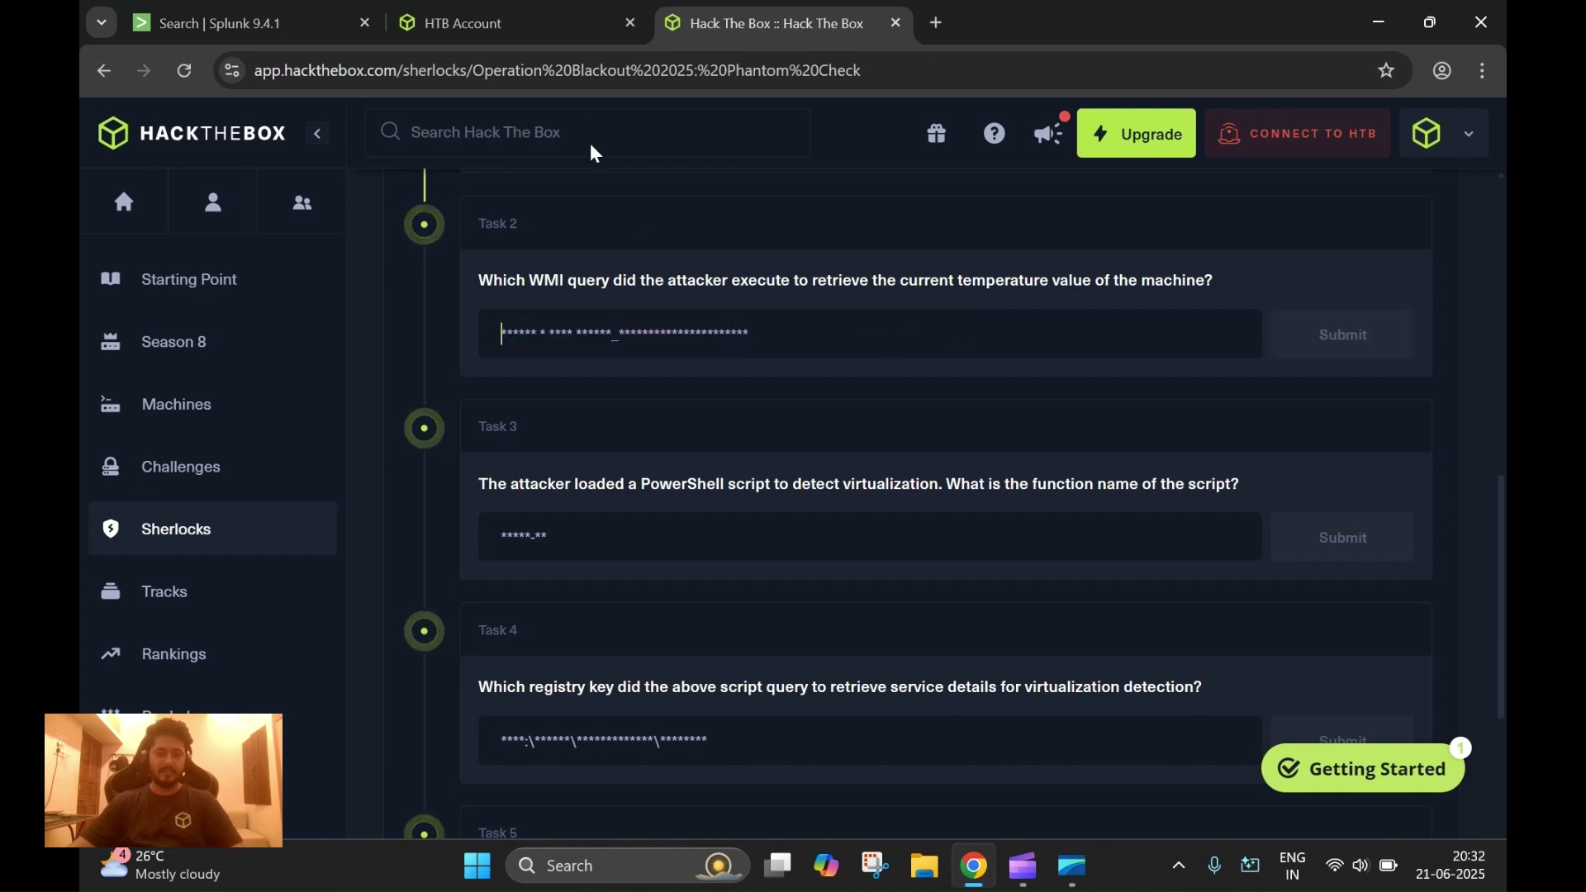
Step: Copy the full query SELECT * FROM MSAcpi_ThermalZoneTemperature and submit it as Task 2
click(239, 23)
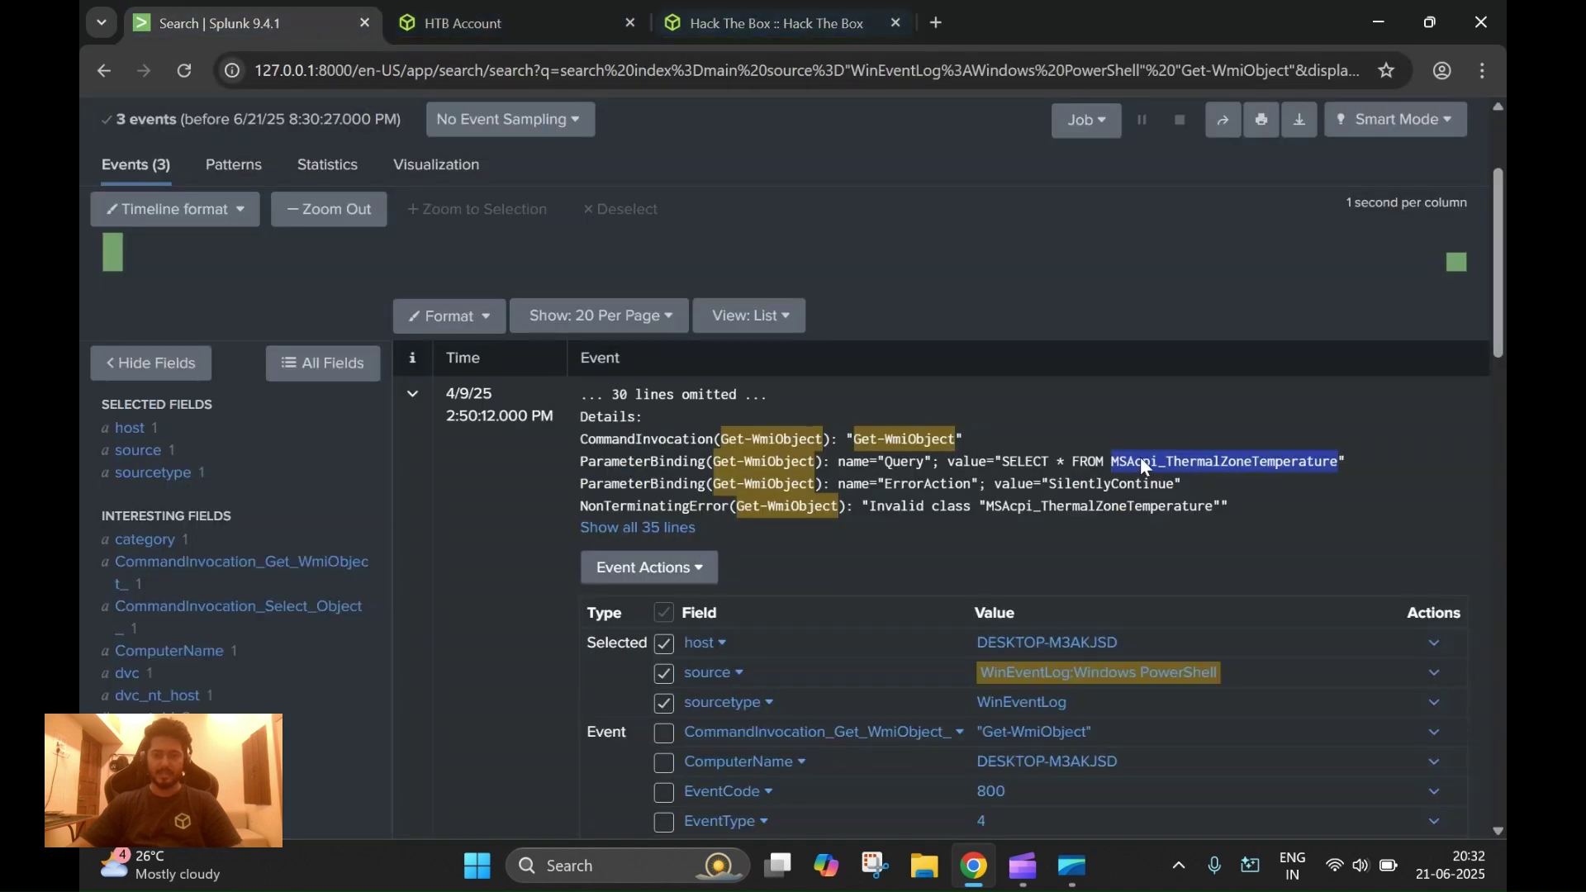
drag(1002, 461, 1313, 455)
key(ctrl+c)
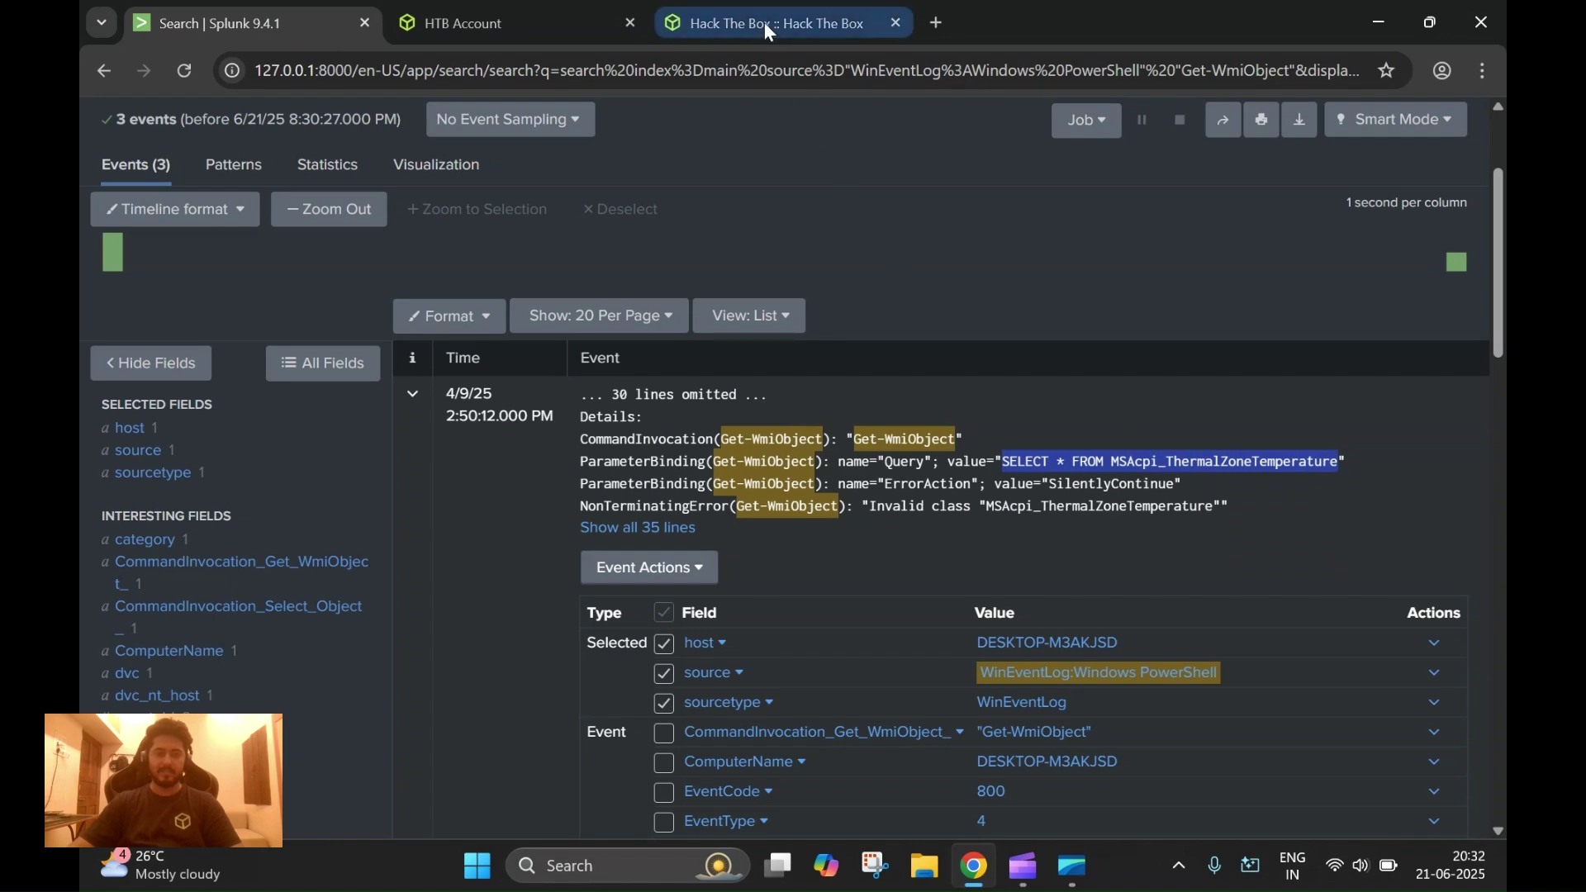
click(768, 23)
click(690, 343)
key(ctrl+v)
click(1338, 335)
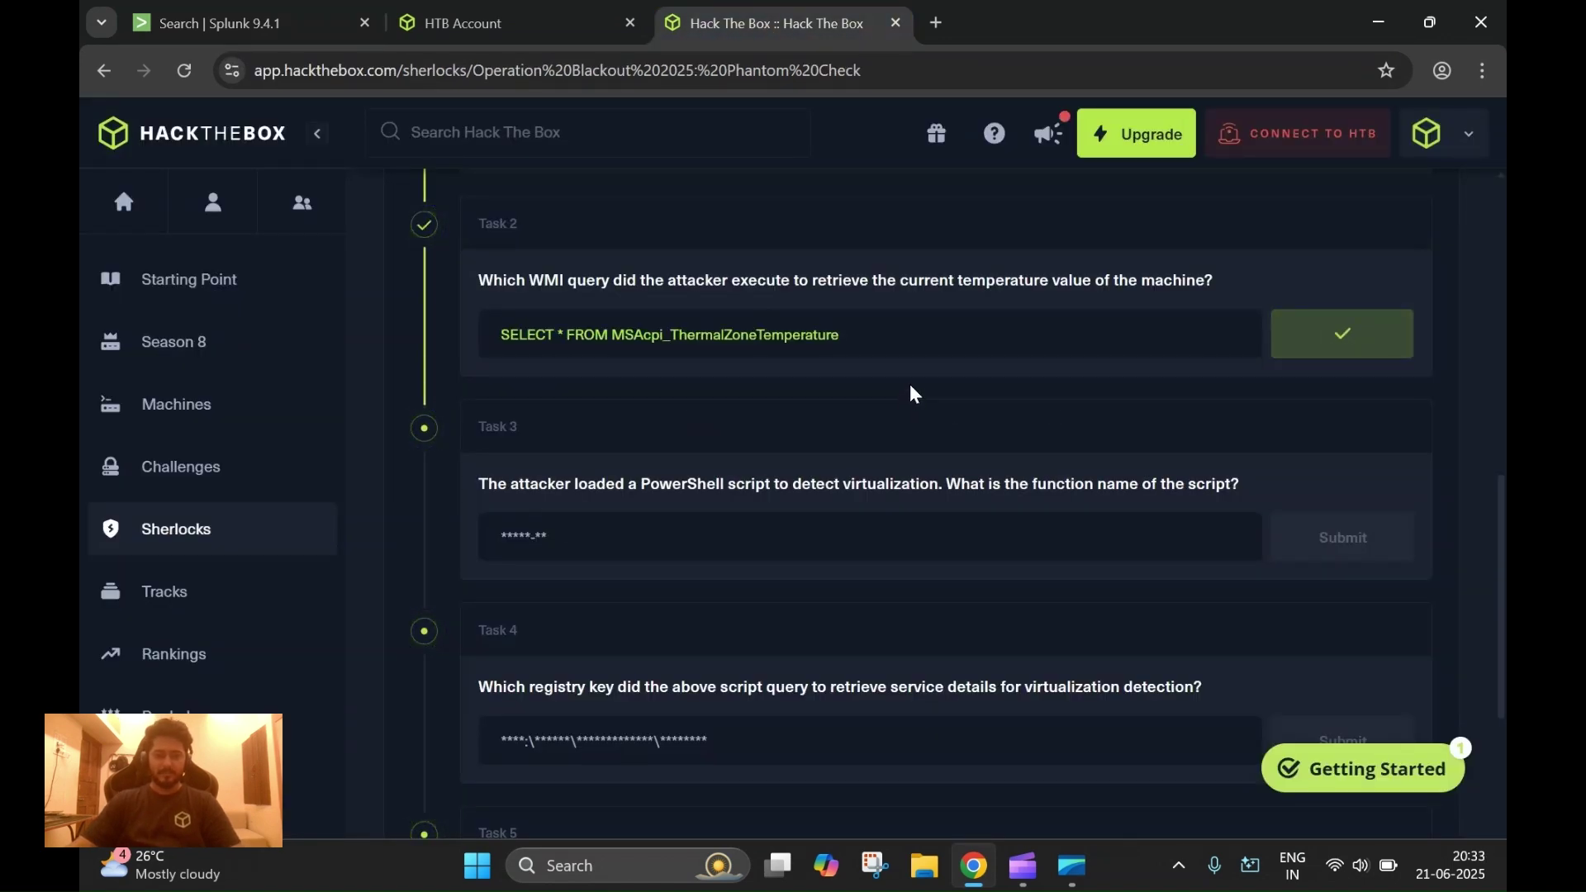
scroll(912, 403, down, 2)
scroll(883, 400, up, 2)
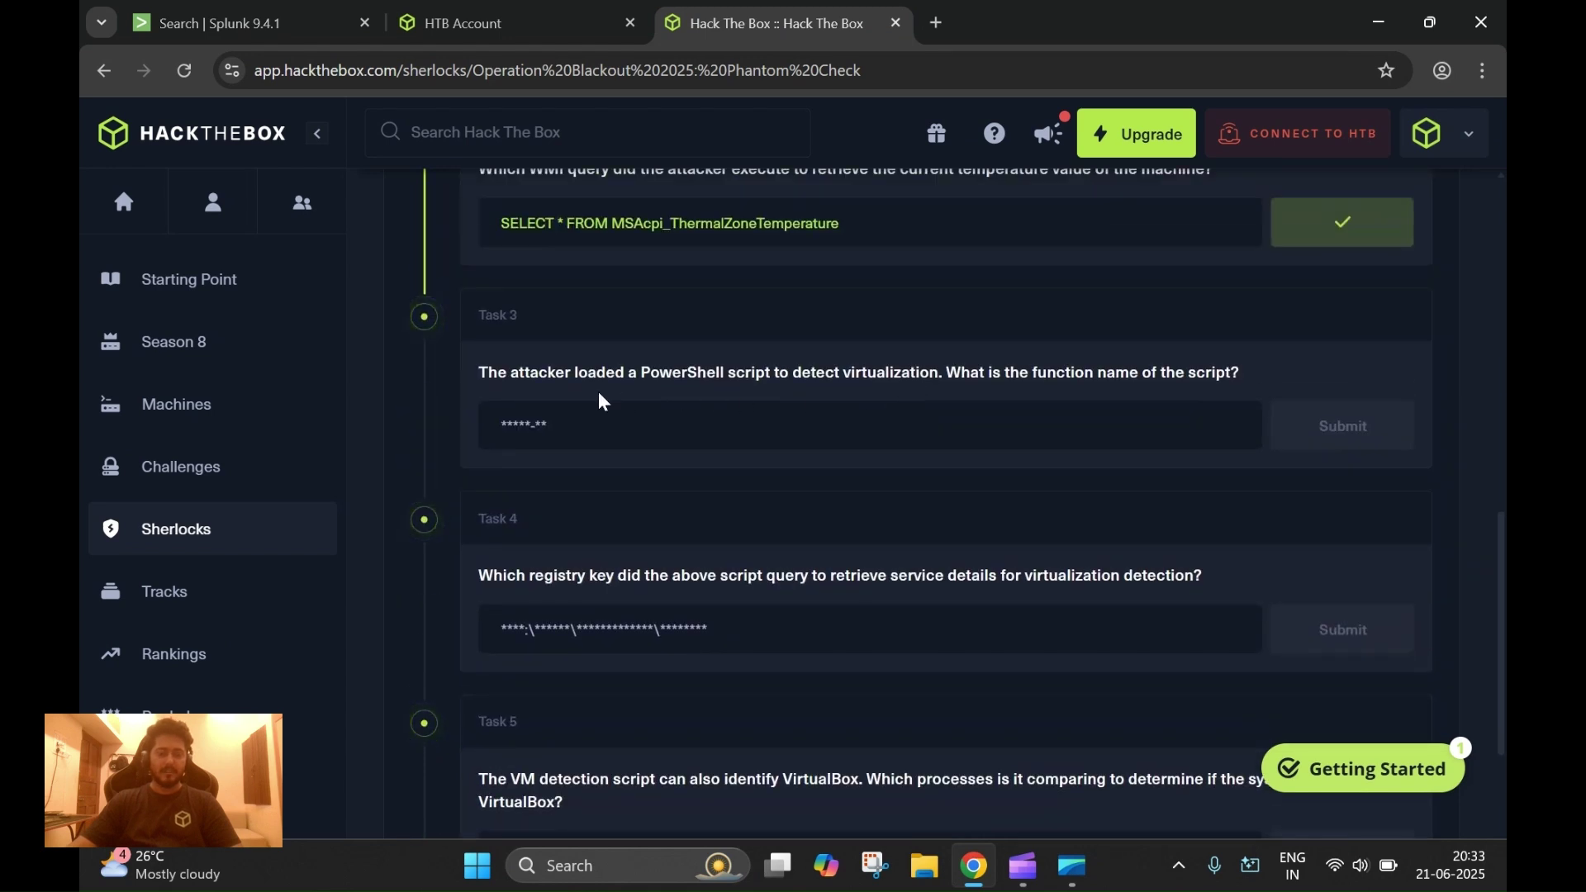
scroll(595, 396, down, 2)
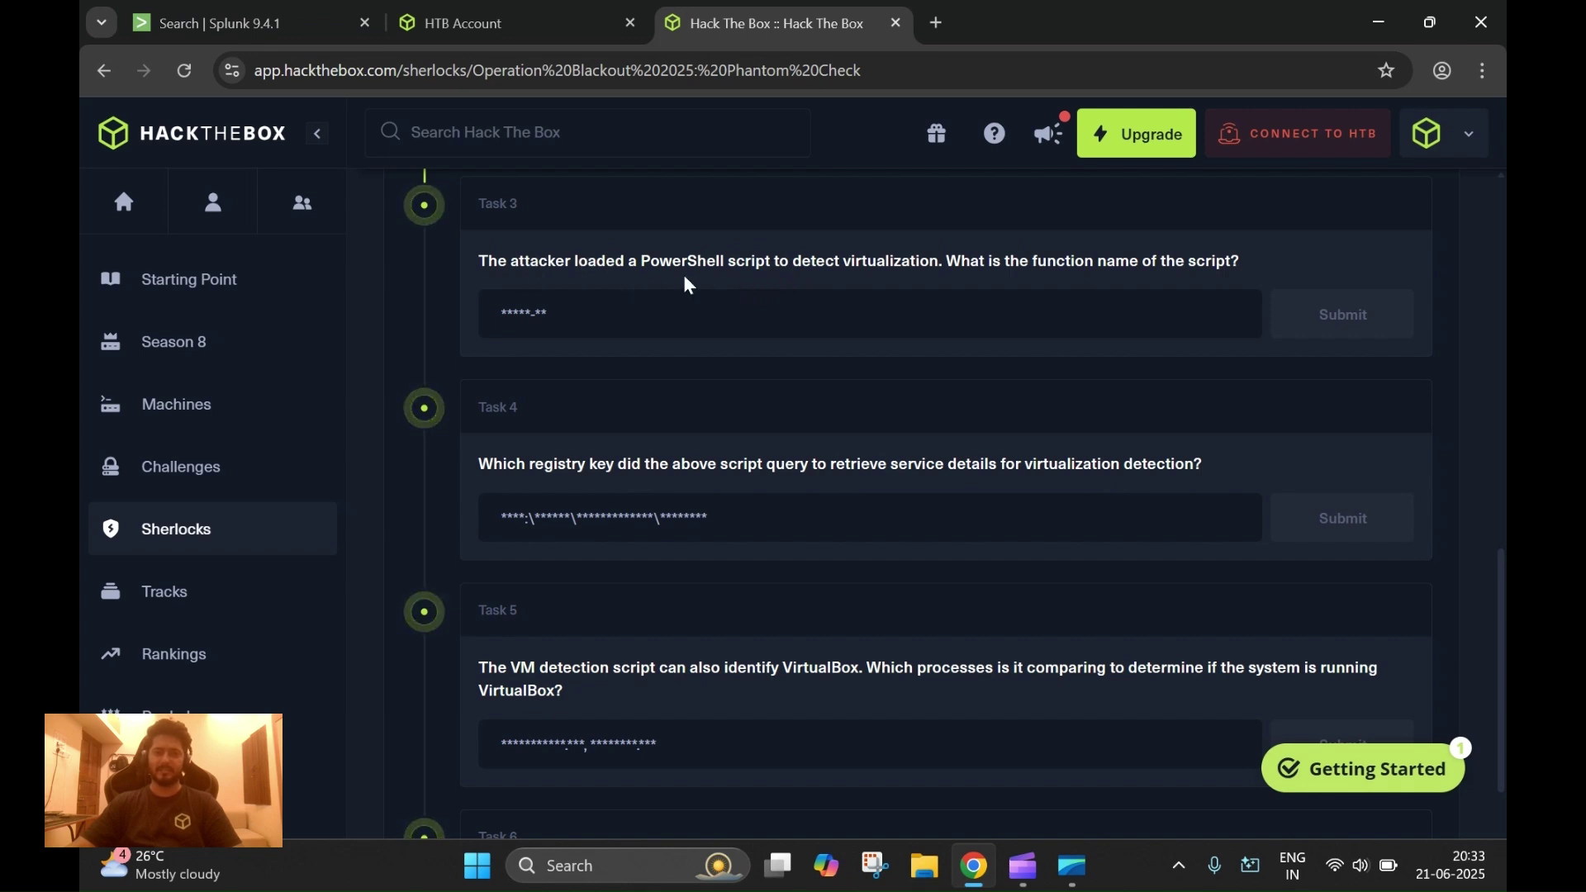
Step: Replace Get-WmiObject with "virtualbox", drop the source clause, and run index=main "virtualbox"
click(248, 23)
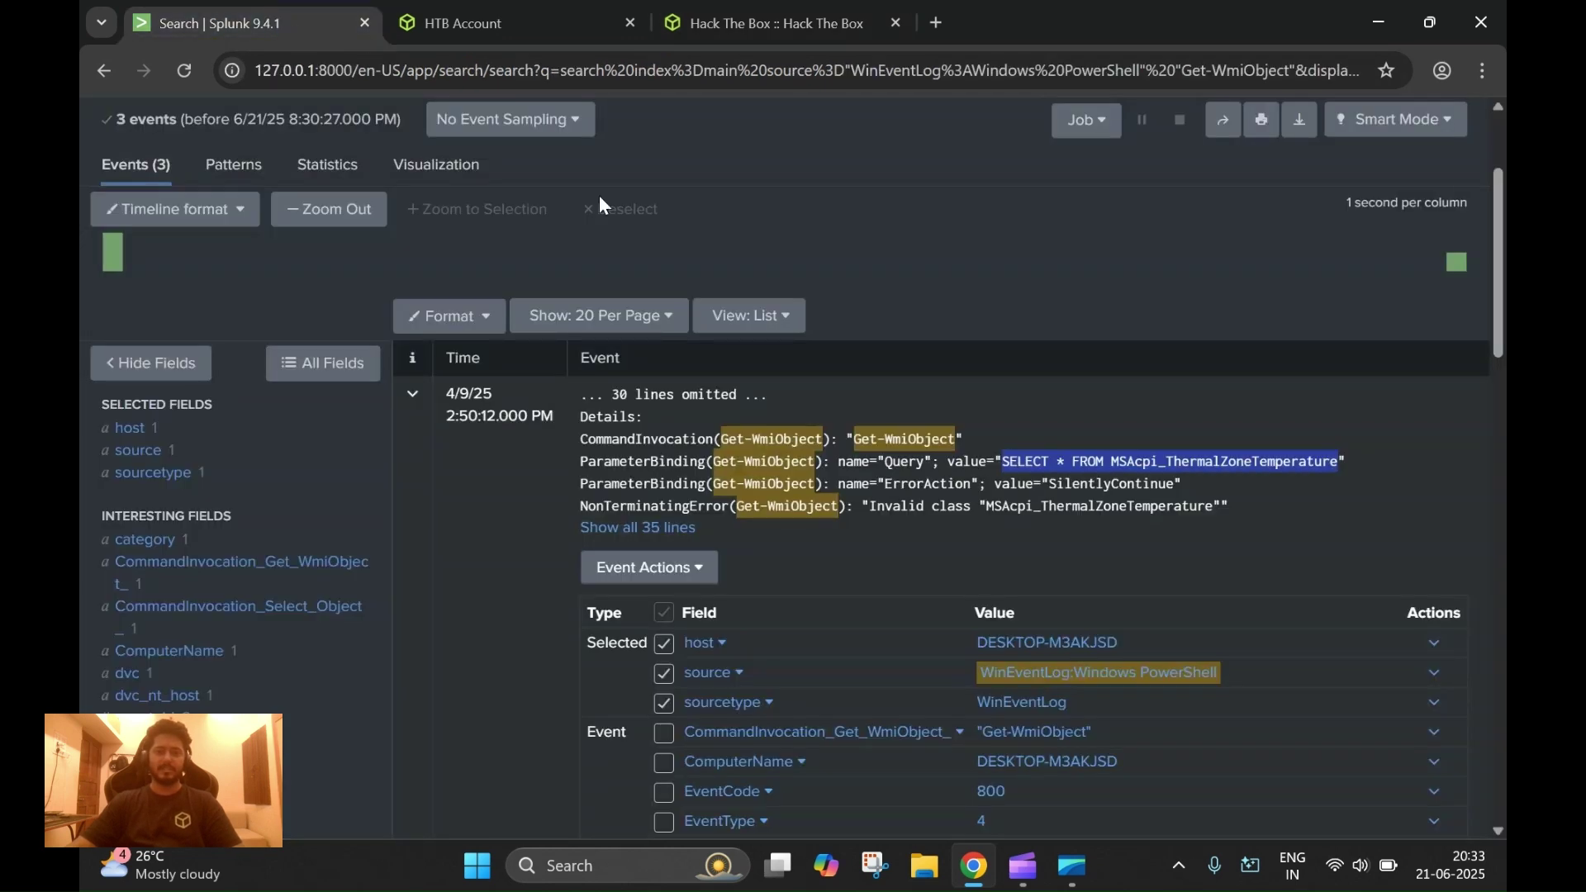
scroll(702, 232, up, 3)
click(646, 280)
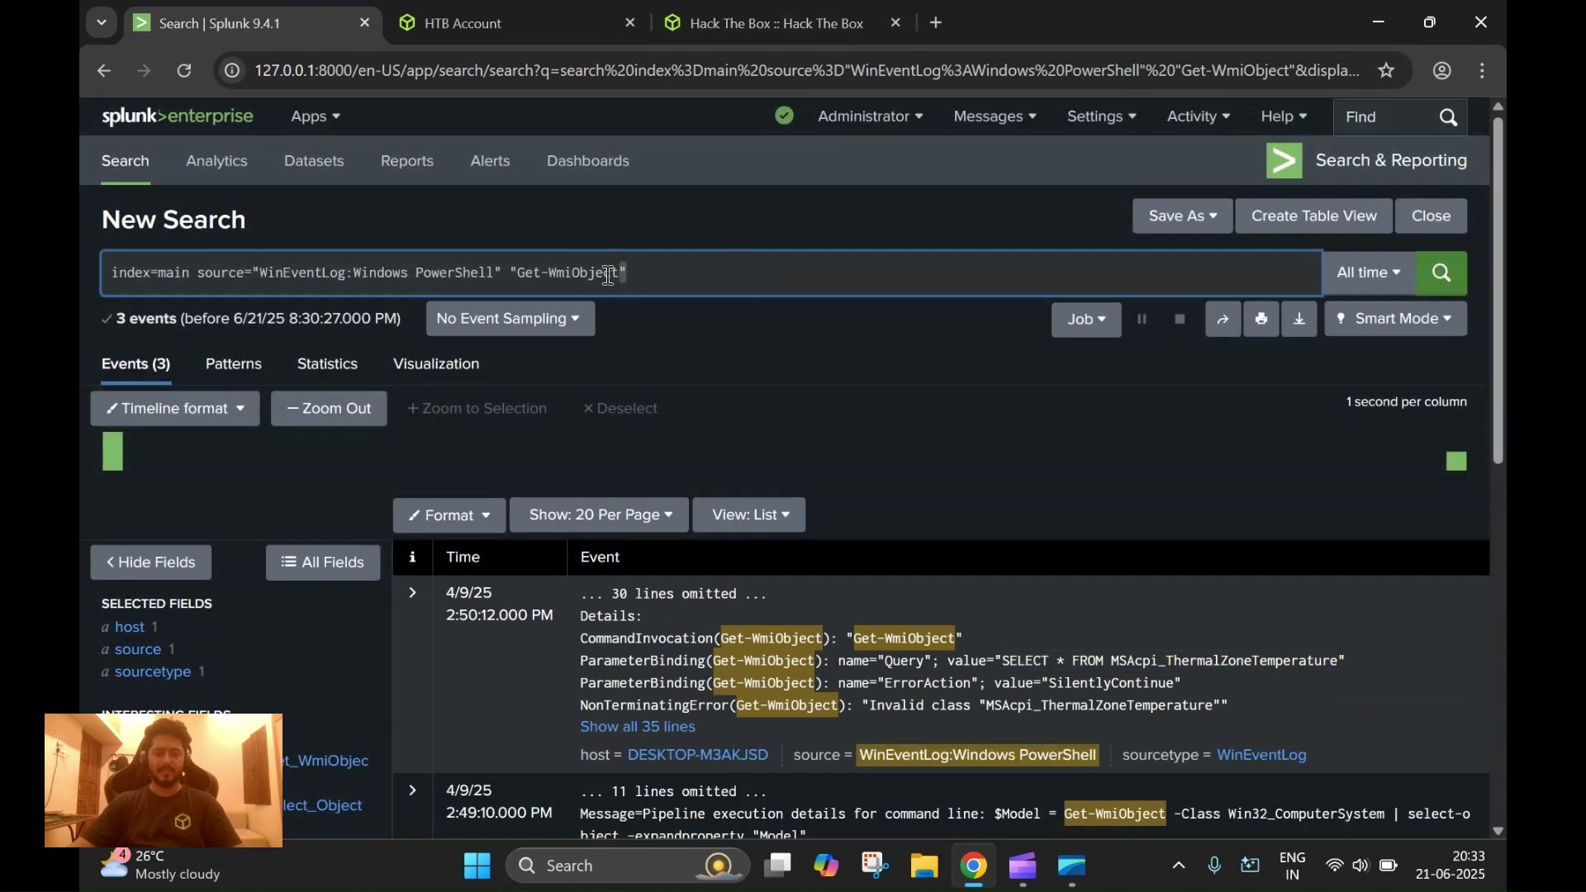
click(626, 273)
drag(626, 273, 517, 272)
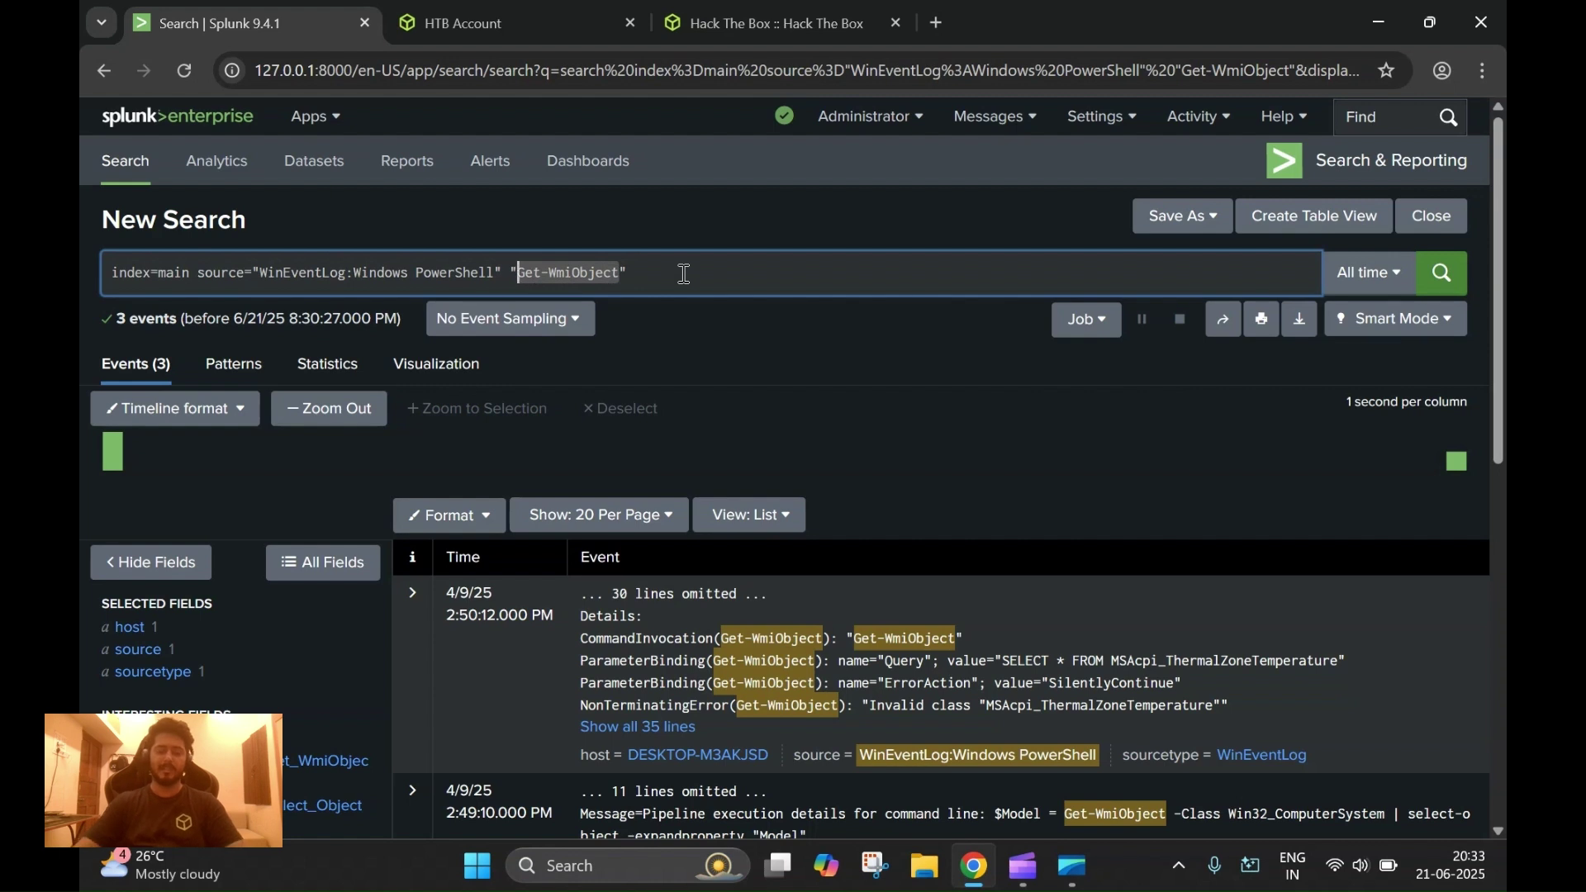
text(virtu)
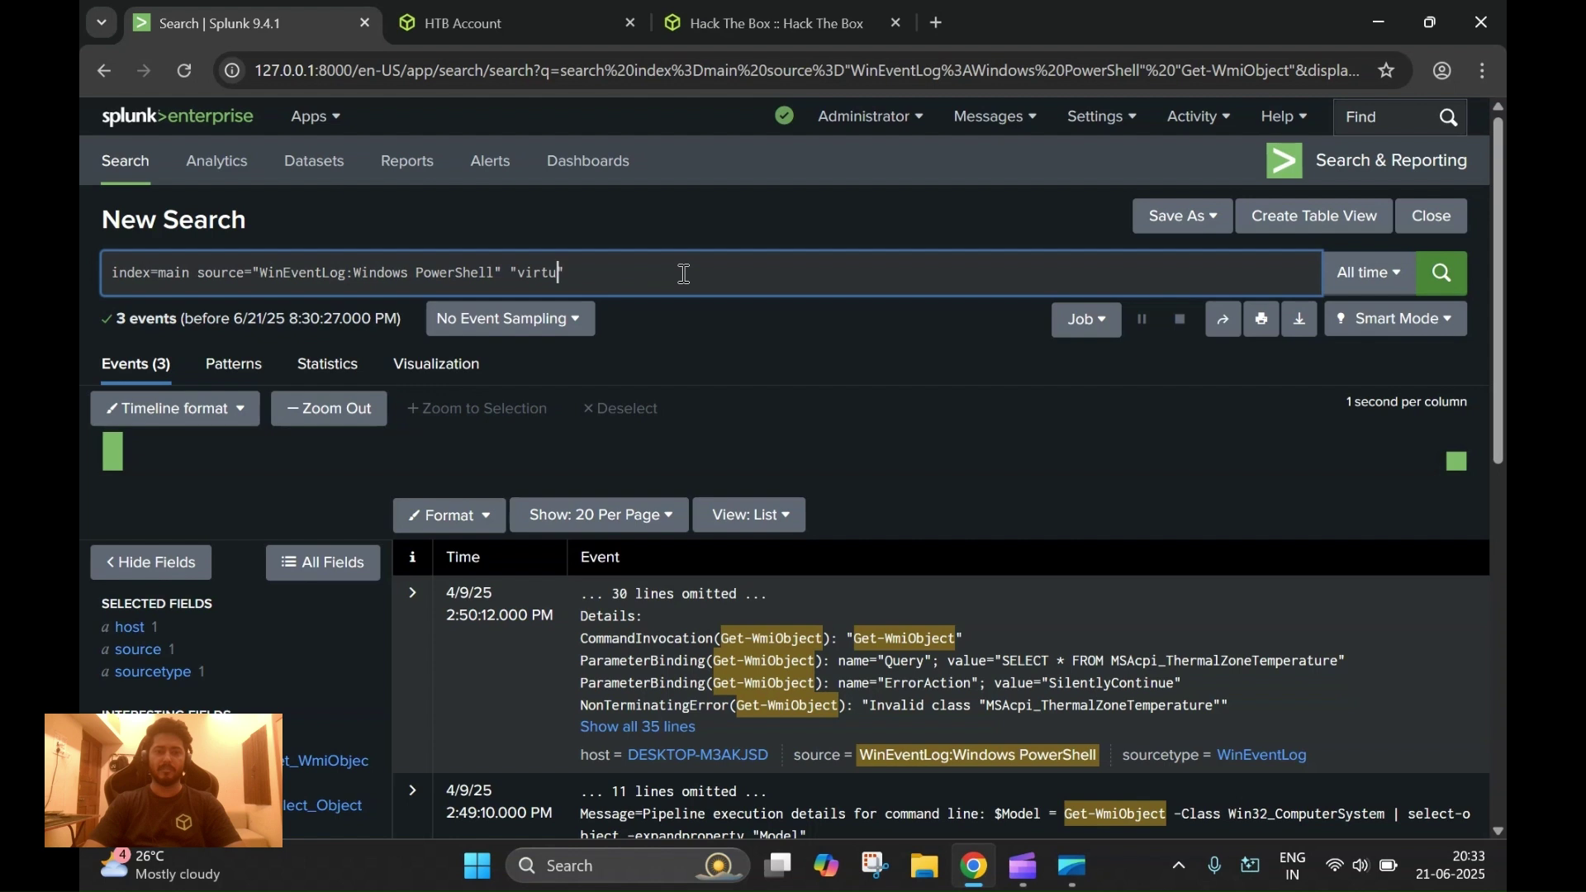
text(albo)
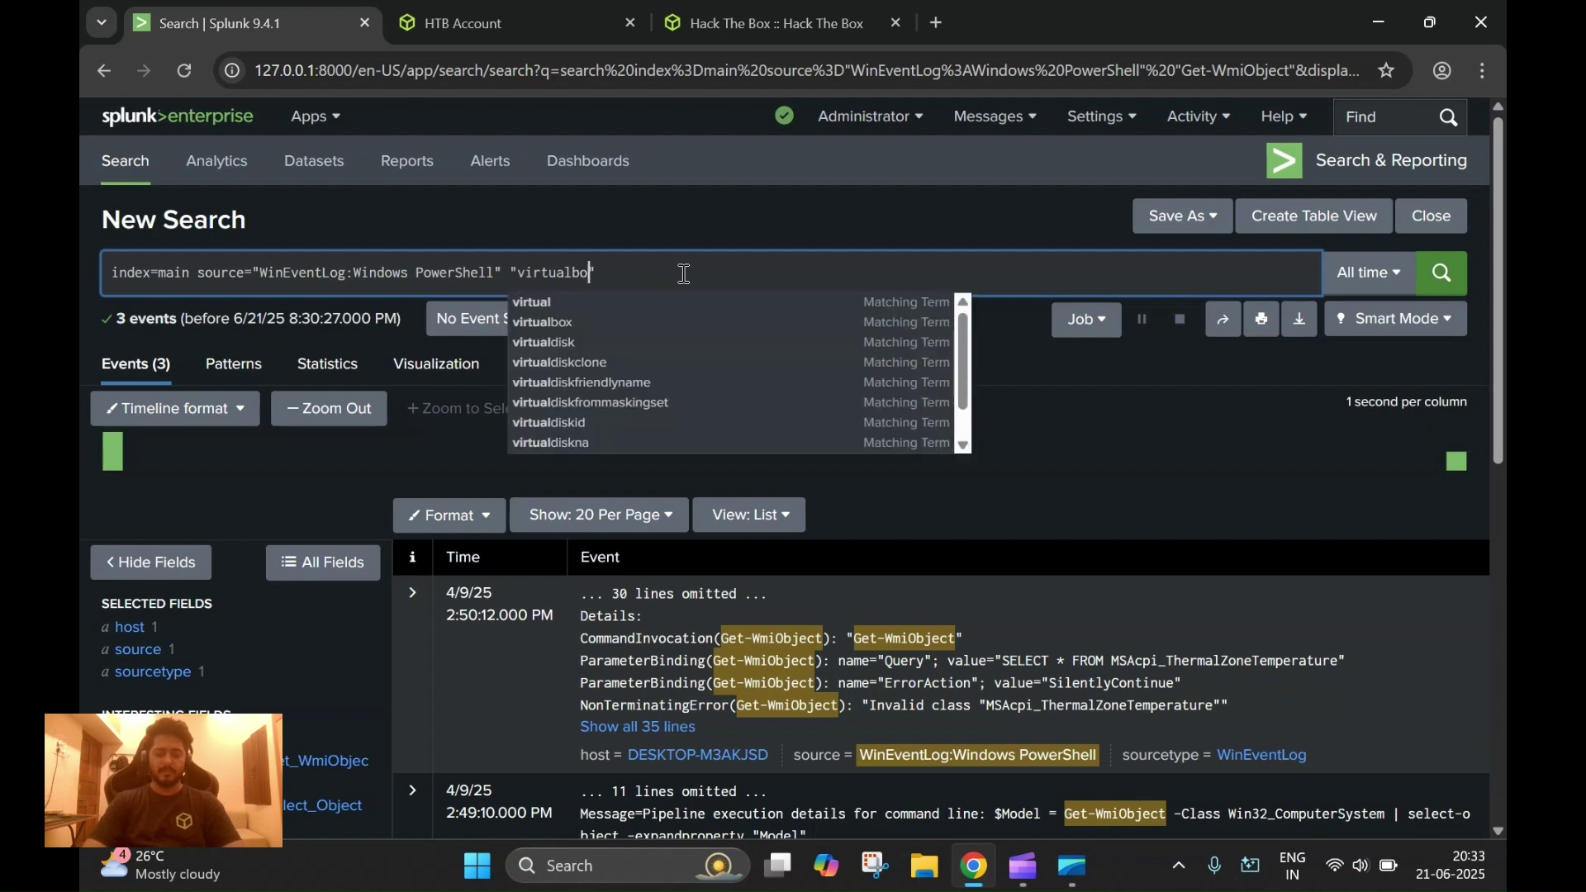
key(Escape)
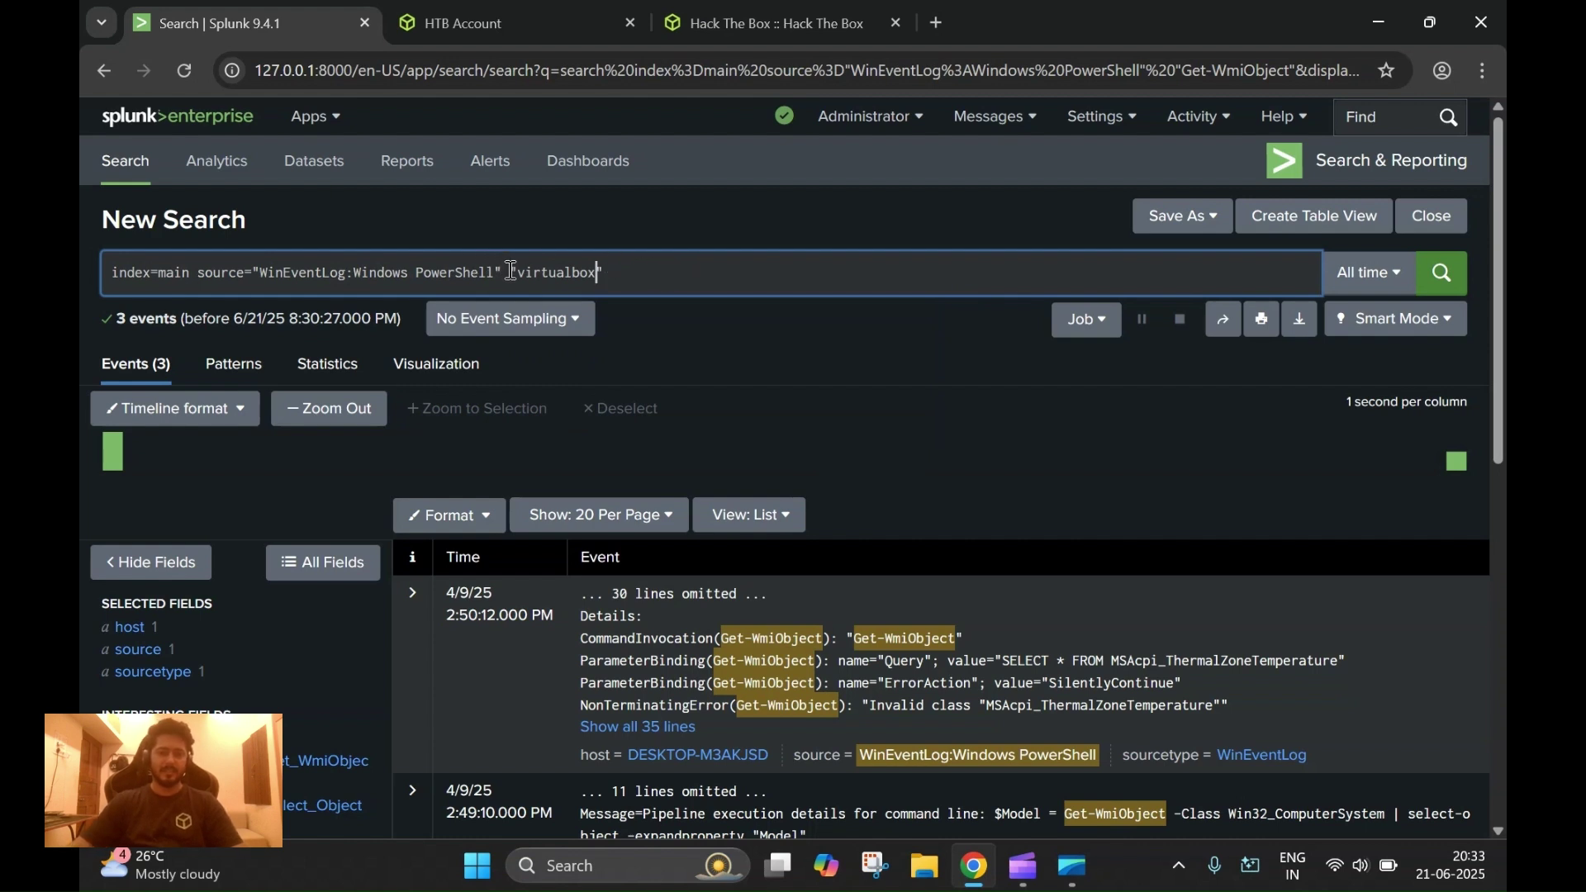
drag(512, 271, 211, 272)
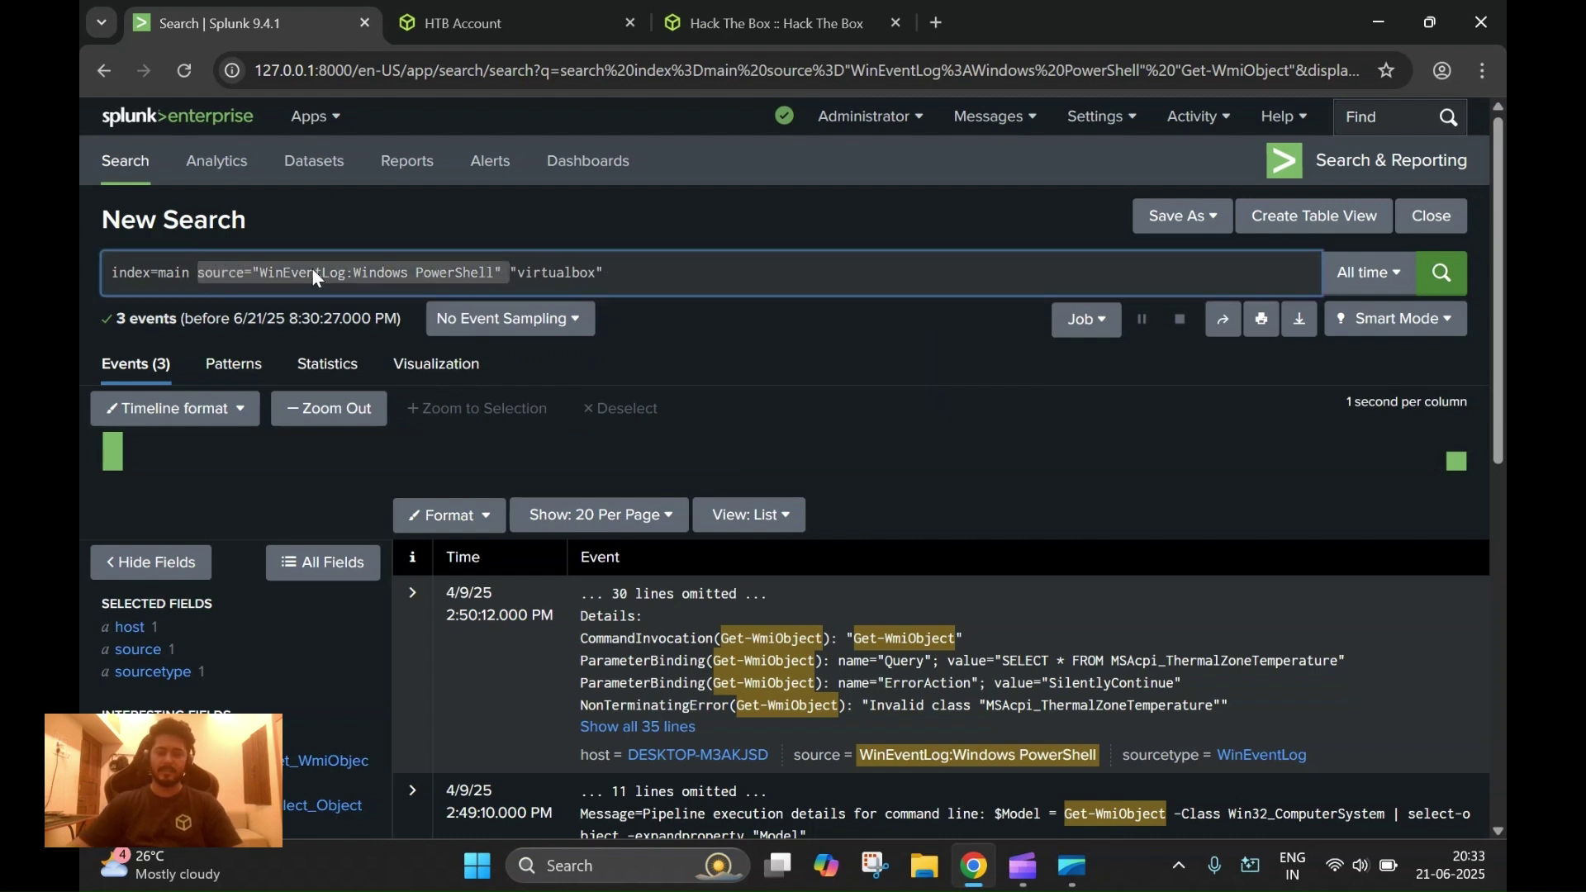
key(BackSpace)
click(1441, 273)
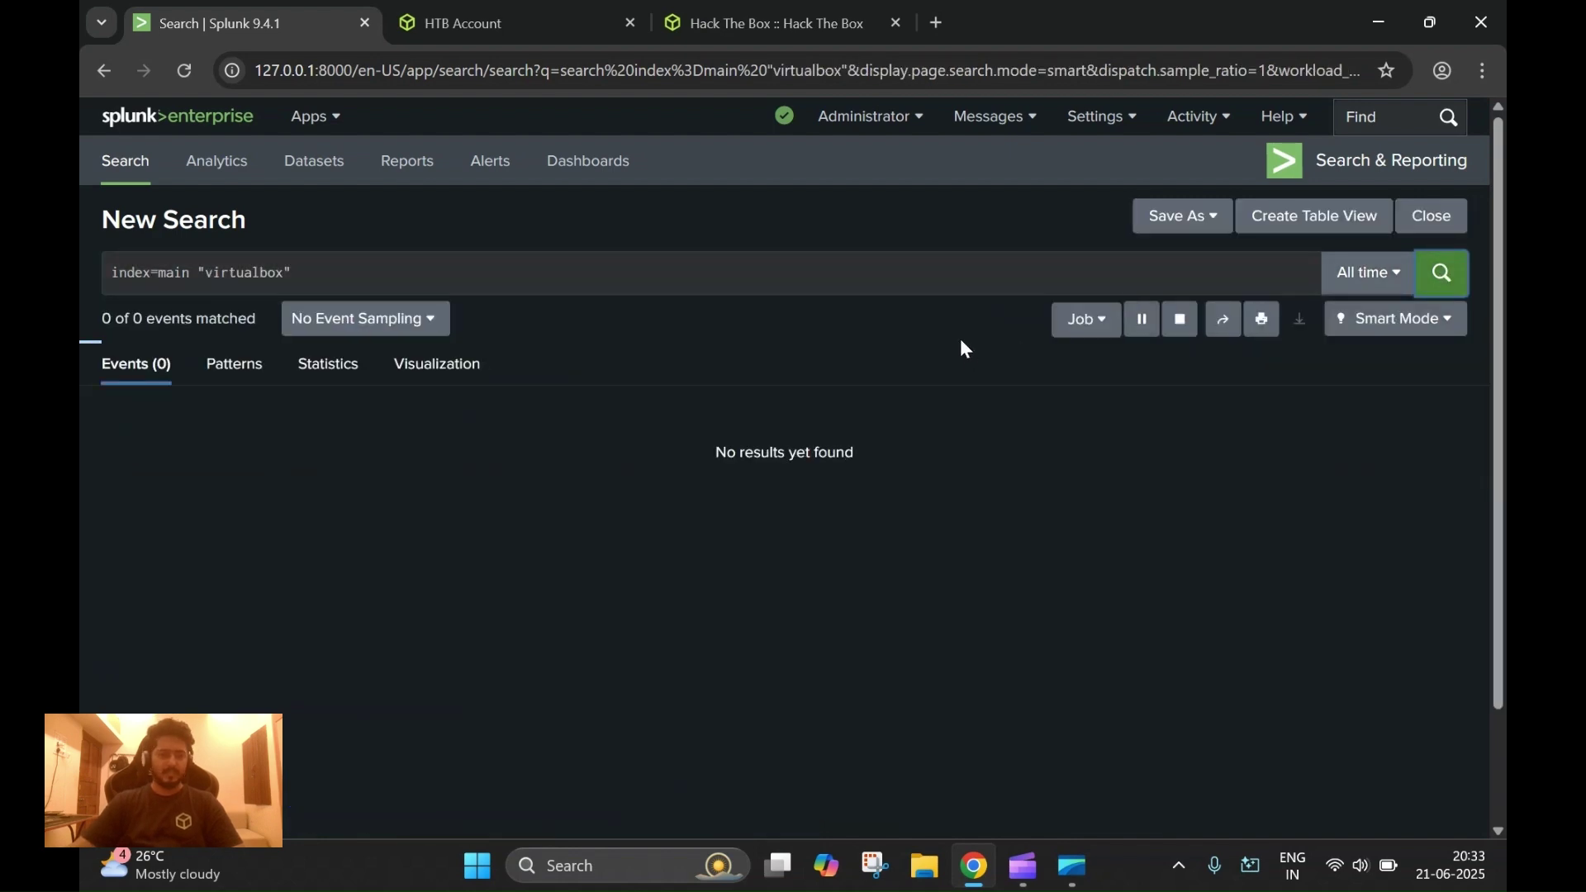
Step: Filter the virtualbox results to source="WinEventLog:Windows PowerShell" from the source field summary
scroll(960, 343, down, 3)
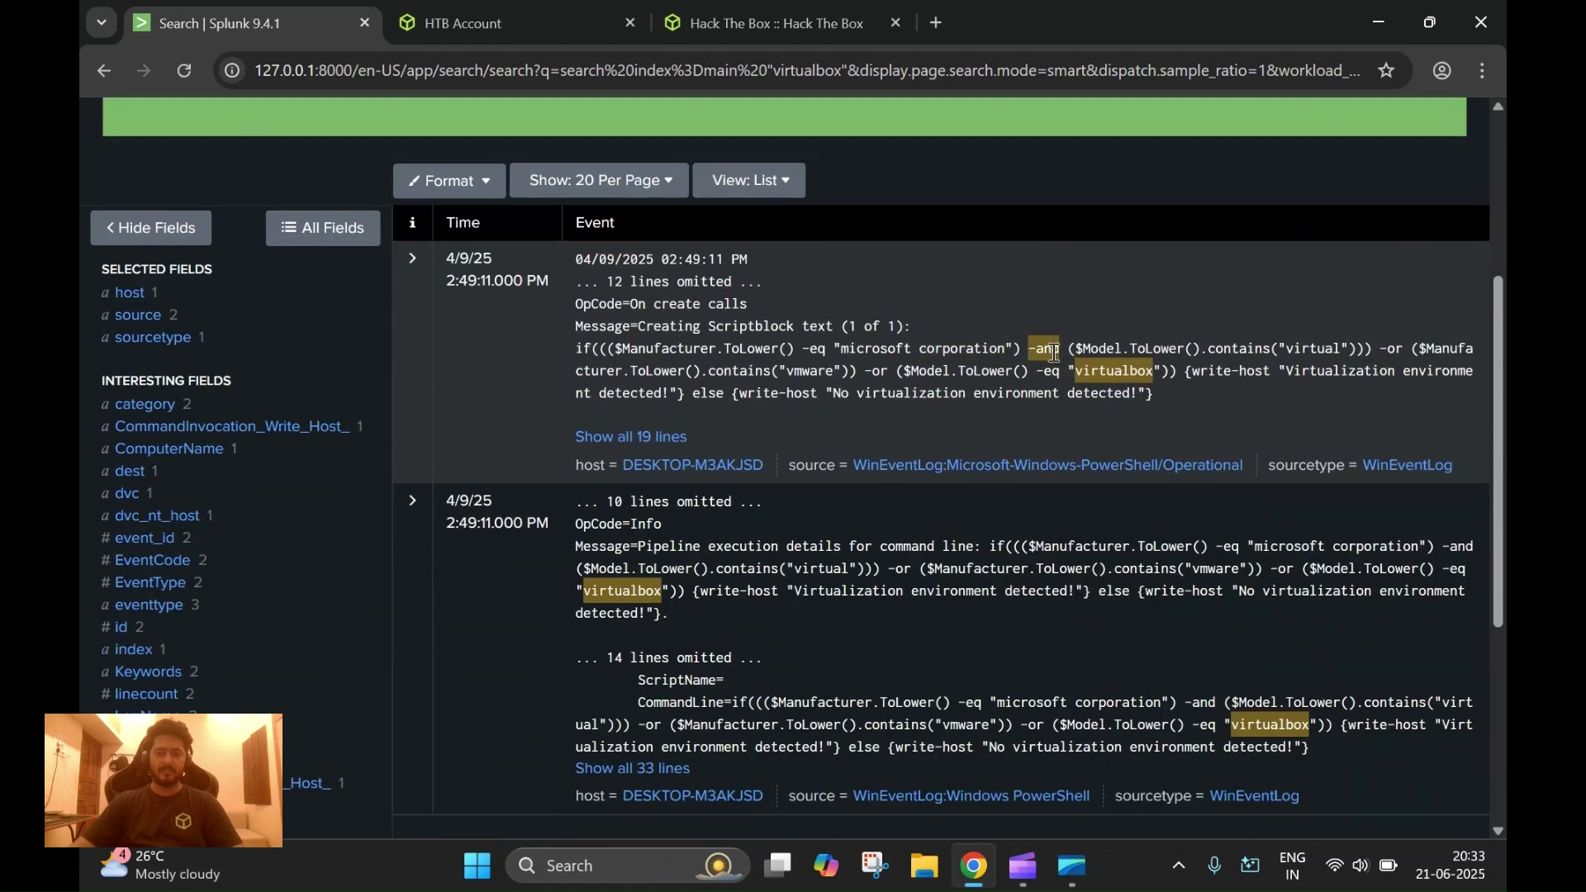
scroll(1051, 355, down, 1)
scroll(1050, 355, up, 1)
scroll(1043, 394, down, 1)
scroll(948, 503, up, 1)
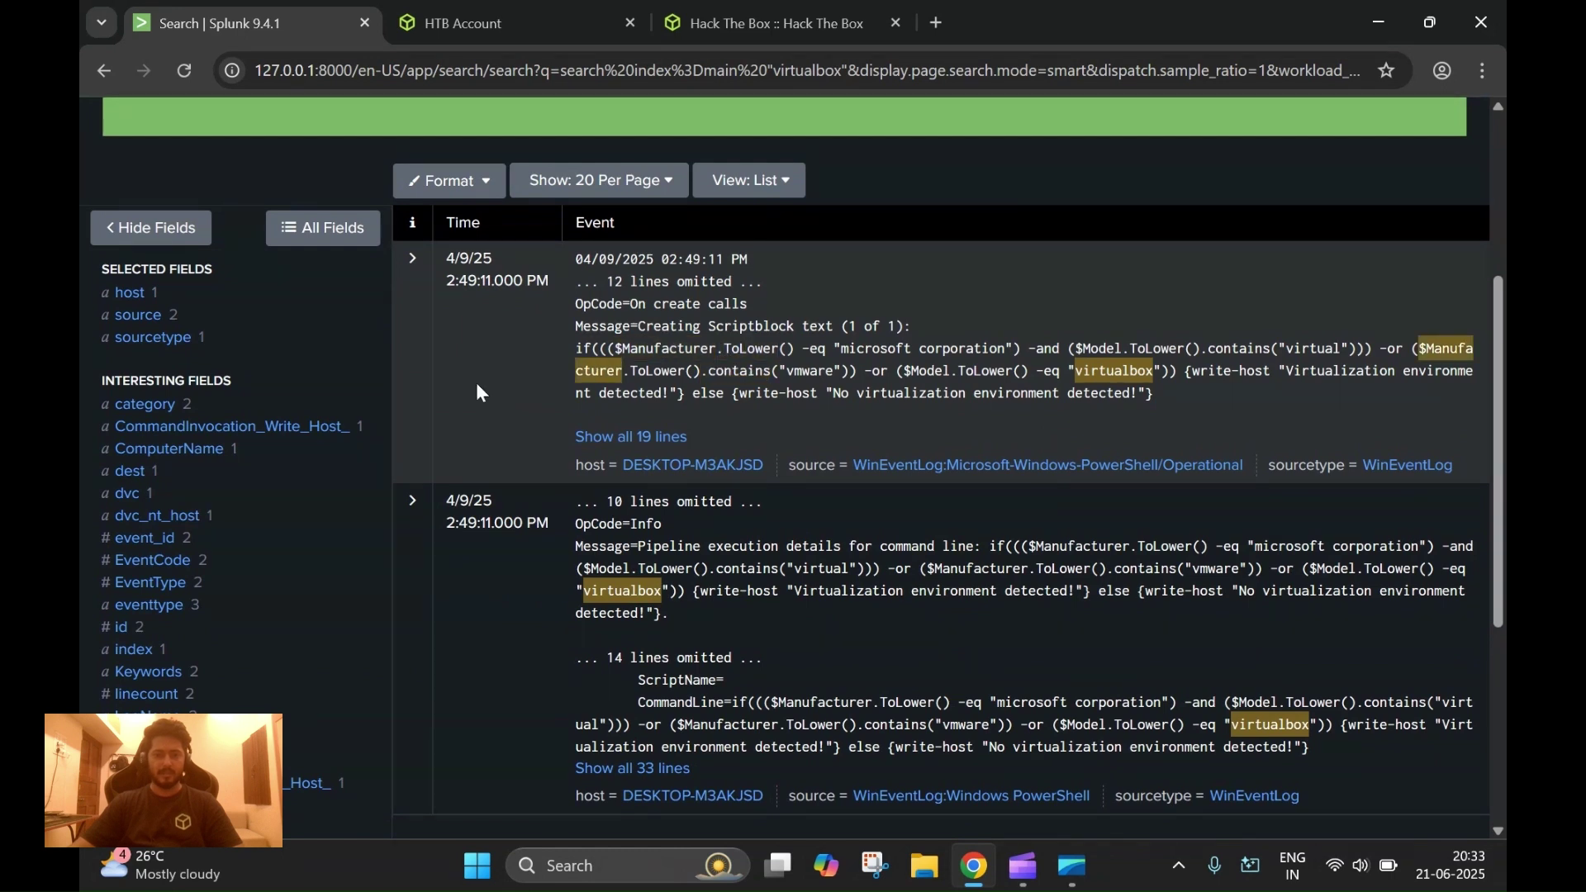
click(149, 540)
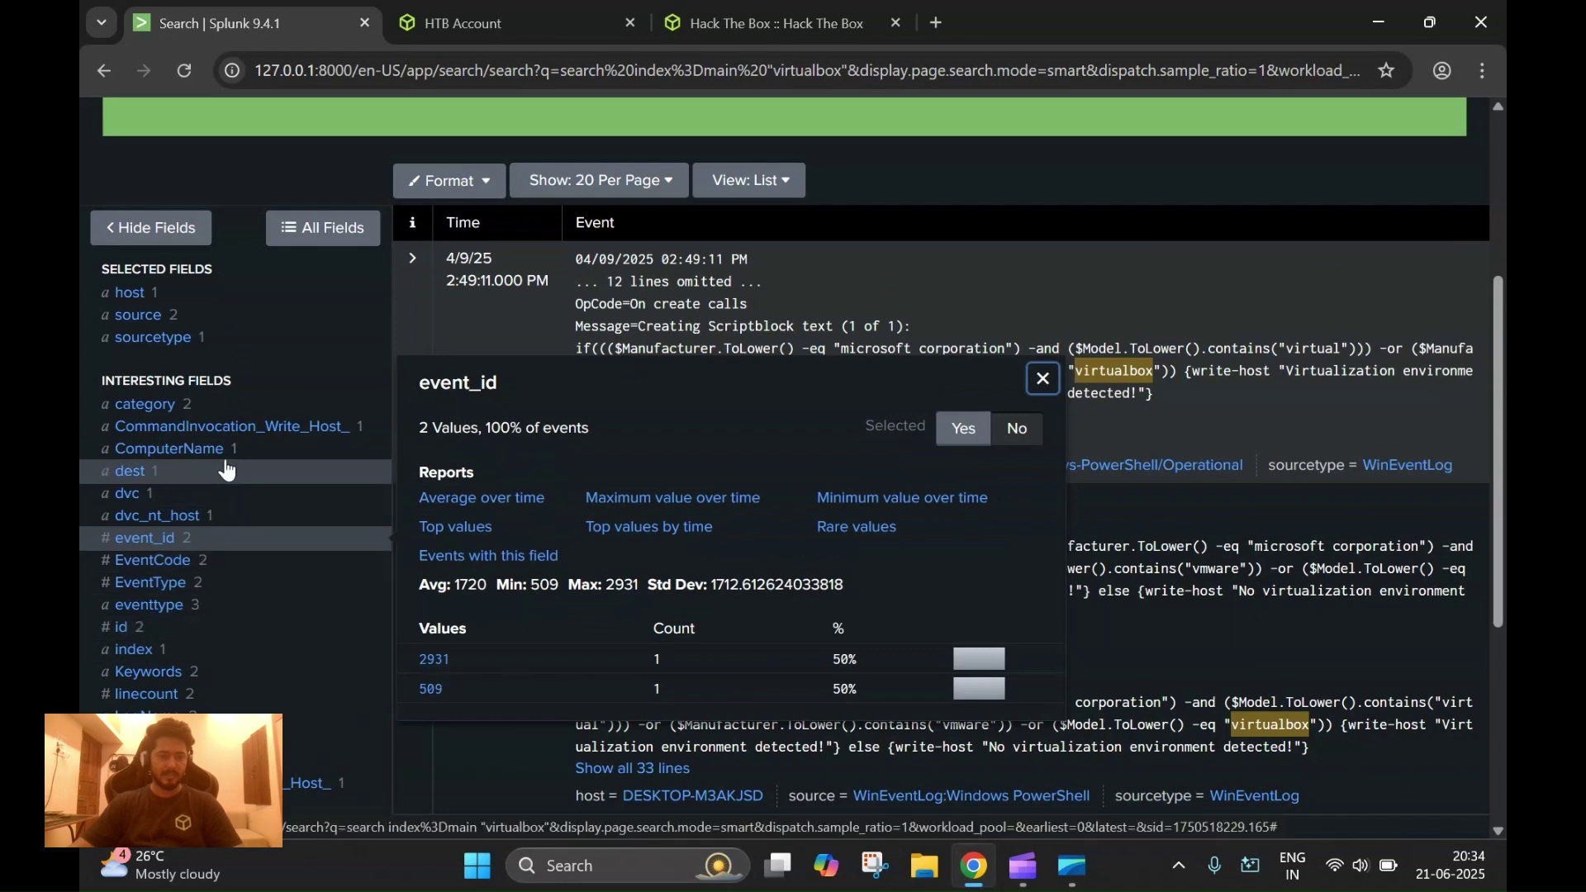
click(195, 326)
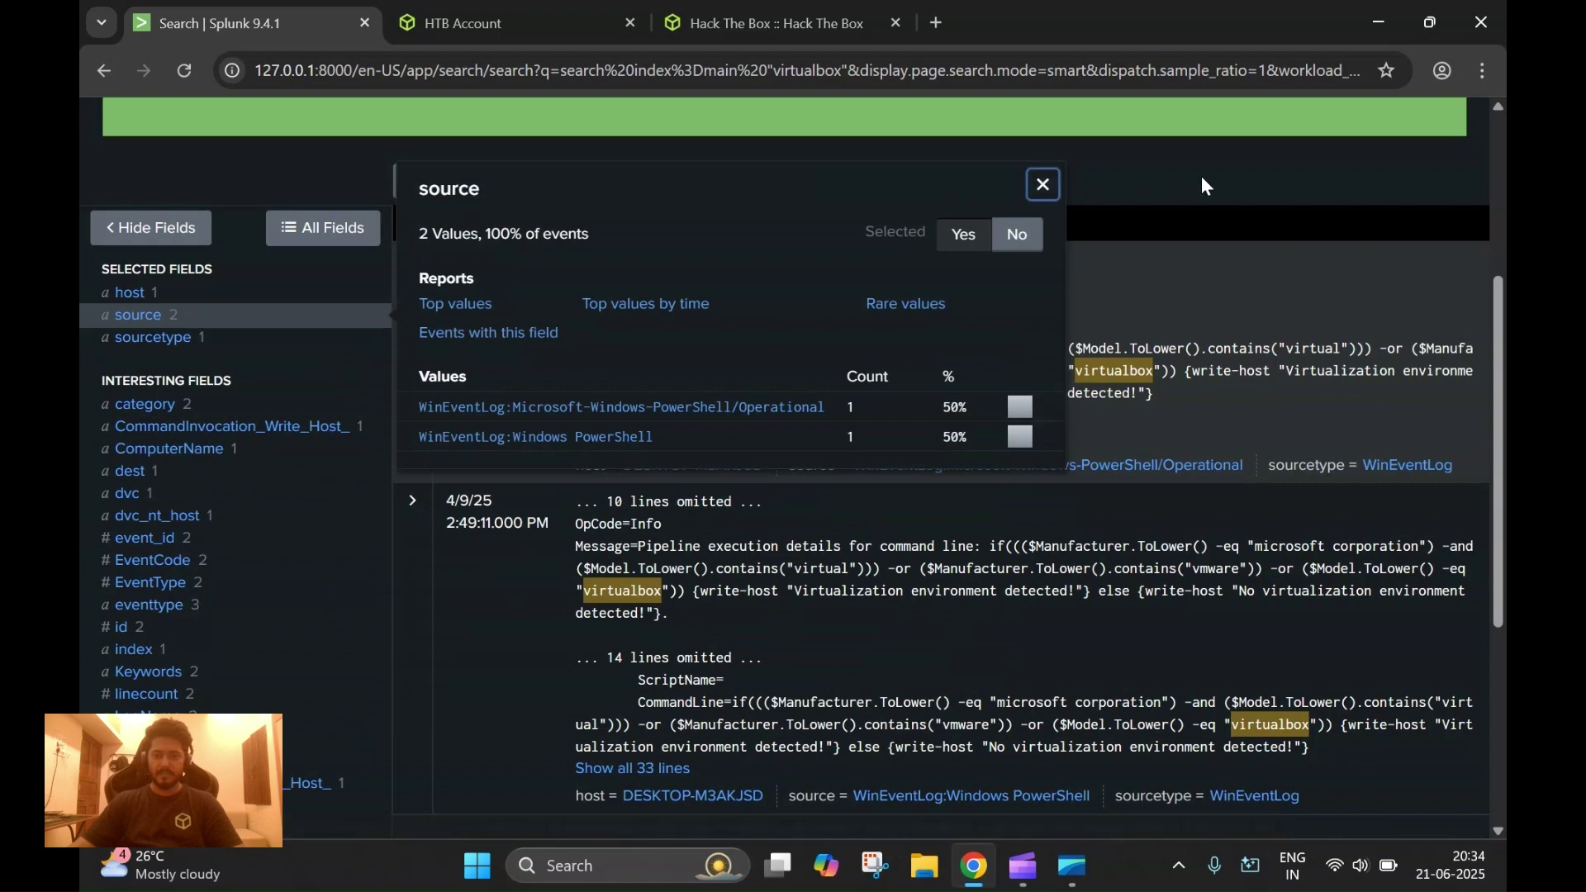
click(1043, 185)
click(199, 324)
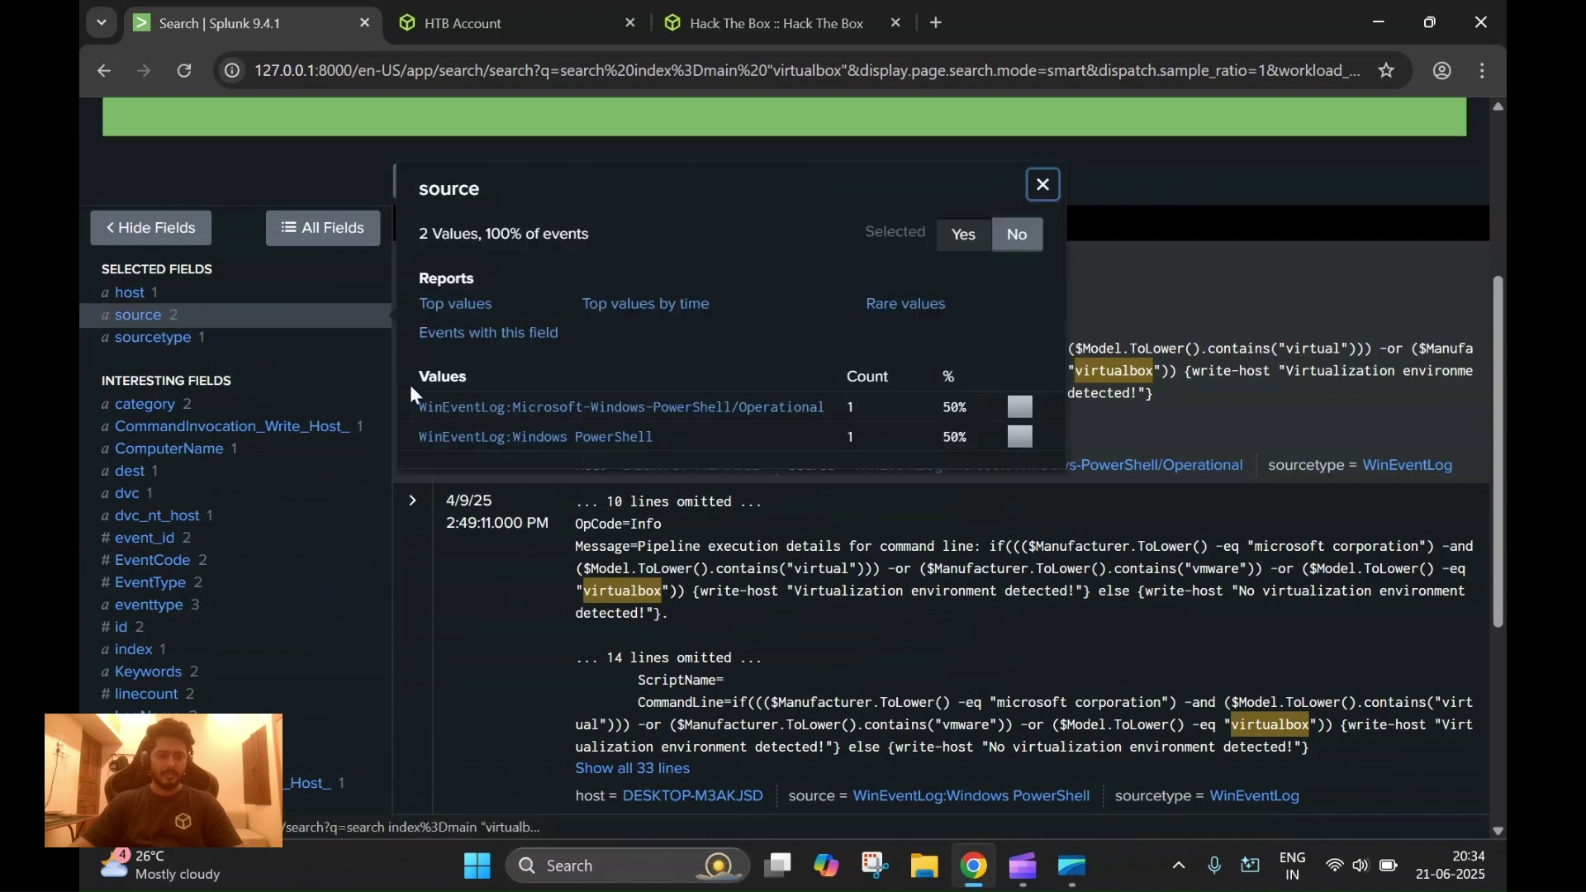
click(538, 437)
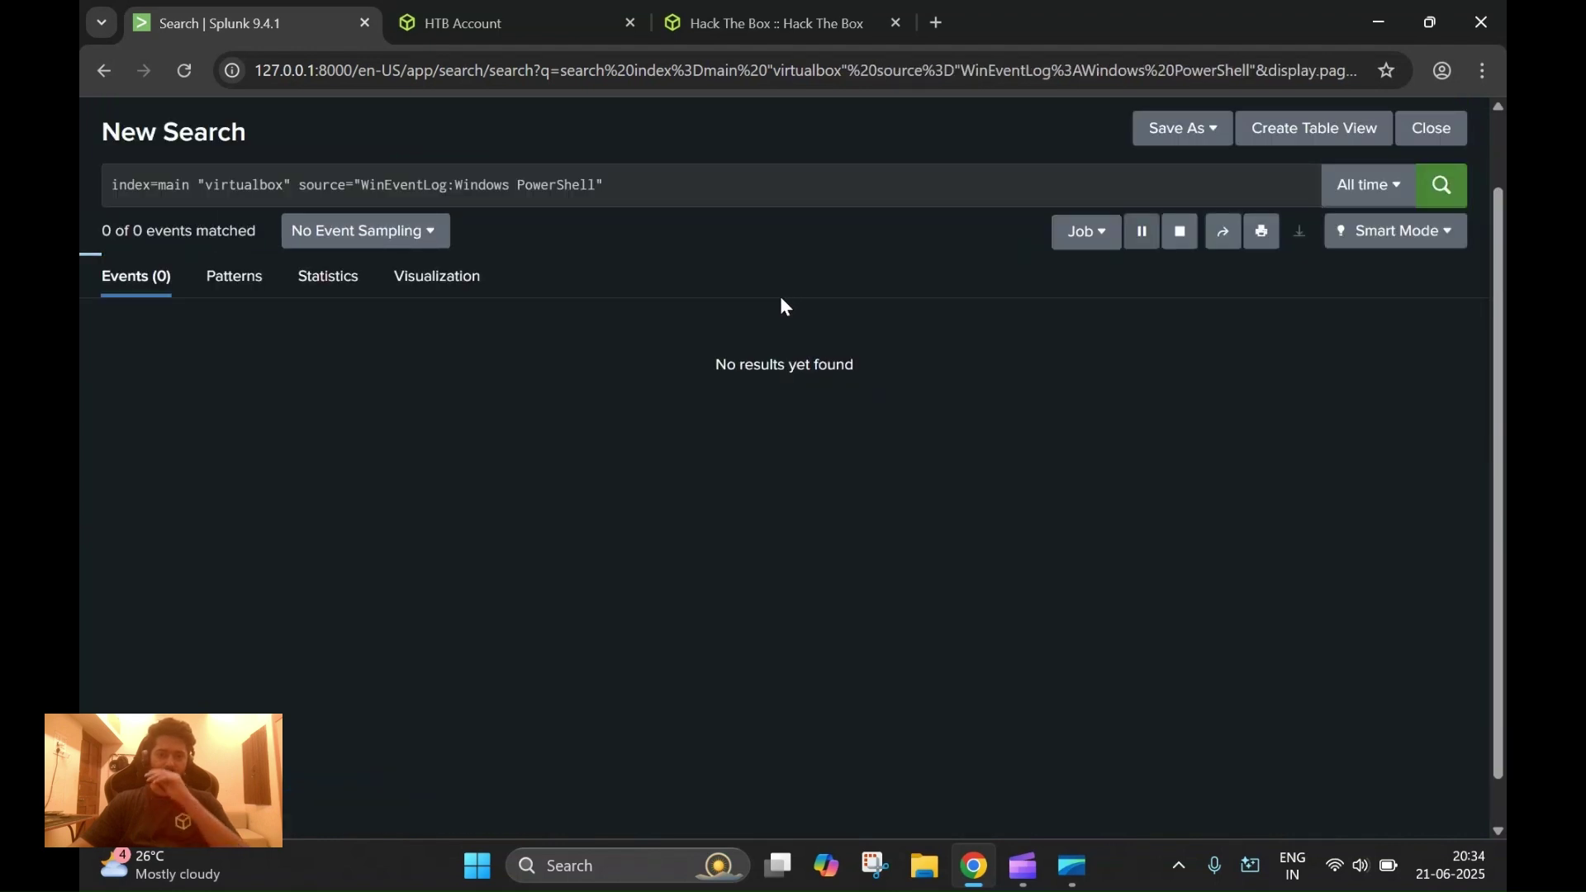
Step: Expand the lone virtualbox event and show all 33 lines of its PowerShell command text
scroll(714, 280, down, 2)
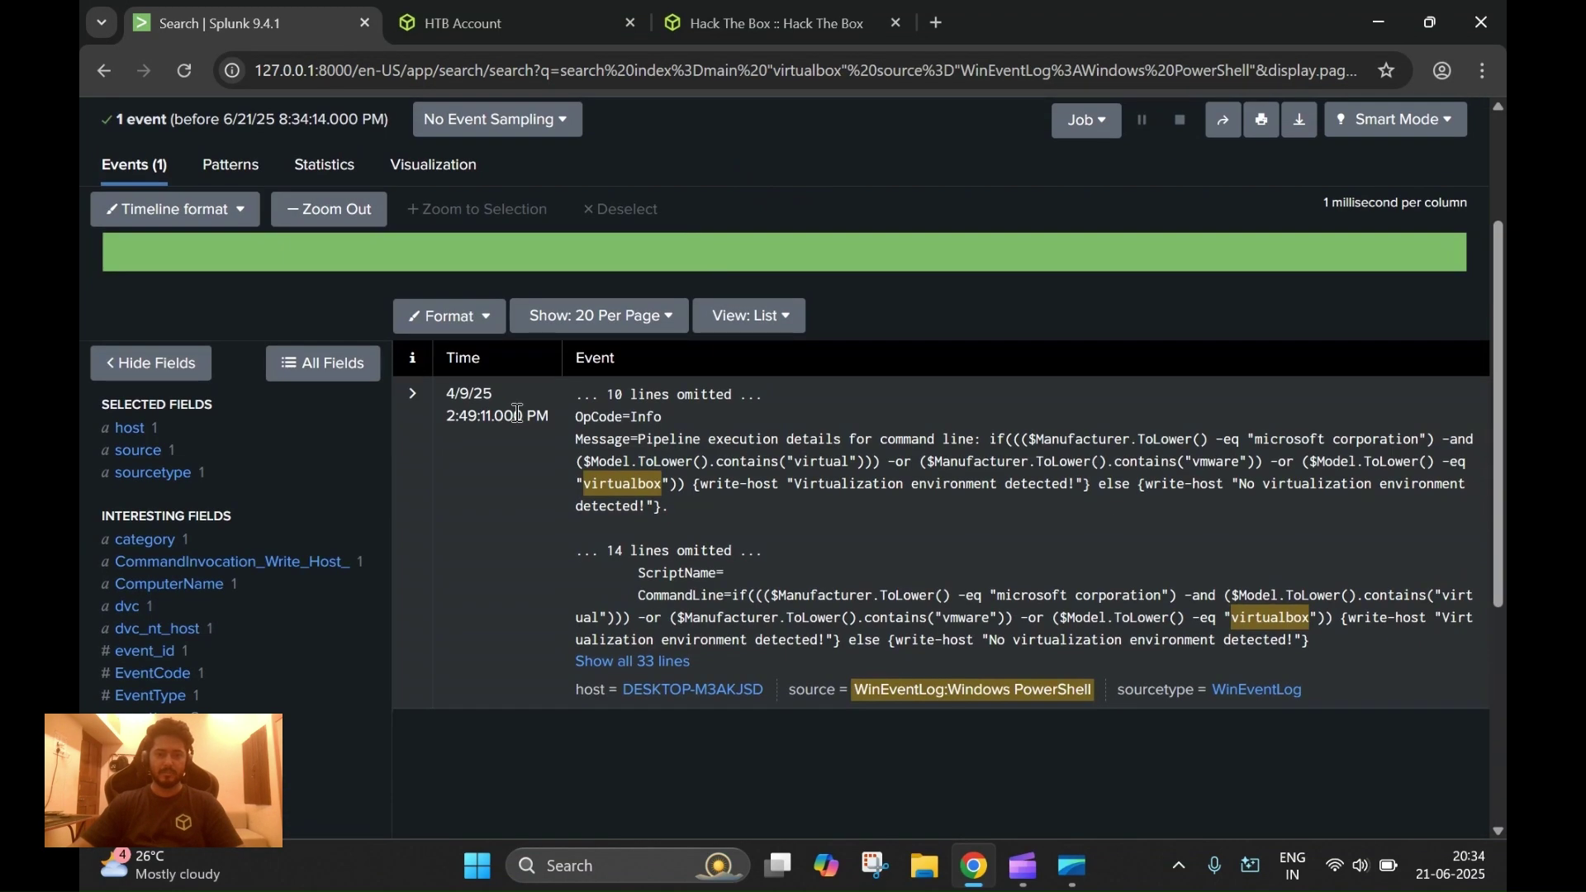
click(412, 394)
scroll(790, 492, down, 2)
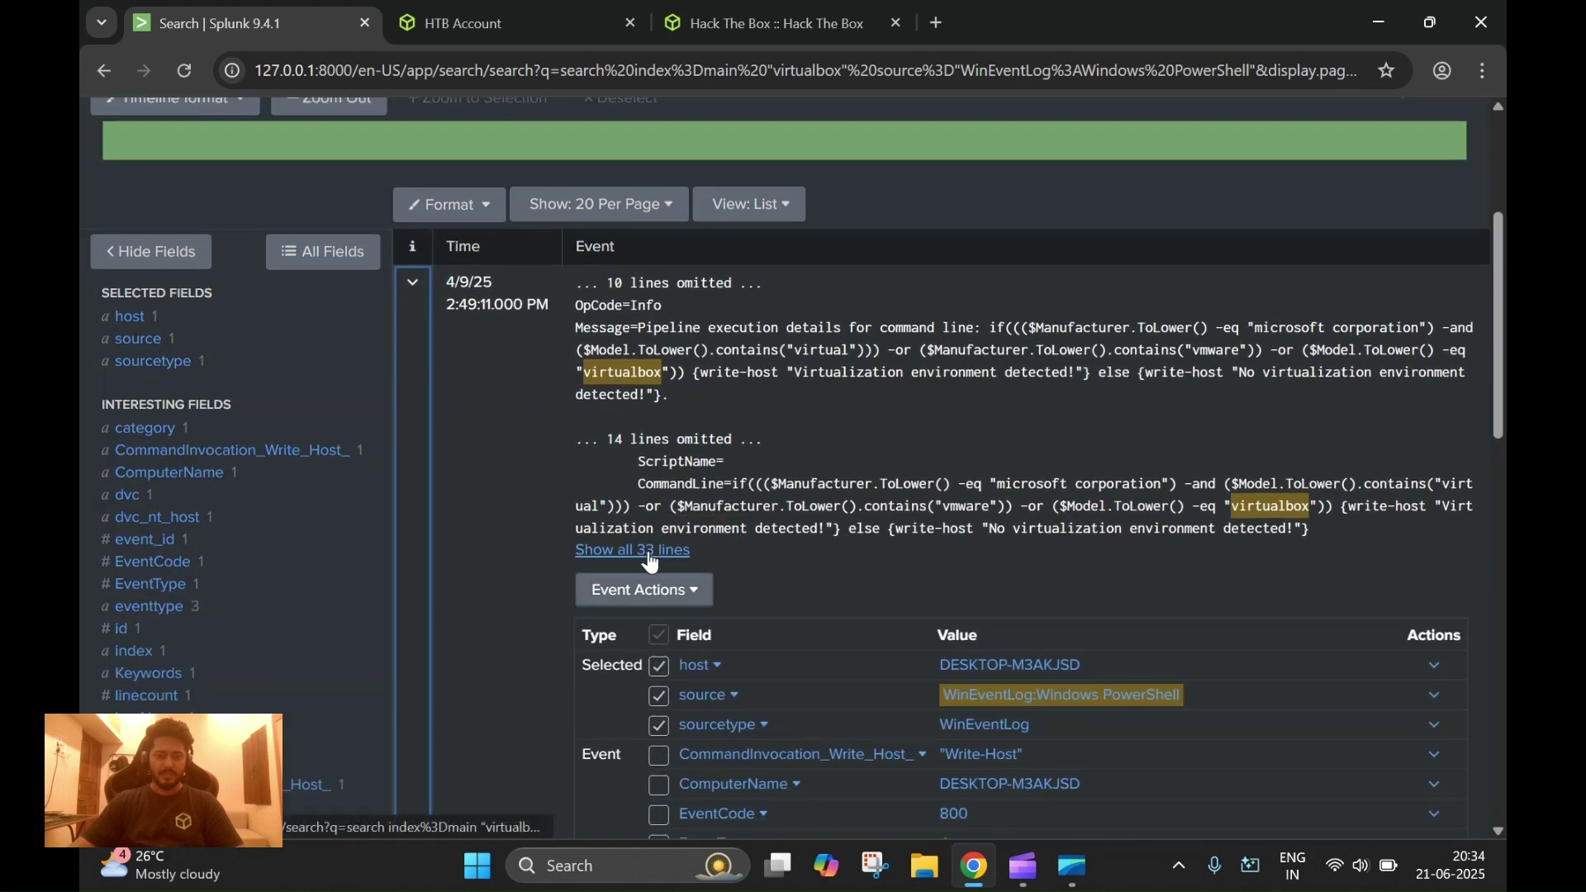
click(649, 553)
scroll(859, 503, down, 6)
scroll(859, 499, down, 4)
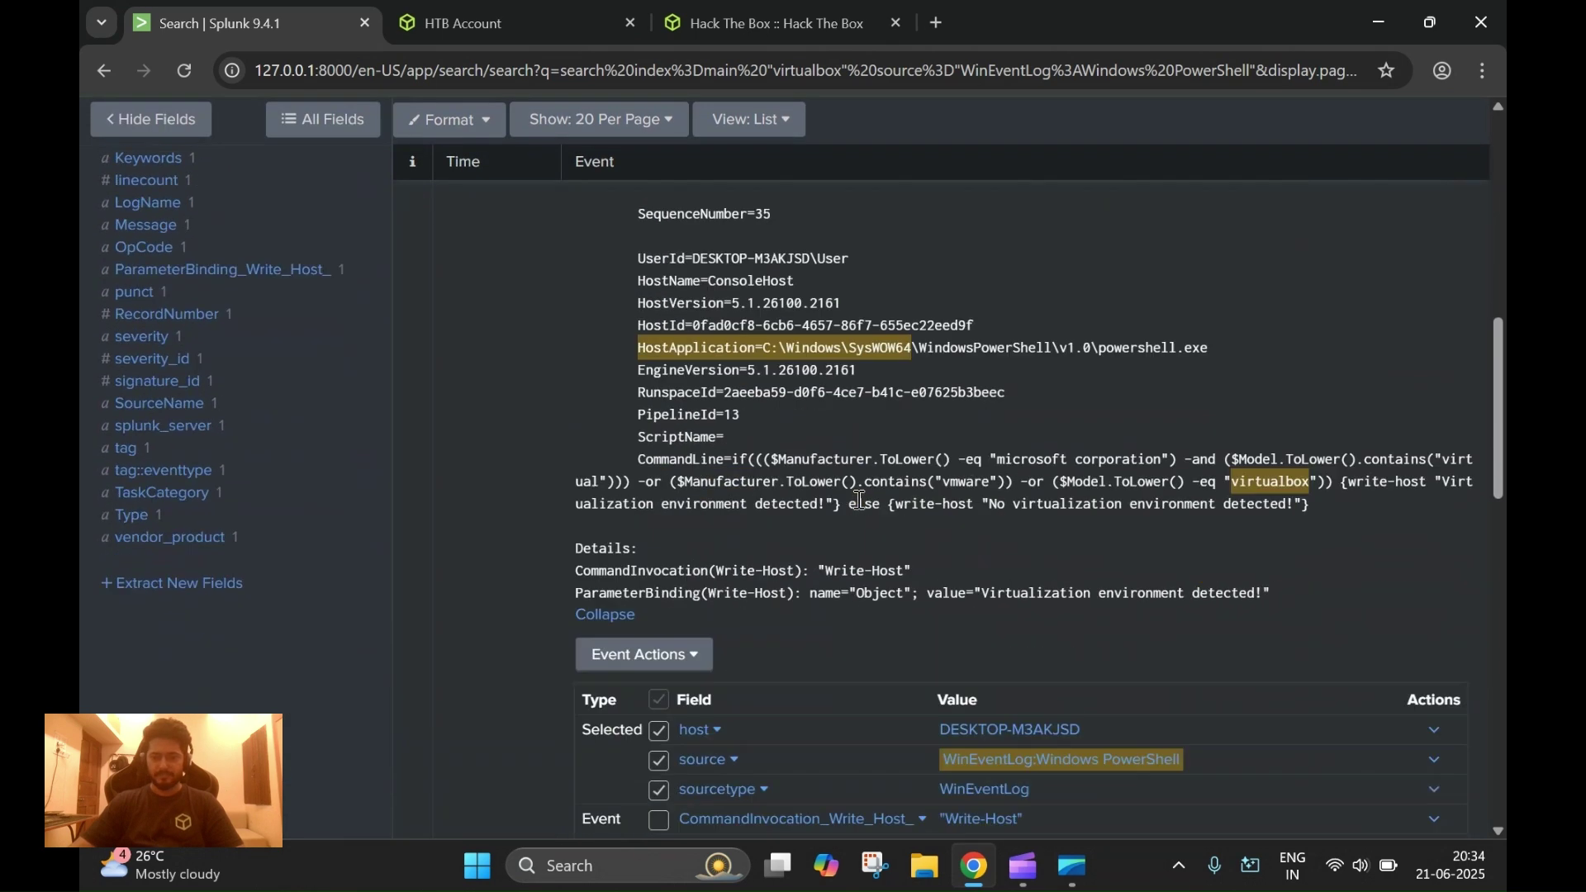
scroll(859, 504, down, 1)
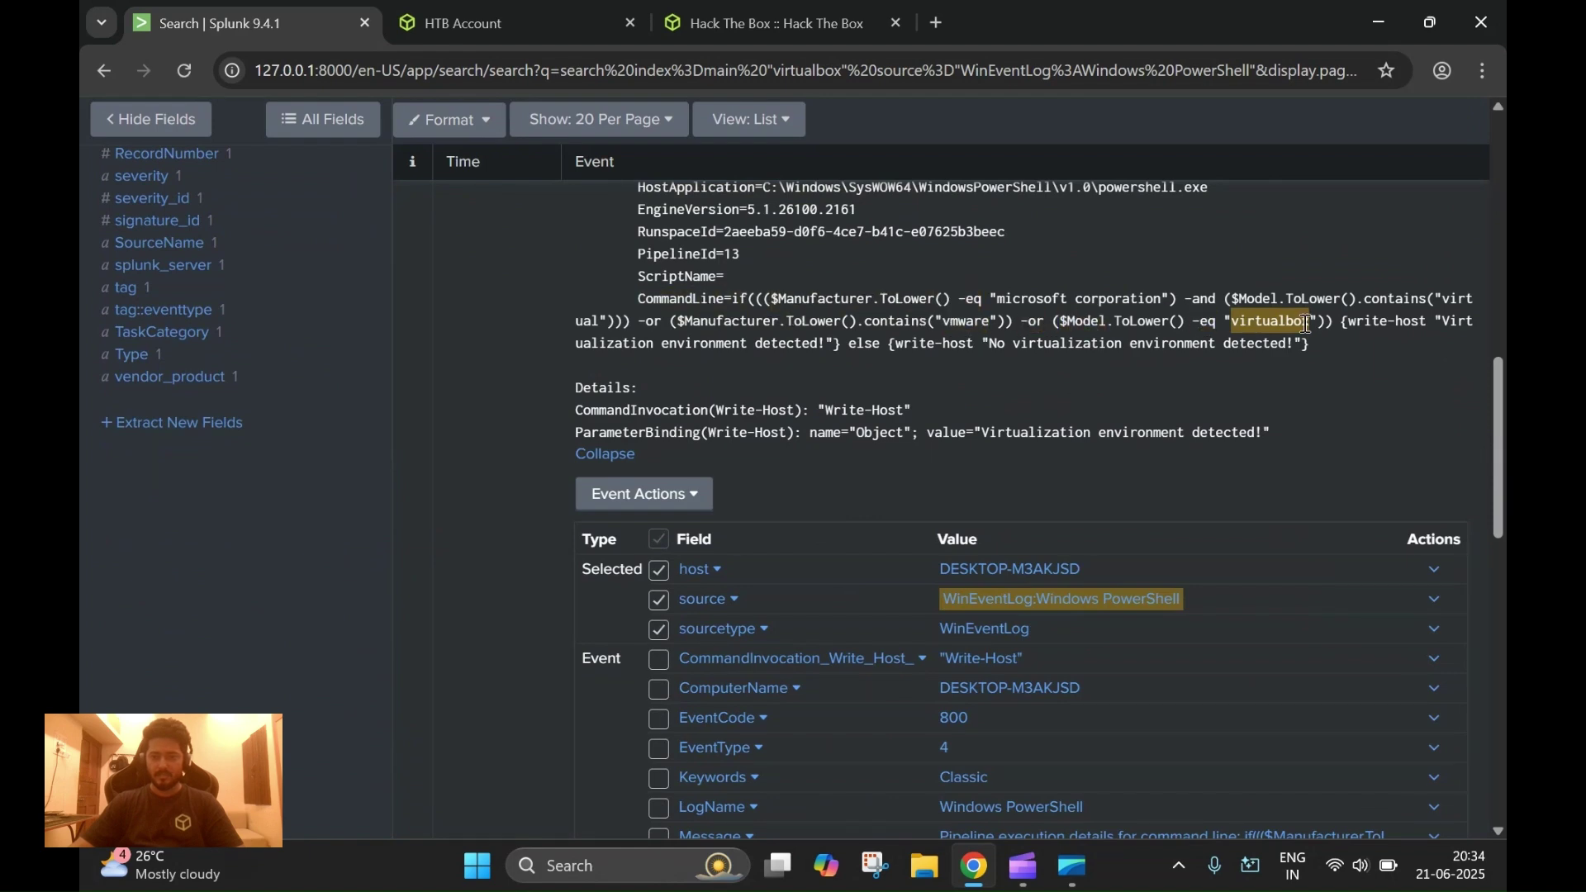
scroll(806, 315, up, 3)
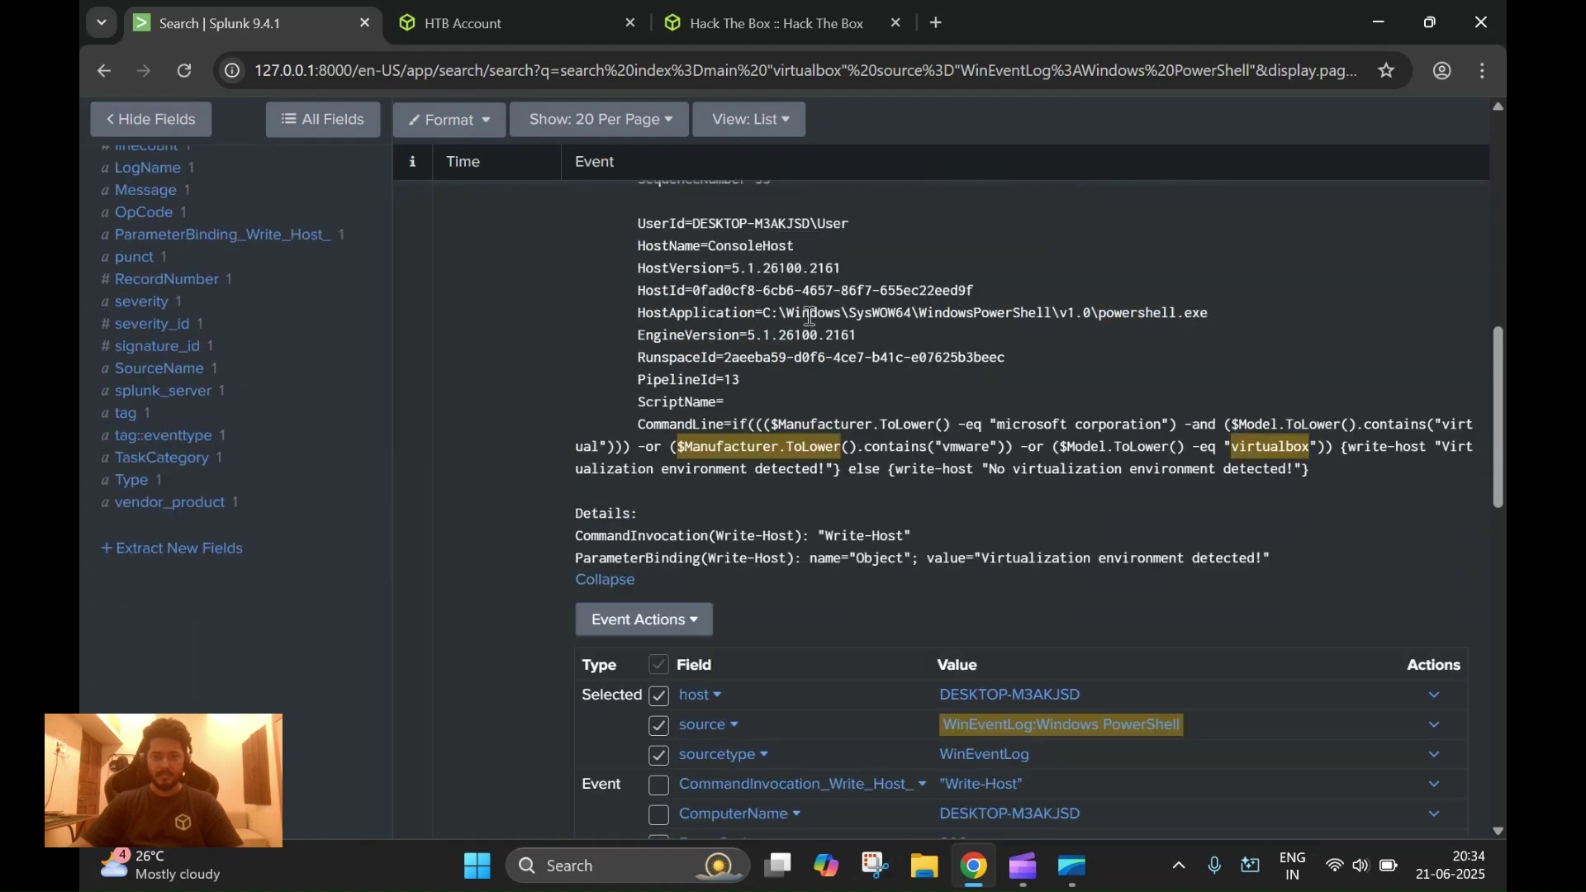
scroll(958, 373, up, 3)
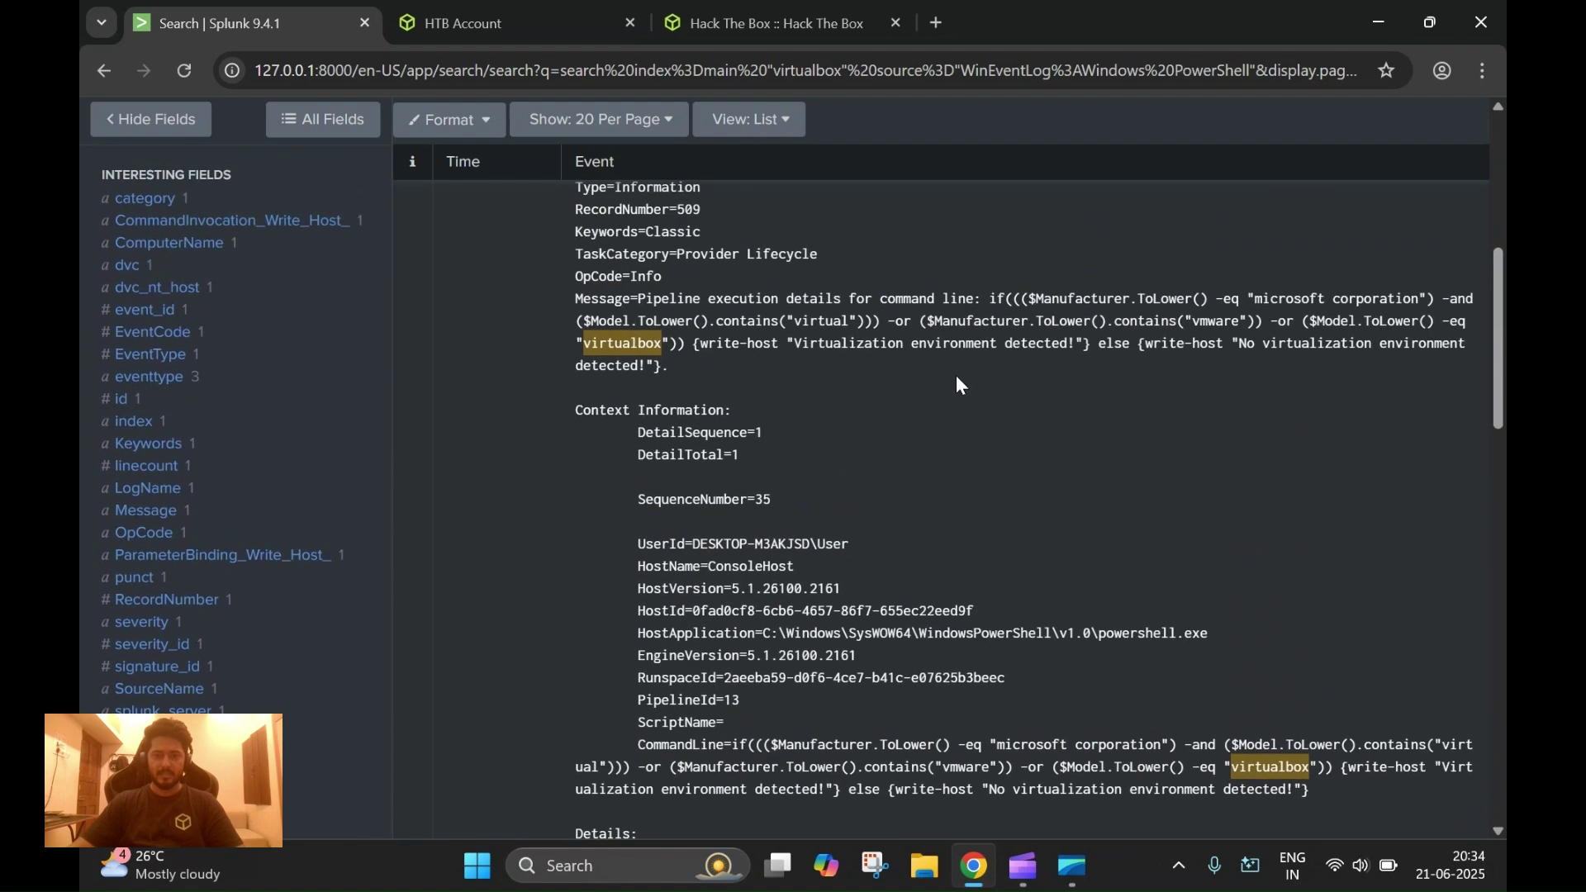
scroll(958, 388, up, 2)
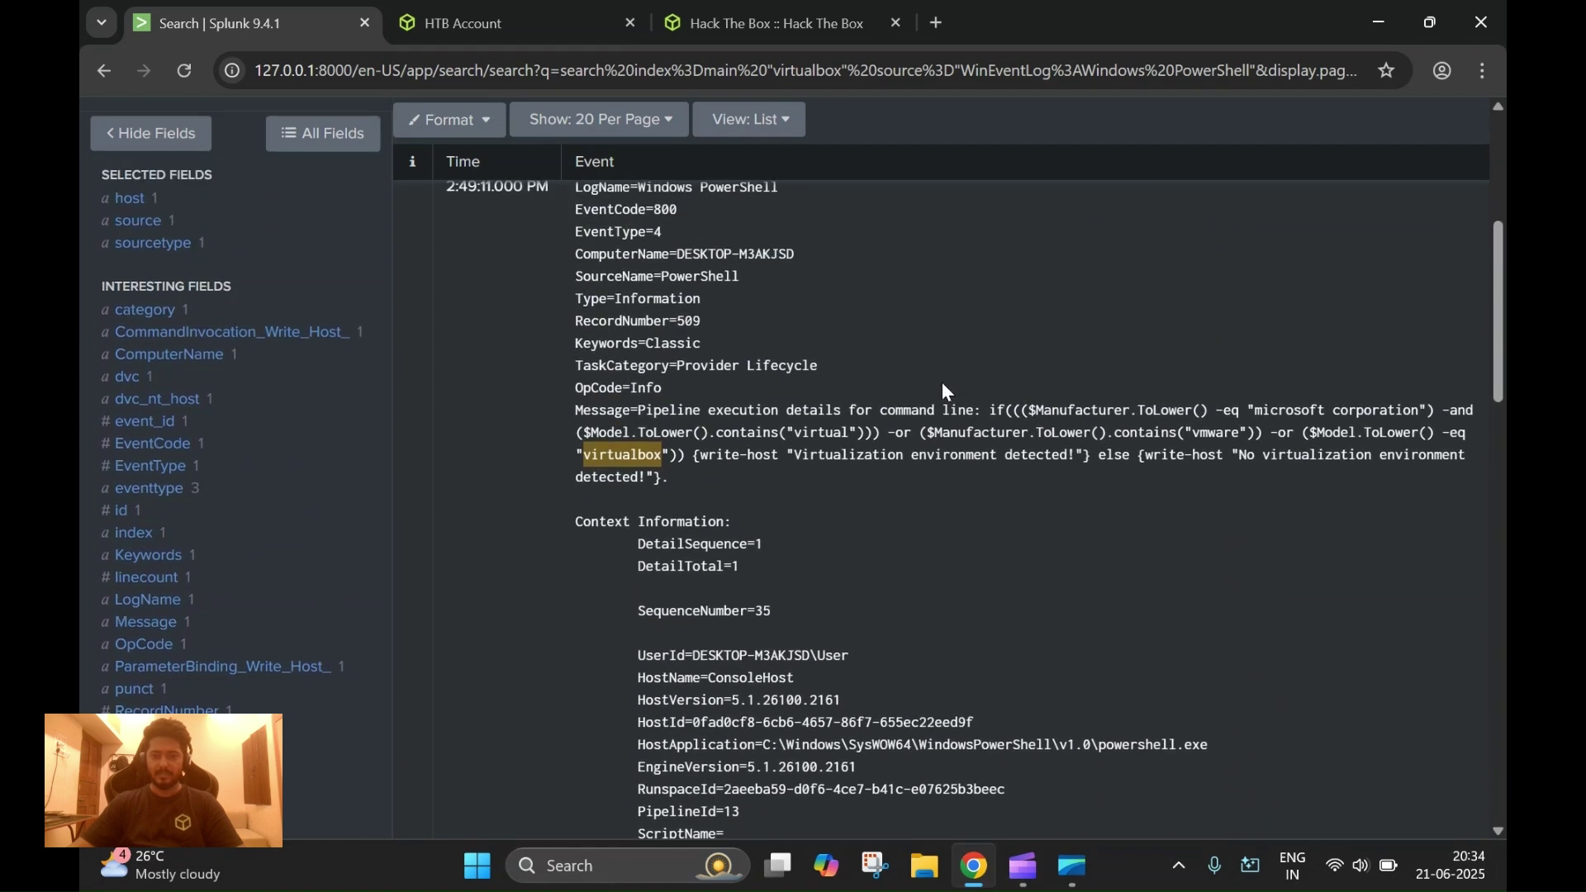
Step: Delete the source clause from the virtualbox query and rerun the search
scroll(948, 392, up, 5)
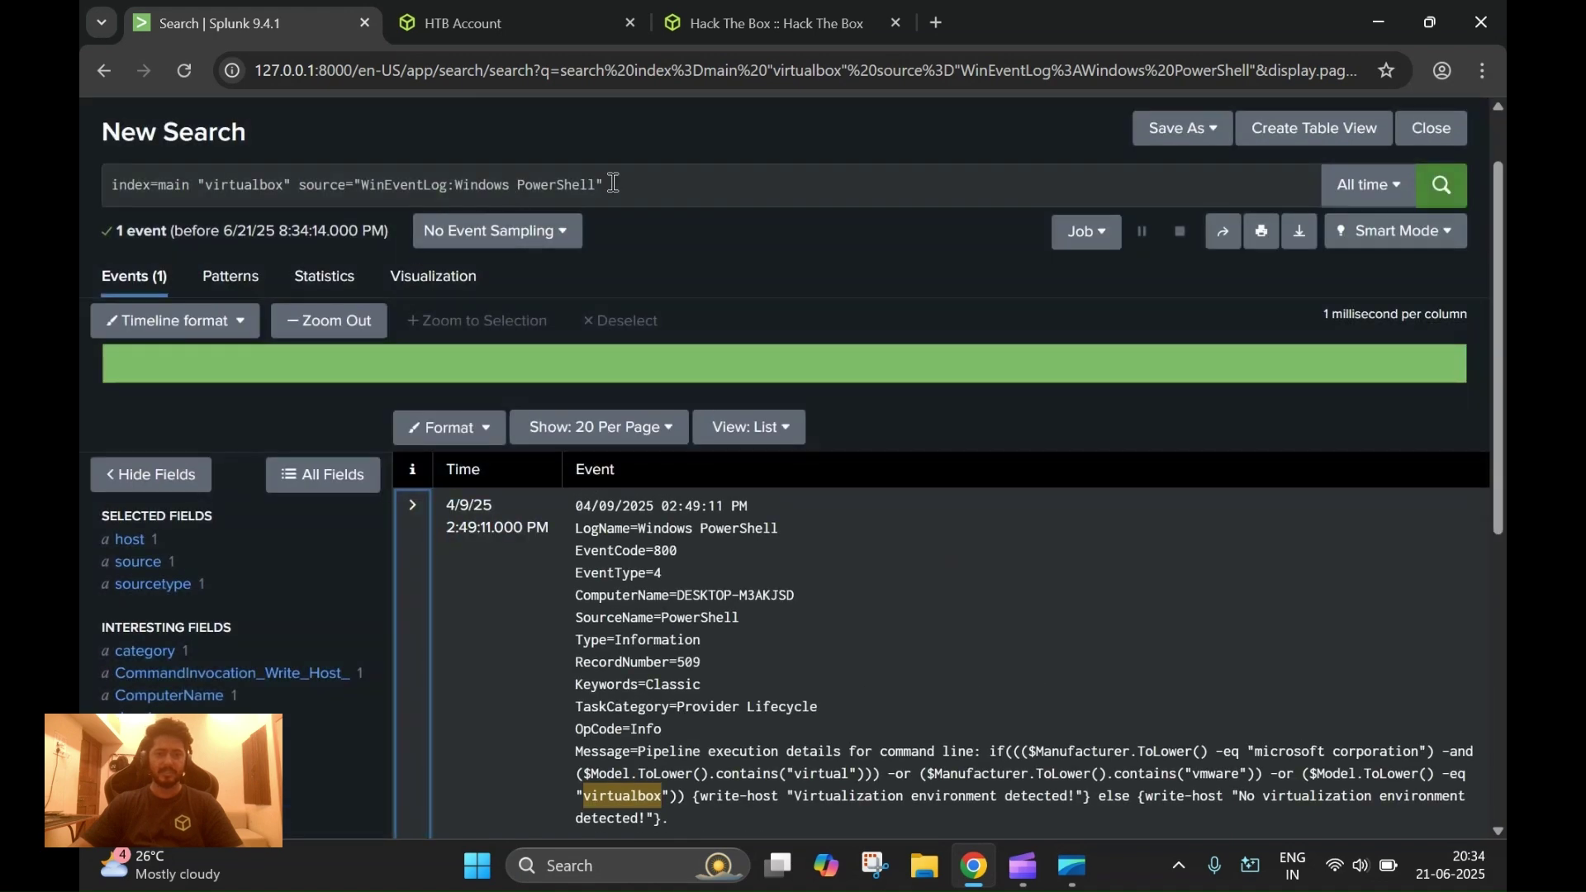
click(622, 184)
drag(597, 186, 291, 186)
key(BackSpace)
click(1441, 186)
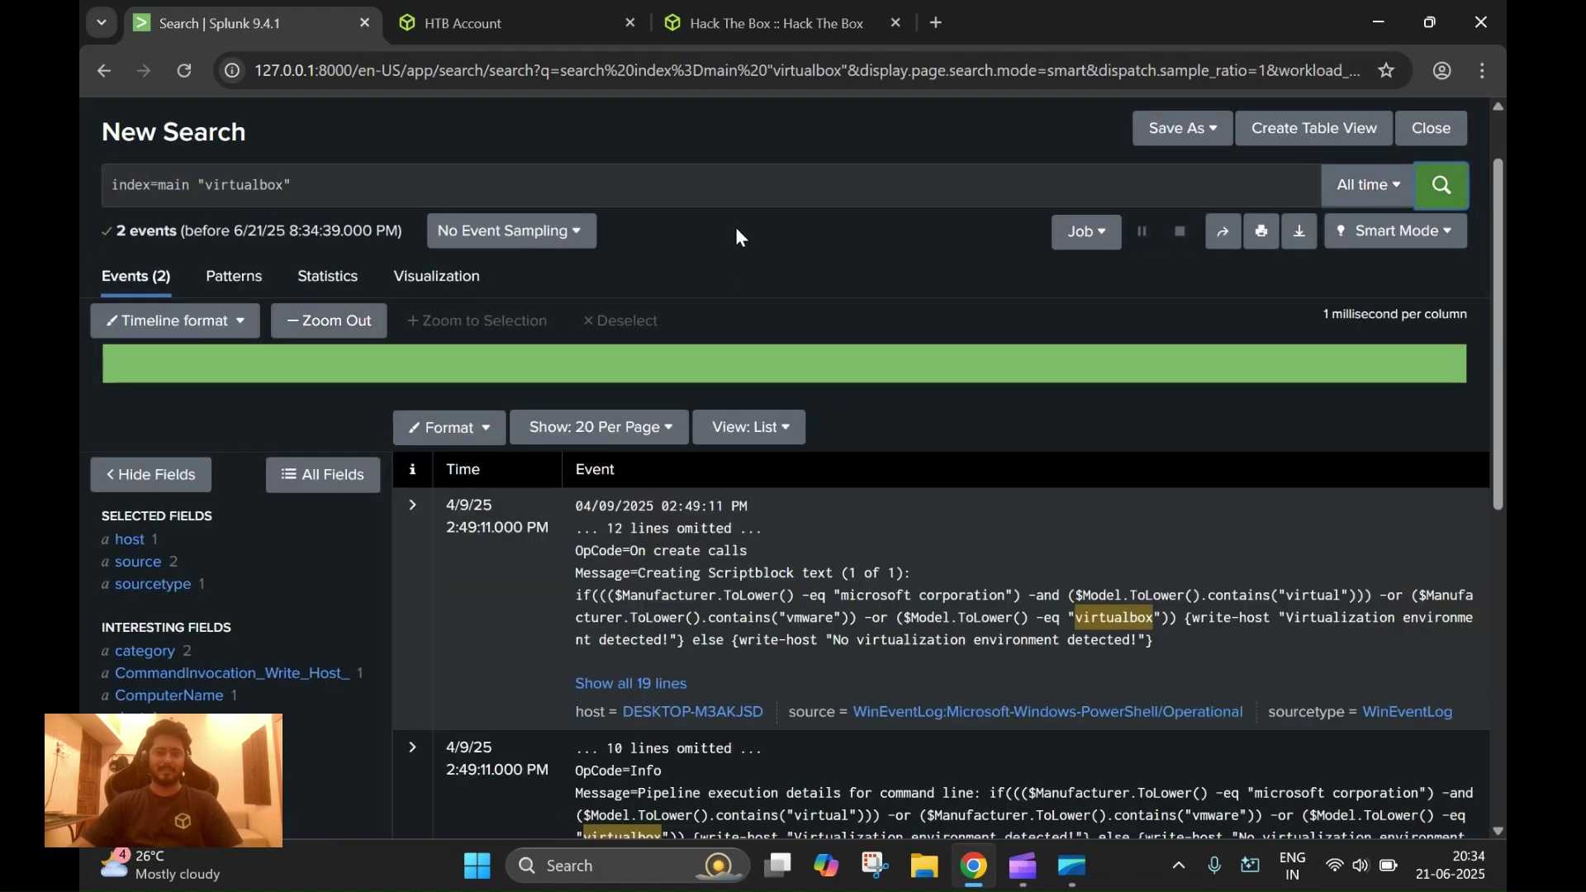
Step: Filter to the Microsoft-Windows-PowerShell/Operational source and show the event's full 19 lines
click(214, 571)
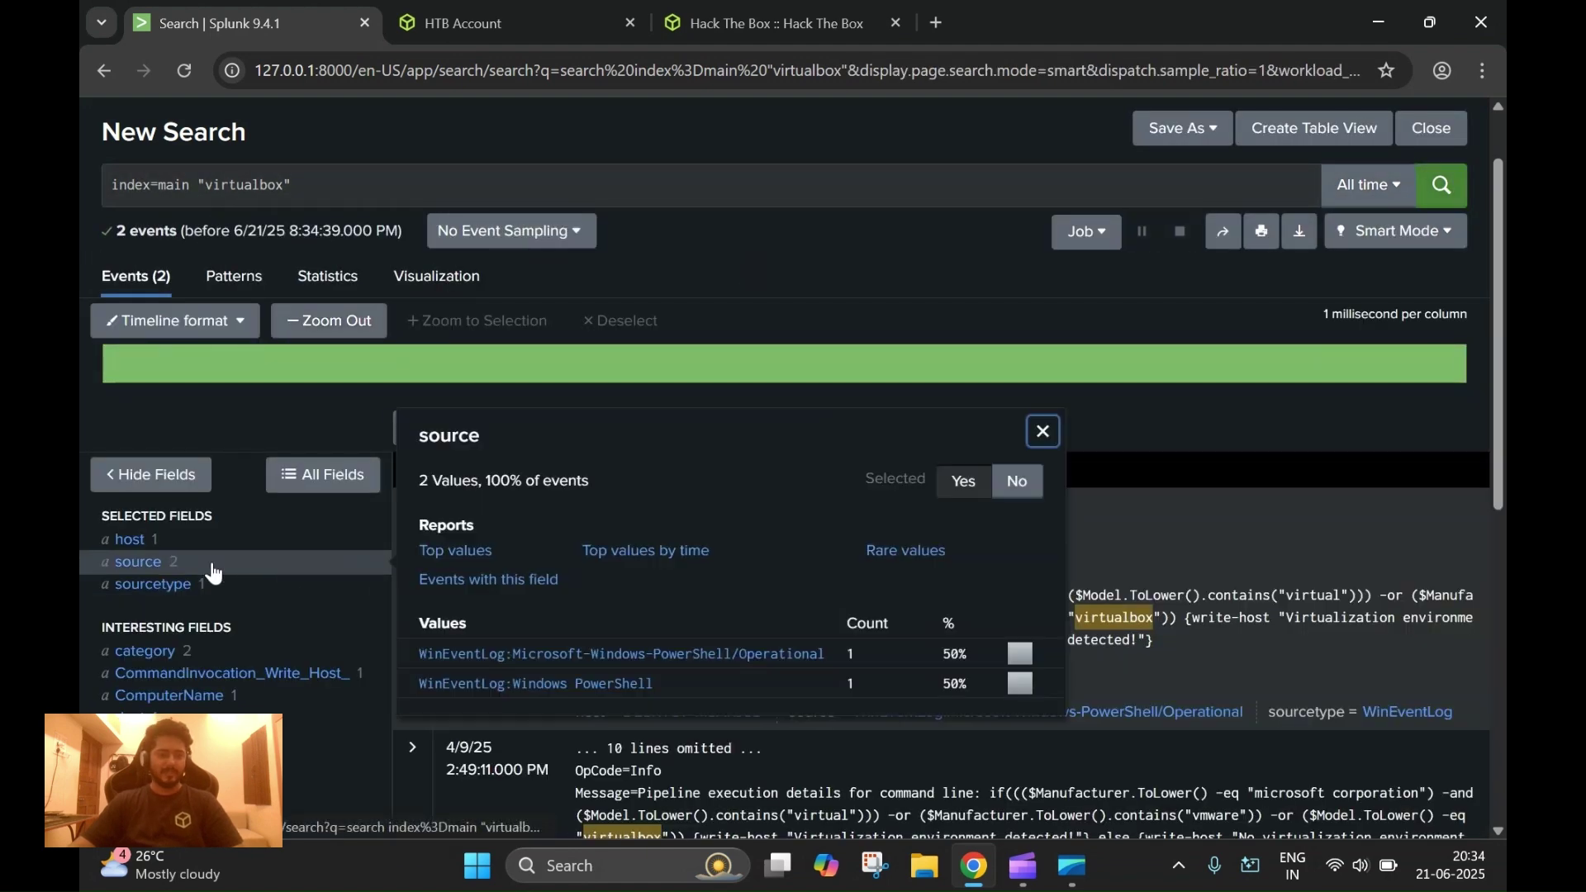
click(555, 654)
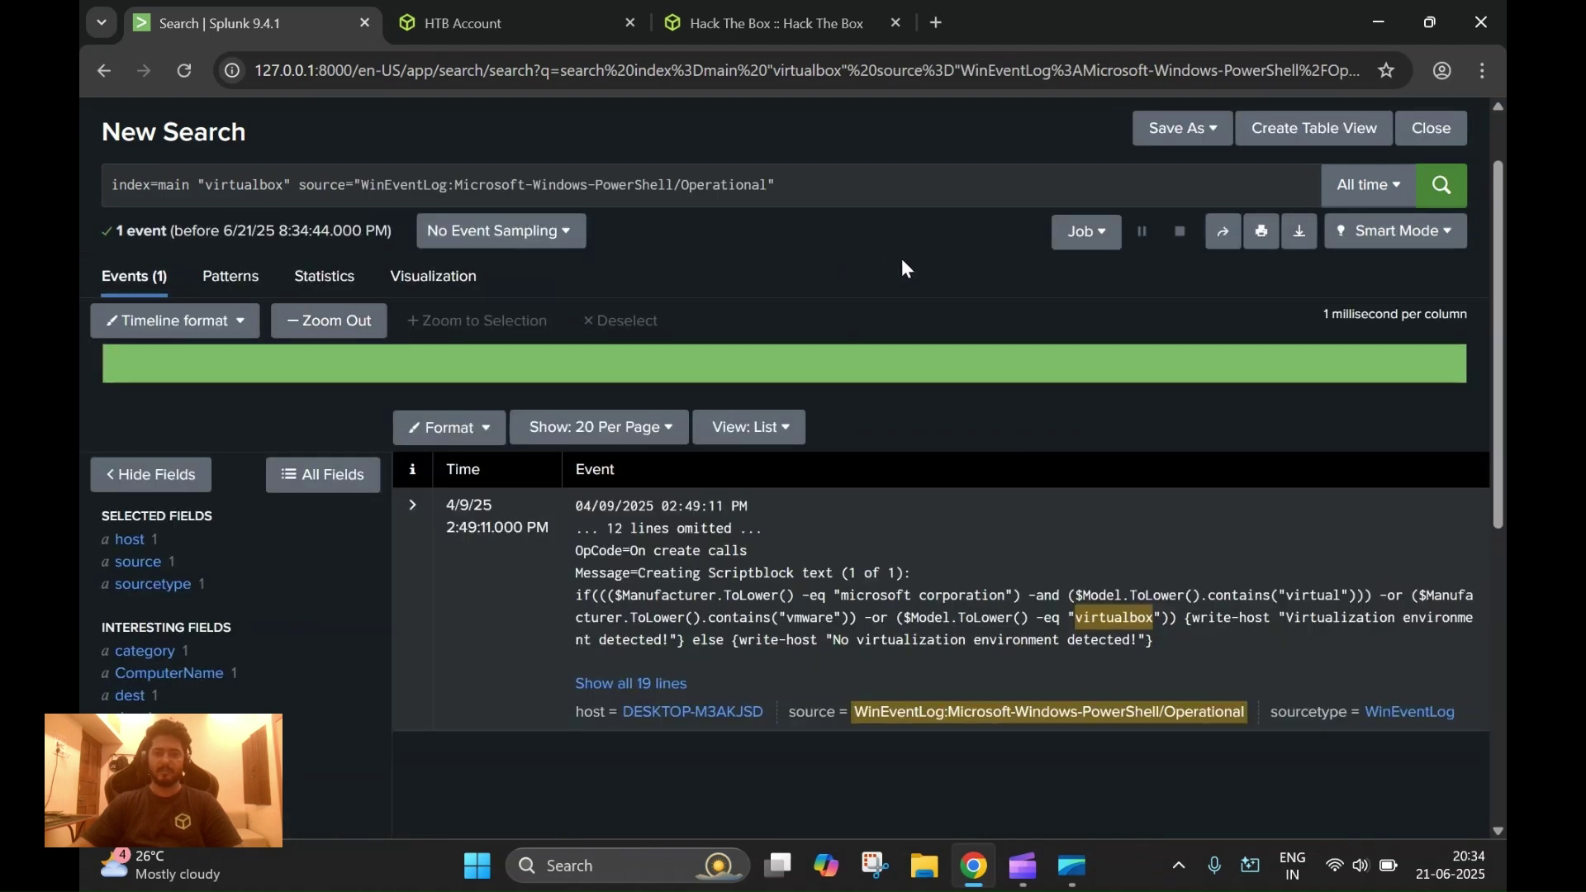
click(428, 587)
click(640, 687)
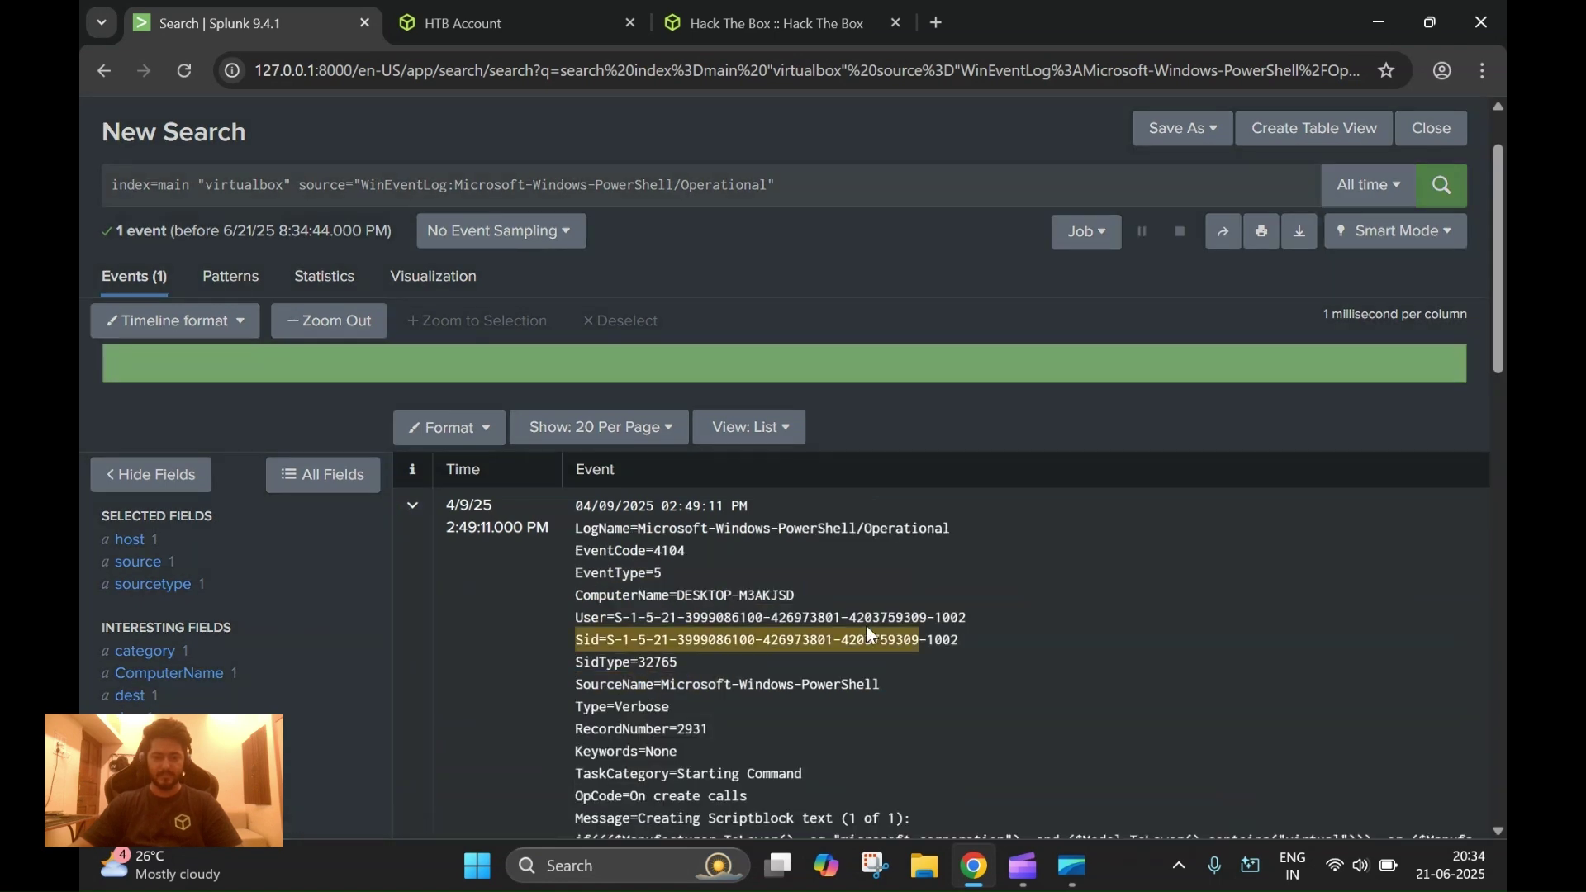
scroll(869, 621, down, 5)
scroll(870, 621, up, 2)
scroll(872, 634, up, 2)
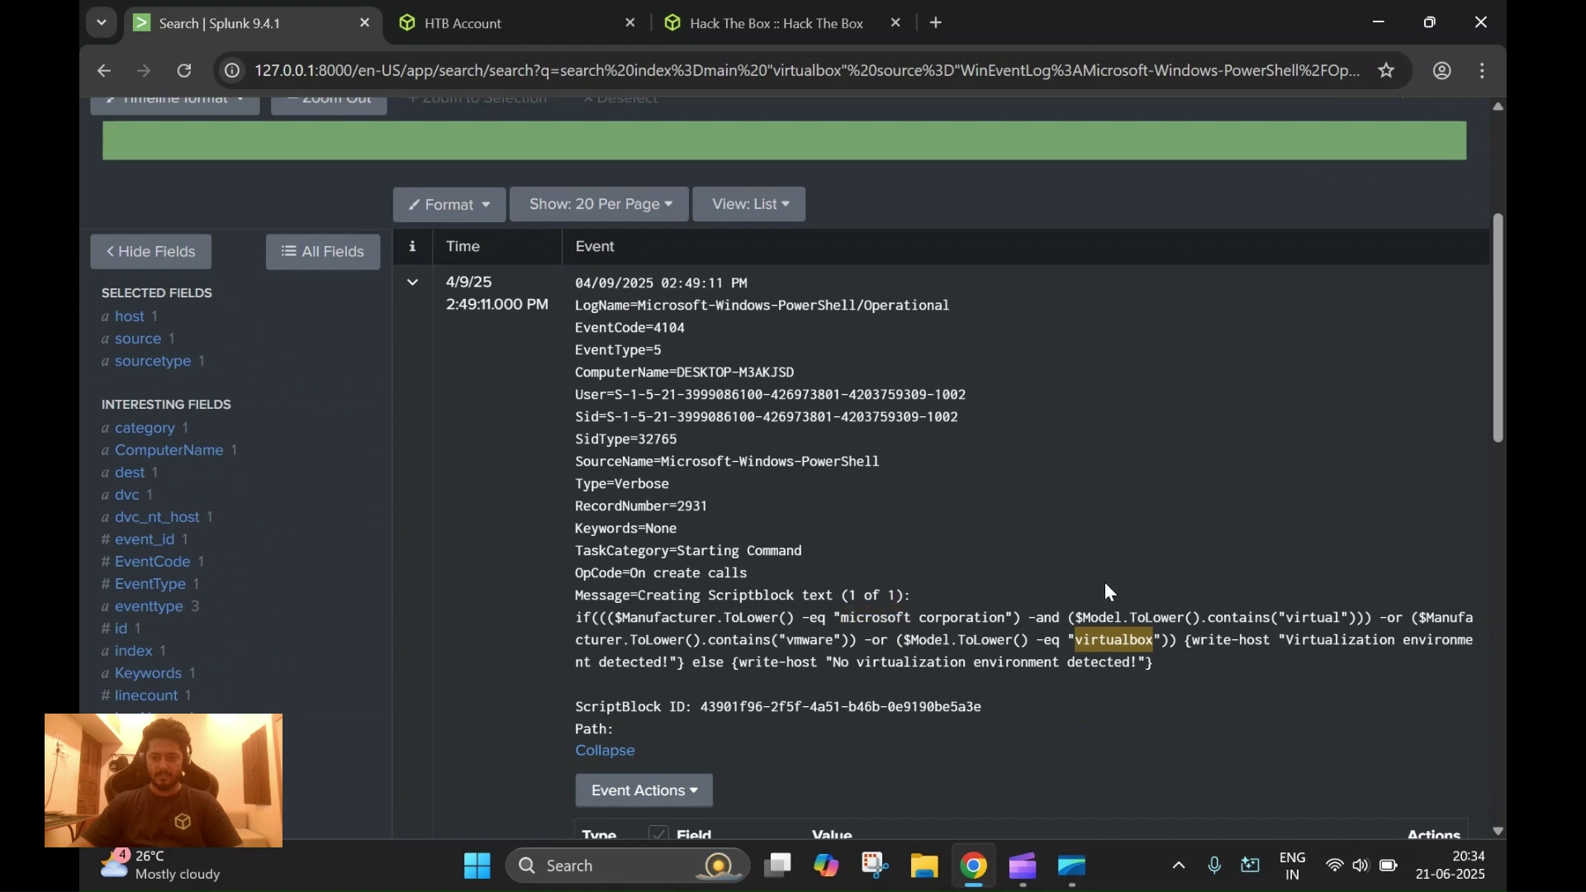
scroll(1073, 593, down, 3)
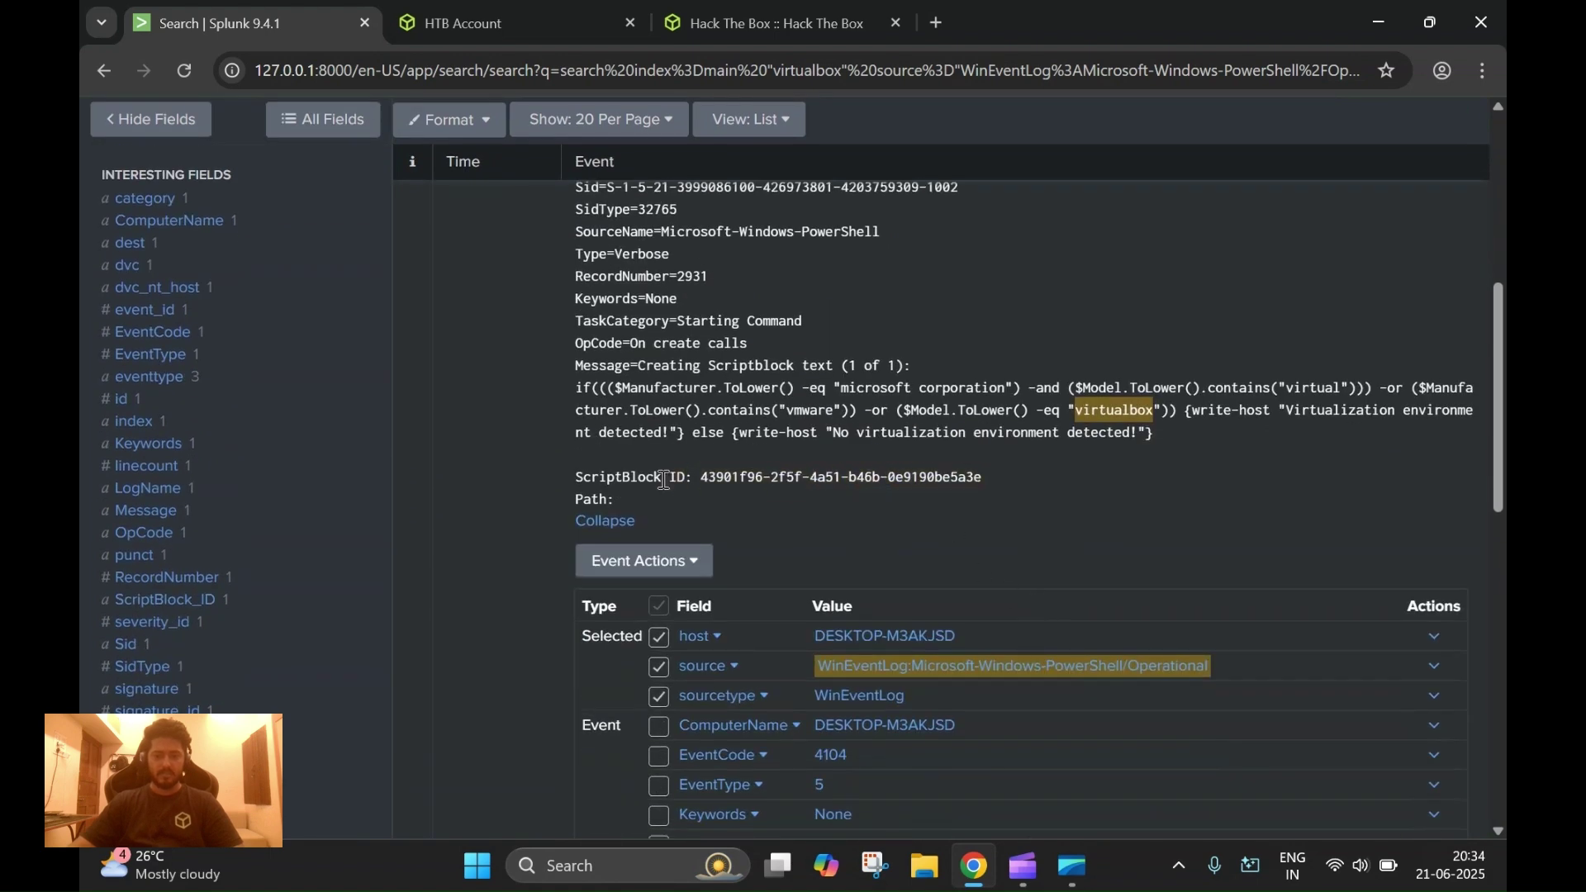
Step: Select the event's complete ScriptBlock ID value for copying
drag(985, 479, 710, 477)
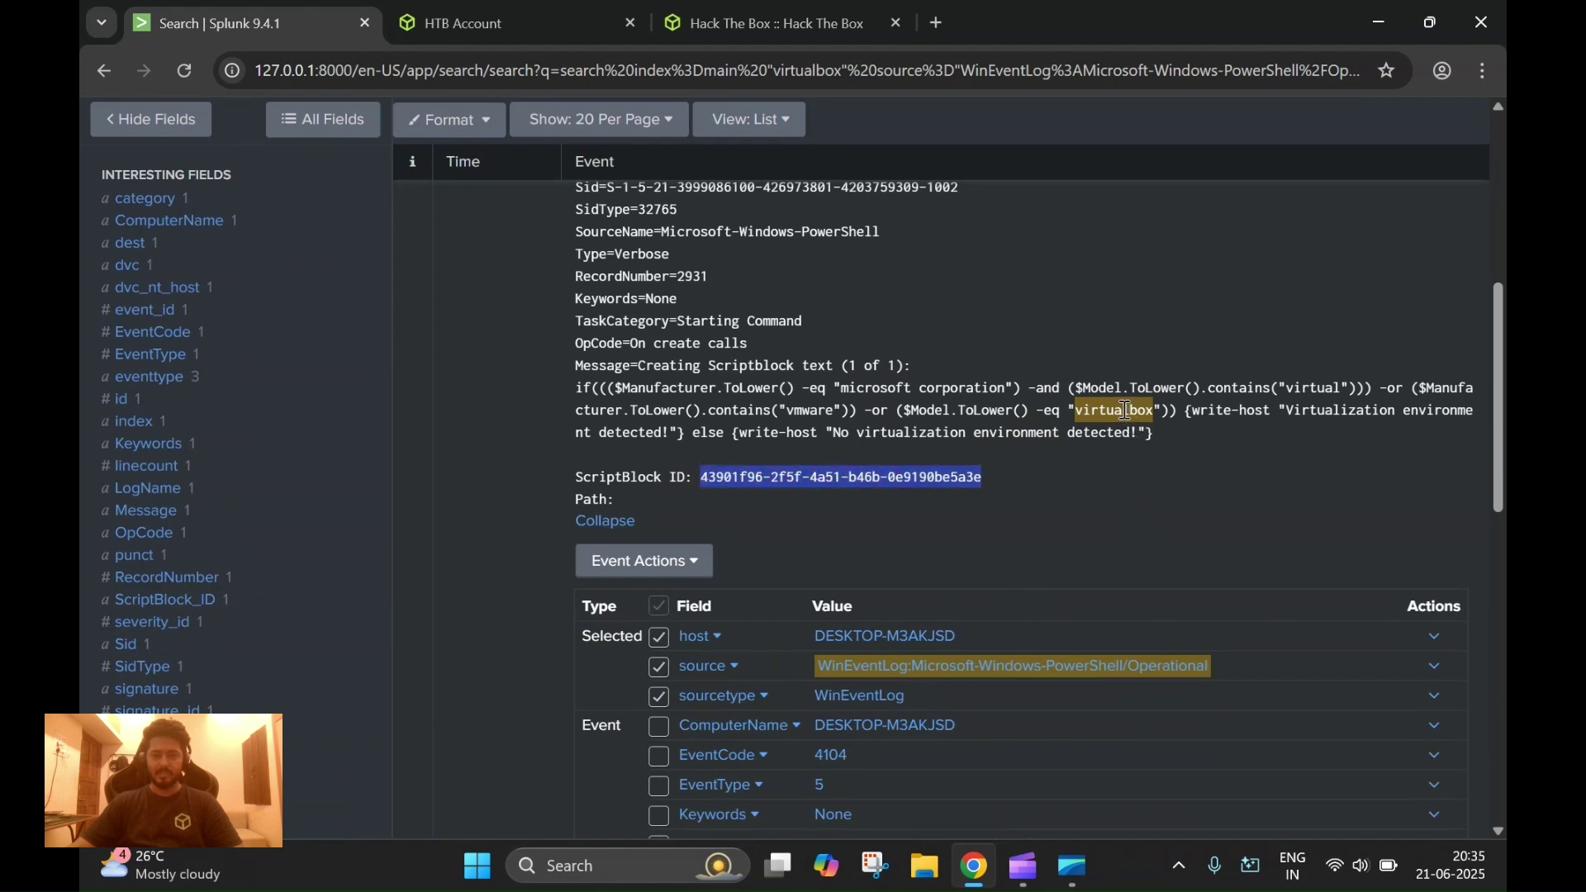
scroll(1123, 410, up, 2)
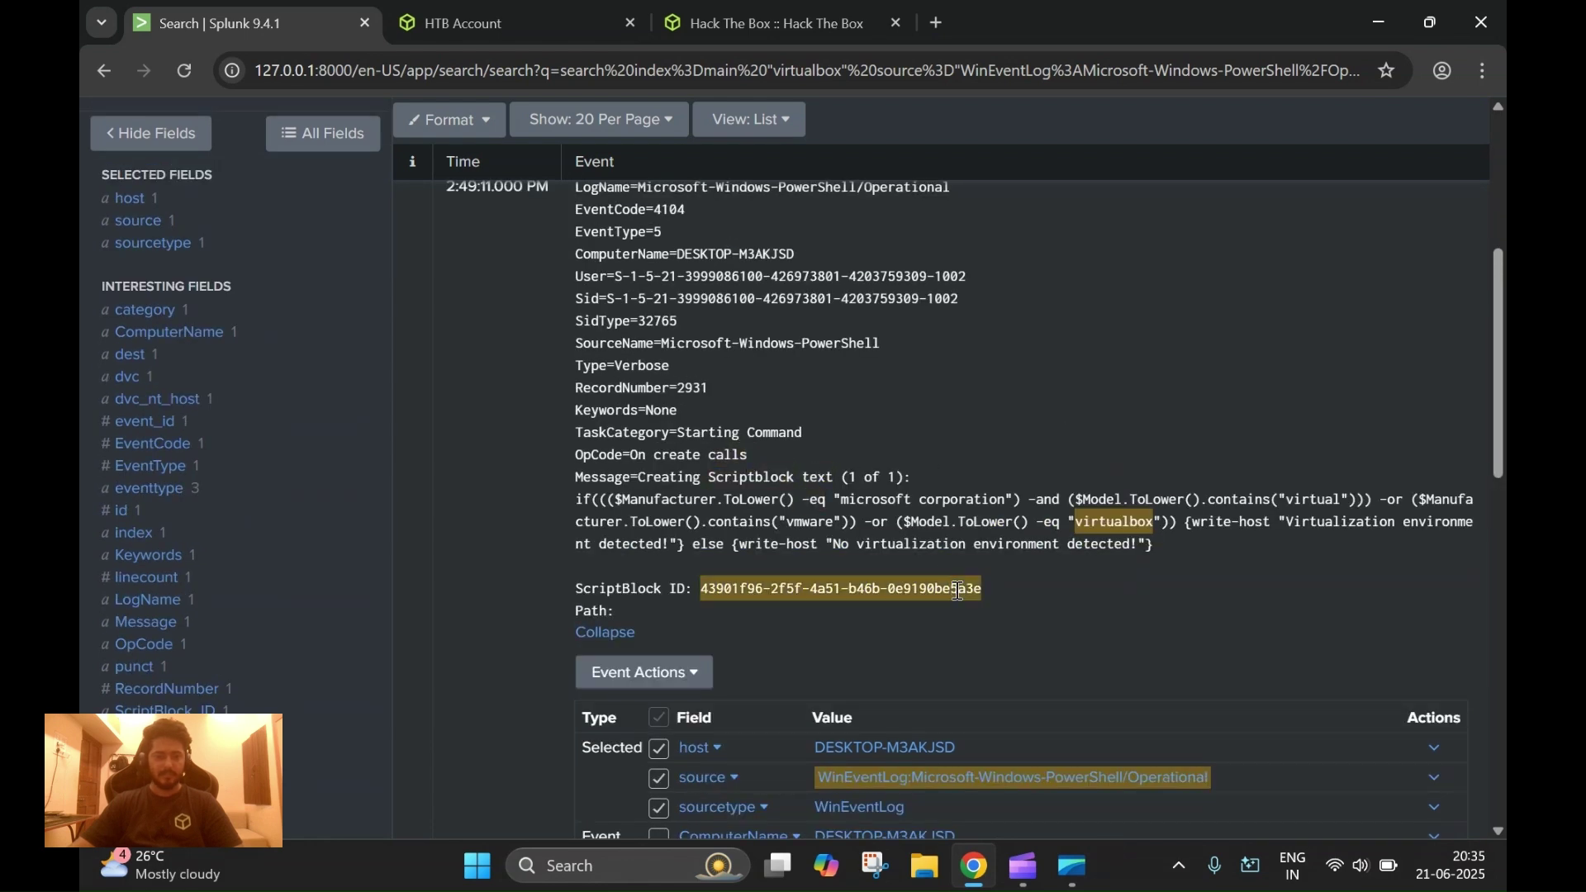
click(1000, 591)
drag(984, 585, 703, 588)
key(ctrl+c)
Step: Replace 'virtualbox' in the query with the quoted ScriptBlock ID and run the search
scroll(994, 581, up, 5)
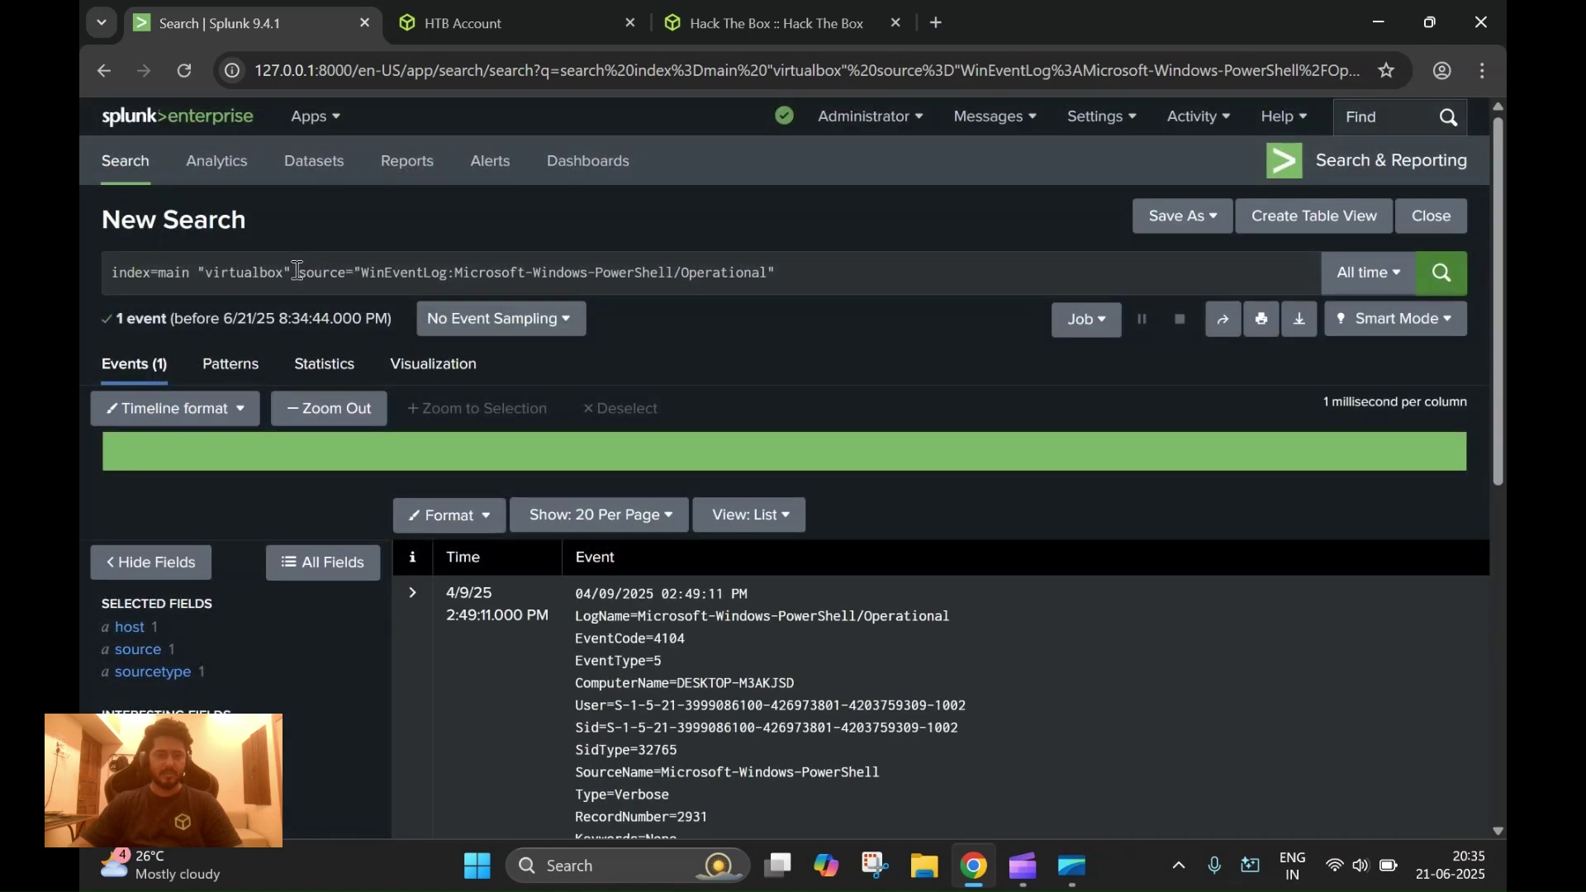
drag(297, 271, 220, 274)
key(BackSpace)
key(BackSpace)
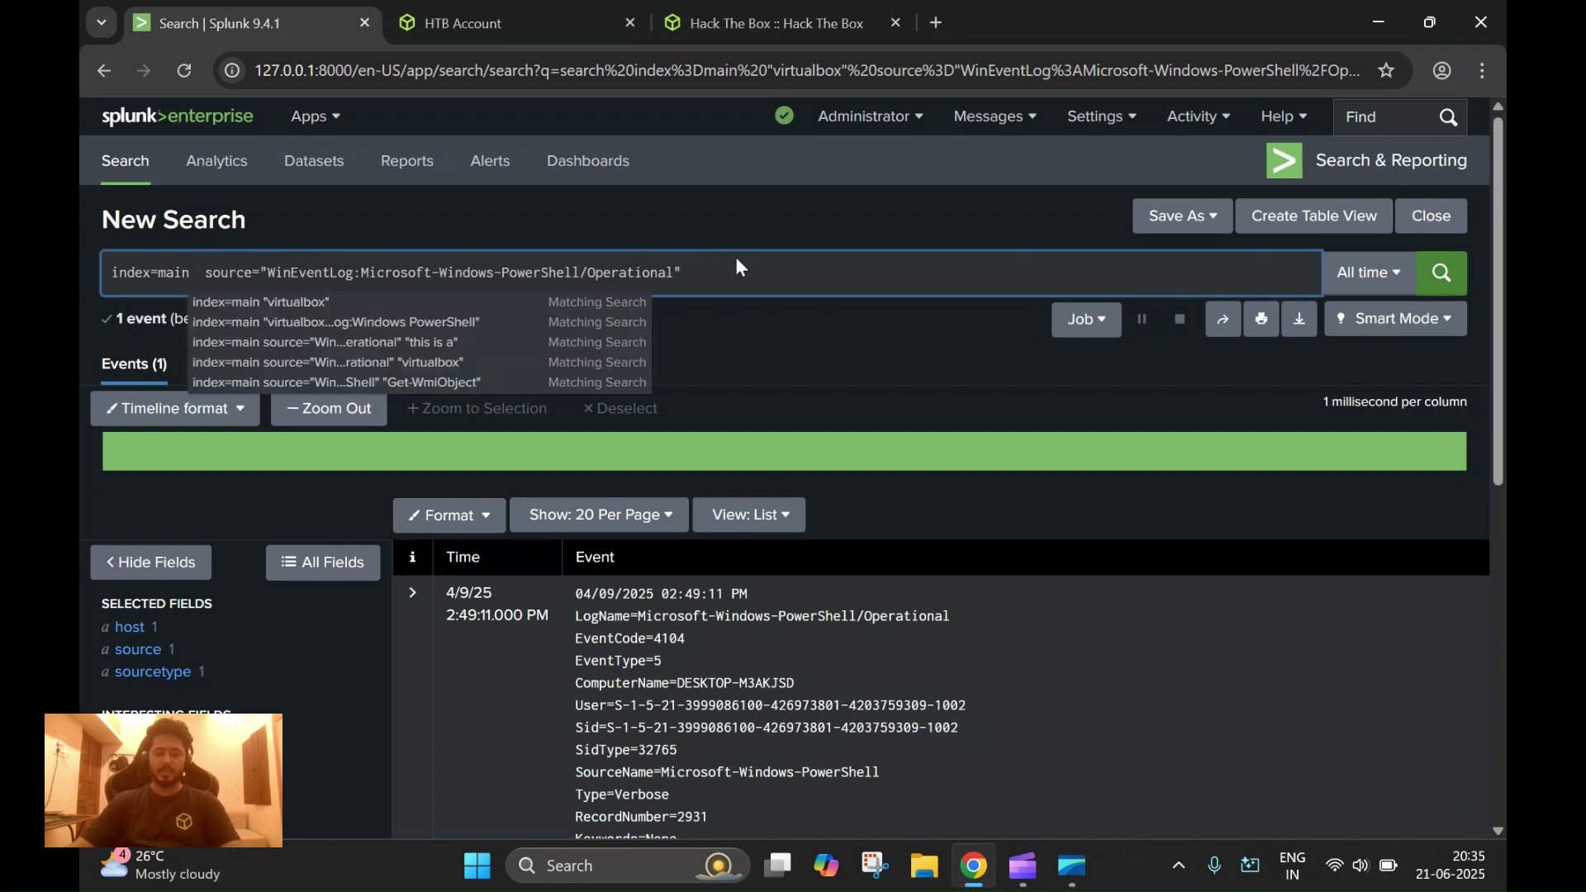
click(745, 267)
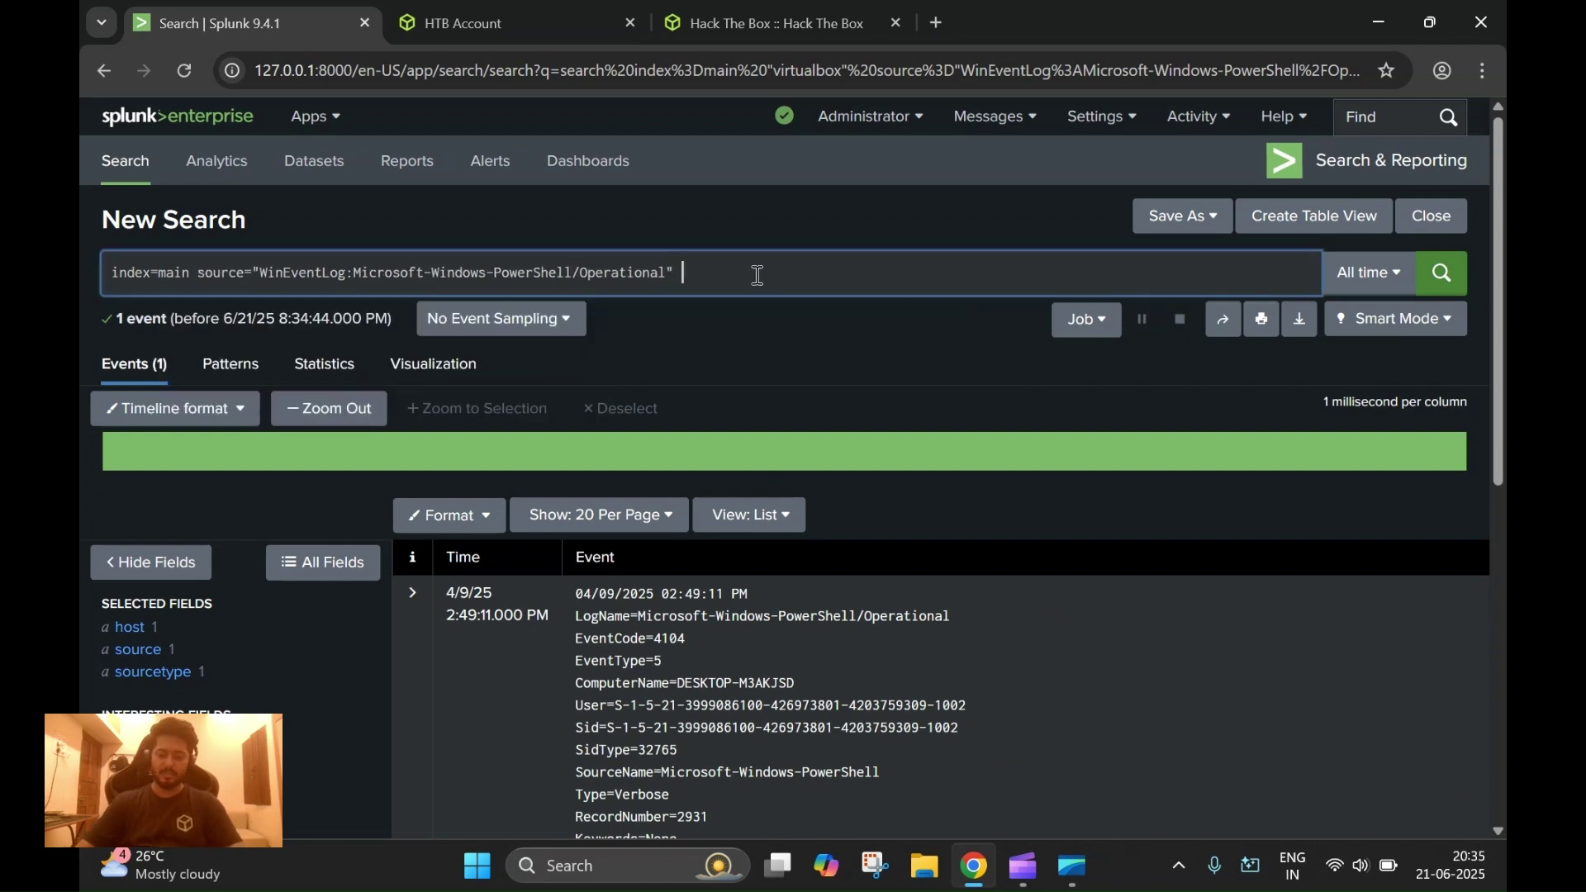
text(")
key(ctrl+v)
text(")
key(Return)
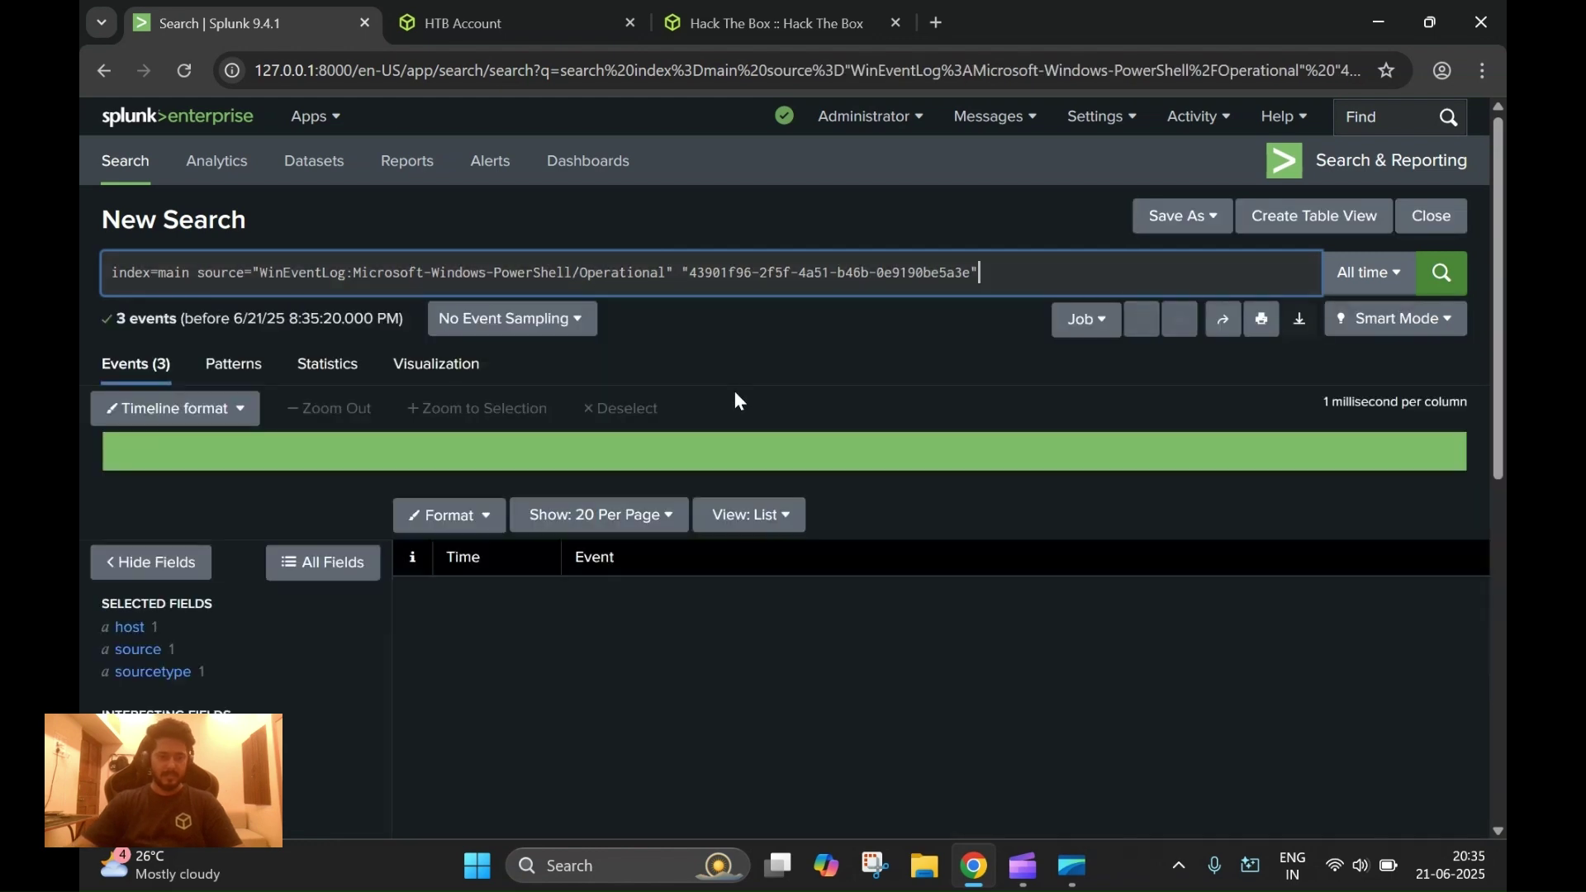
Step: Expand the first of the 3 matching events and read all 16 lines
scroll(735, 392, down, 5)
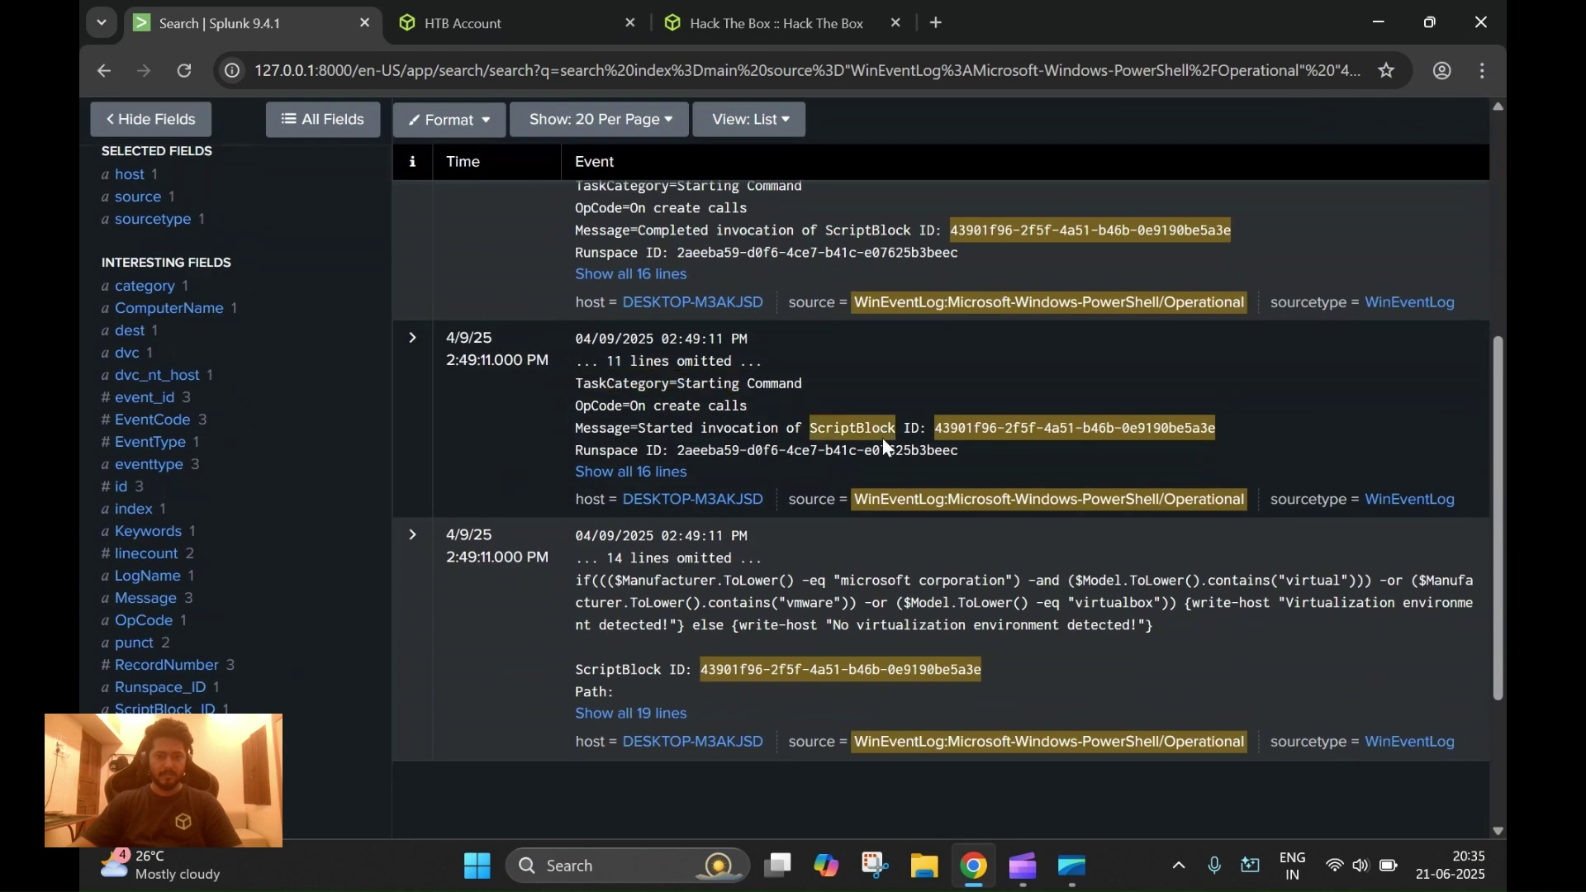
scroll(882, 443, up, 2)
scroll(882, 443, down, 2)
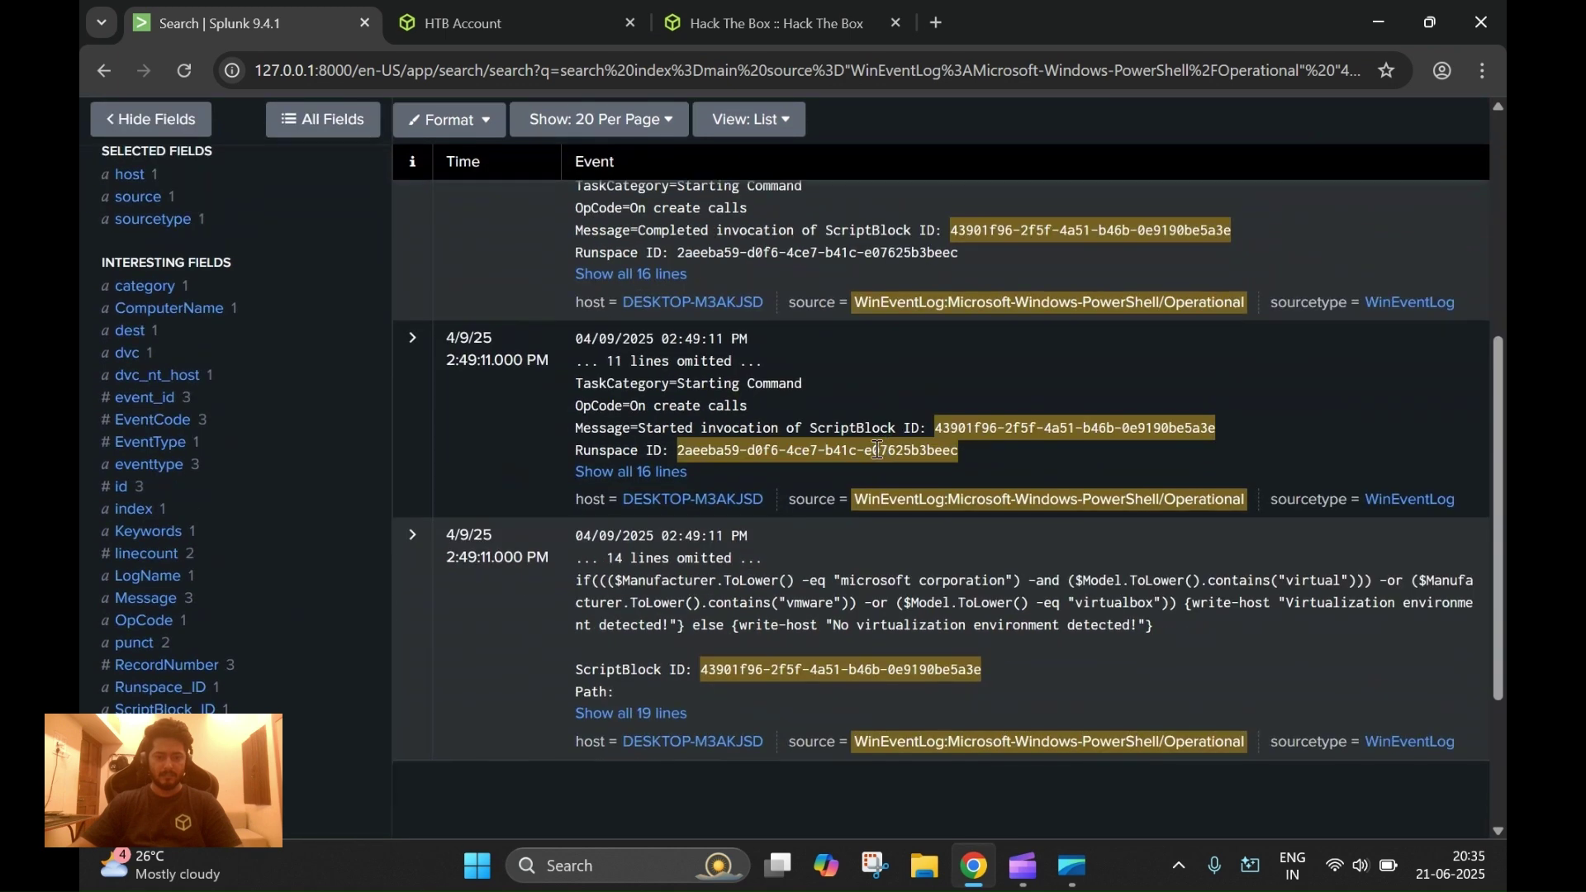
scroll(866, 455, up, 1)
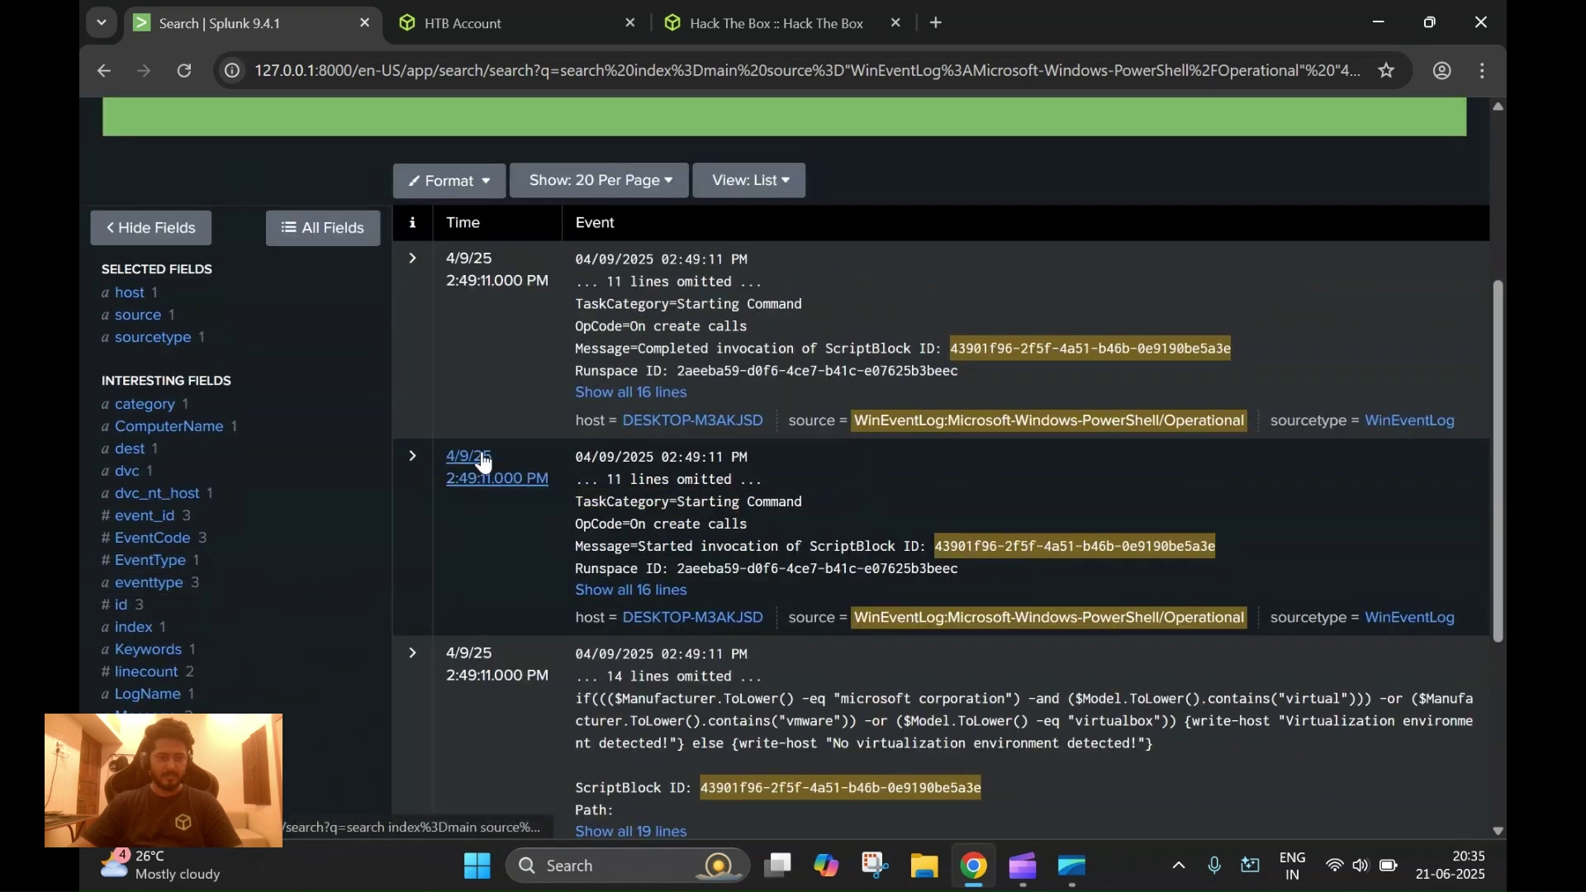
click(413, 259)
scroll(668, 403, down, 3)
scroll(669, 403, up, 3)
click(669, 398)
scroll(831, 414, down, 3)
scroll(831, 413, up, 1)
scroll(831, 414, up, 2)
scroll(830, 414, down, 1)
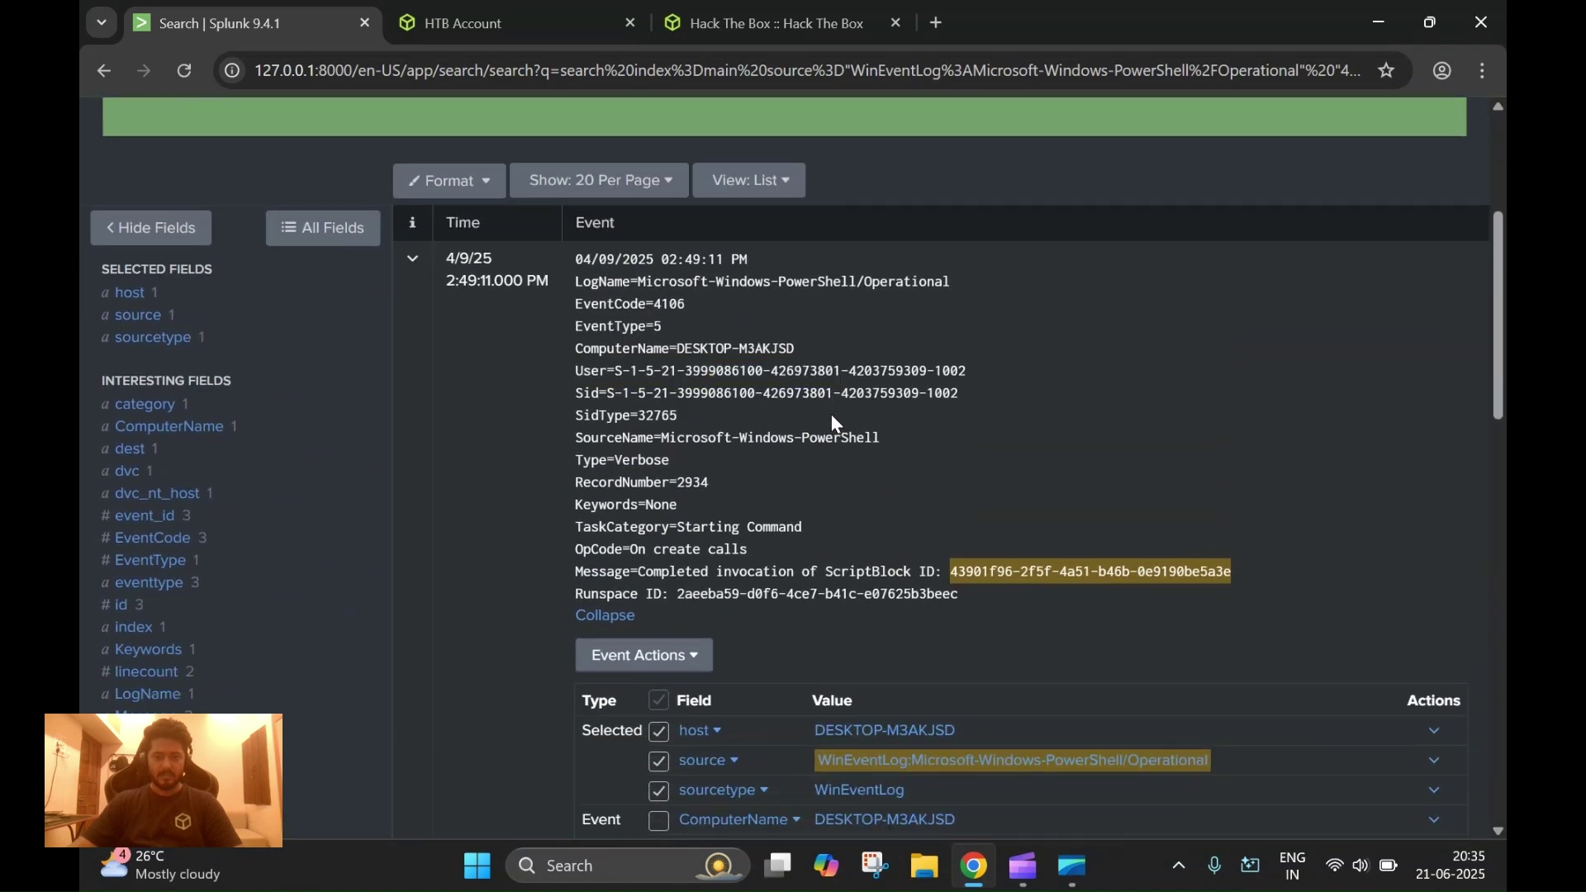
scroll(657, 478, up, 3)
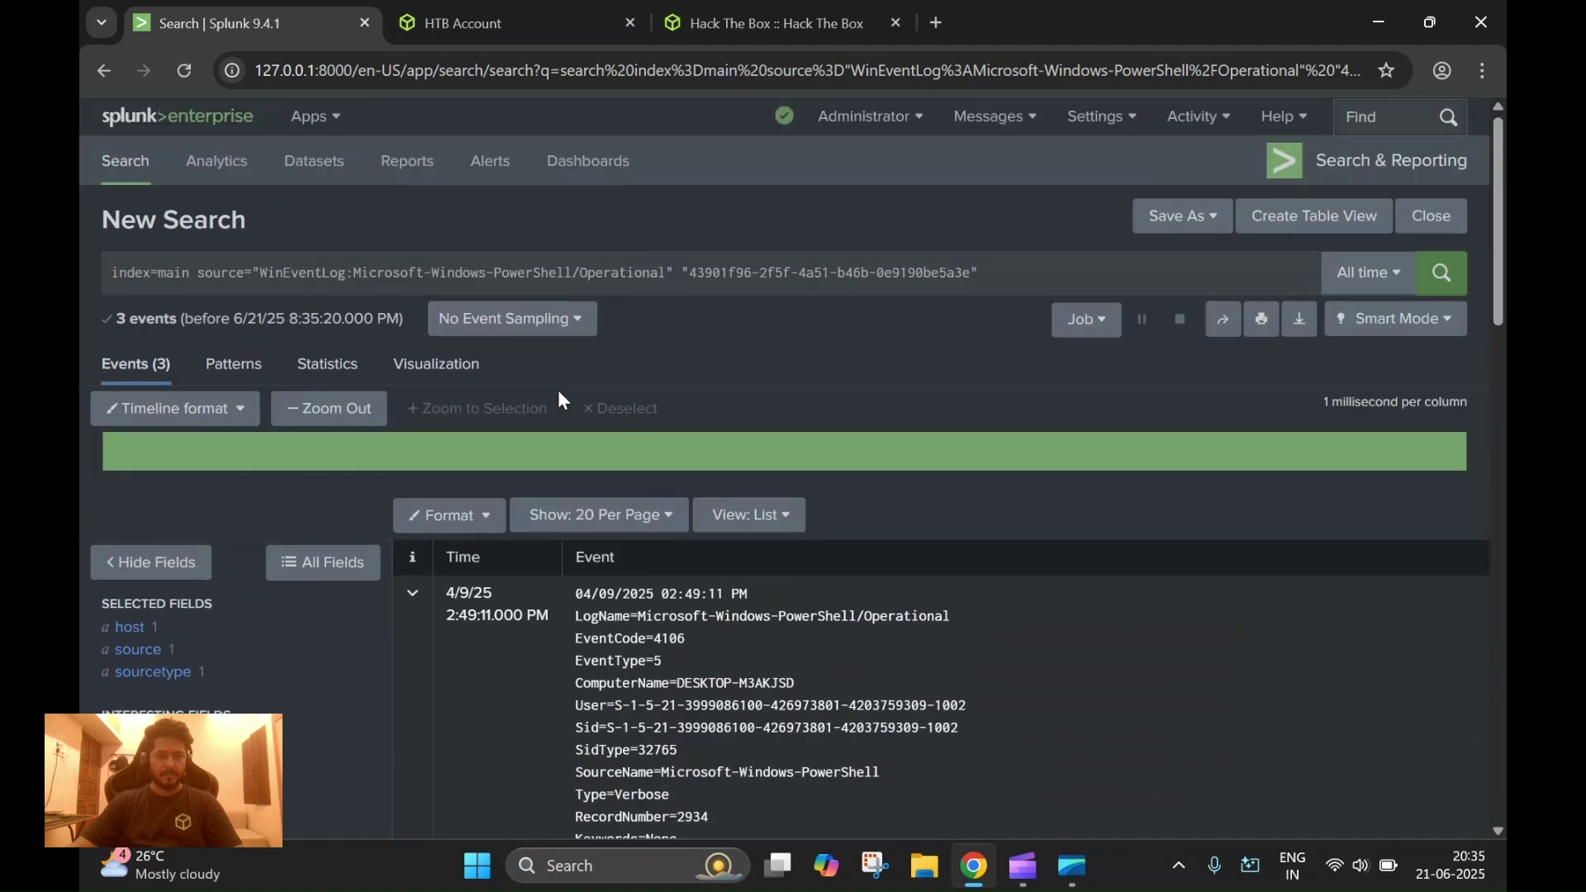
scroll(830, 320, down, 8)
scroll(826, 325, up, 5)
scroll(968, 425, down, 15)
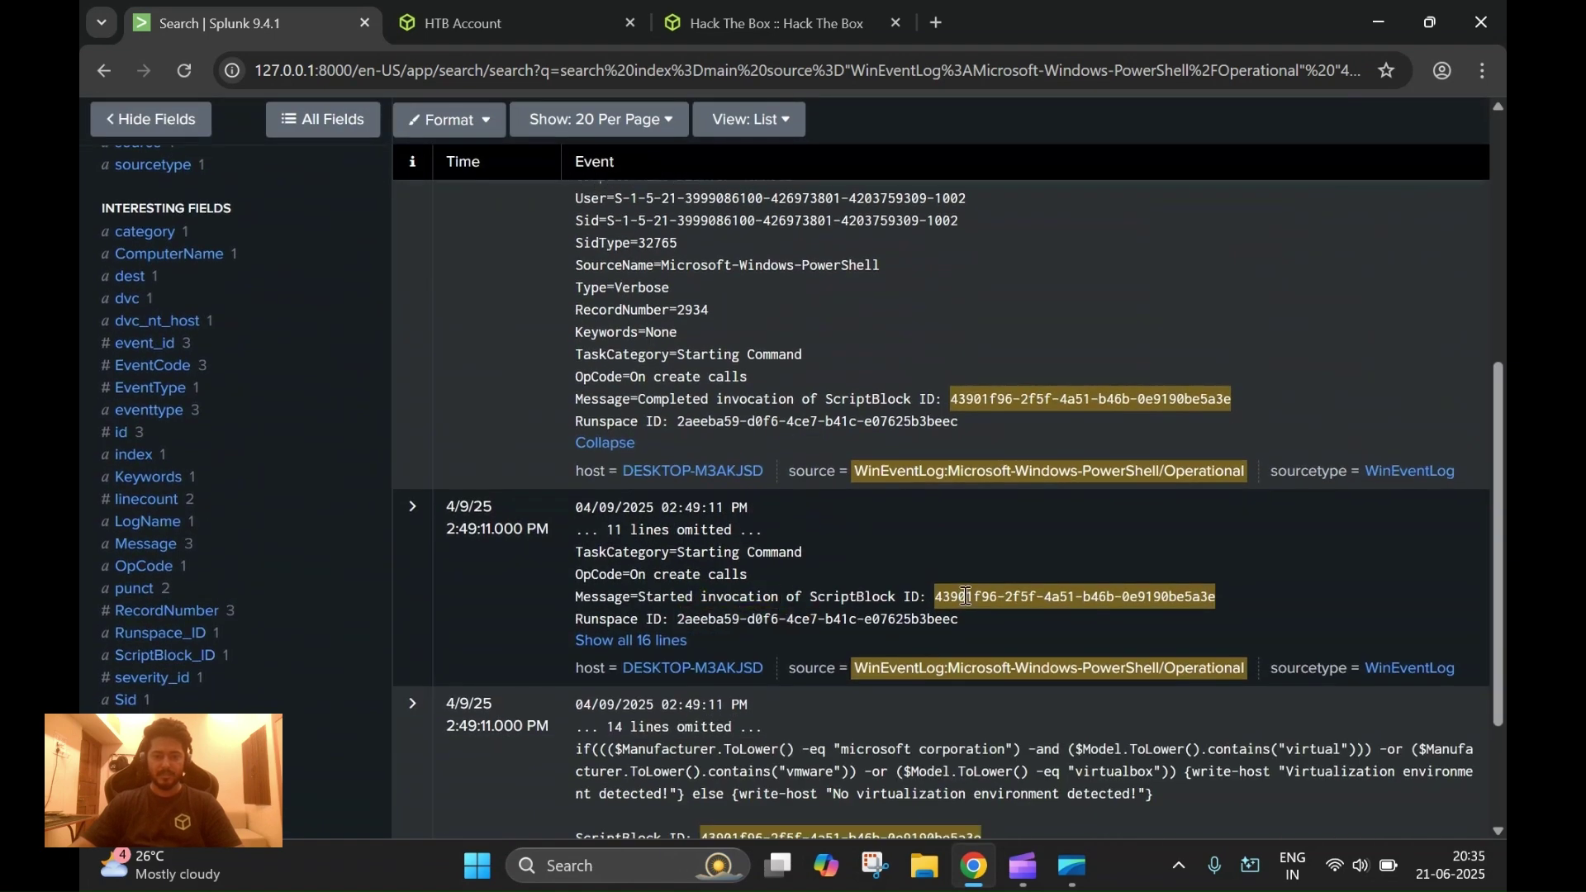
scroll(696, 606, down, 2)
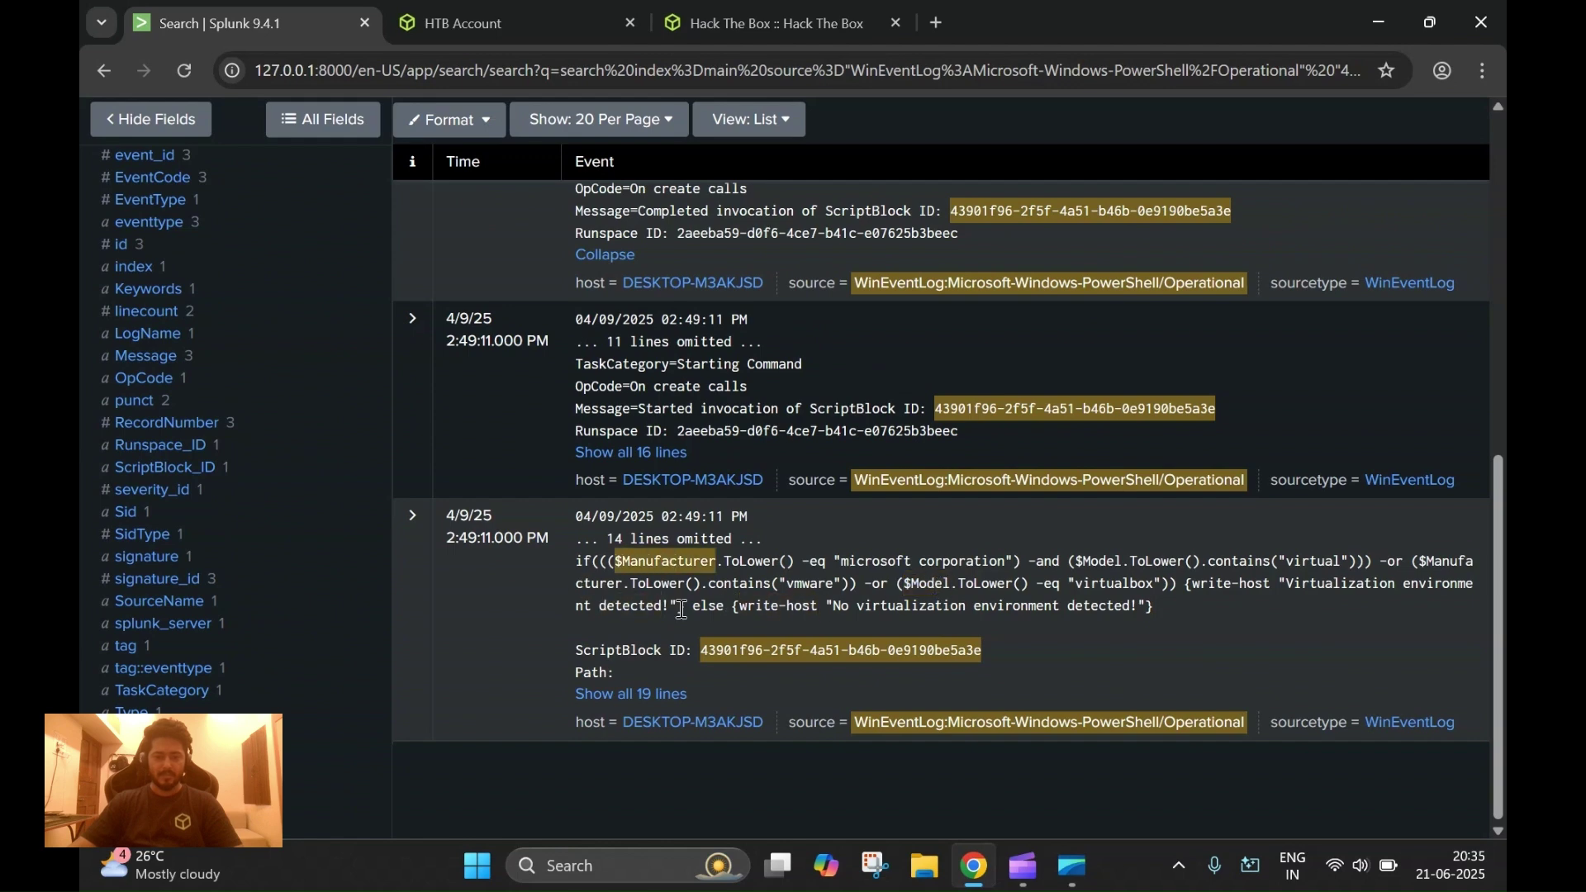
Step: Show the third matching event's full text and read it
click(634, 694)
scroll(906, 584, down, 2)
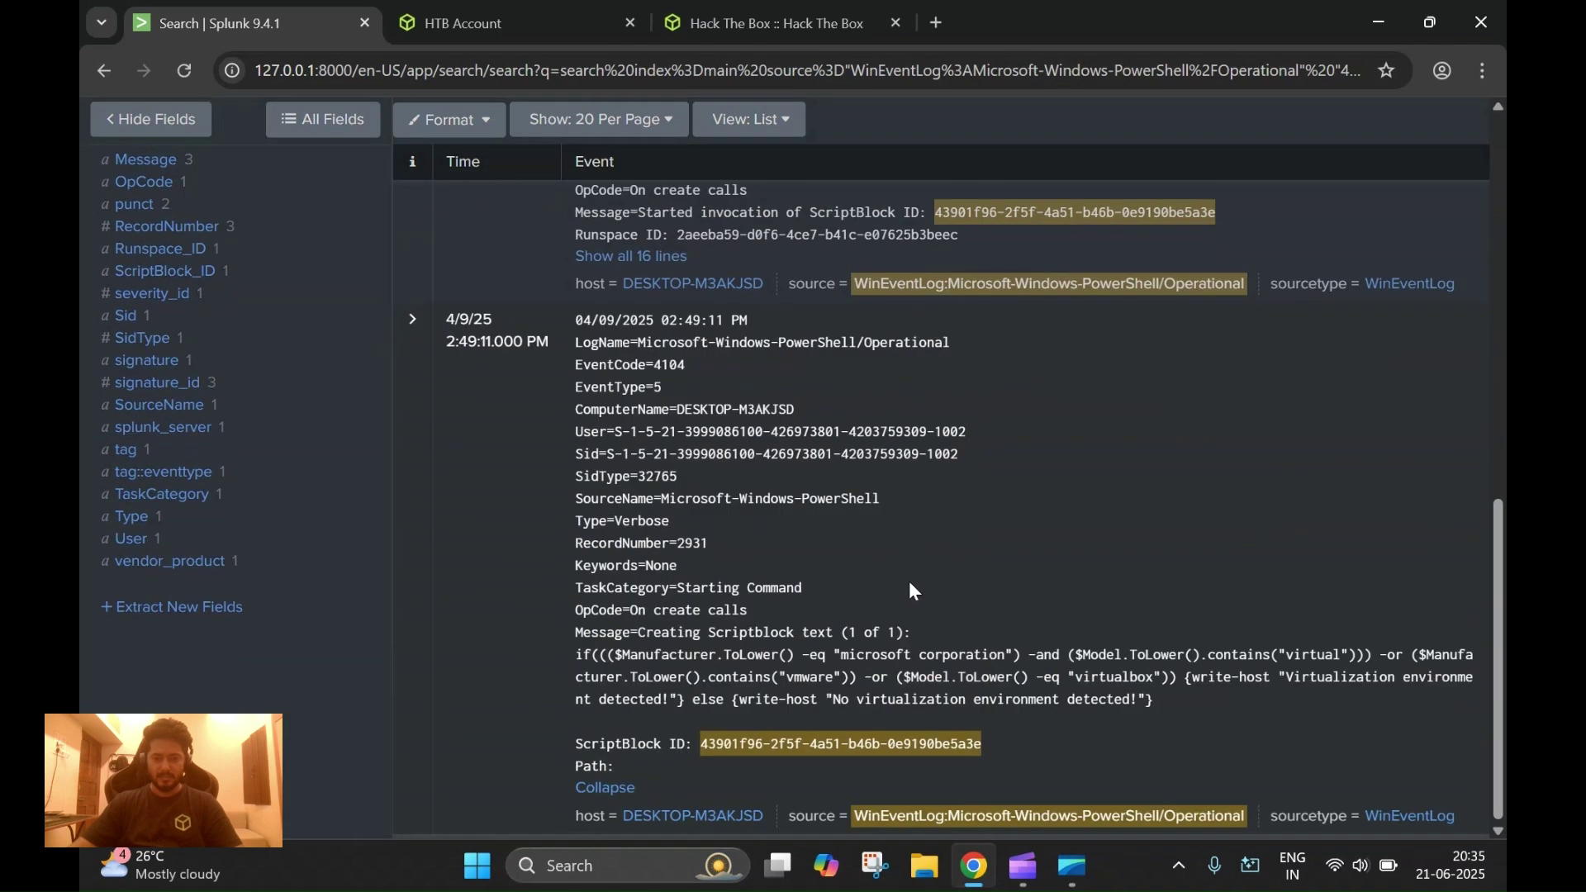
scroll(603, 501, up, 6)
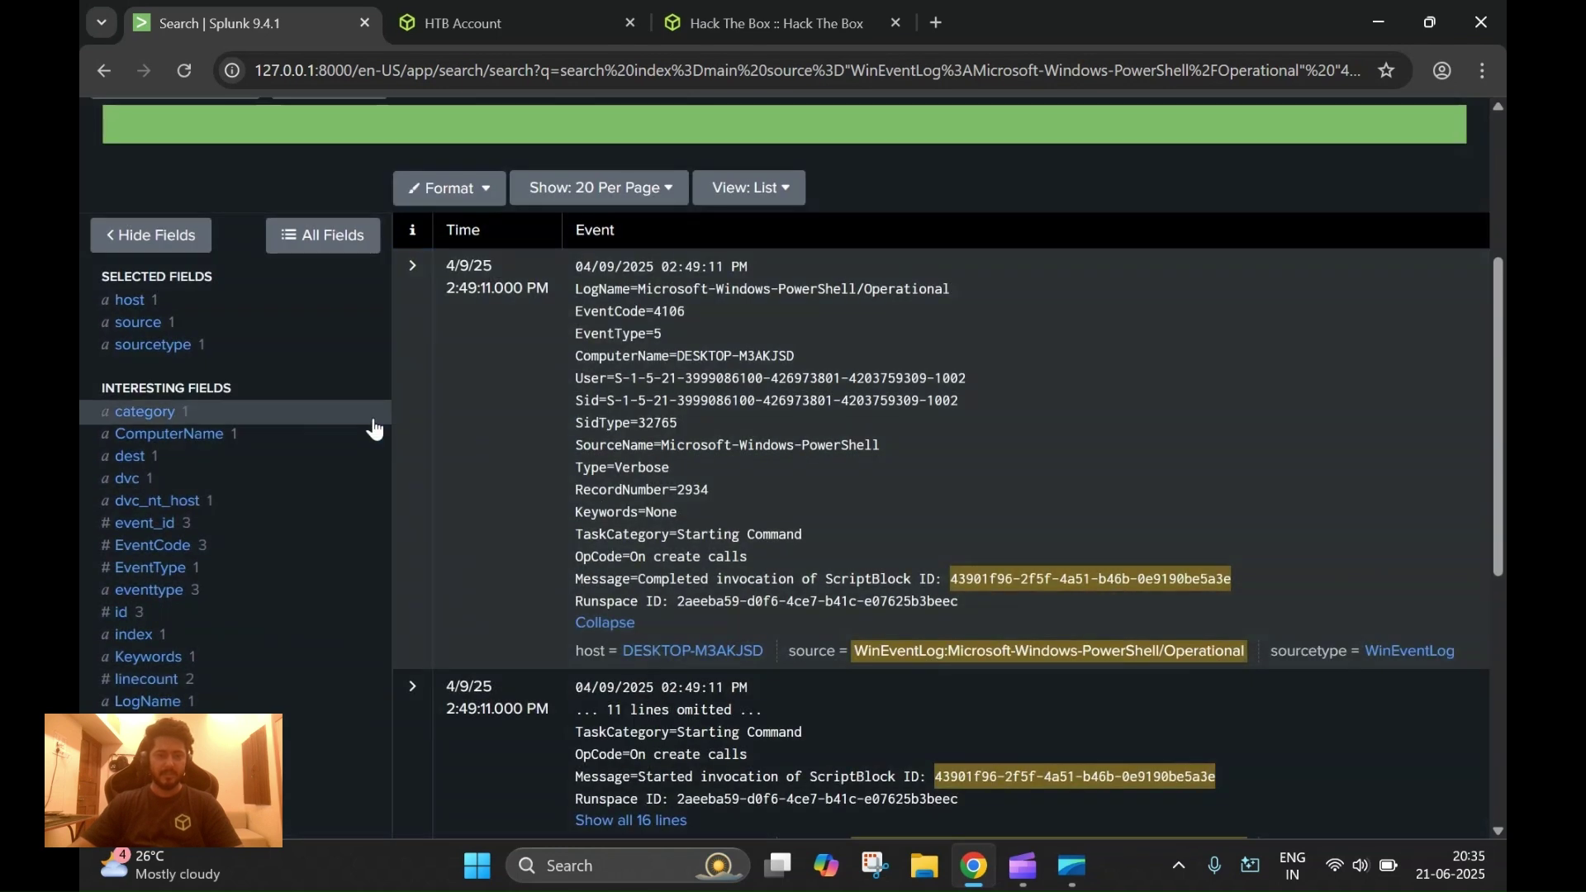
scroll(429, 479, down, 6)
scroll(433, 479, up, 8)
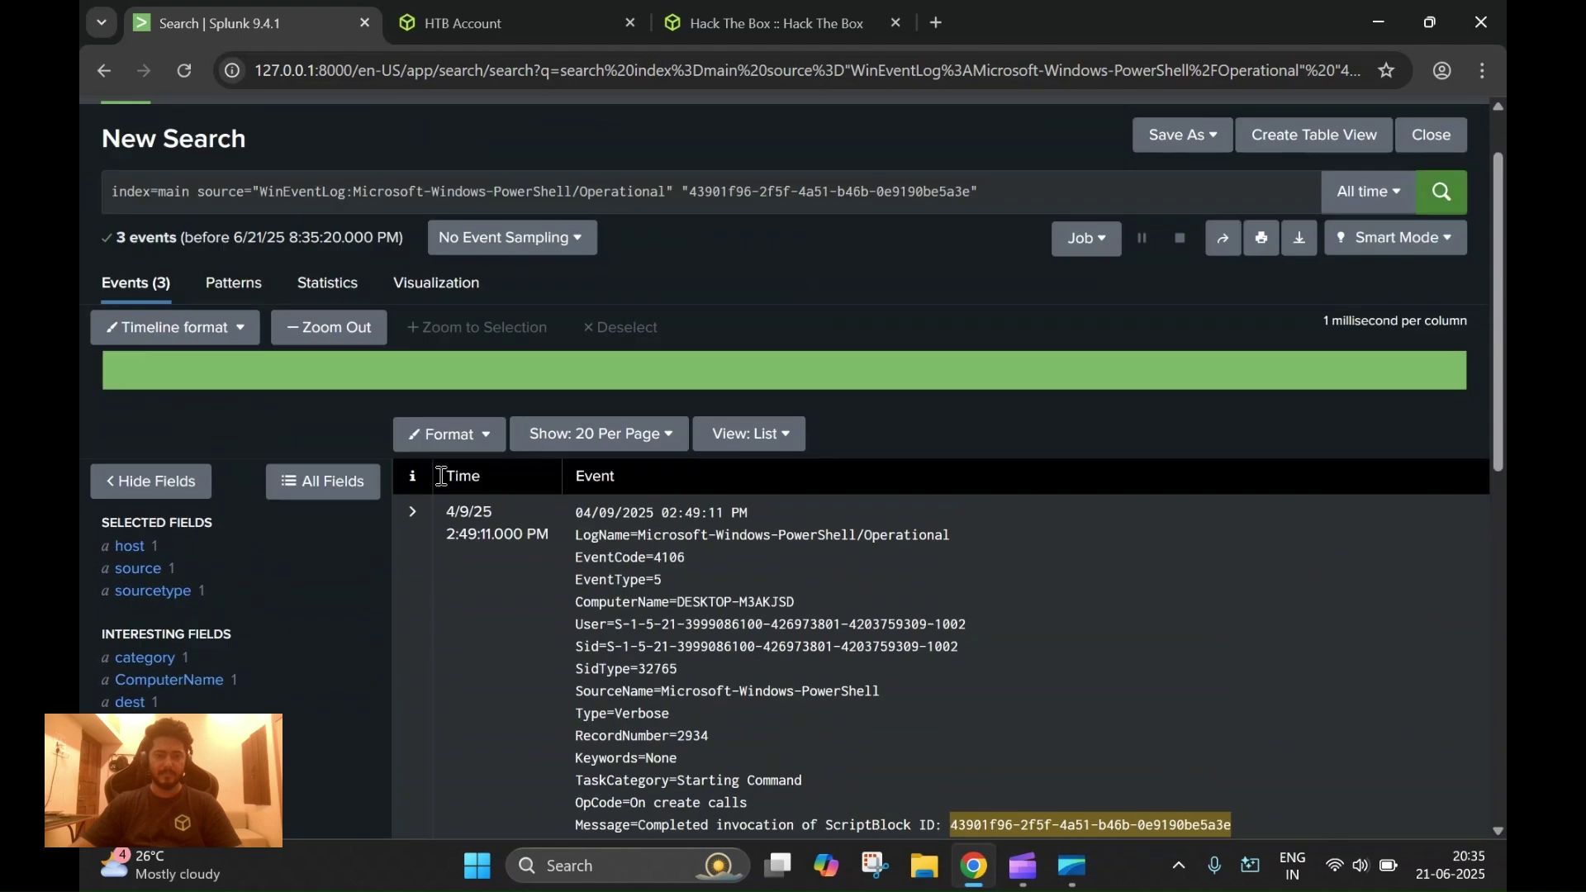
Step: Replace the quoted GUID with "4104" and run the Operational search
drag(976, 273, 704, 272)
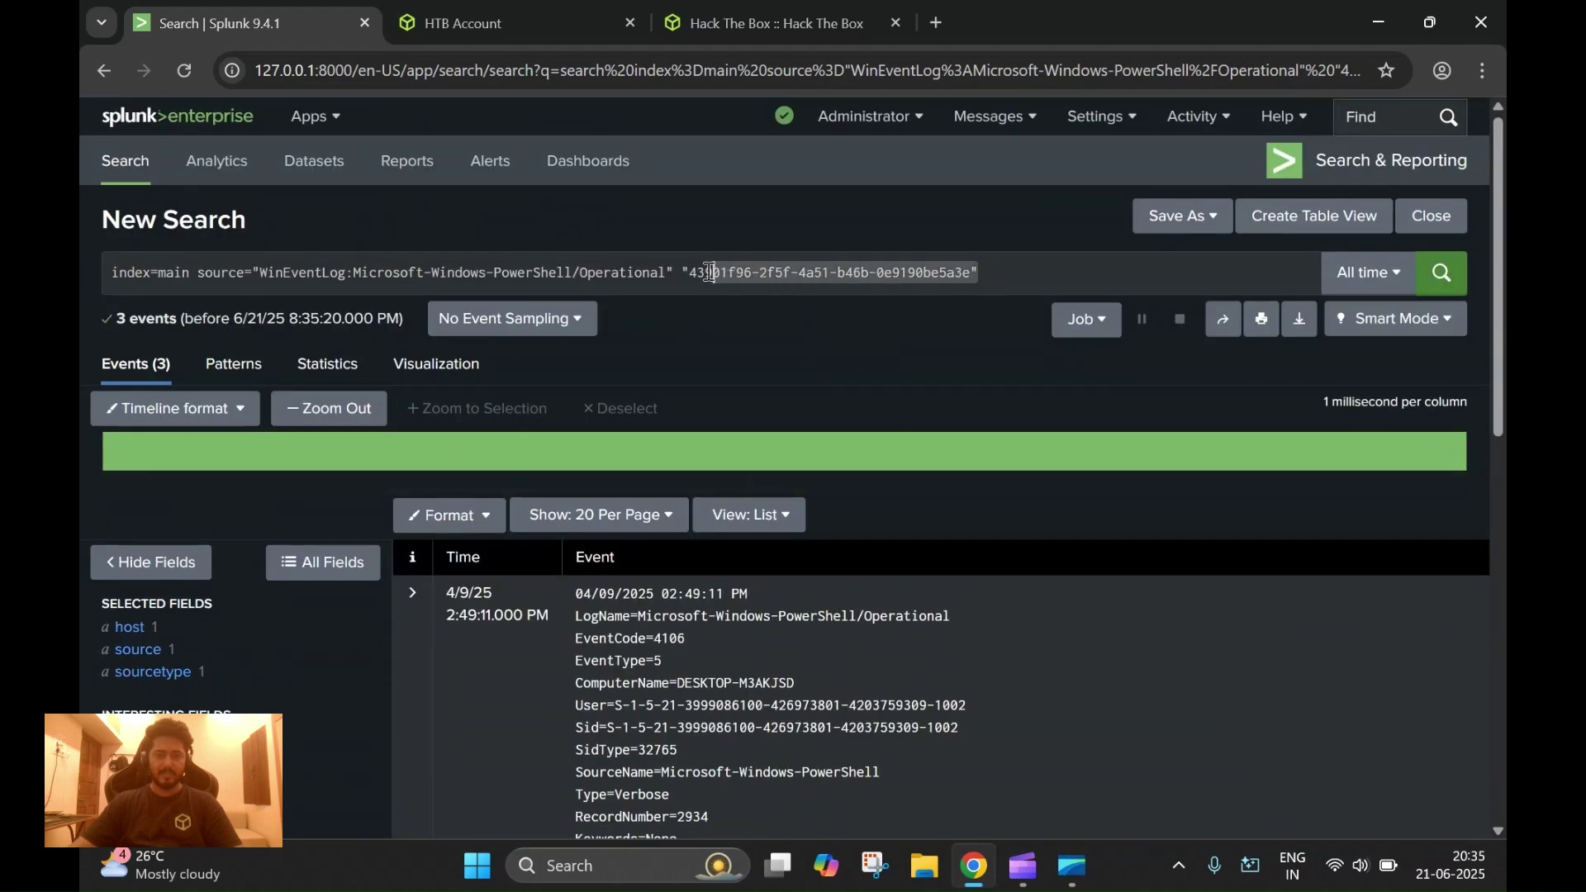
key(BackSpace)
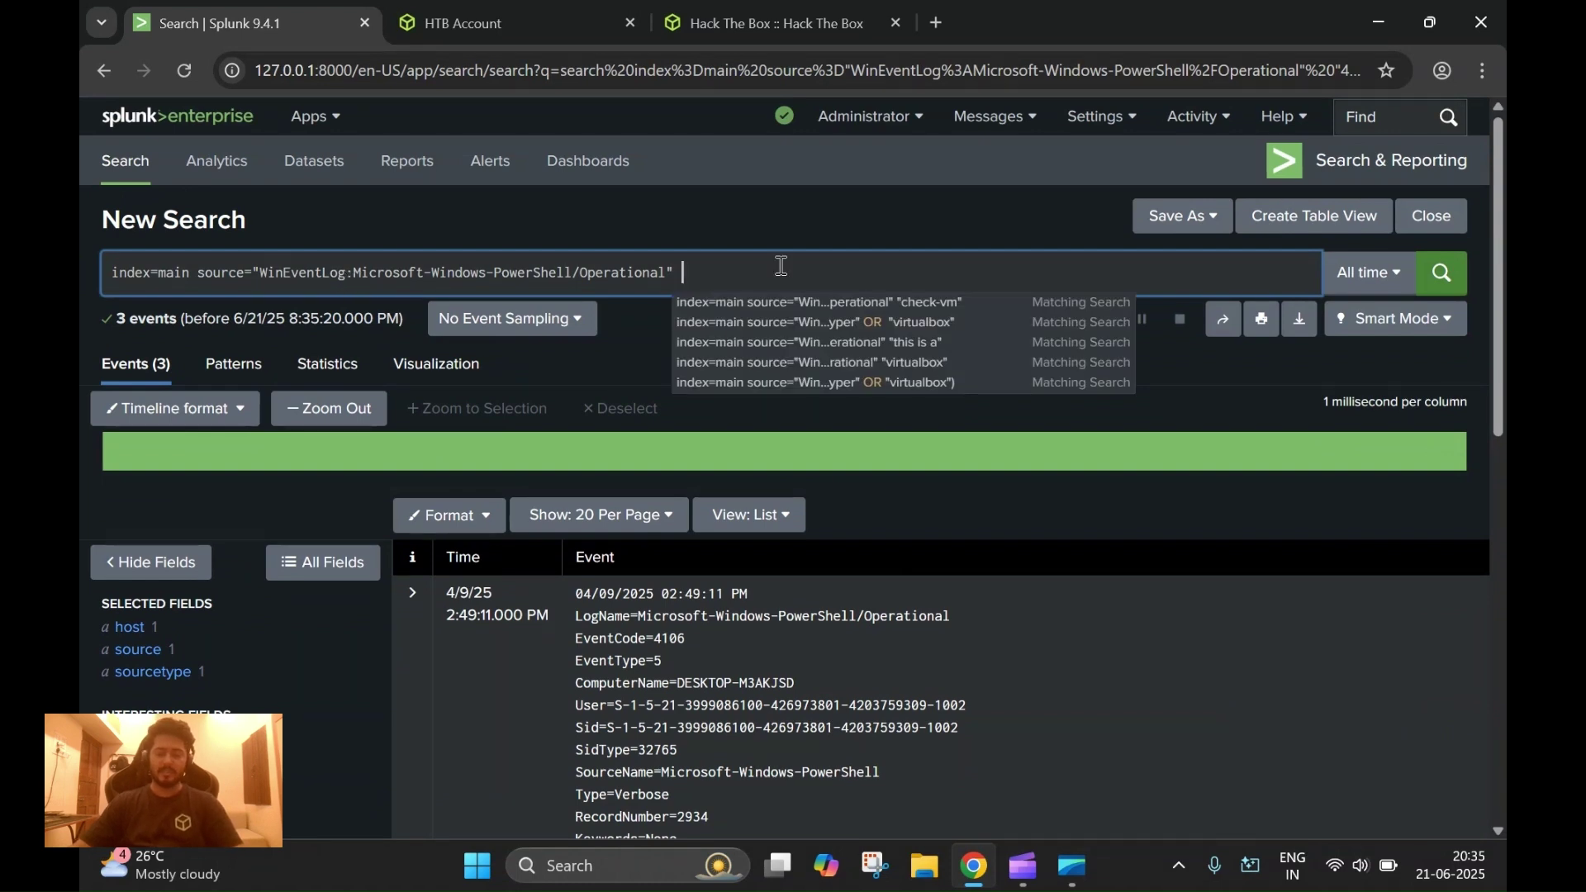
text(4104")
key(Return)
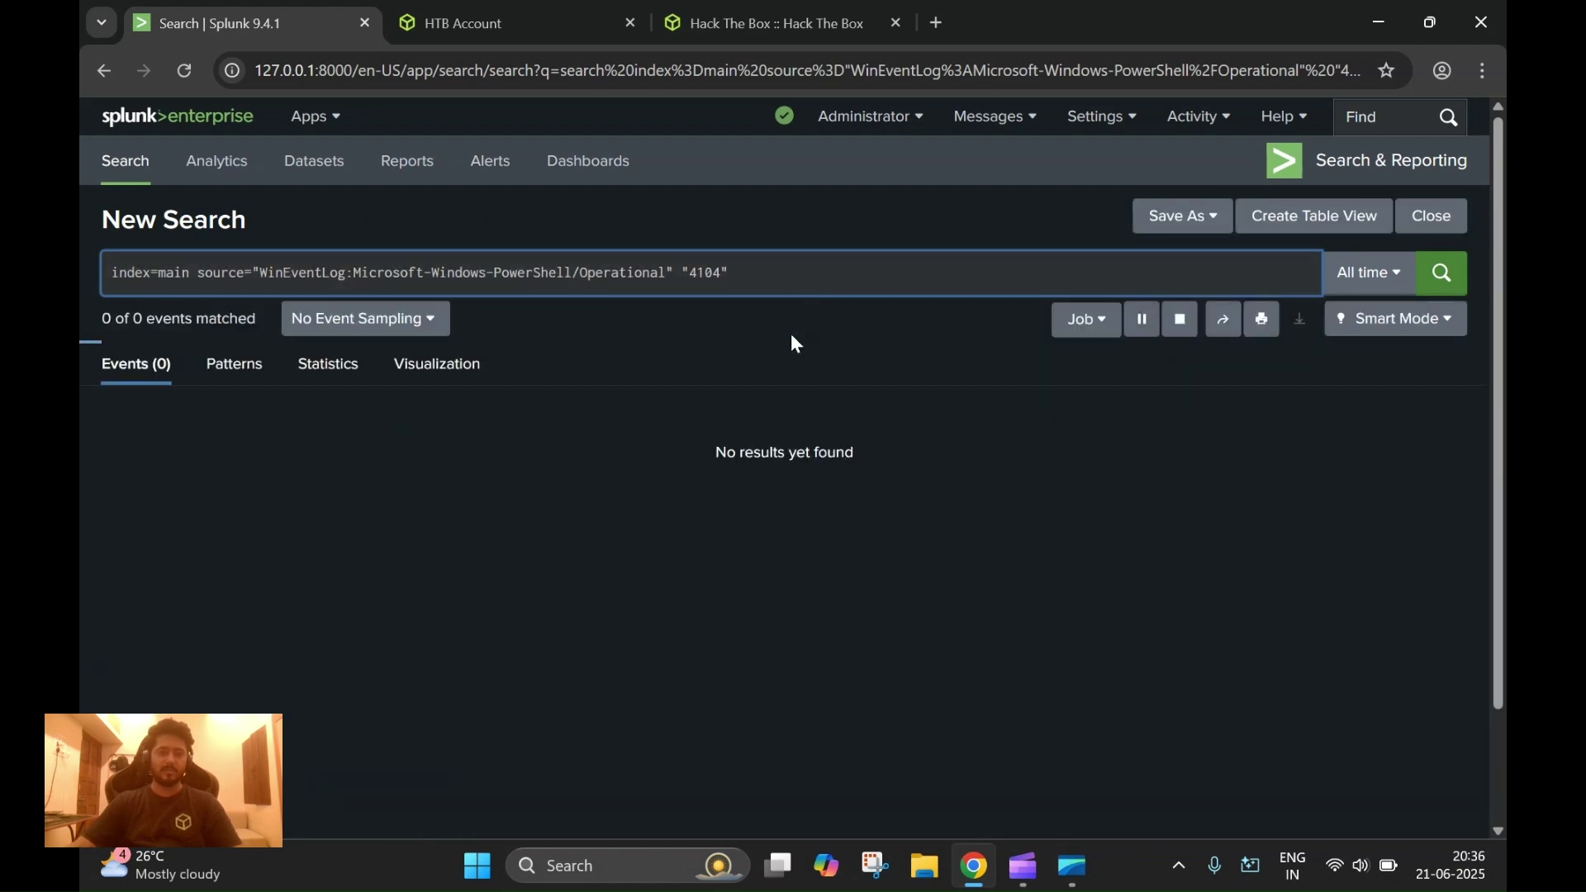
Step: Scroll through the 4104 results to the 281-line event at 2:50:53 PM
scroll(788, 339, down, 5)
scroll(788, 332, down, 10)
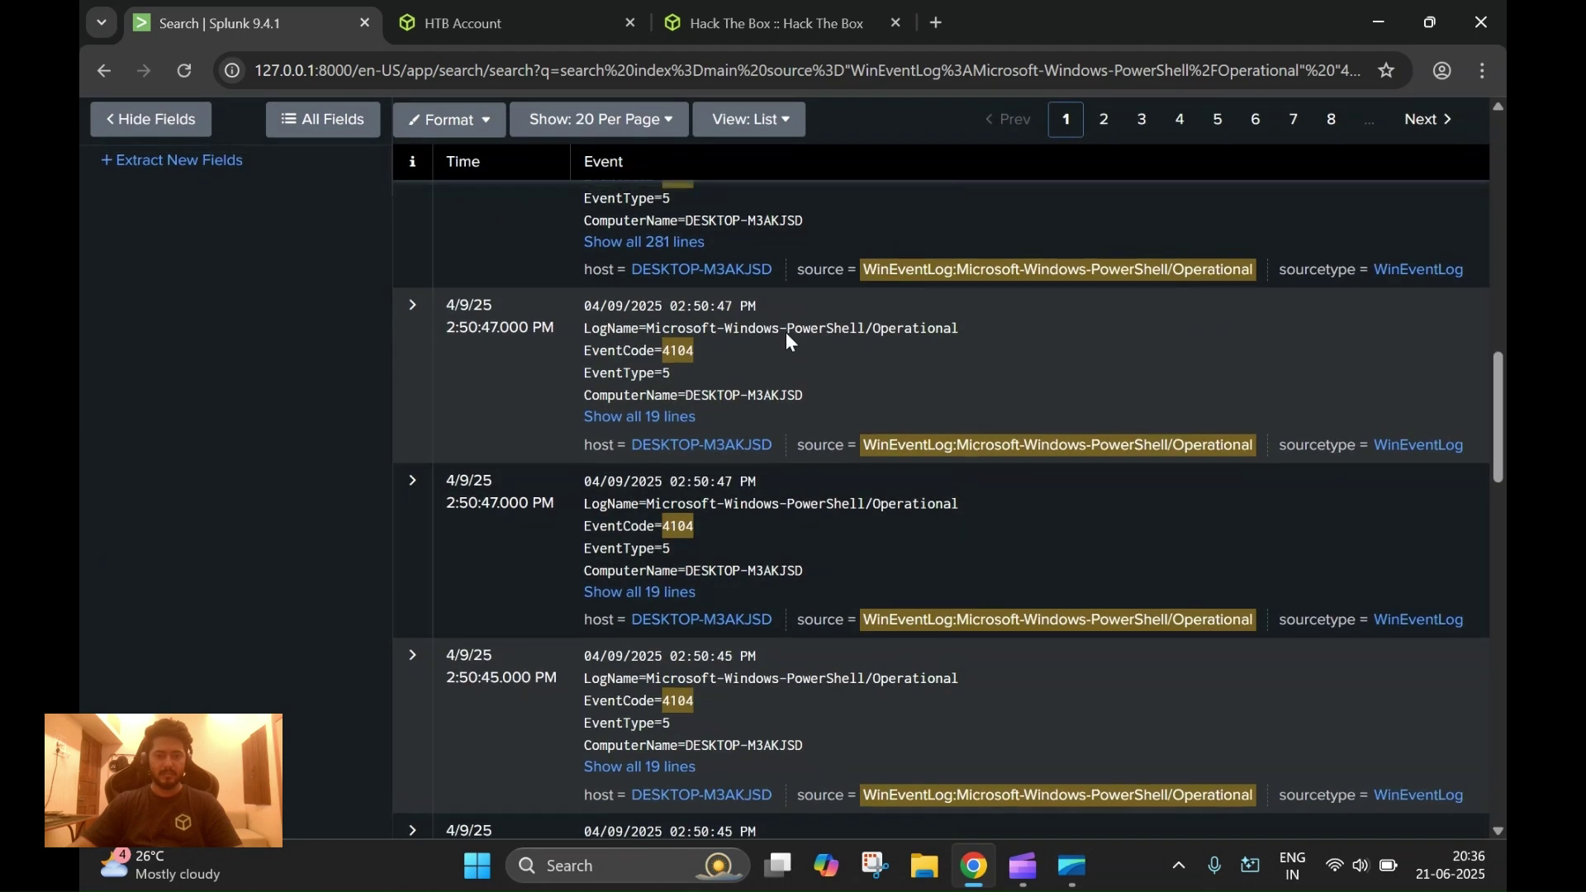
scroll(788, 333, up, 3)
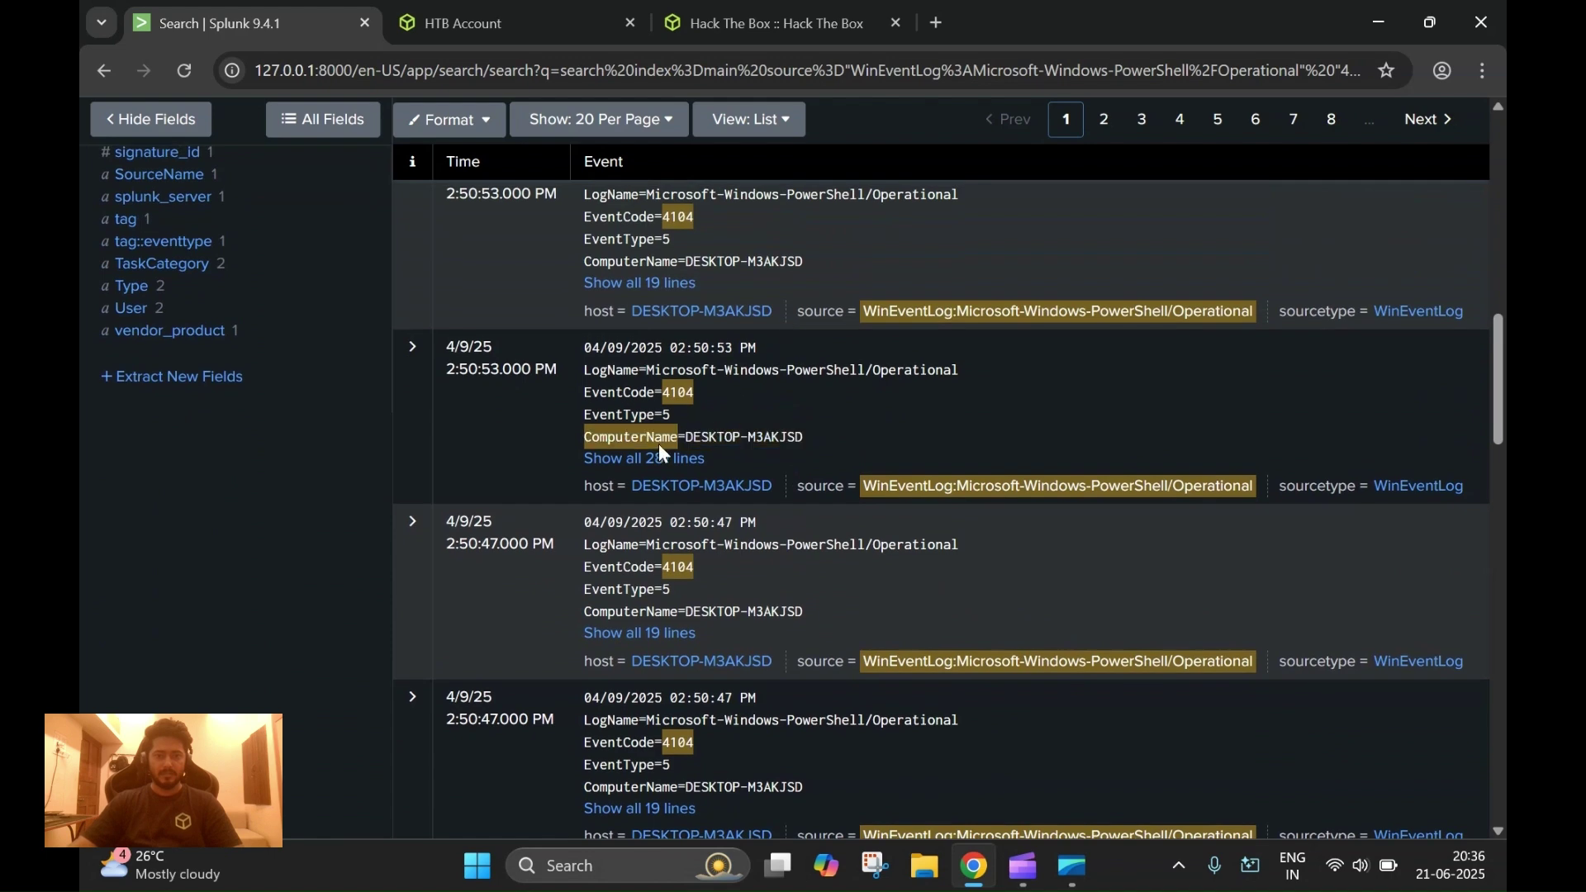
scroll(658, 444, down, 6)
scroll(659, 443, down, 6)
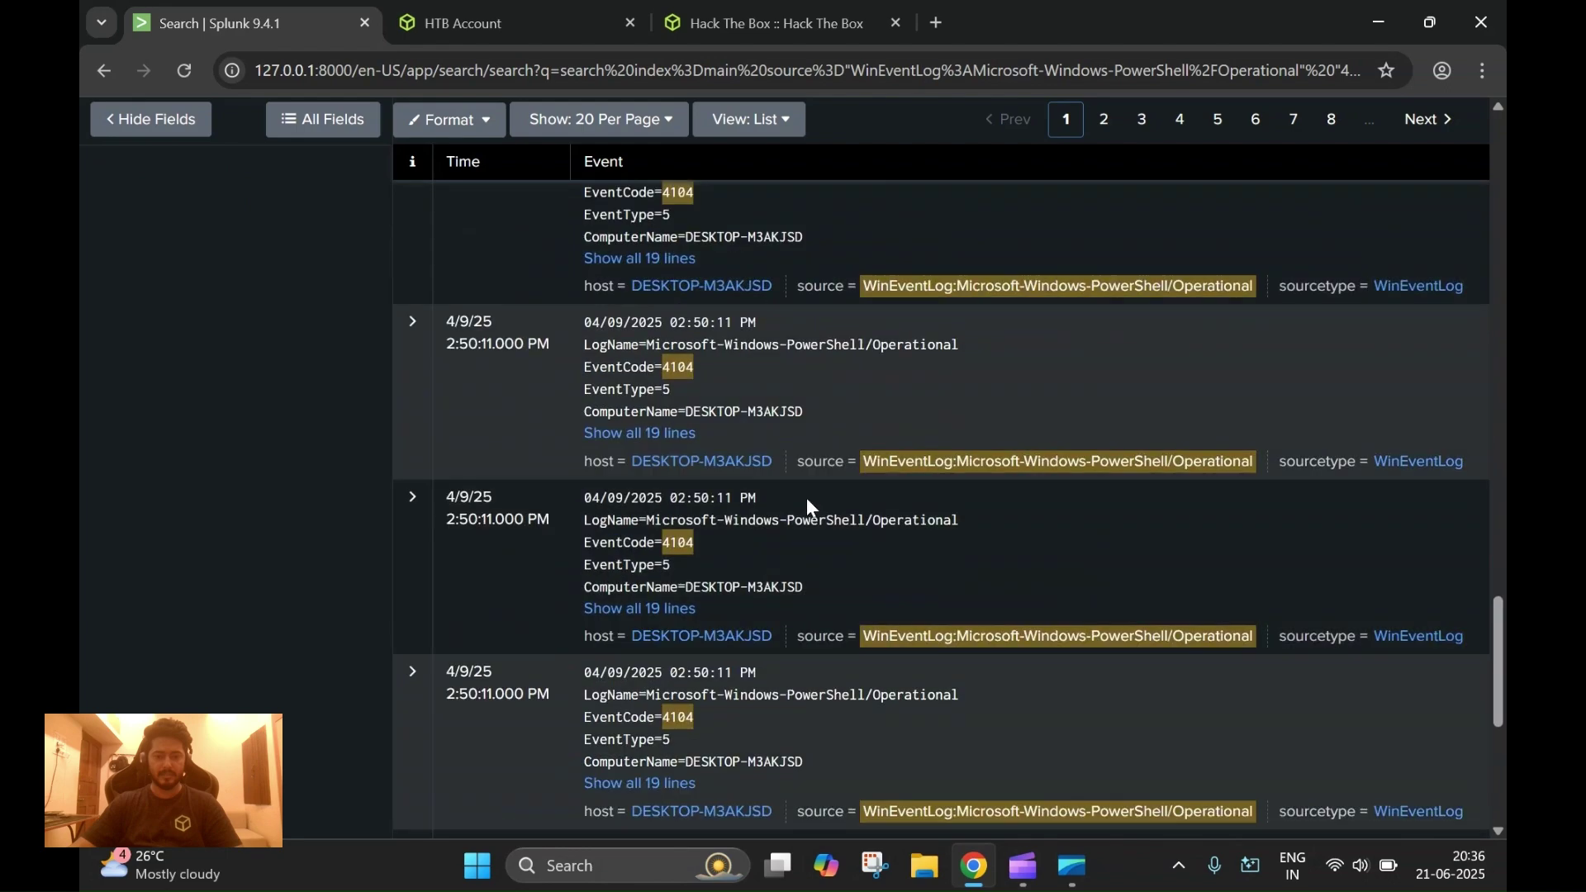
scroll(809, 505, down, 5)
scroll(786, 492, up, 15)
scroll(782, 494, down, 7)
scroll(783, 492, down, 6)
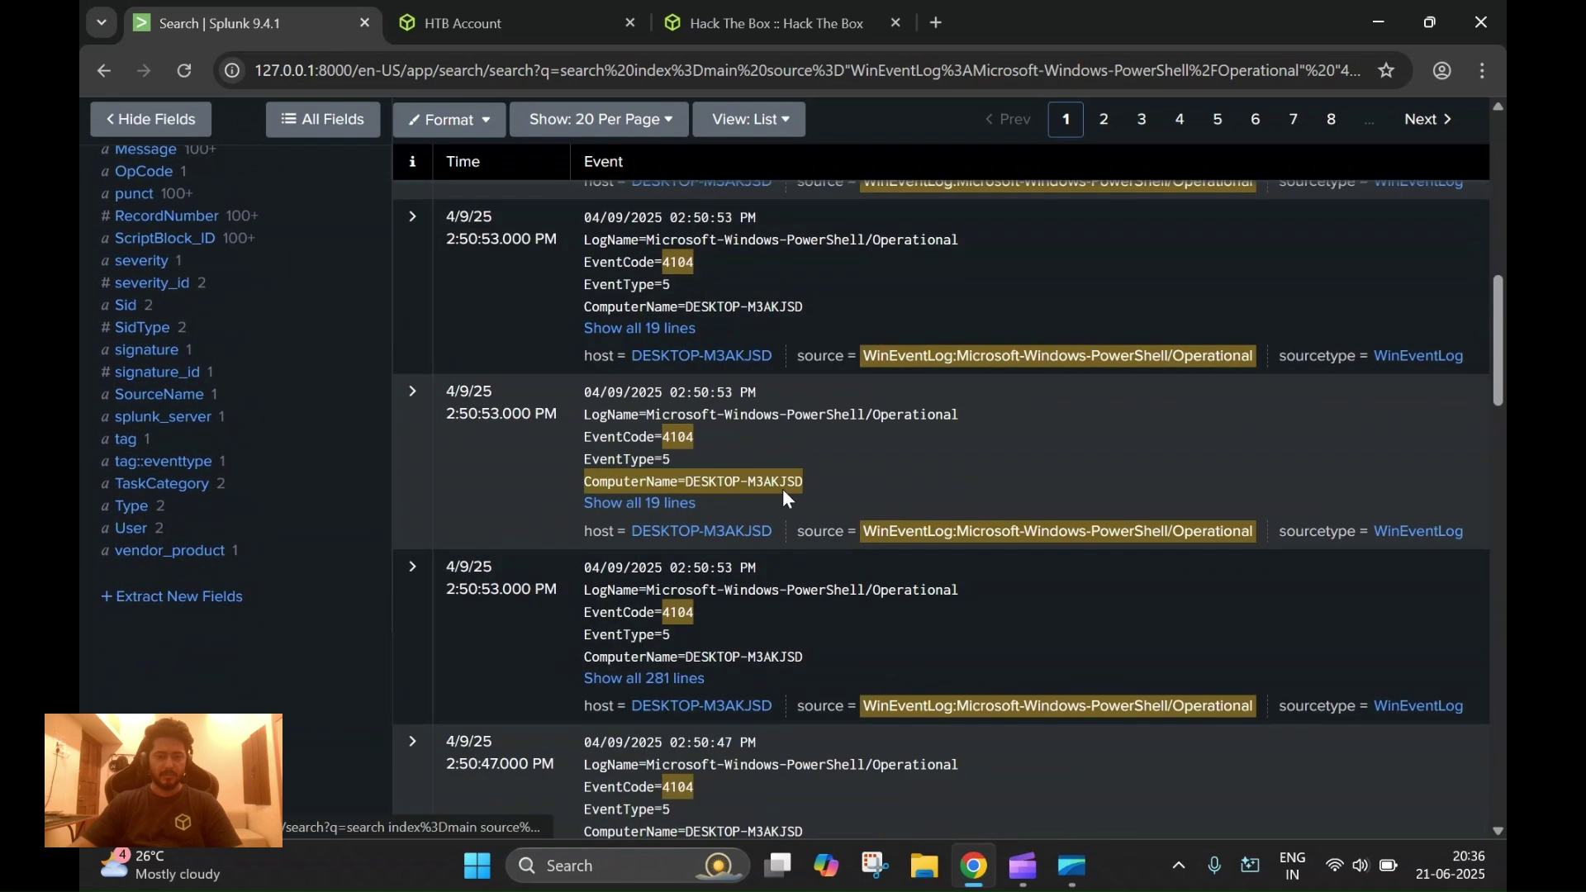
scroll(781, 488, down, 1)
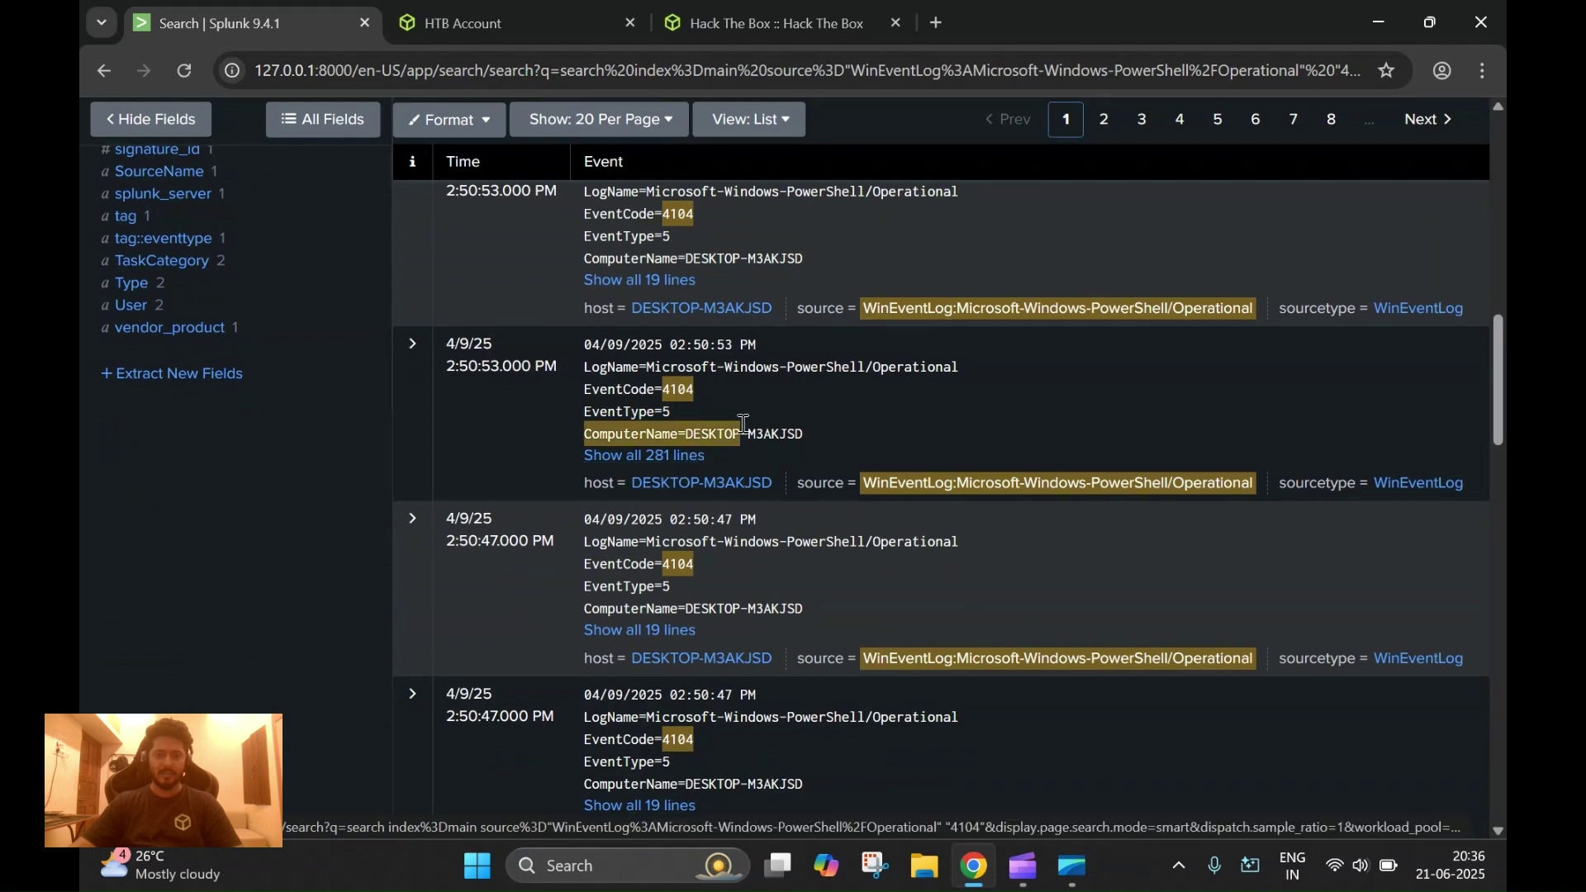
Step: Expand the 281-line 4104 event and read through its full PowerShell script
click(406, 416)
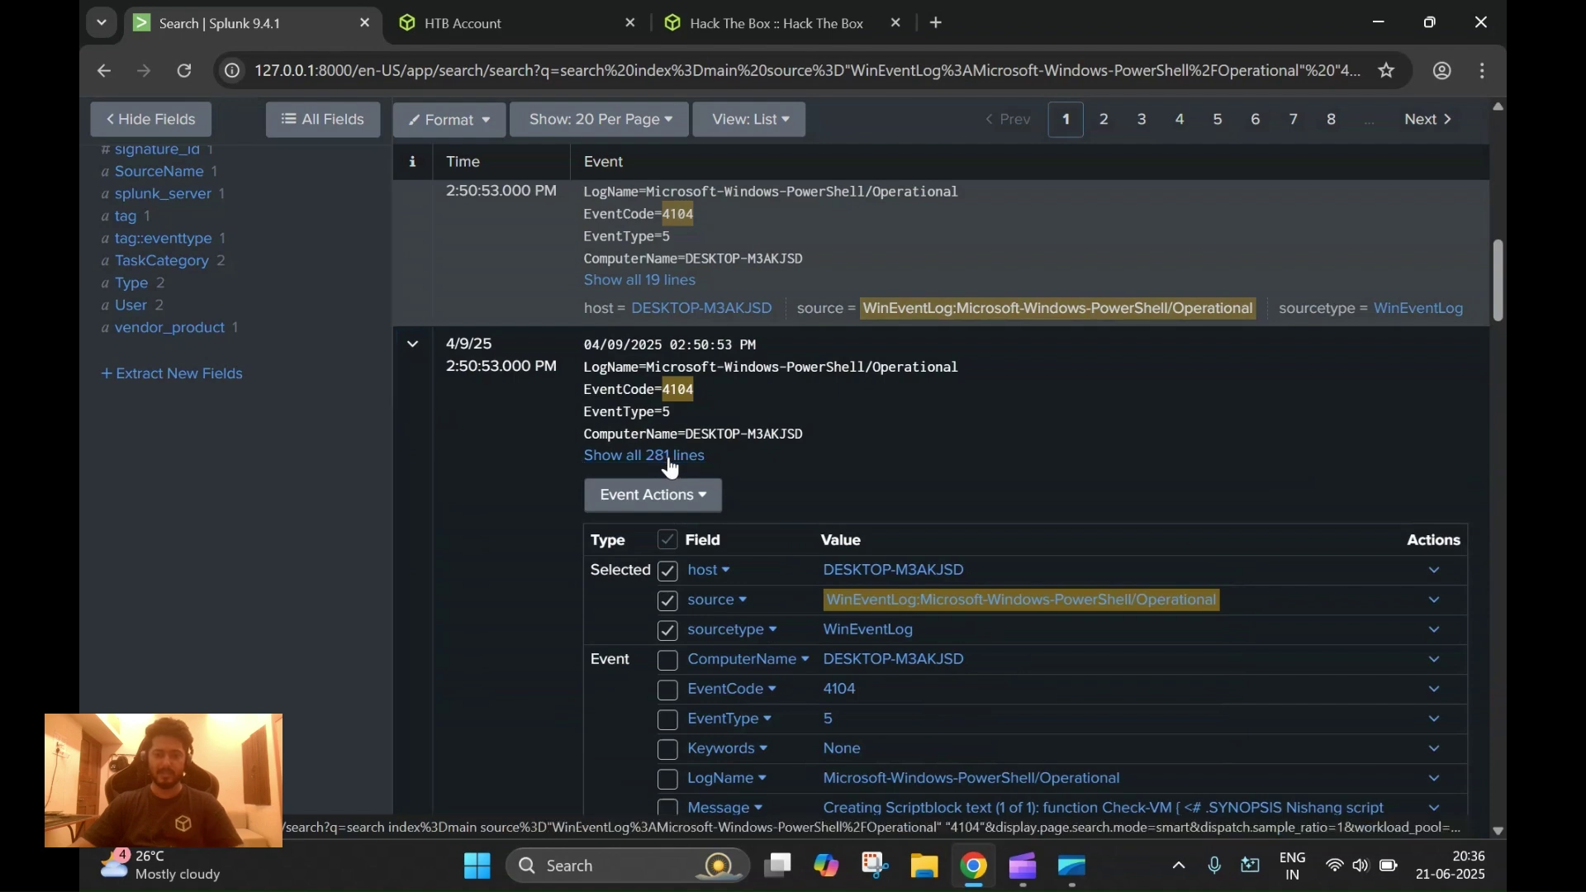
click(671, 456)
scroll(708, 453, down, 5)
scroll(709, 452, down, 2)
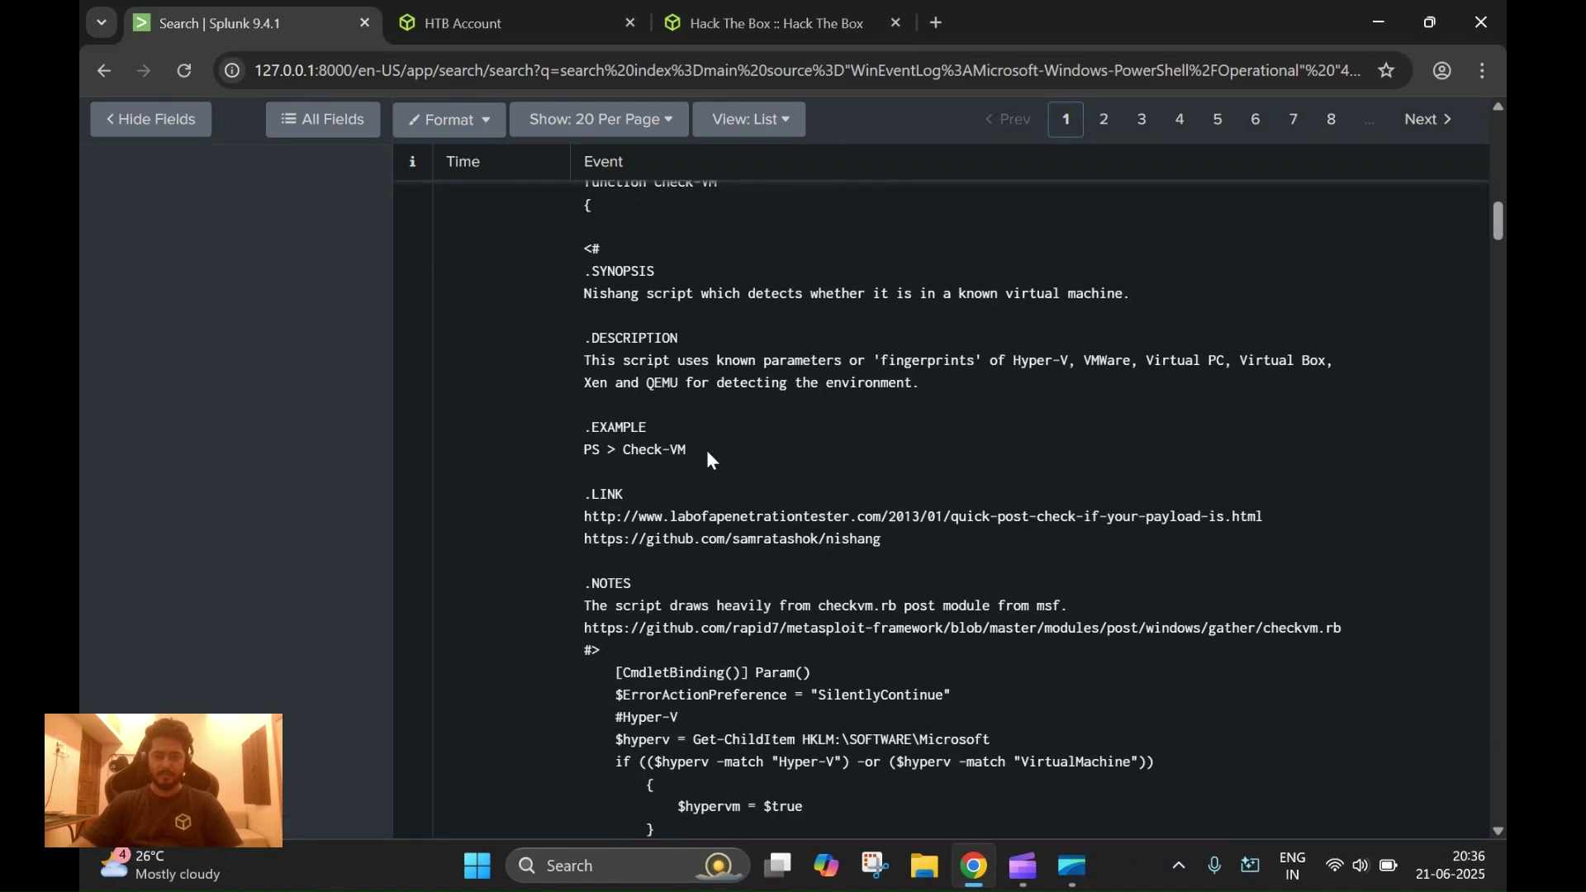
scroll(708, 453, down, 10)
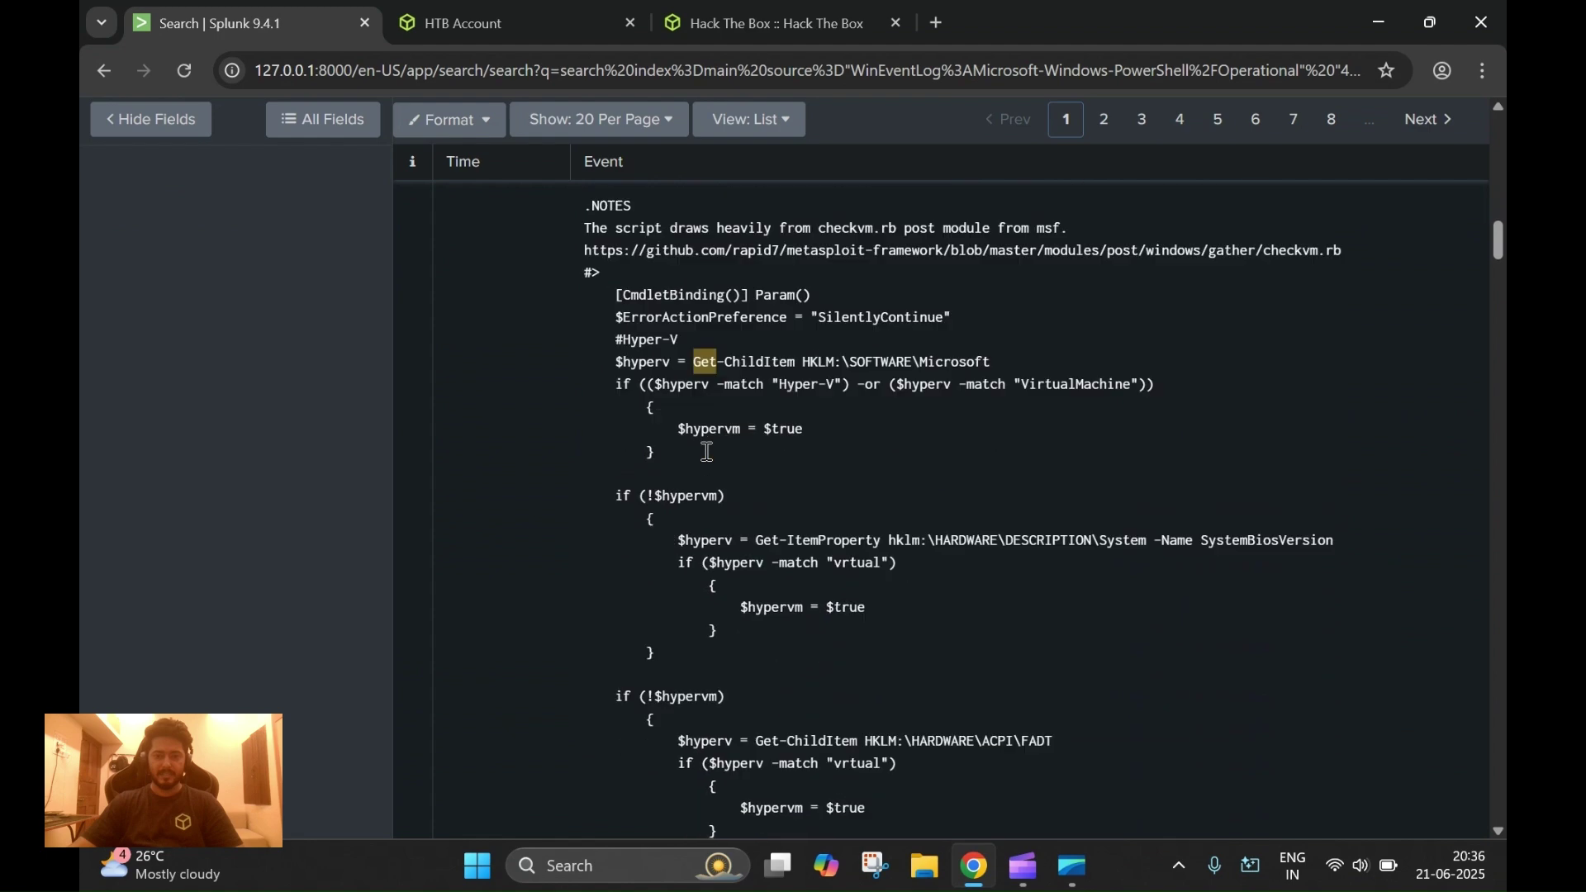
scroll(715, 454, down, 4)
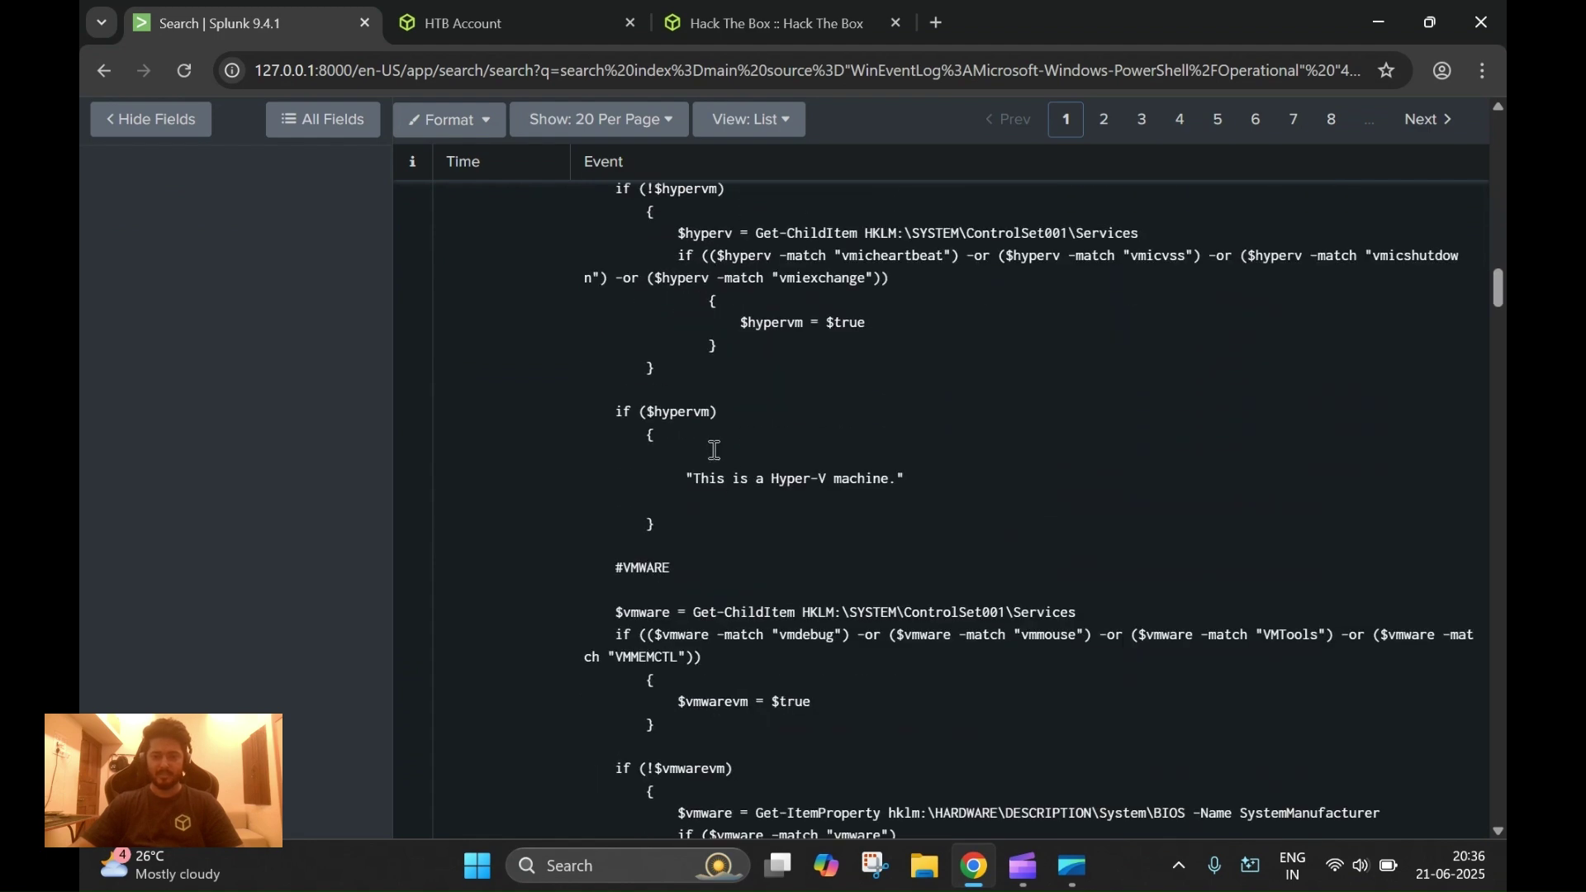
scroll(715, 458, down, 4)
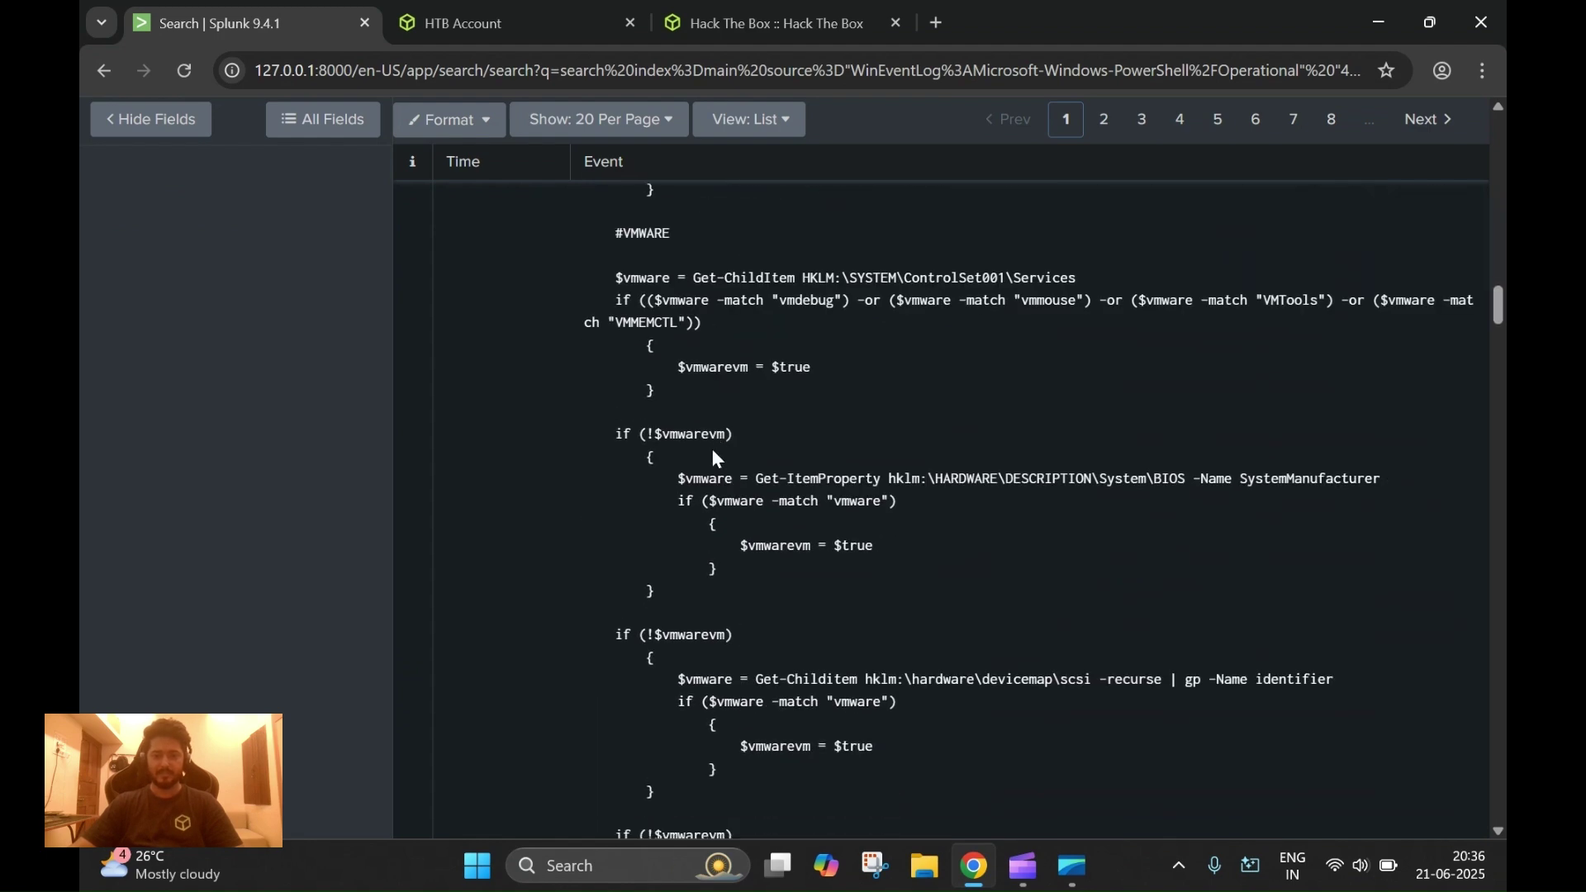
scroll(714, 454, up, 7)
scroll(714, 452, up, 4)
scroll(715, 450, down, 8)
scroll(715, 450, down, 3)
scroll(870, 395, down, 3)
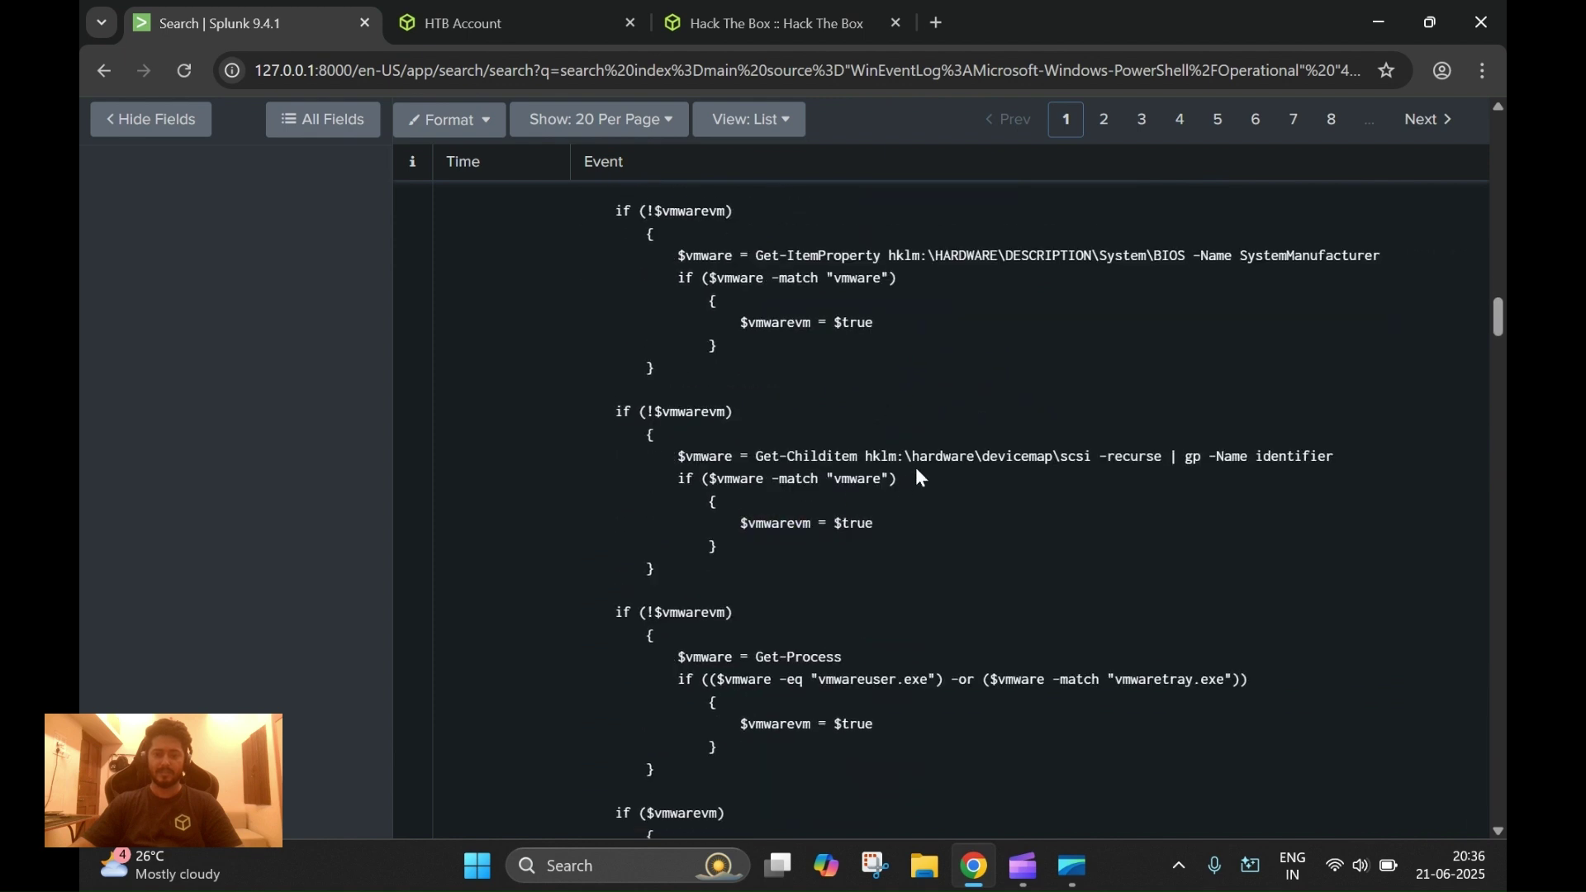
scroll(917, 475, down, 4)
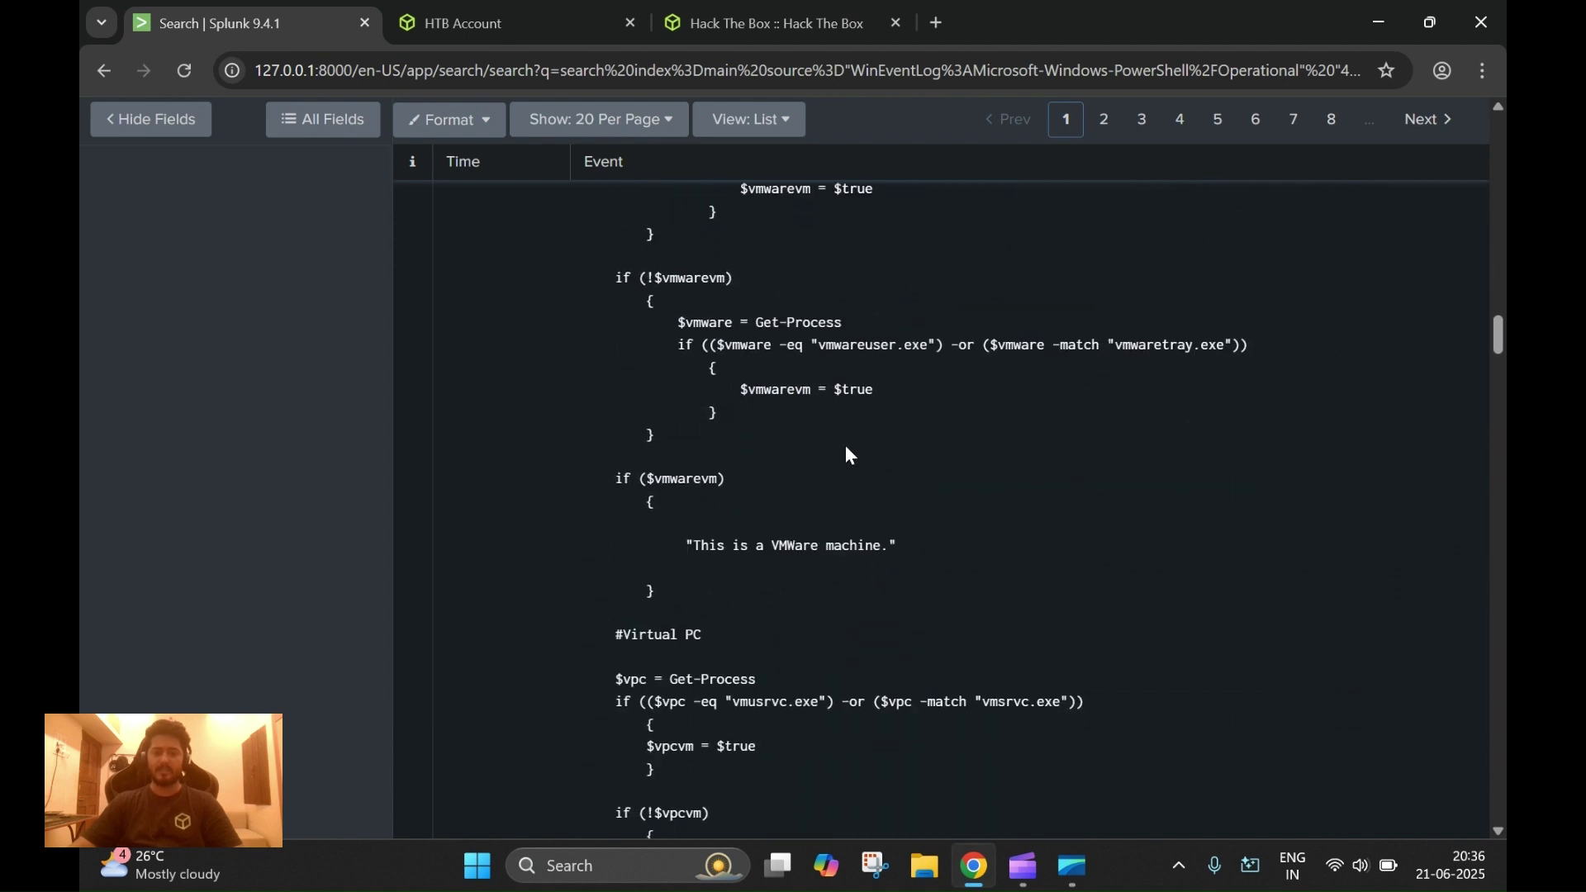
scroll(848, 461, down, 4)
scroll(849, 460, up, 2)
scroll(851, 462, up, 2)
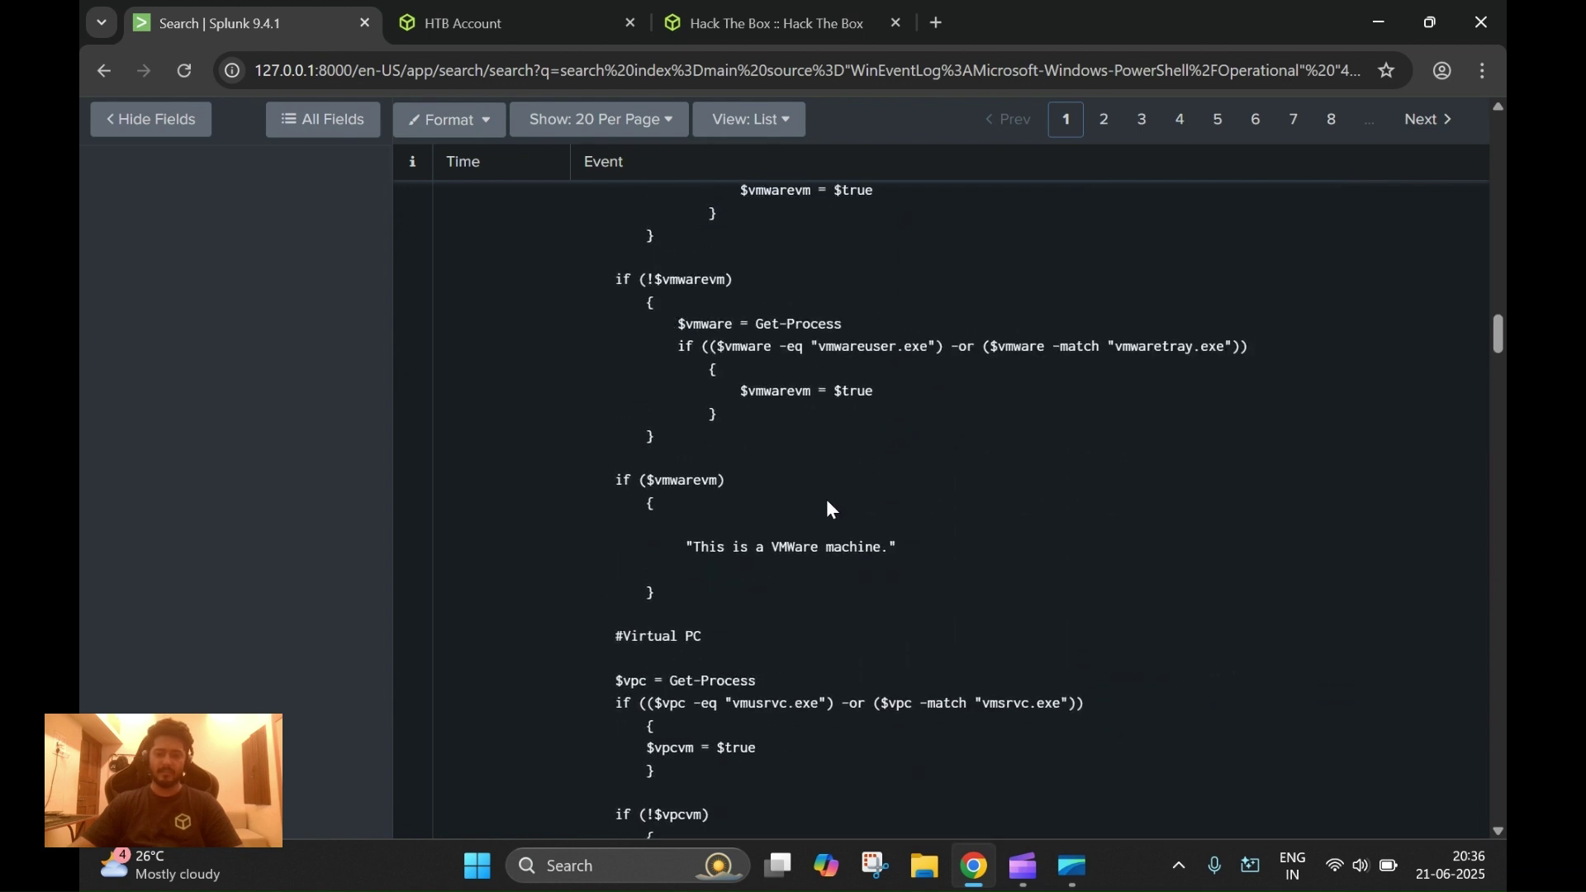
scroll(846, 496, up, 4)
scroll(950, 479, up, 6)
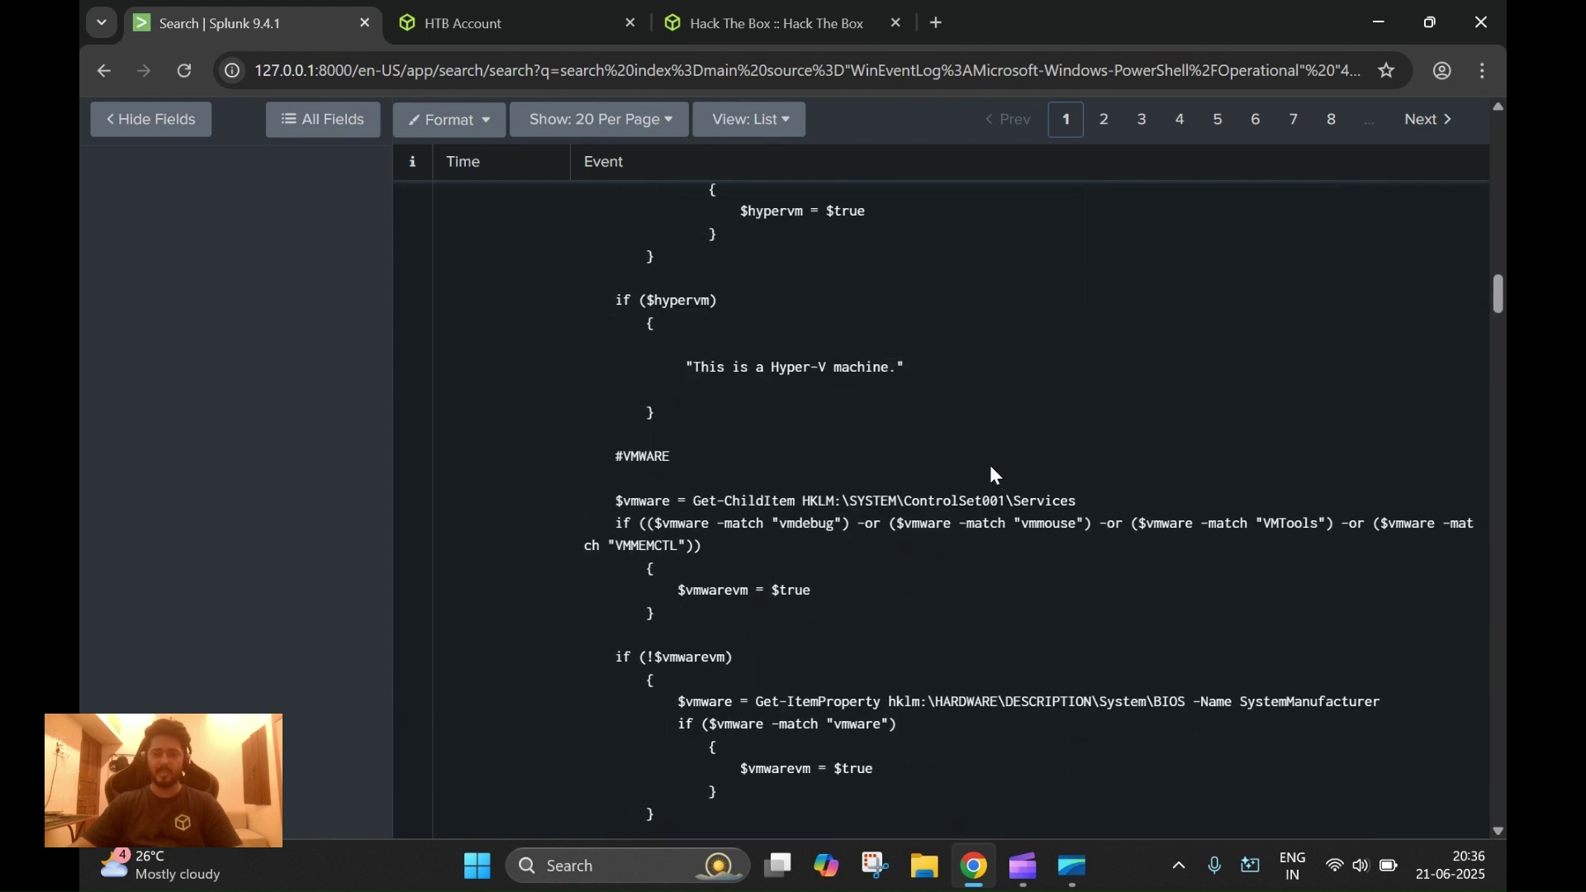
scroll(983, 462, up, 6)
scroll(974, 462, up, 20)
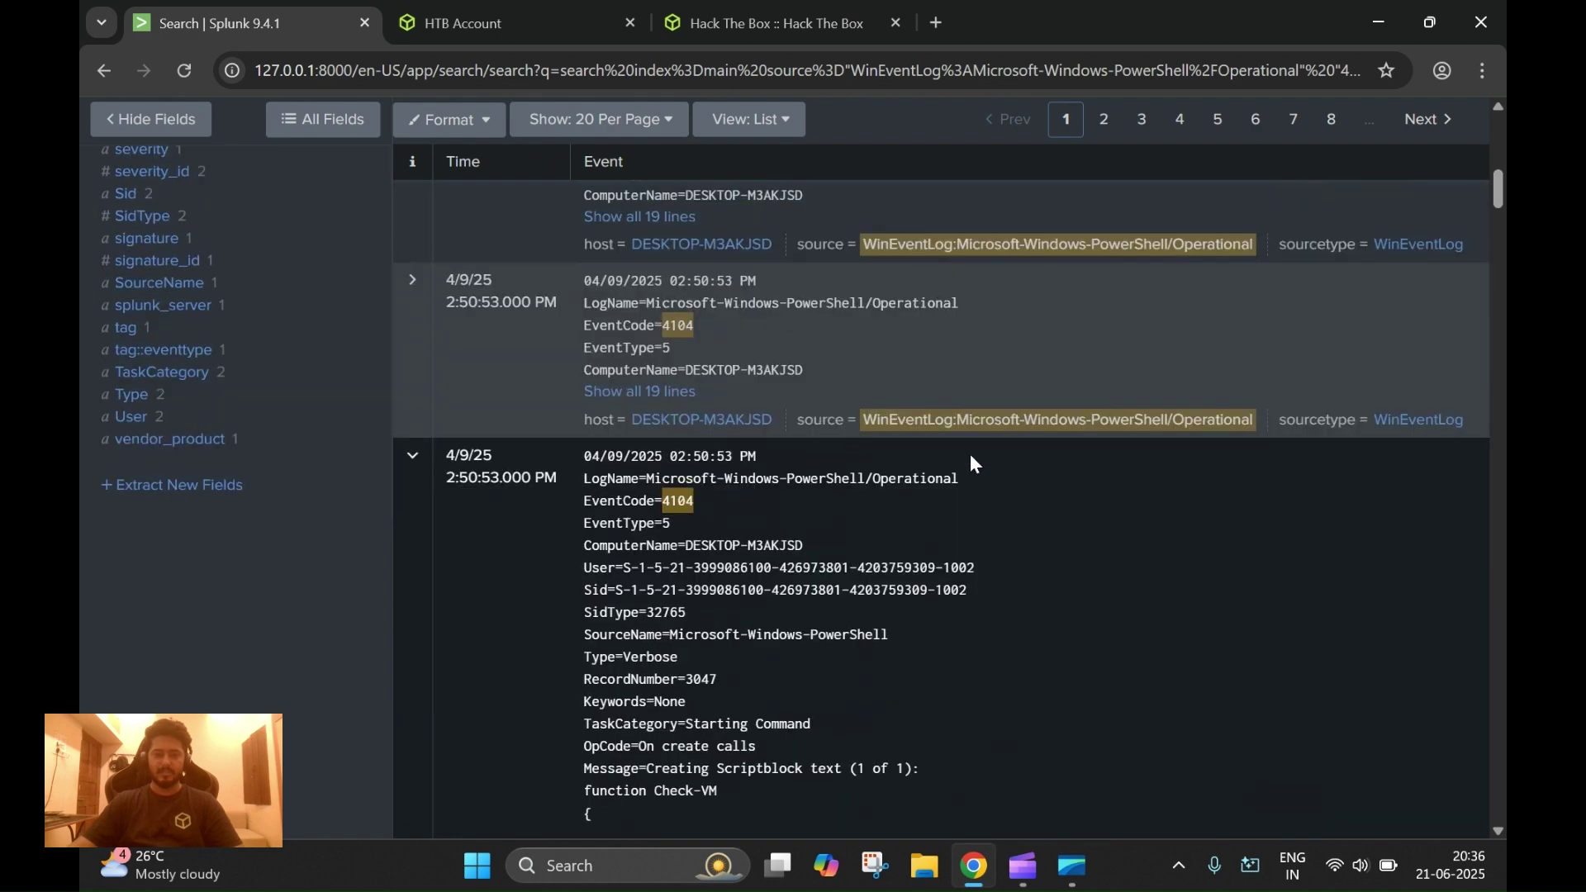
scroll(971, 463, down, 6)
scroll(908, 467, down, 1)
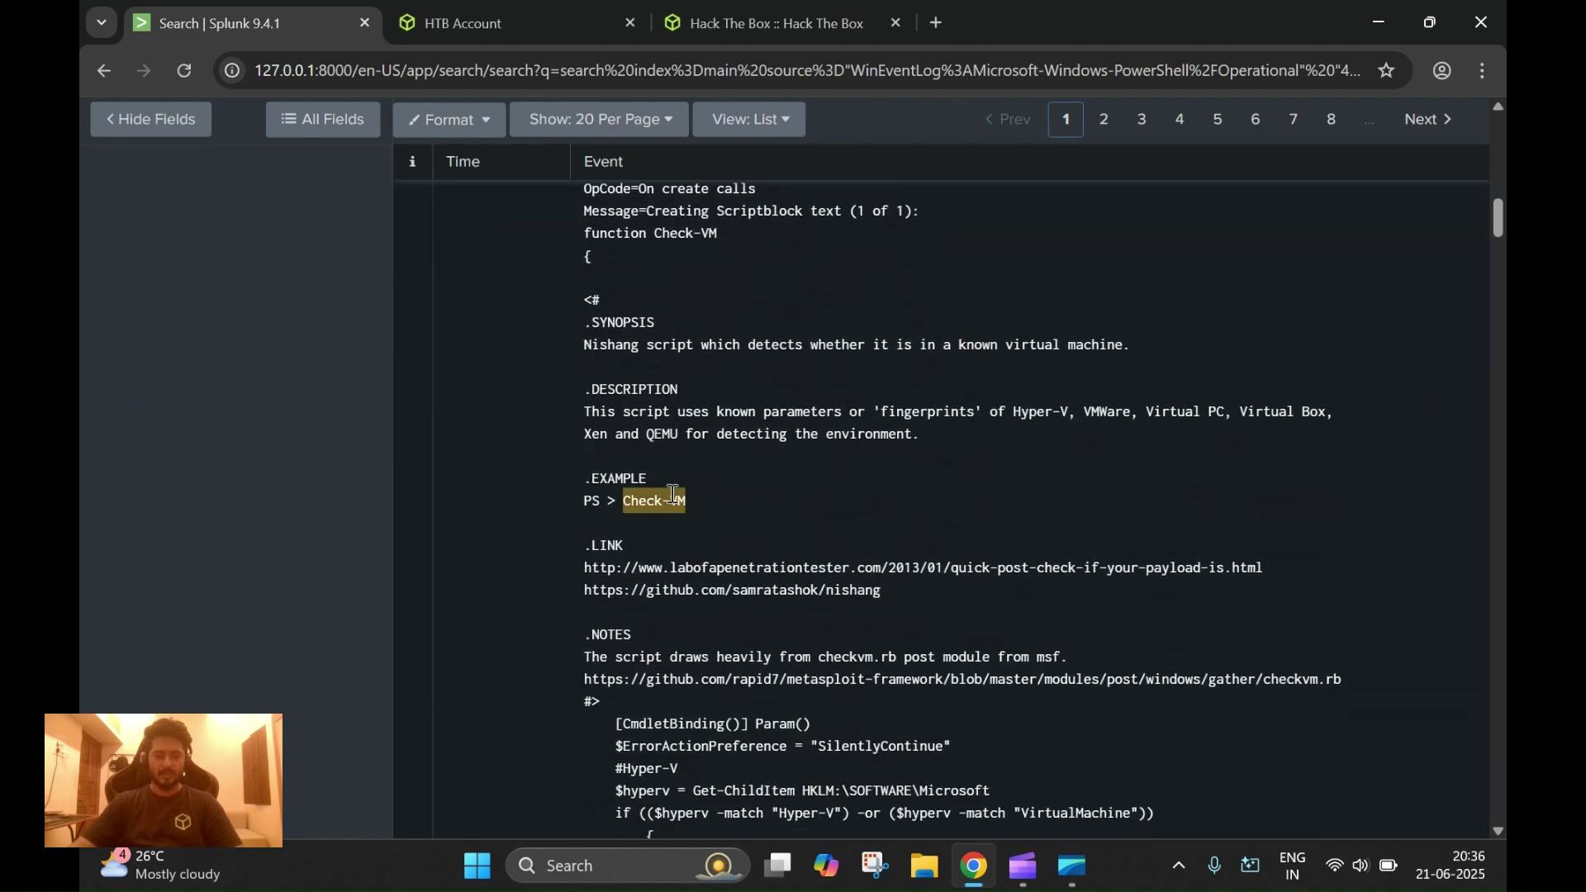
Step: Select the function name Check-VM on the 'function Check-VM' line
drag(685, 500, 624, 501)
scroll(626, 497, down, 4)
scroll(626, 497, up, 3)
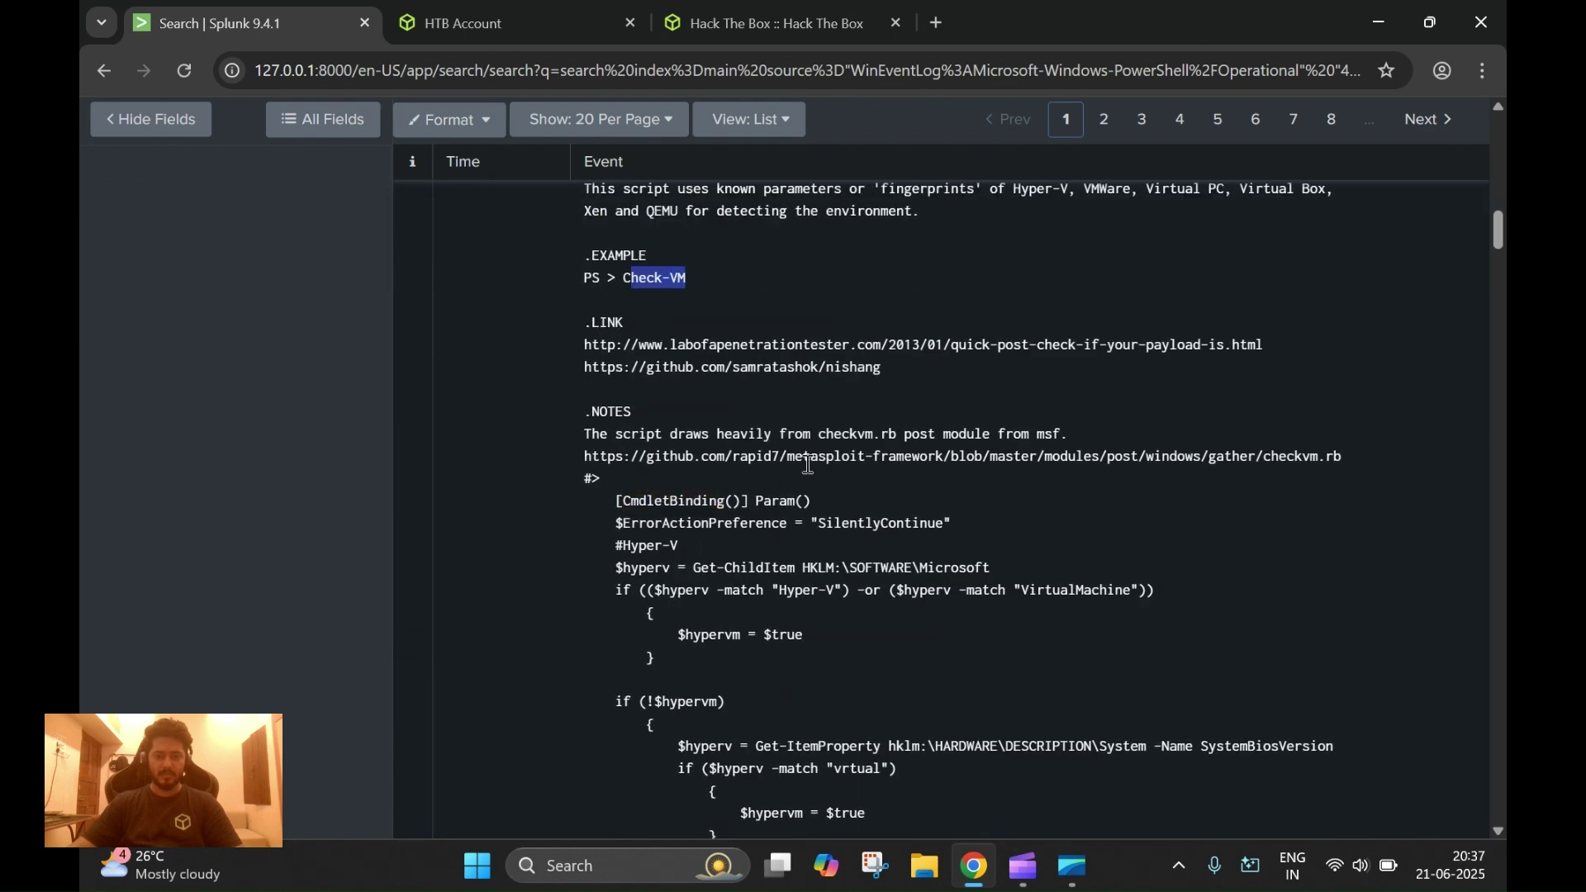
scroll(805, 466, up, 1)
scroll(805, 473, up, 3)
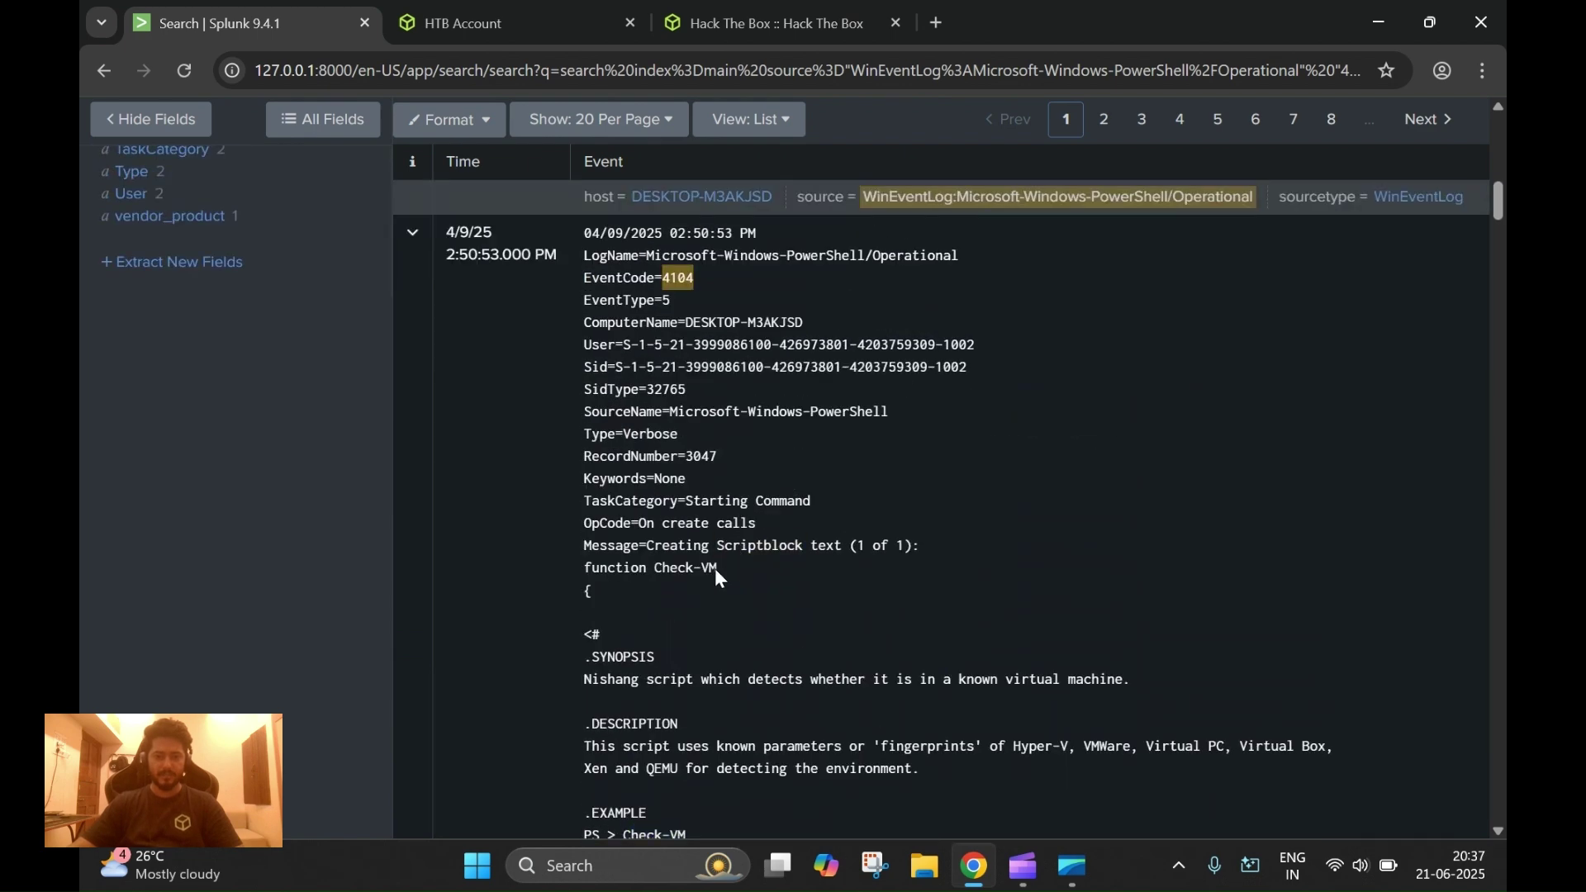
drag(718, 569, 658, 567)
key(ctrl+c)
Step: Submit Check-VM as the Task 3 answer on Hack The Box
click(785, 27)
click(682, 309)
key(ctrl+v)
click(1378, 314)
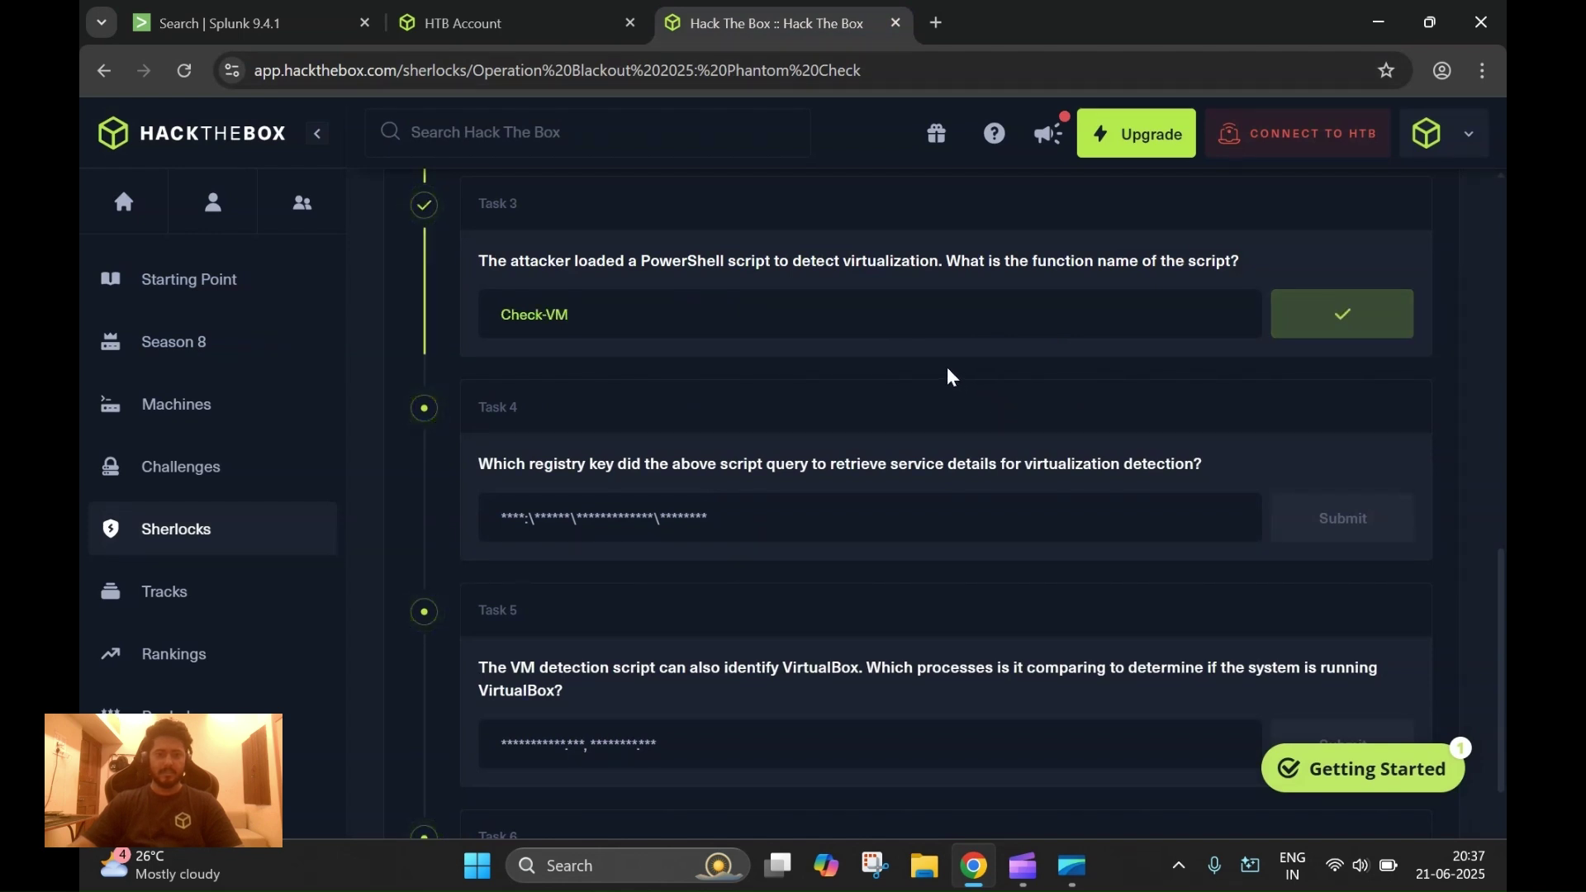
Step: Scroll down to read the Task 4 to Task 6 questions
scroll(950, 377, up, 1)
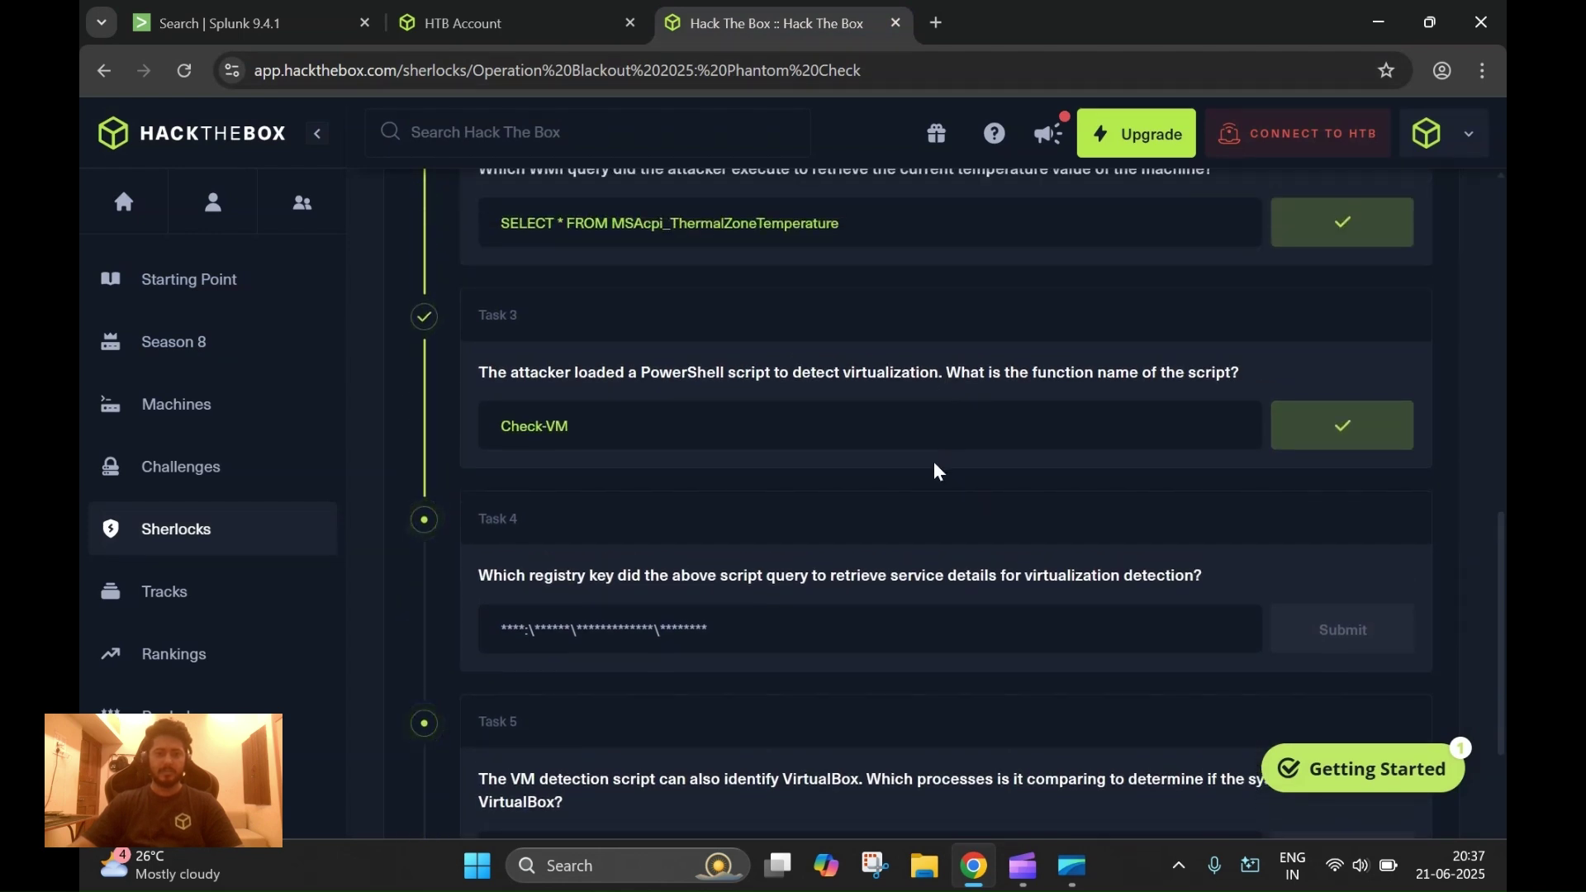
scroll(936, 480, down, 1)
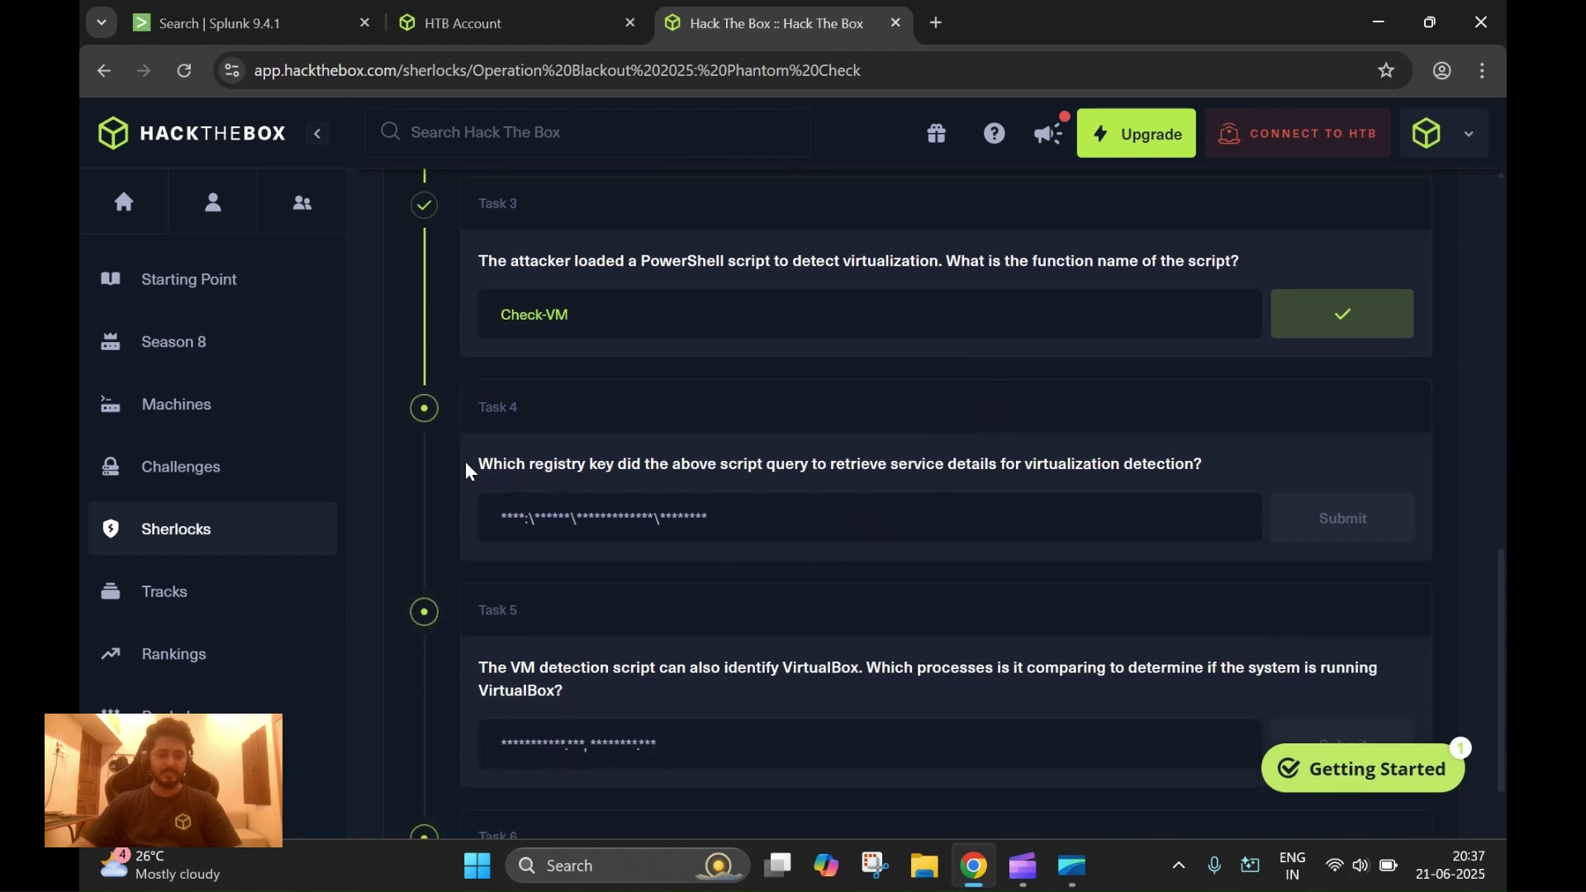
scroll(469, 472, down, 1)
scroll(468, 473, down, 1)
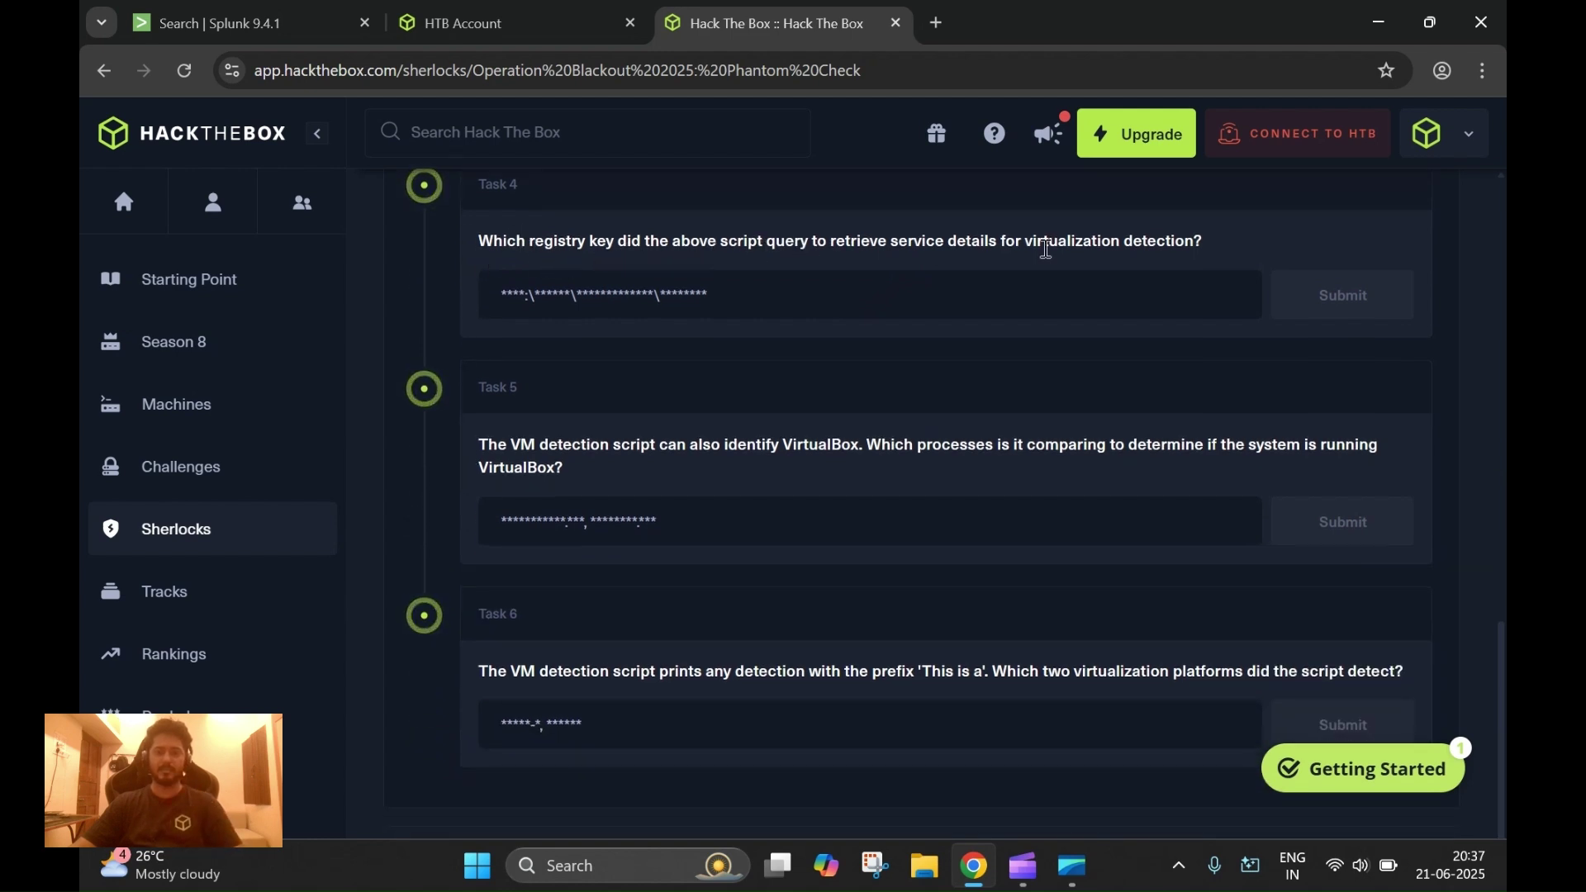
Step: Back in Splunk, select the registry path HKLM:\SYSTEM\ControlSet001\Services in the logged script
click(265, 14)
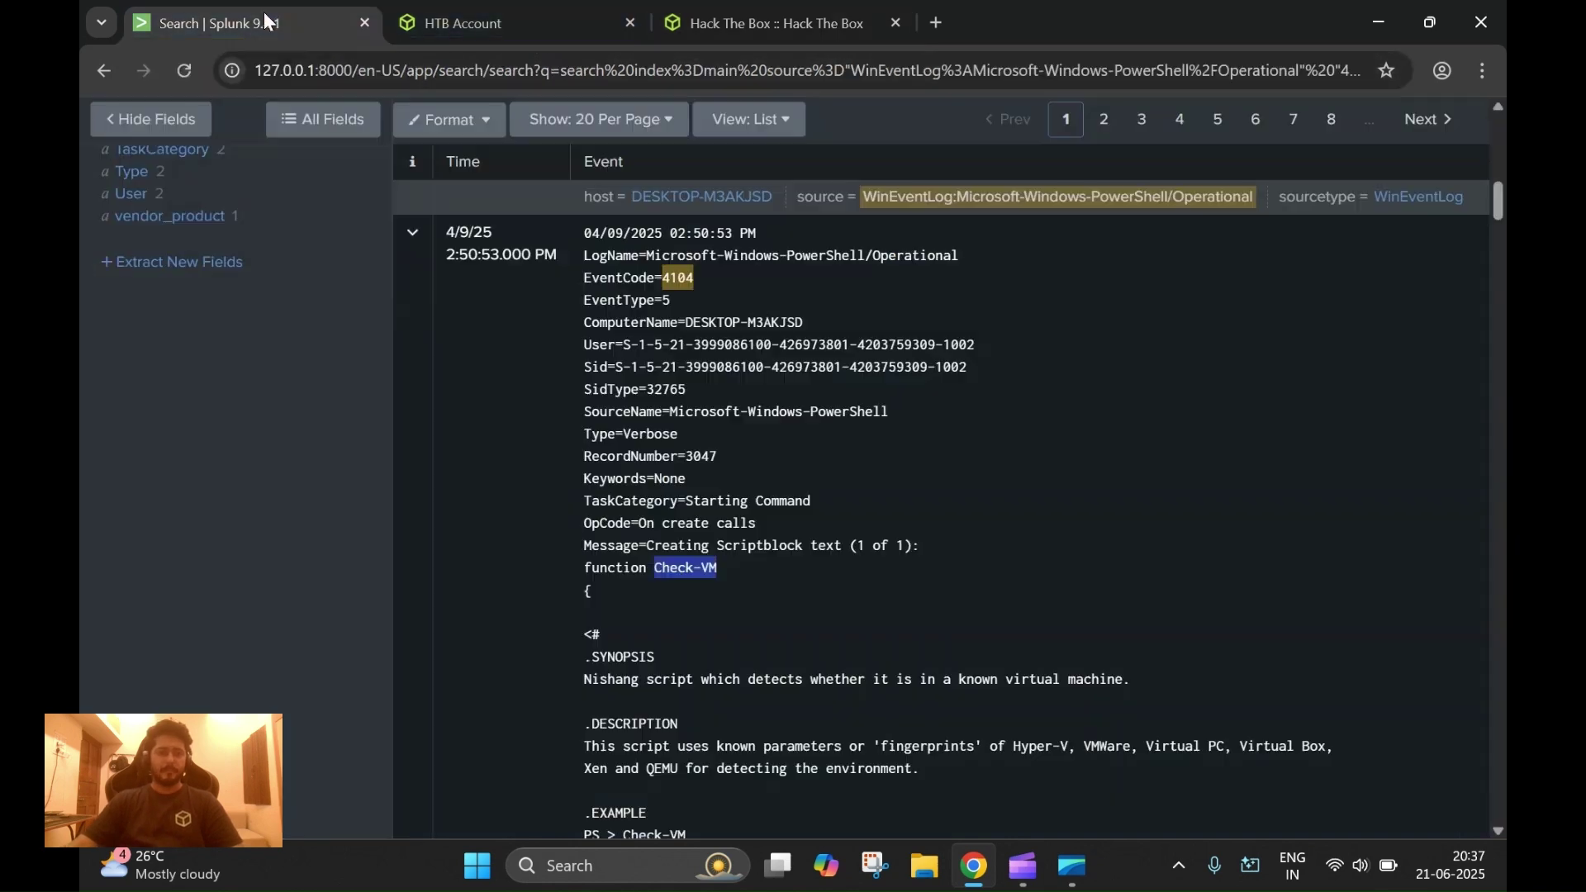
scroll(845, 474, down, 8)
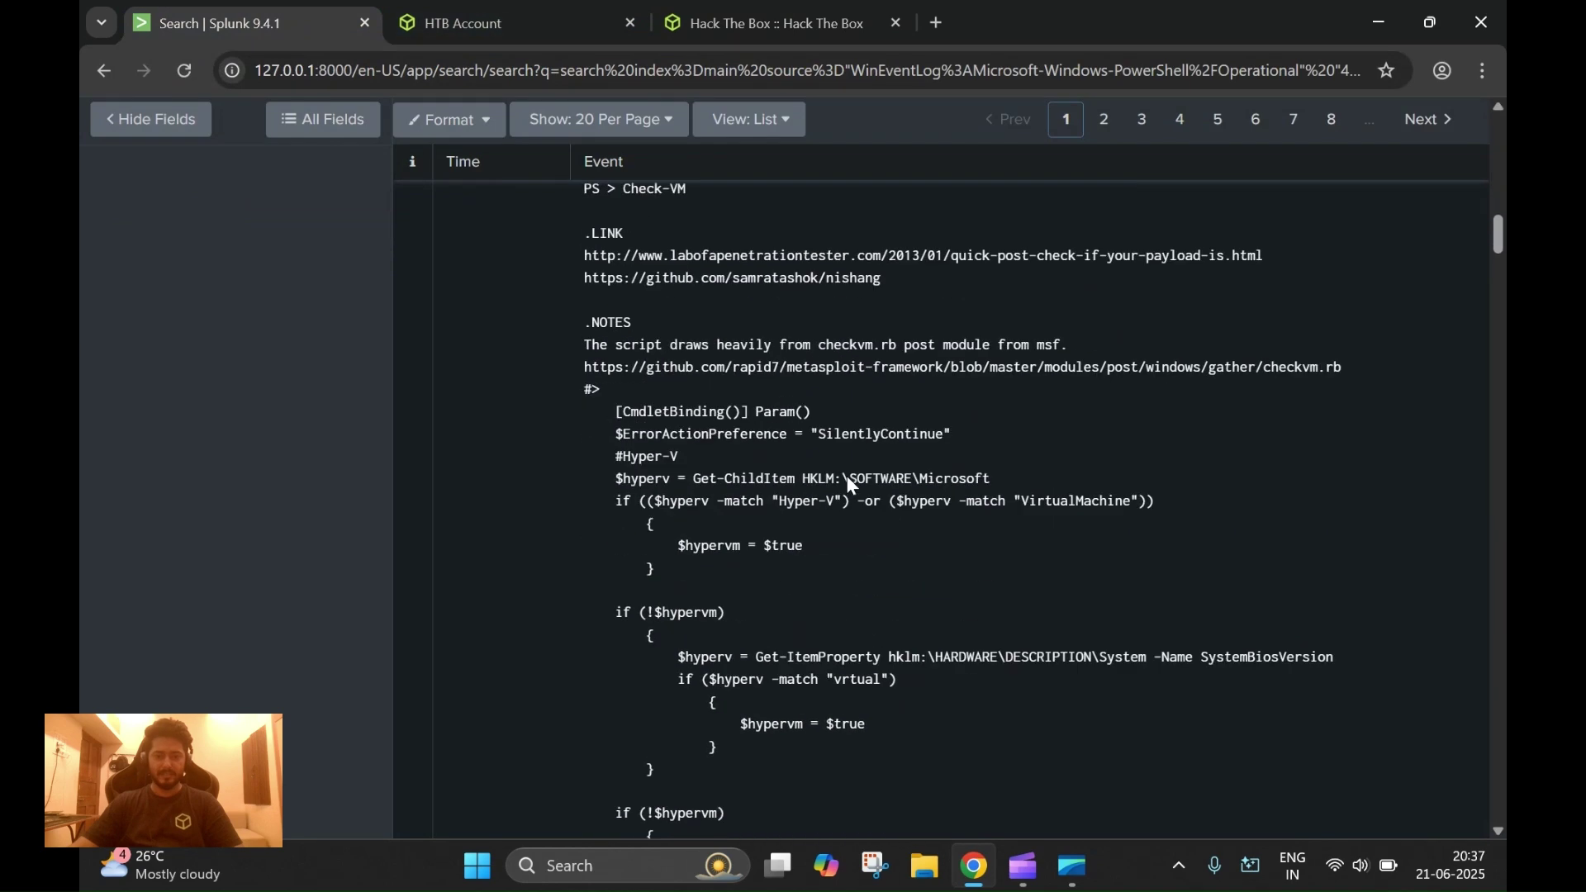
scroll(849, 477, down, 7)
scroll(849, 477, up, 4)
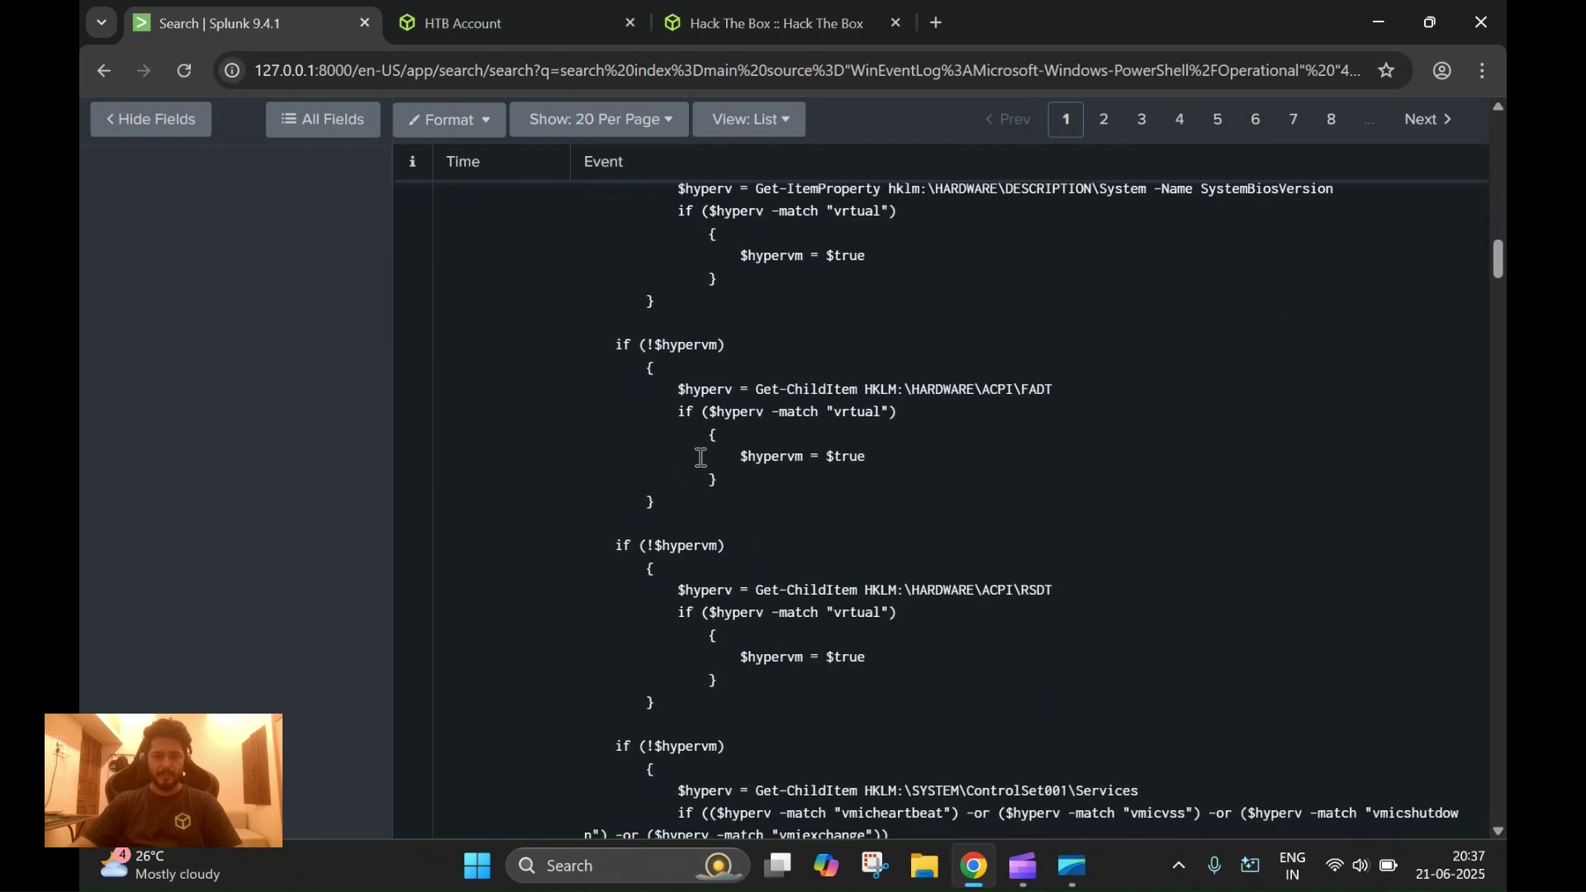
scroll(751, 345, down, 5)
double_click(822, 392)
scroll(826, 400, up, 4)
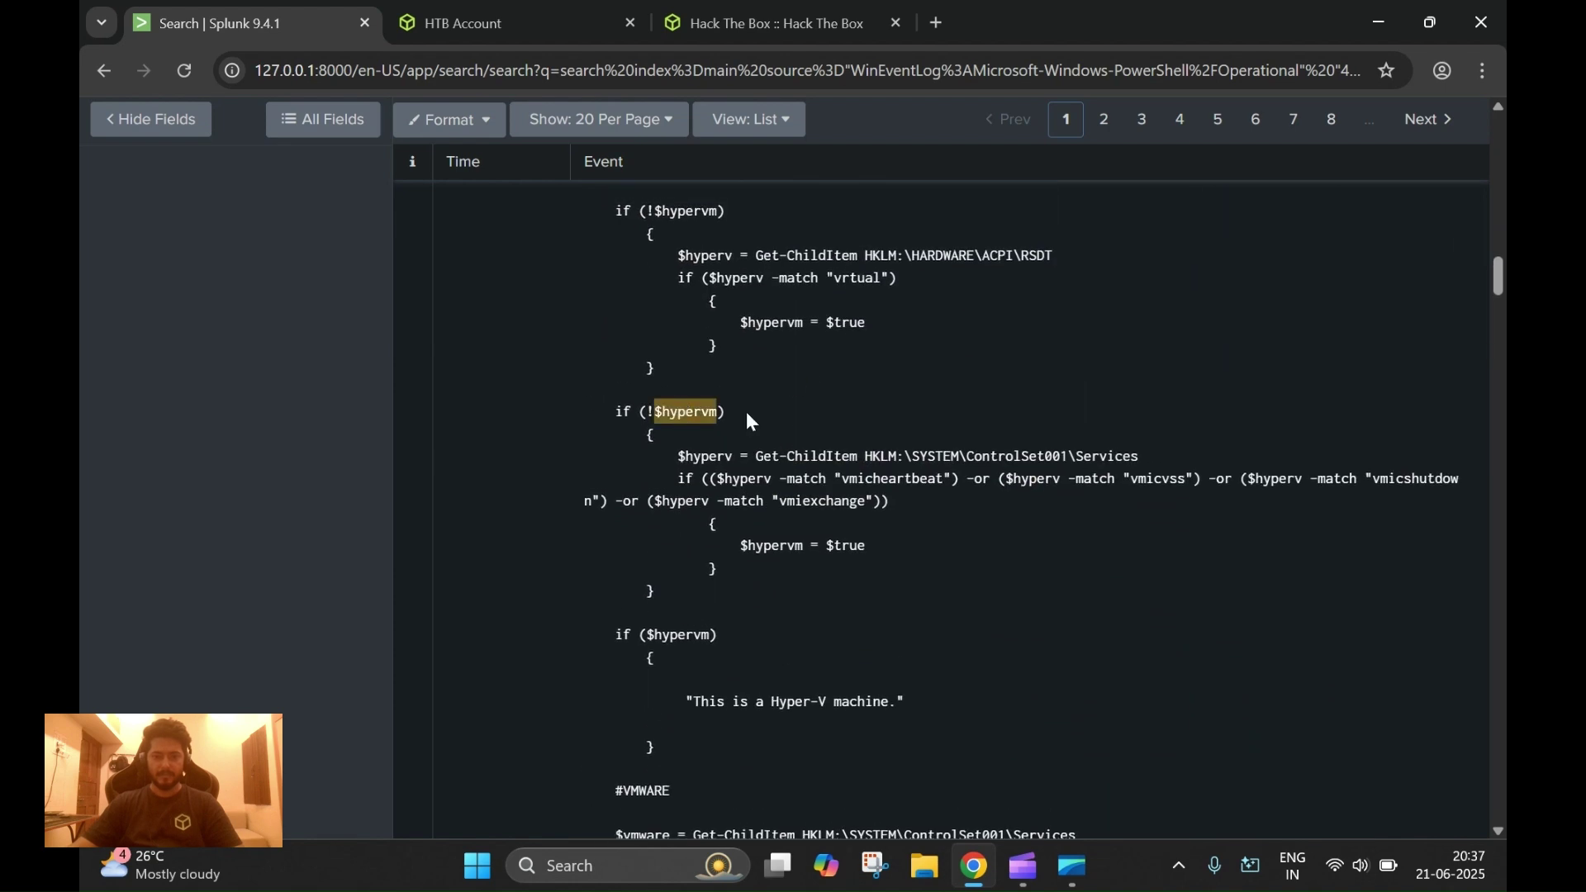
scroll(897, 526, down, 3)
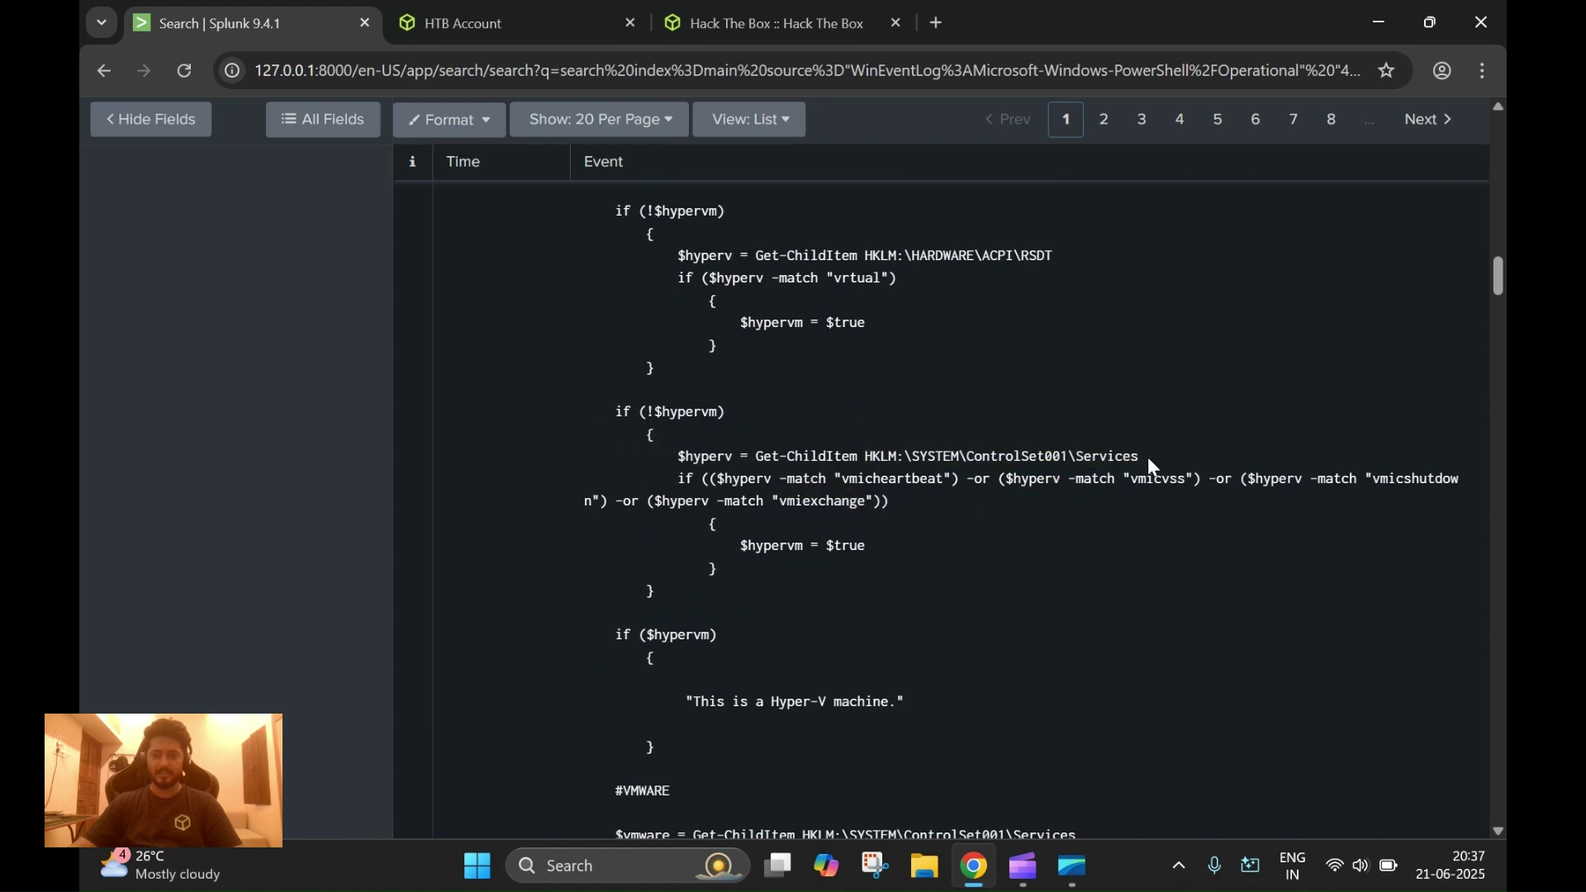
drag(1142, 457, 866, 459)
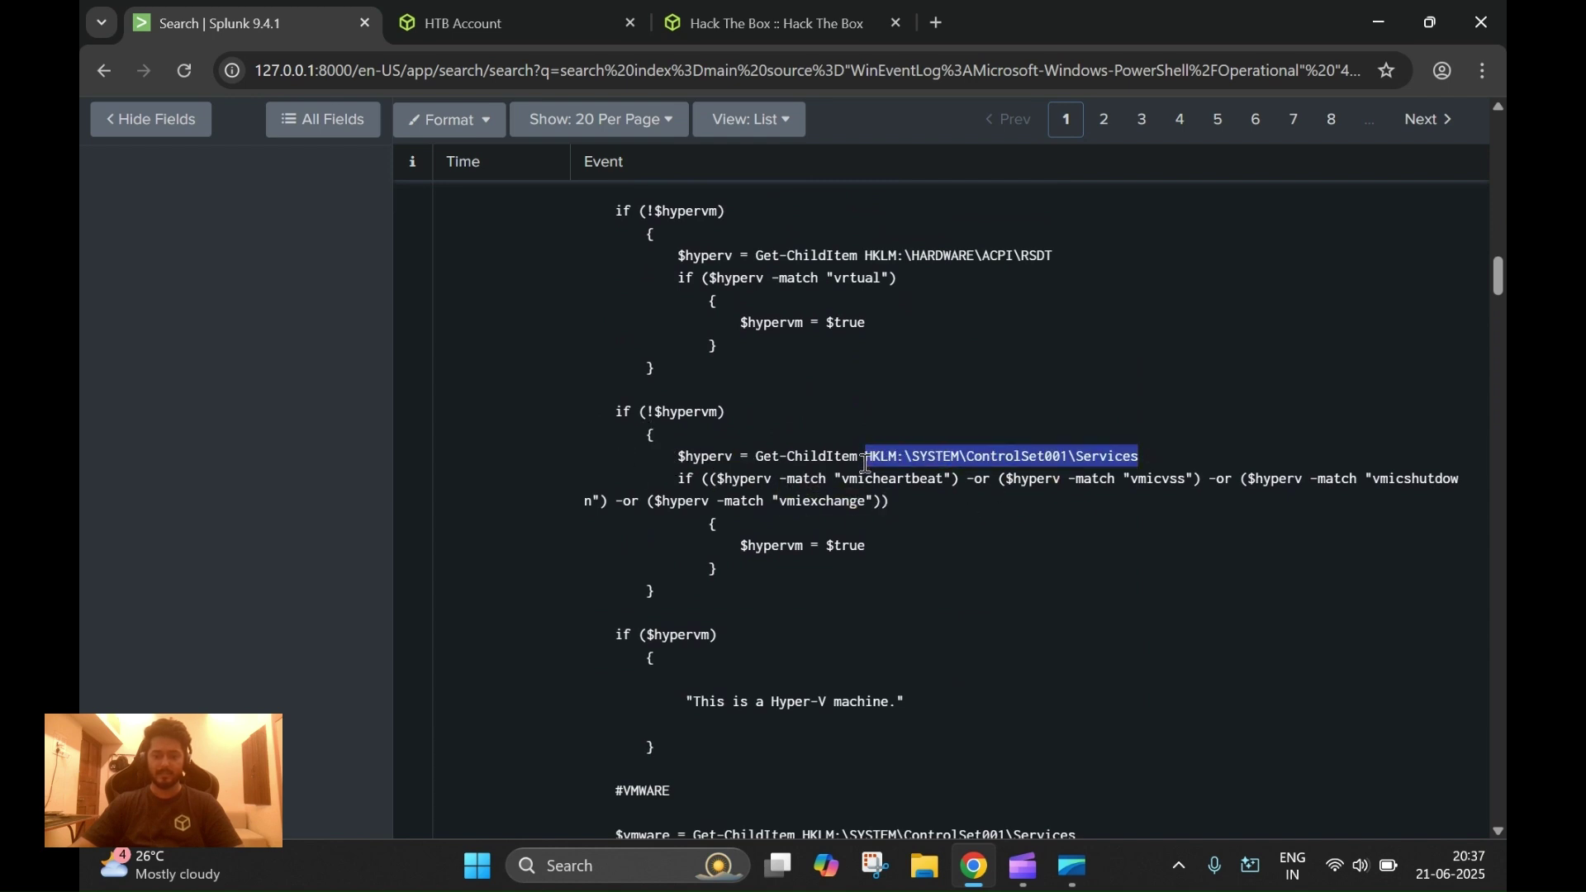
Step: Scroll through the rest of the script, which checks vboxservice.exe and vboxtray.exe
scroll(1109, 513, down, 2)
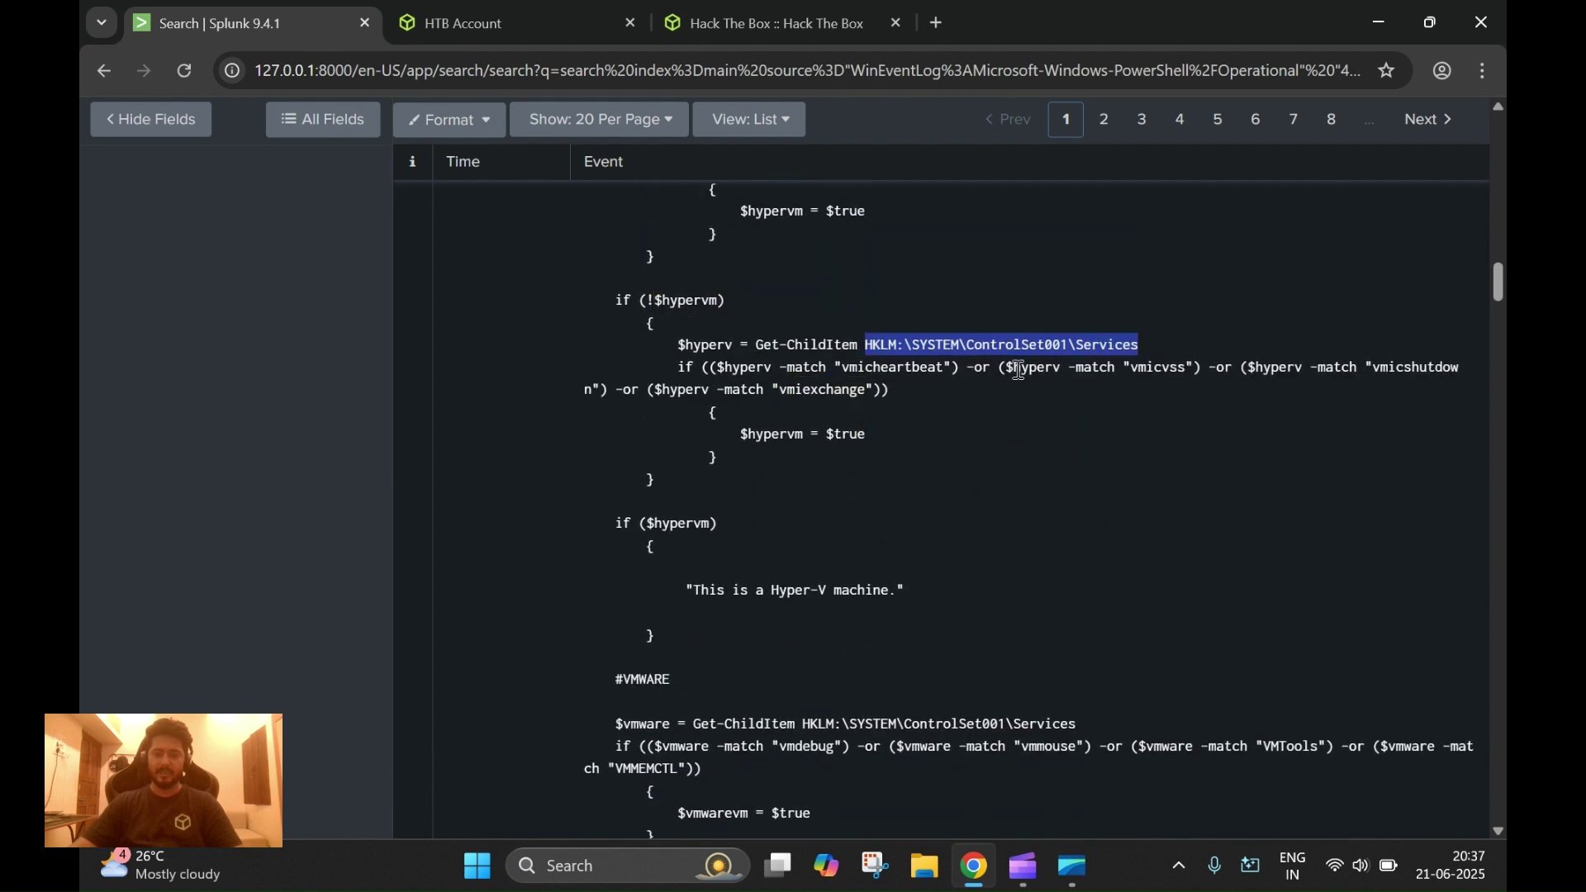
scroll(1032, 364, down, 3)
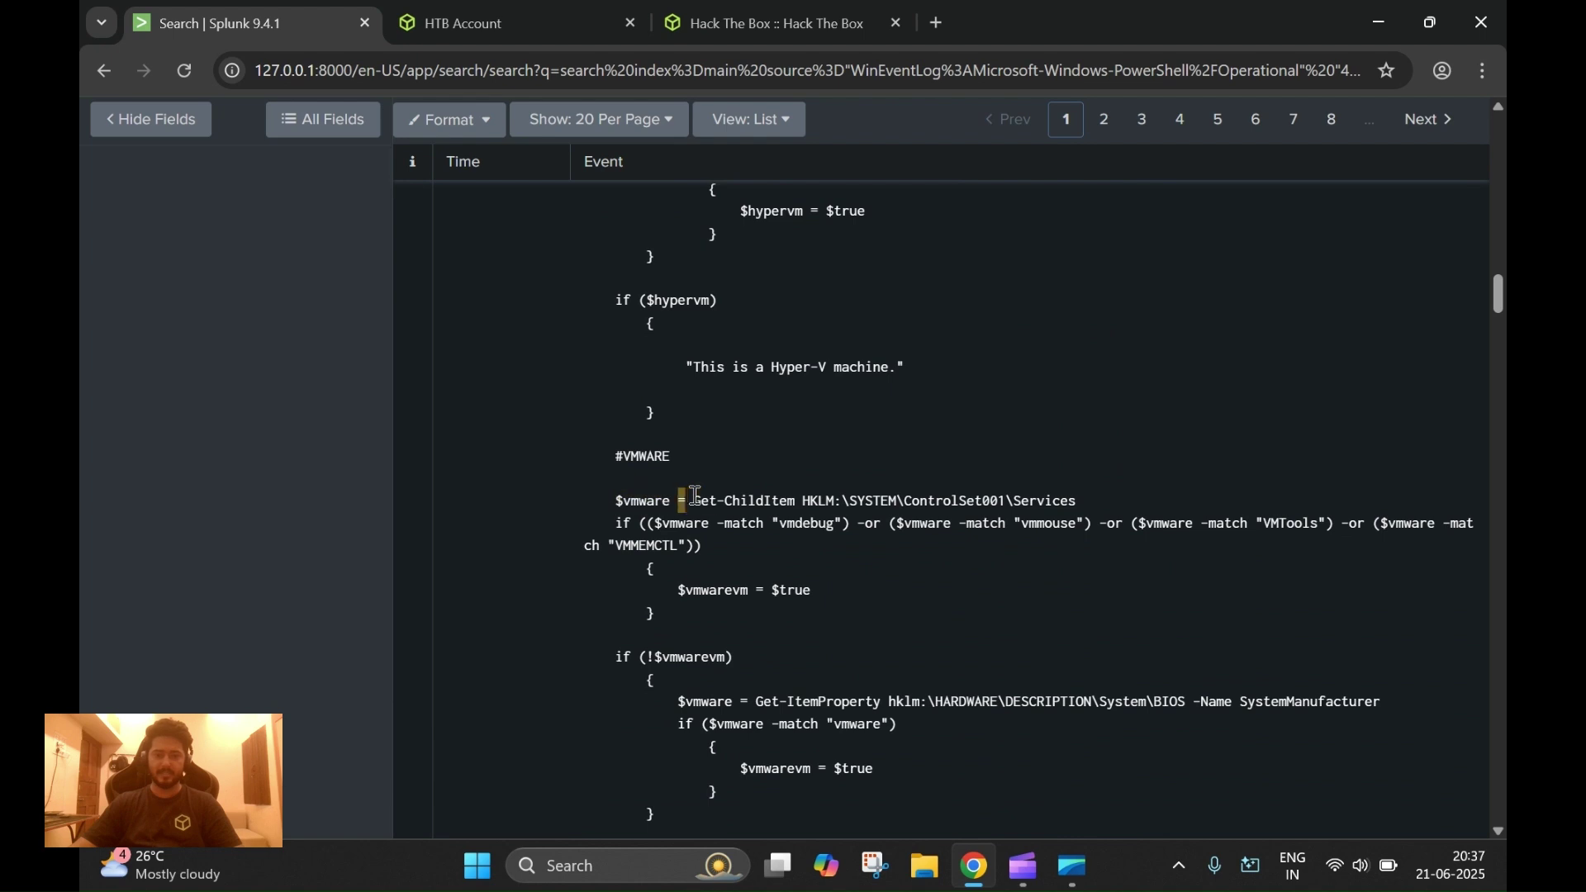
scroll(805, 497, down, 2)
scroll(785, 479, down, 4)
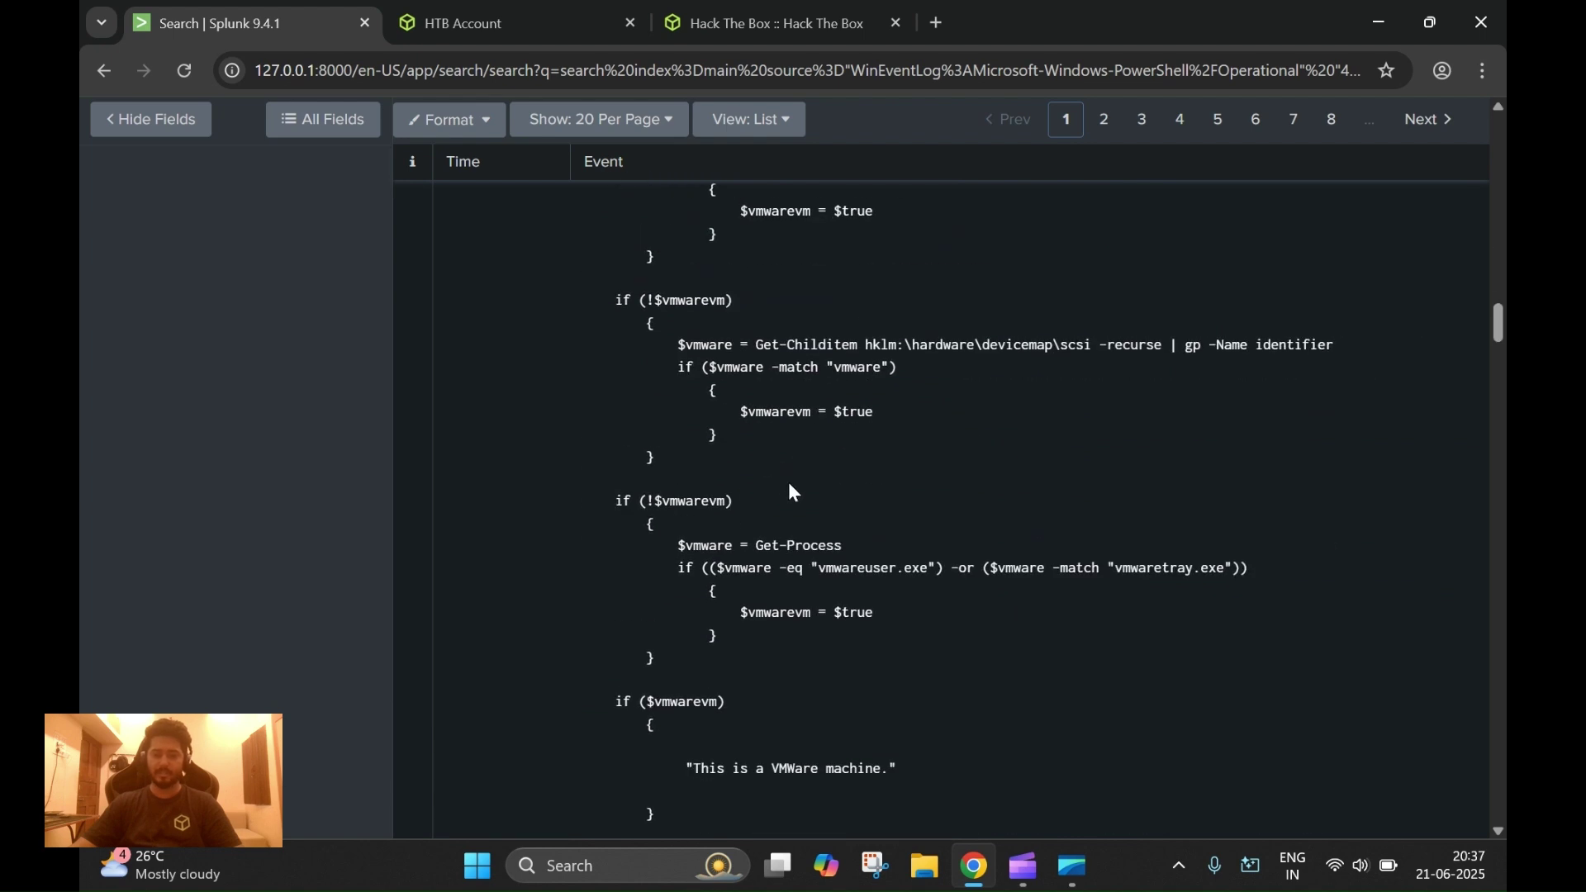
scroll(789, 485, down, 3)
scroll(785, 486, down, 1)
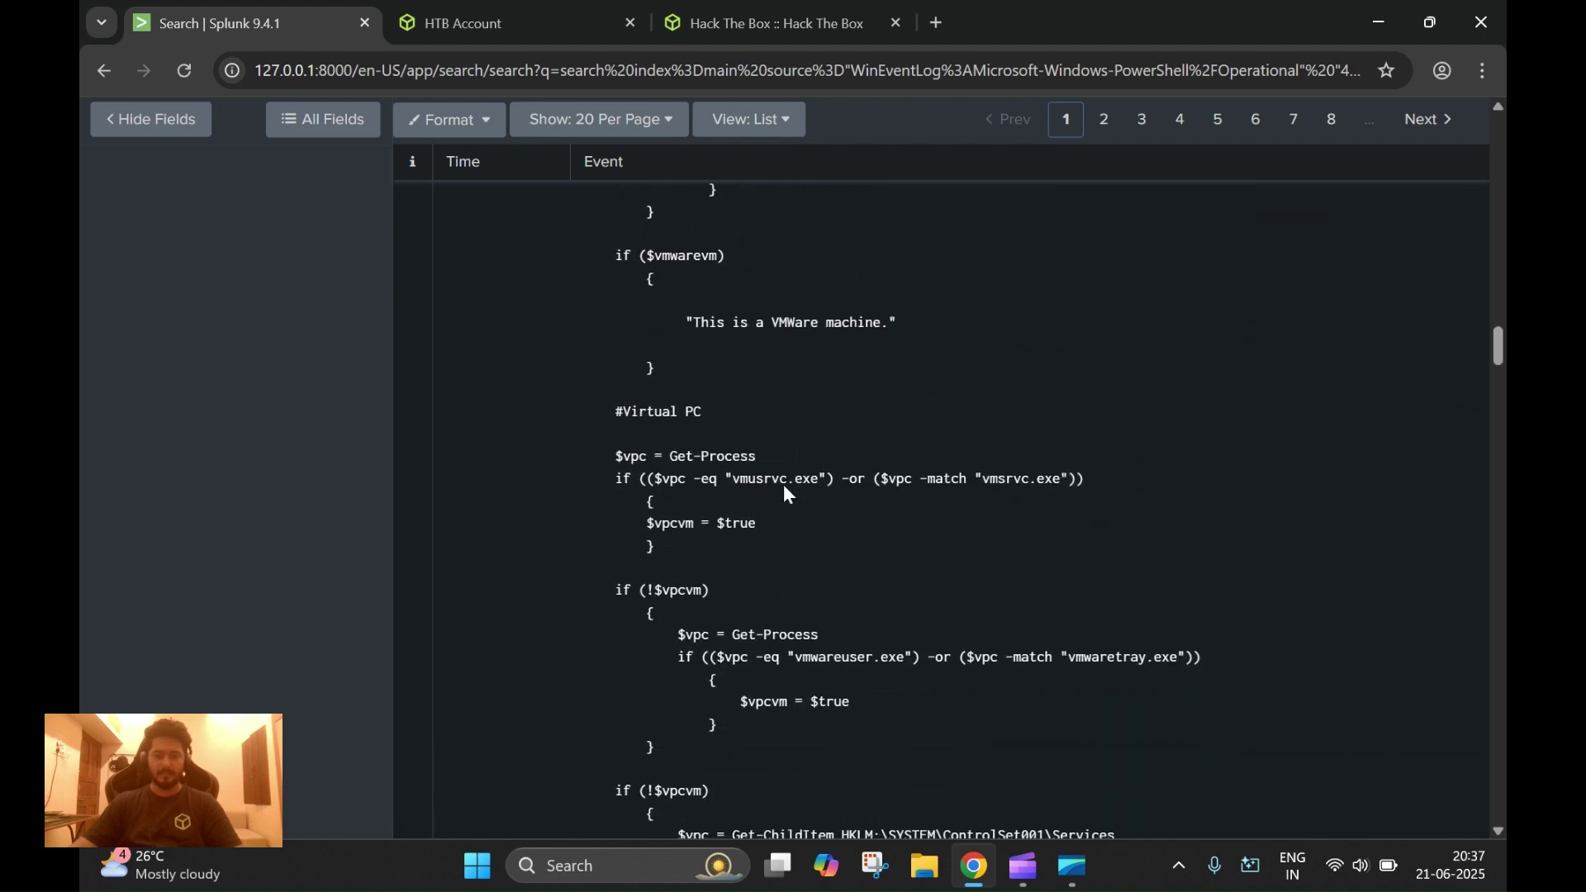
scroll(784, 486, down, 4)
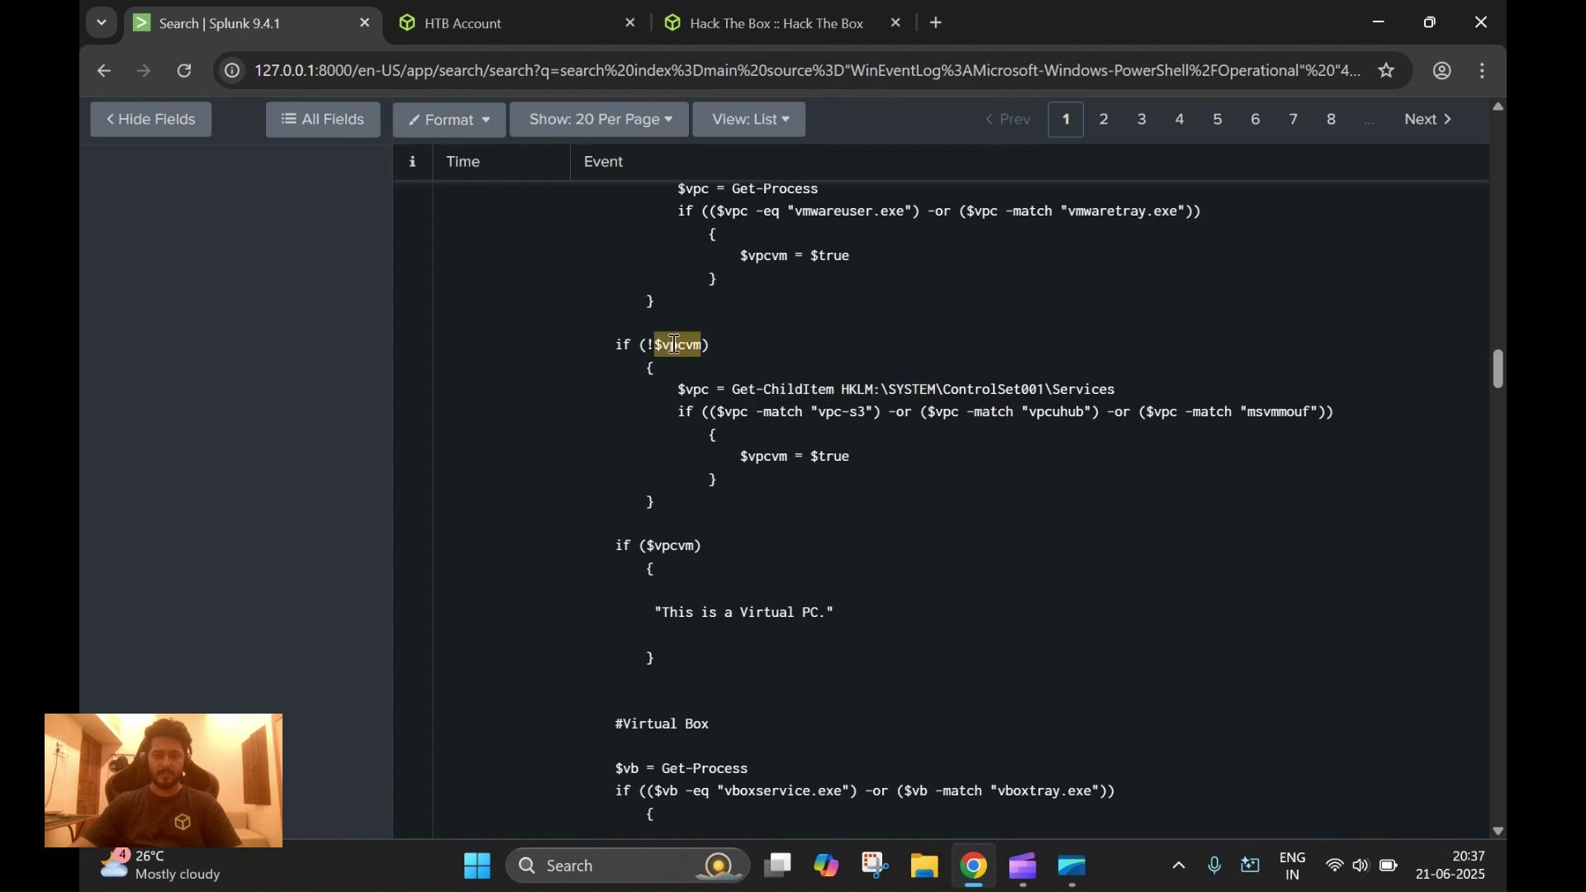
scroll(815, 404, down, 1)
scroll(826, 417, up, 5)
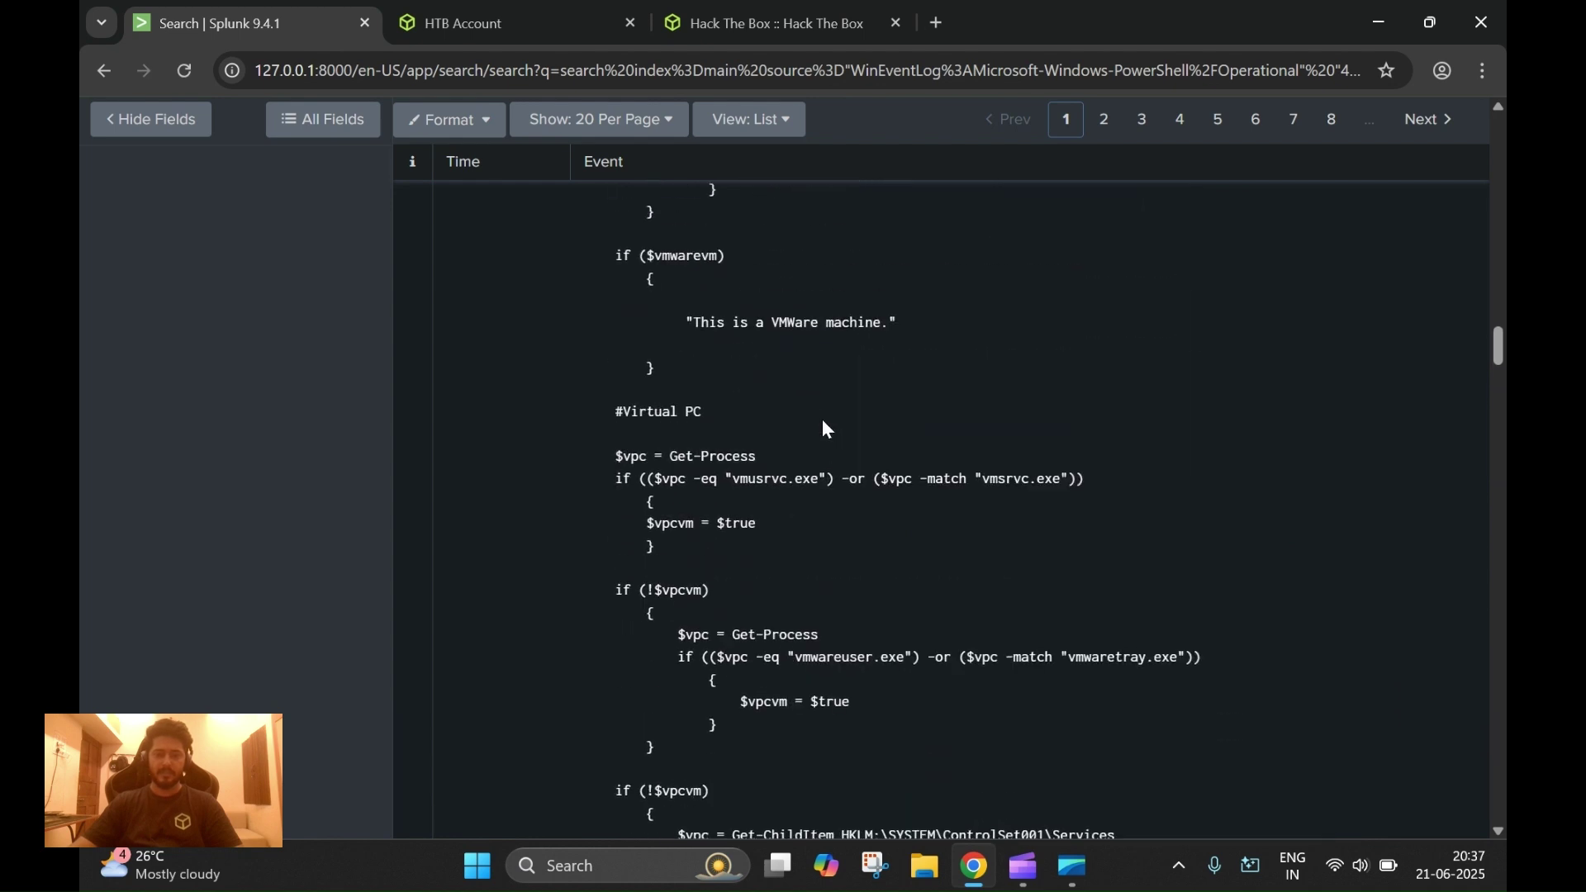
scroll(822, 421, down, 7)
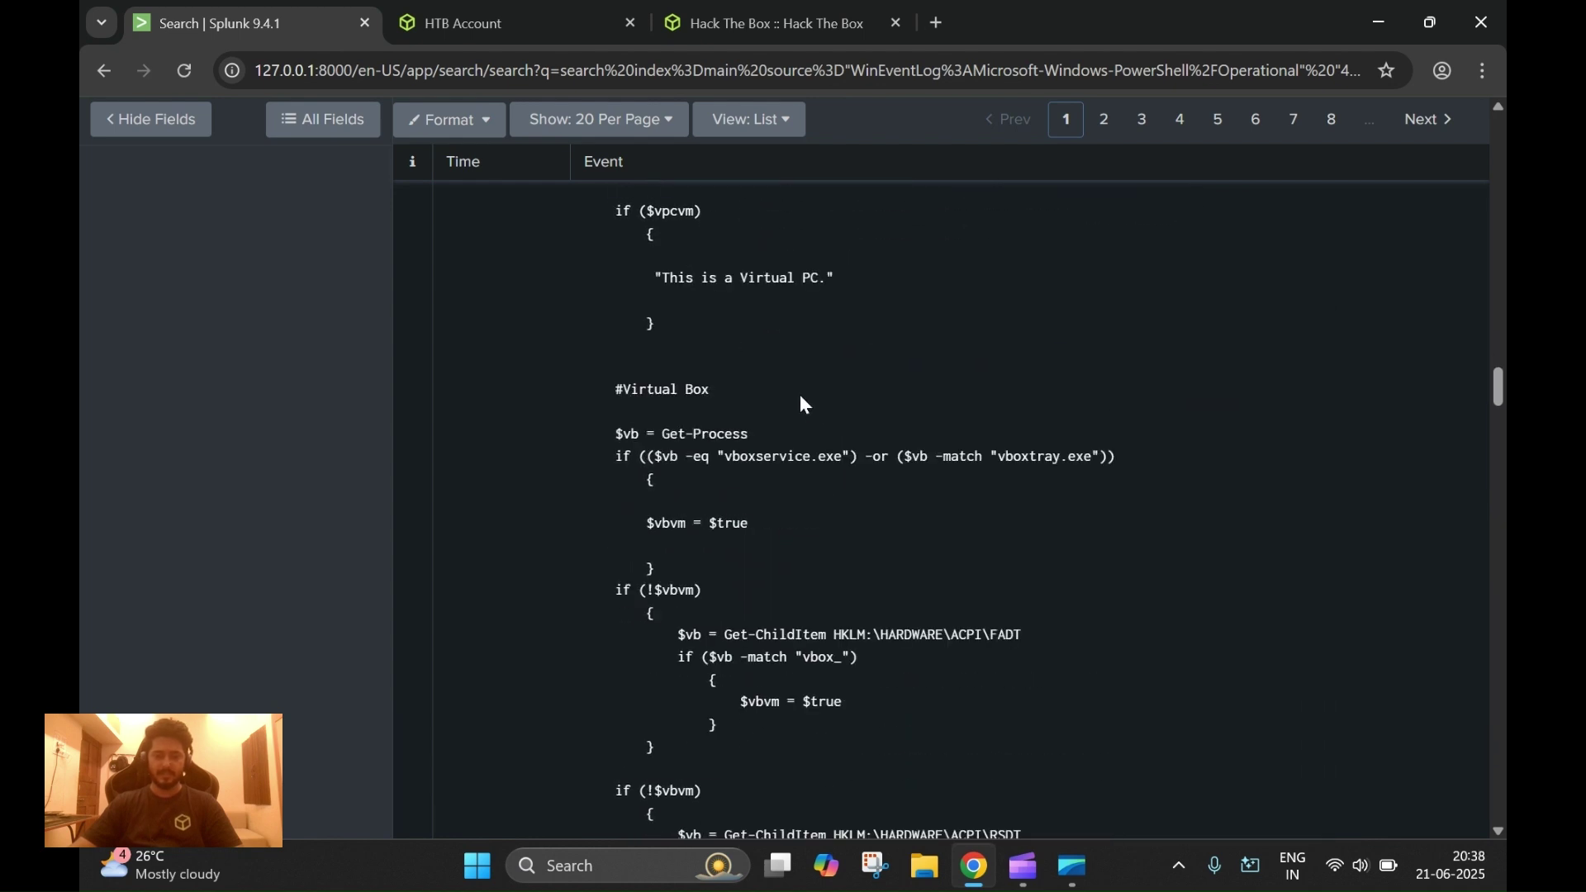
scroll(797, 396, up, 7)
scroll(791, 397, down, 1)
scroll(790, 407, down, 3)
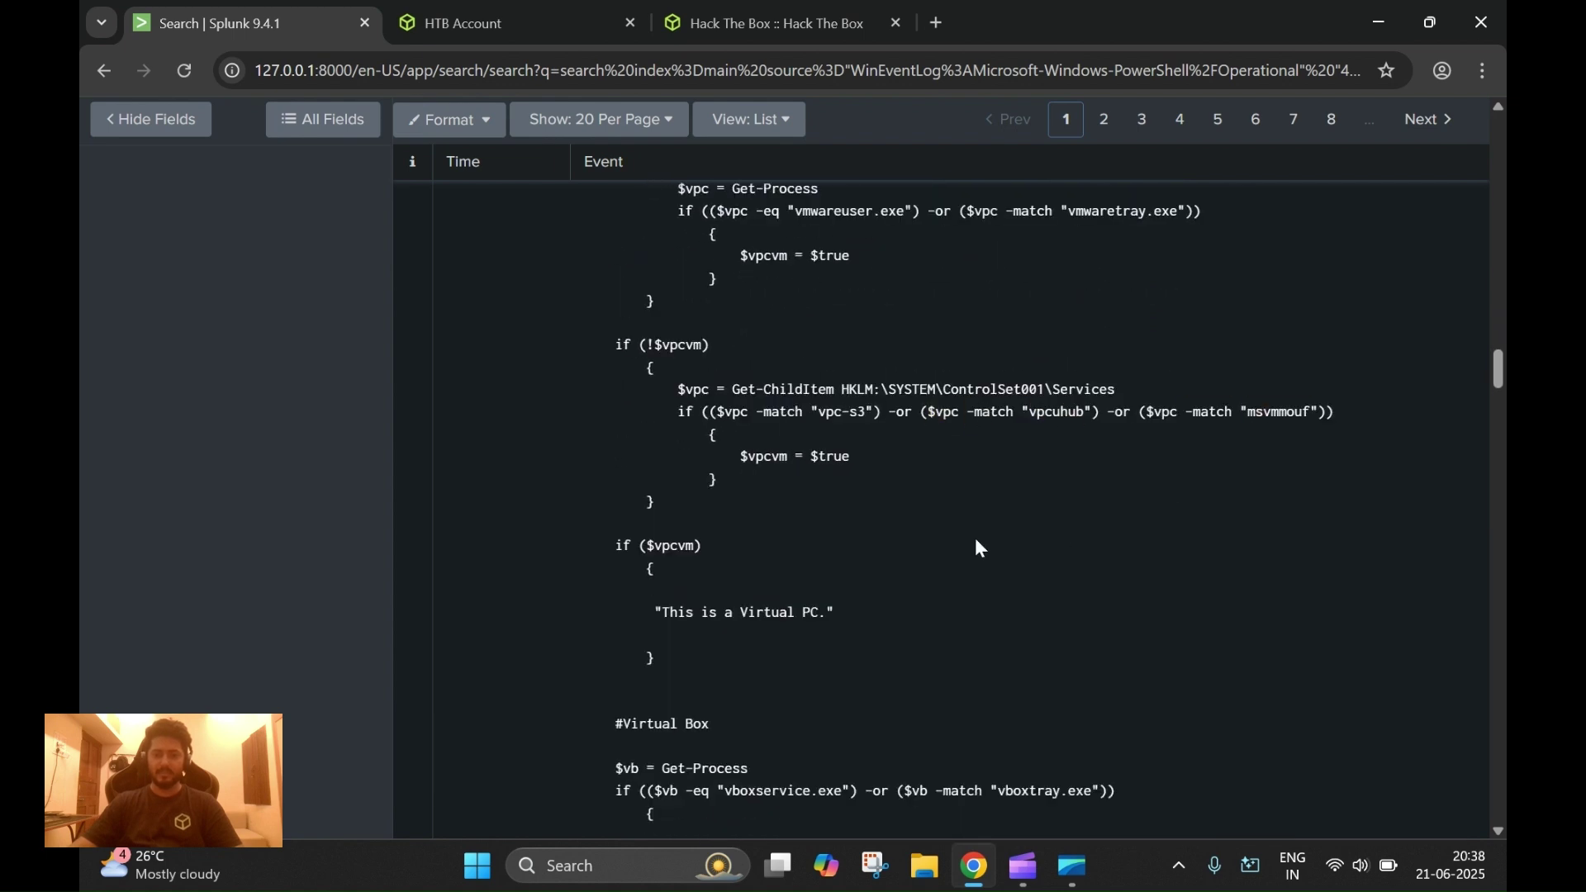
scroll(968, 536, up, 5)
scroll(967, 537, down, 4)
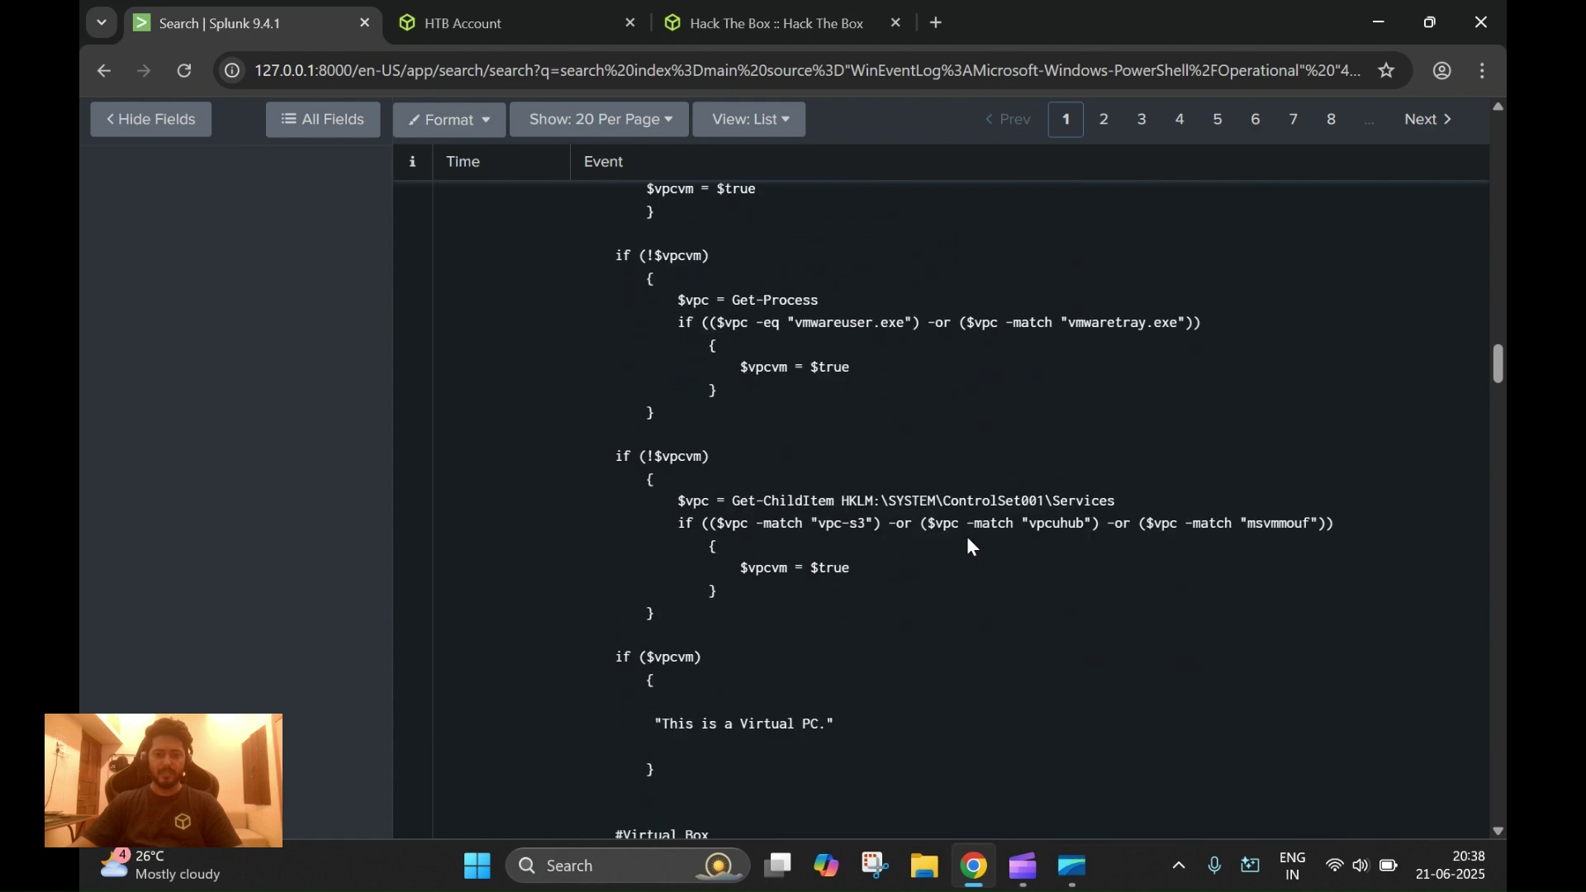
scroll(966, 537, up, 3)
Step: Replace the 4104 term in the query with the copied registry path and run the search
drag(1500, 344, 1502, 155)
scroll(861, 186, up, 2)
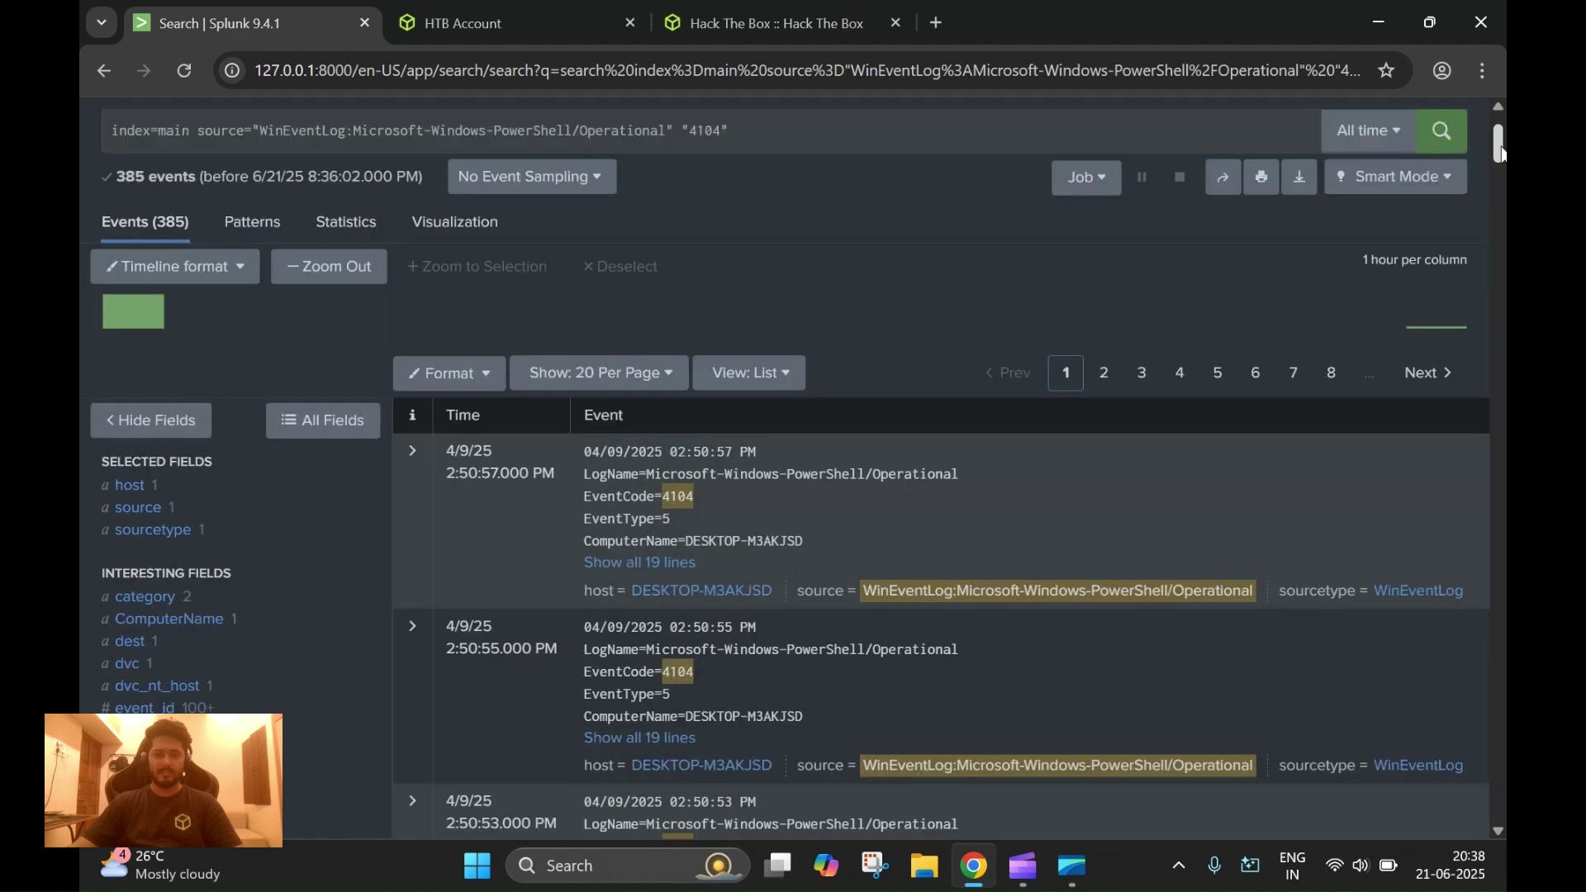
scroll(861, 185, down, 10)
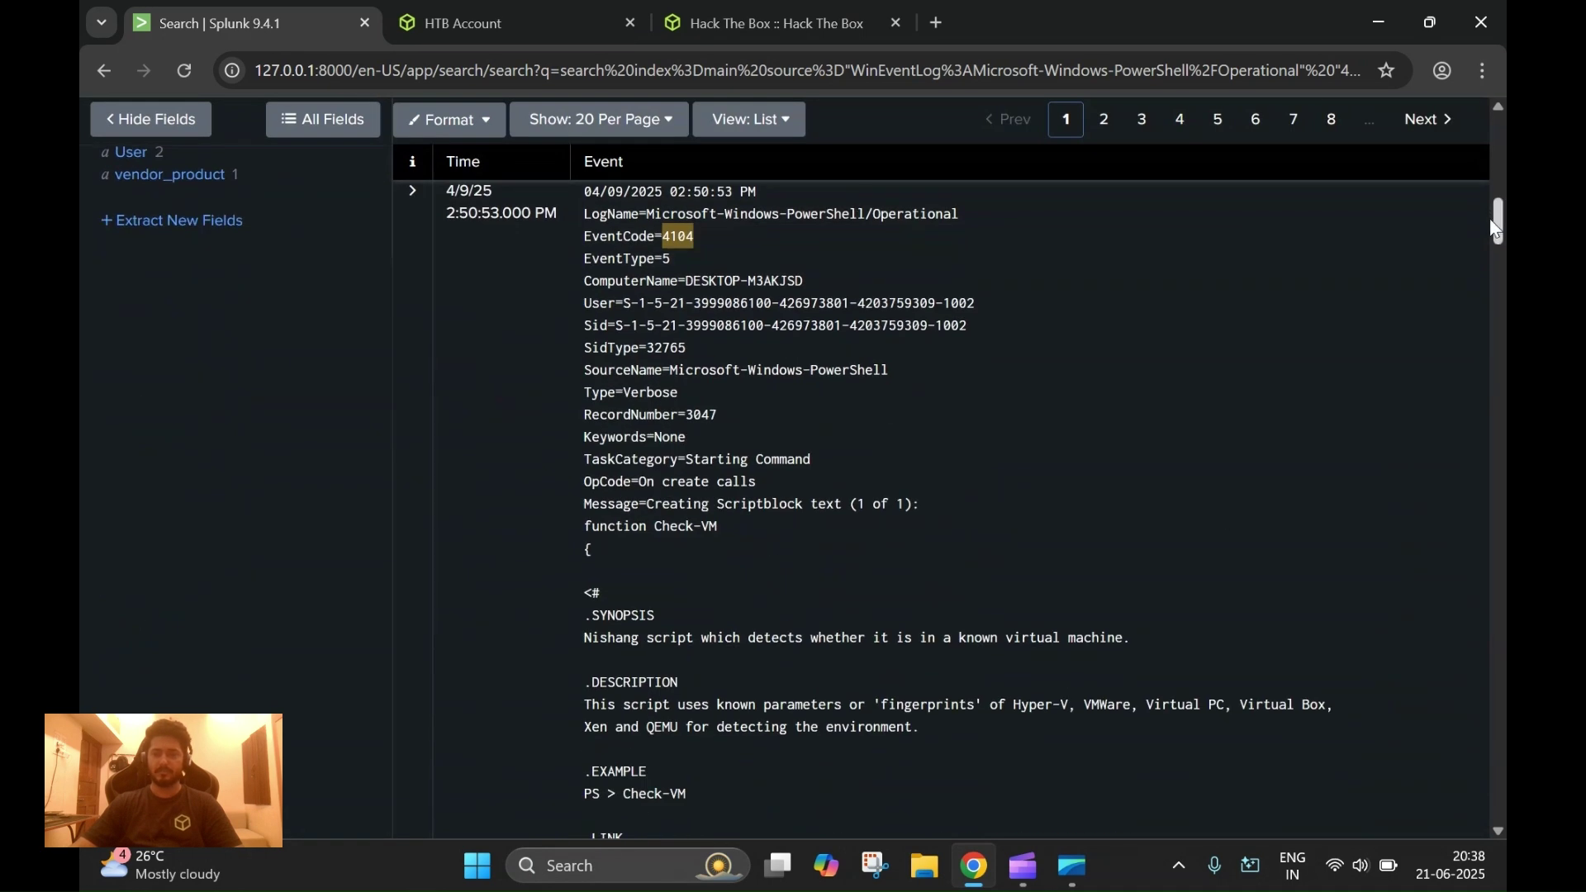
drag(1499, 225, 1500, 139)
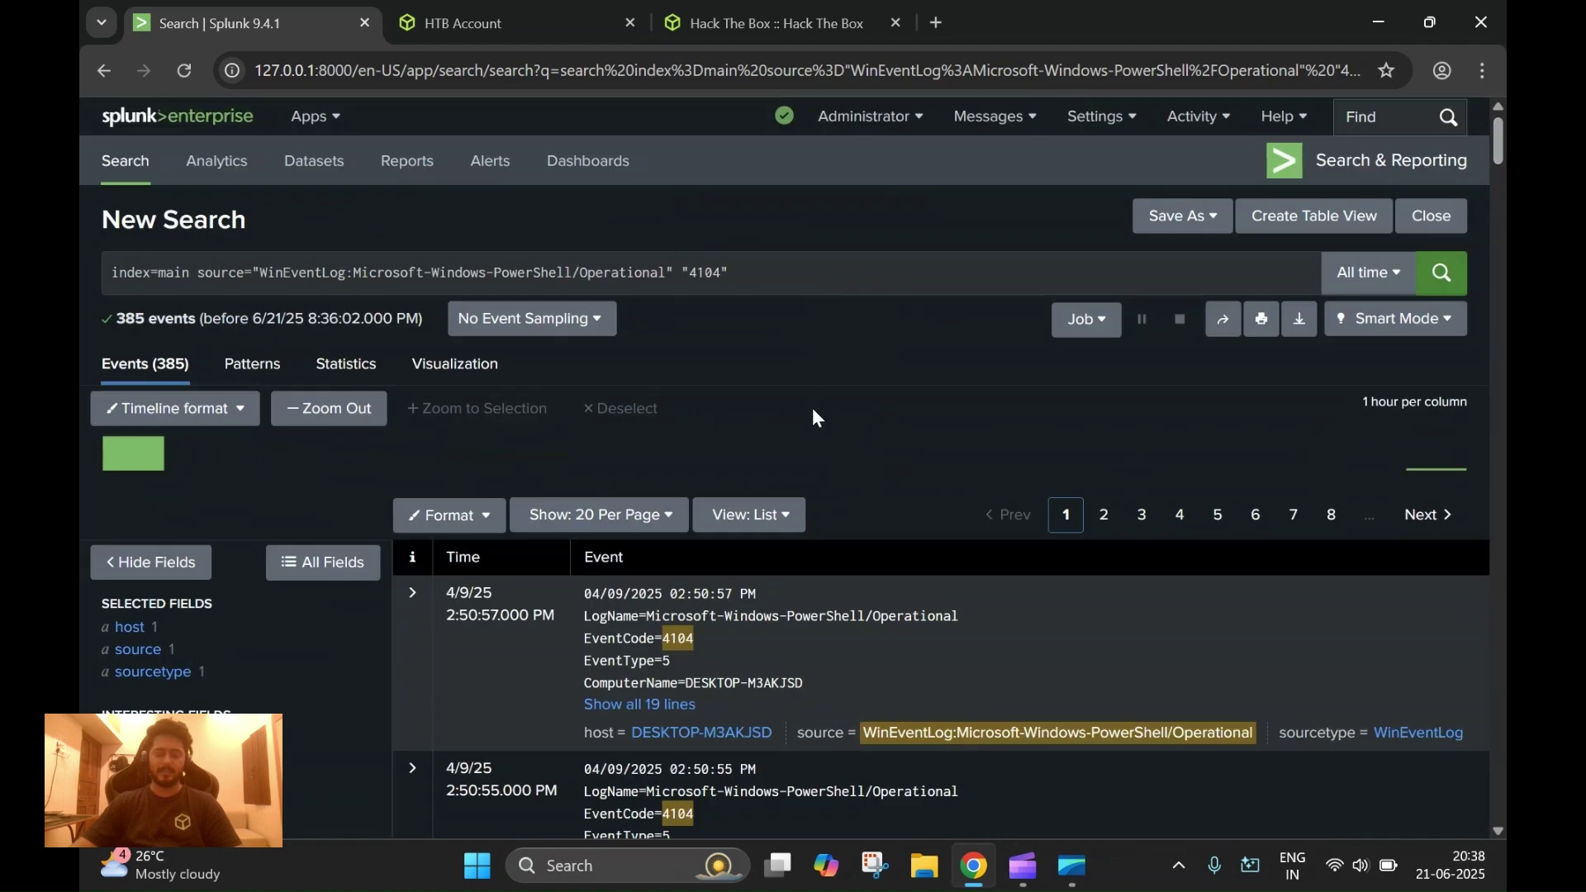
scroll(826, 456, down, 5)
scroll(838, 565, down, 5)
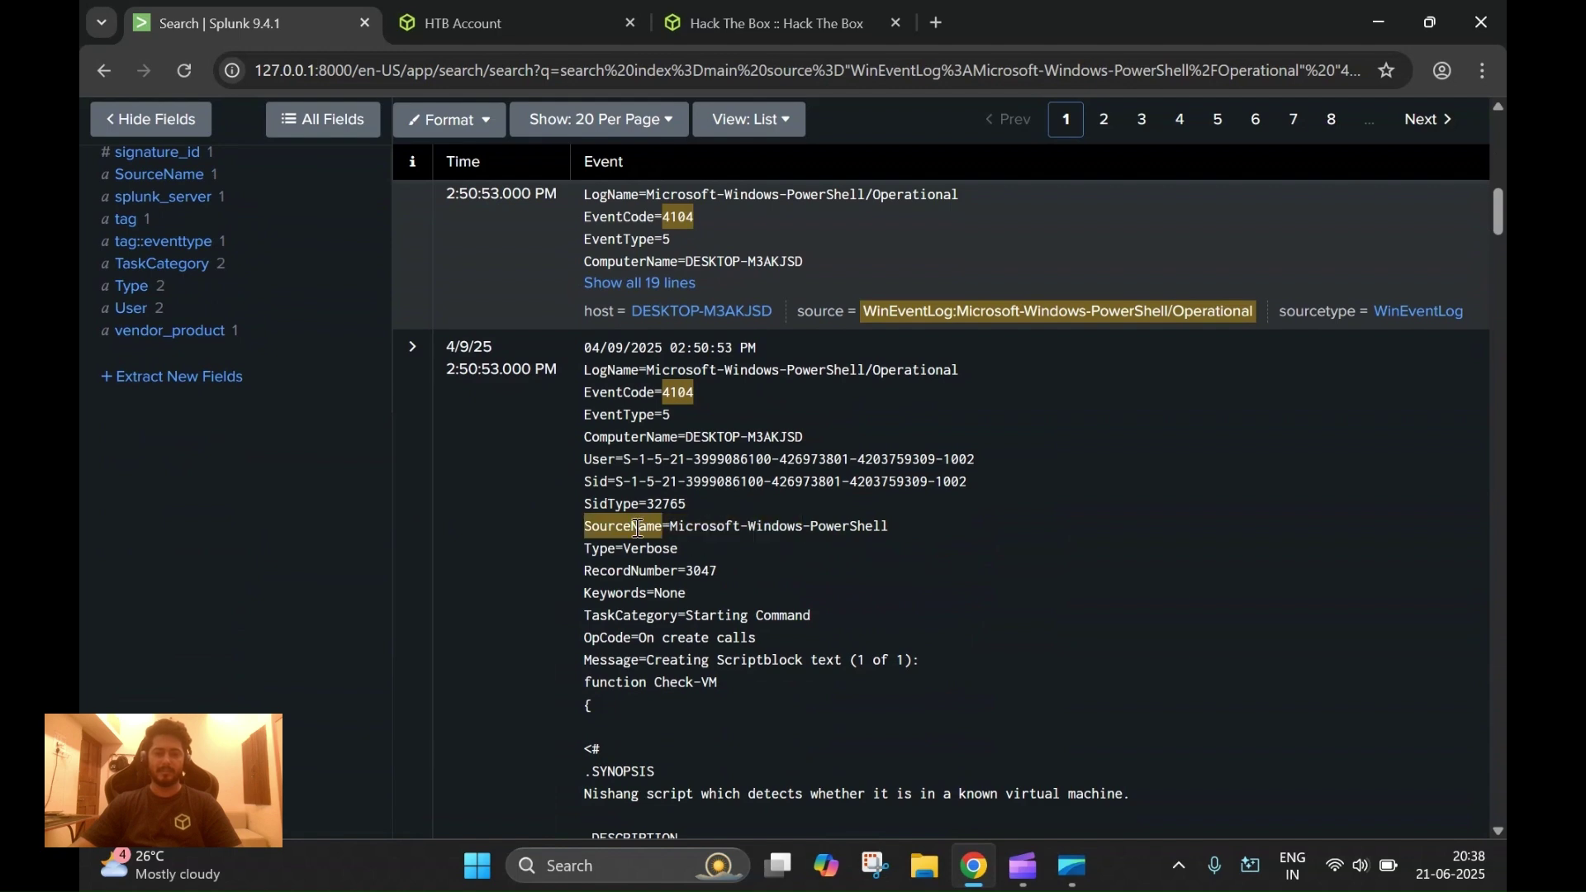
scroll(1036, 497, up, 5)
scroll(1029, 498, up, 4)
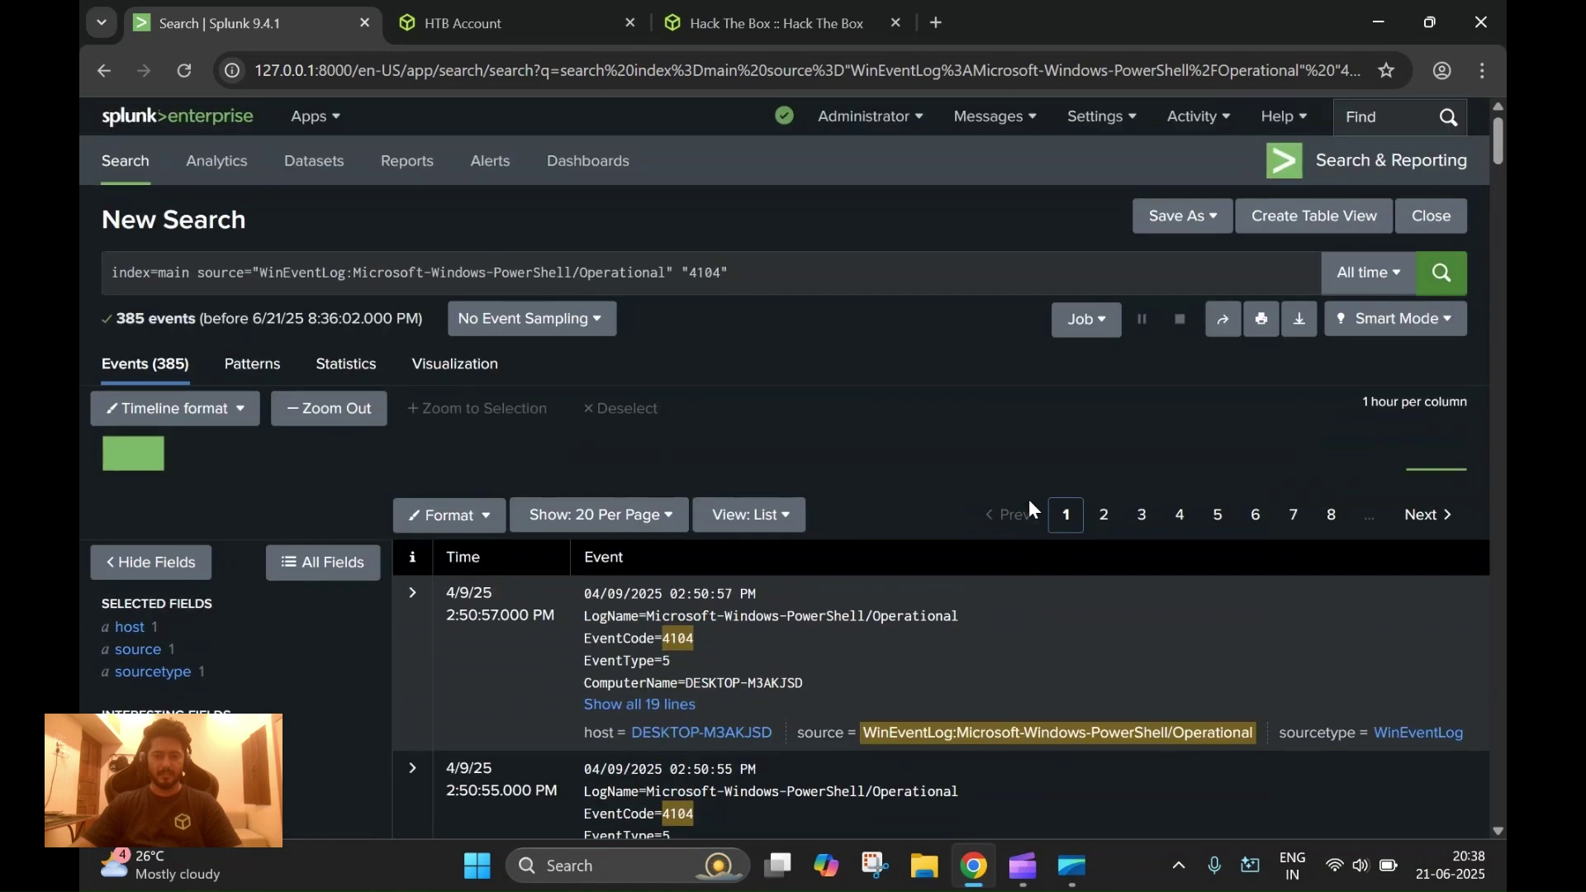
double_click(711, 271)
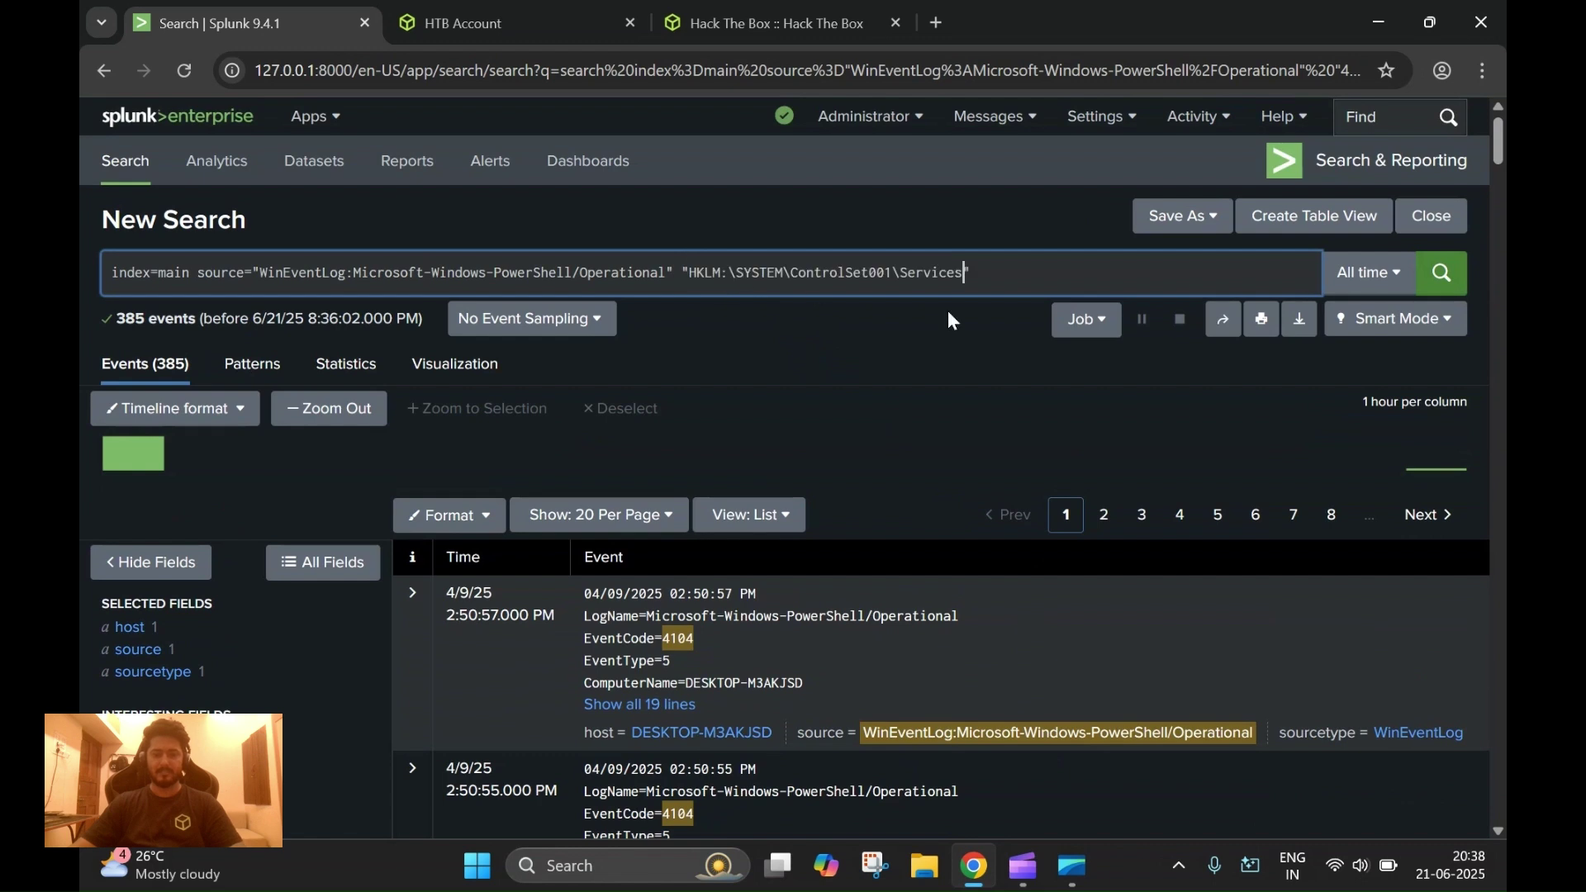
text(HKLM:\SYSTEM\ControlSet001\Services)
click(1447, 279)
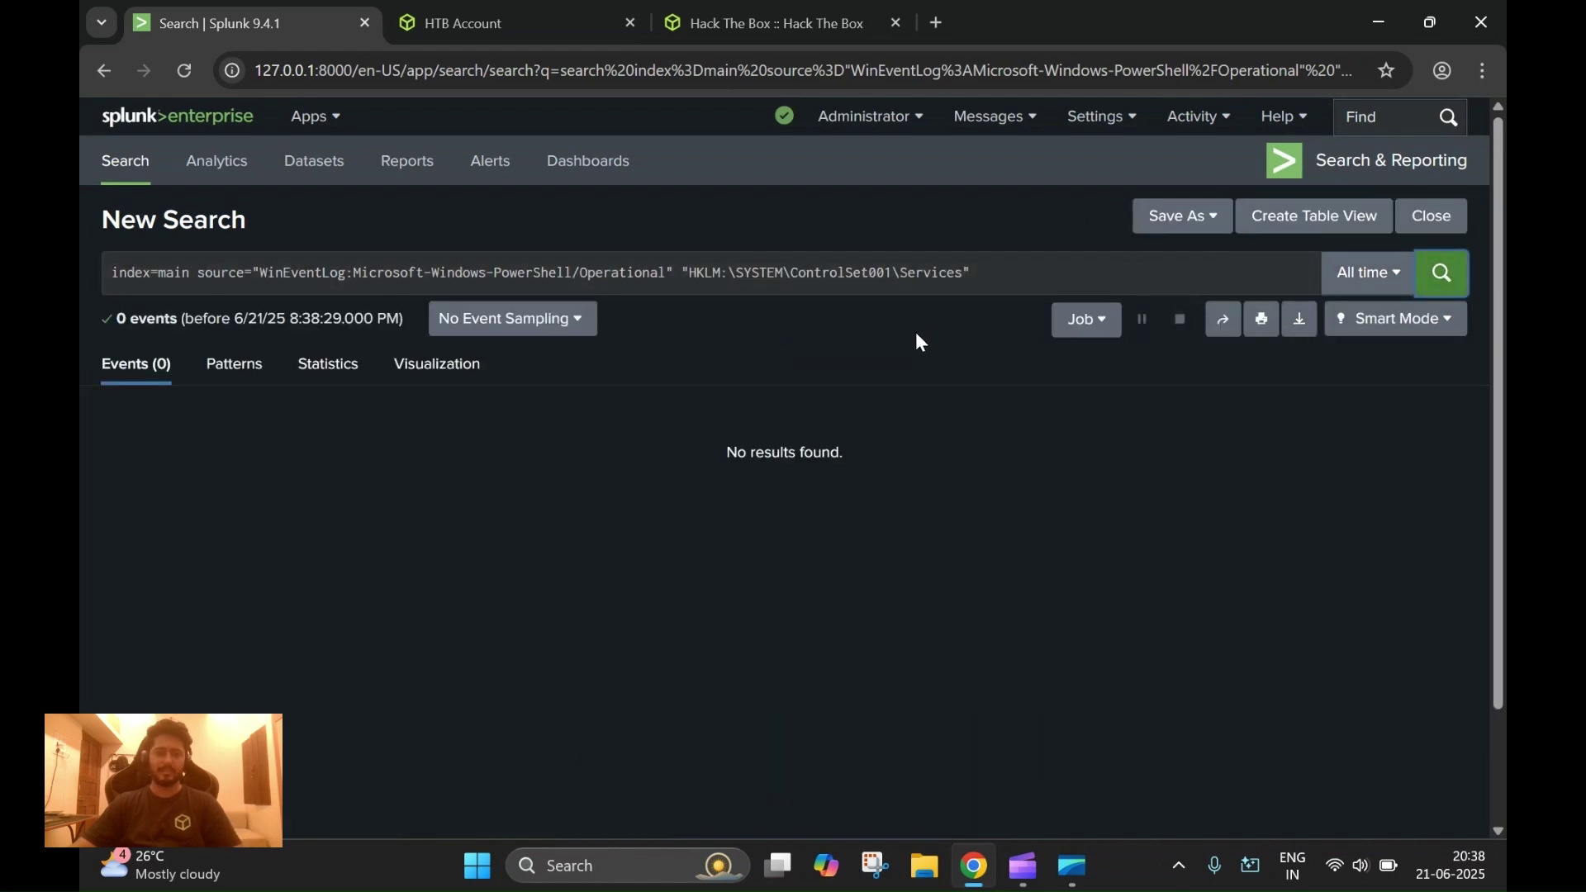
Step: Trim the HKLM prefix and adjust the path separators, rerunning the search each time
click(735, 272)
key(BackSpace)
key(BackSpace)
key(BackSpace)
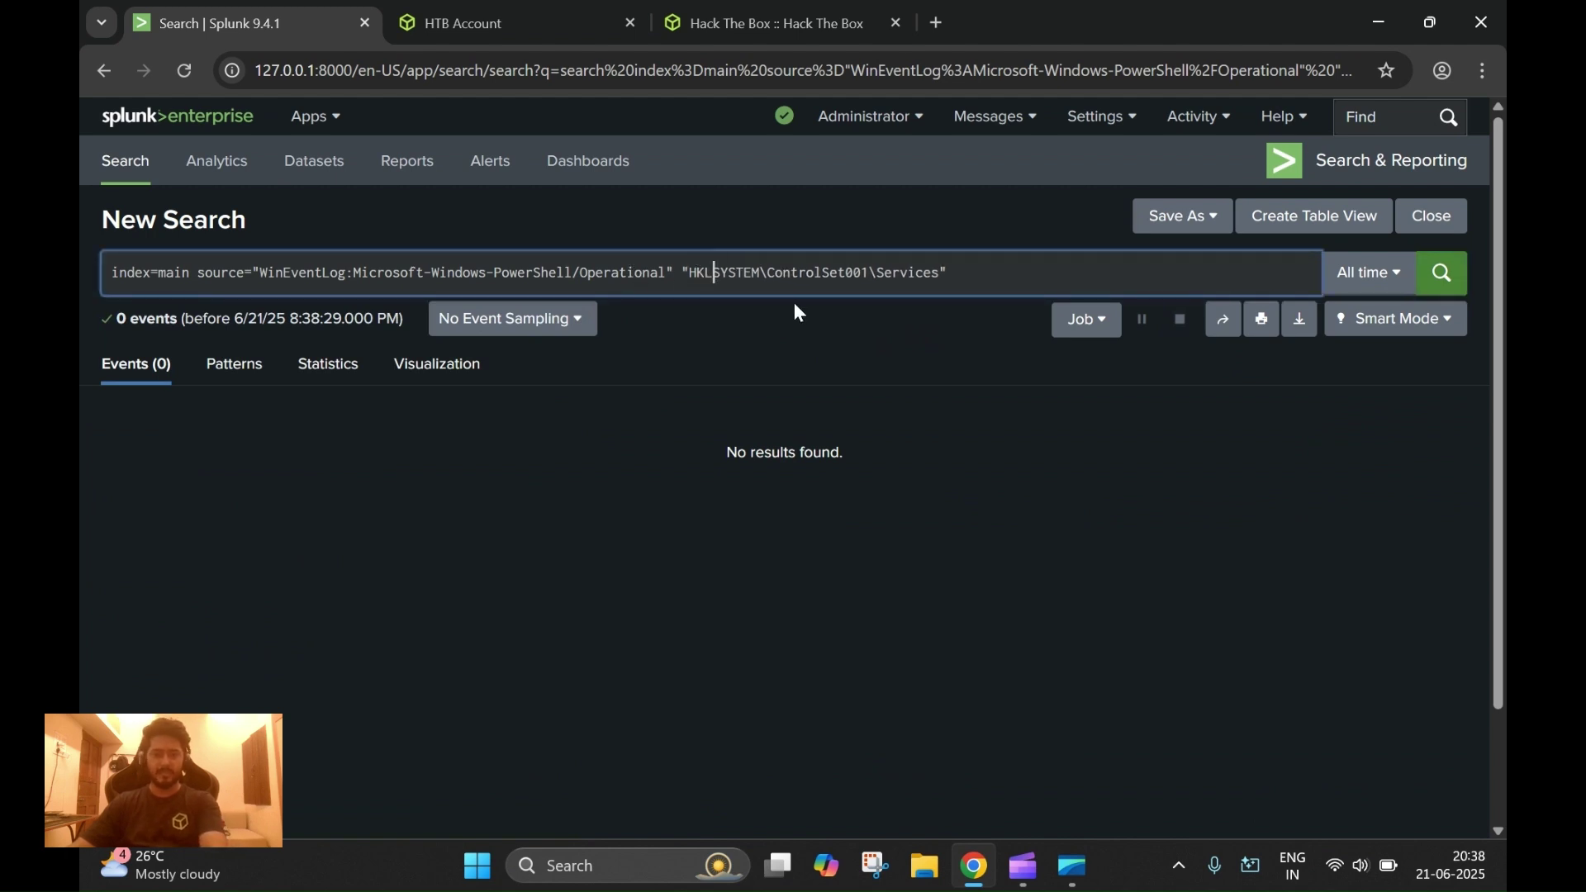
key(BackSpace)
key(BackSpace)
key(BackSpace)
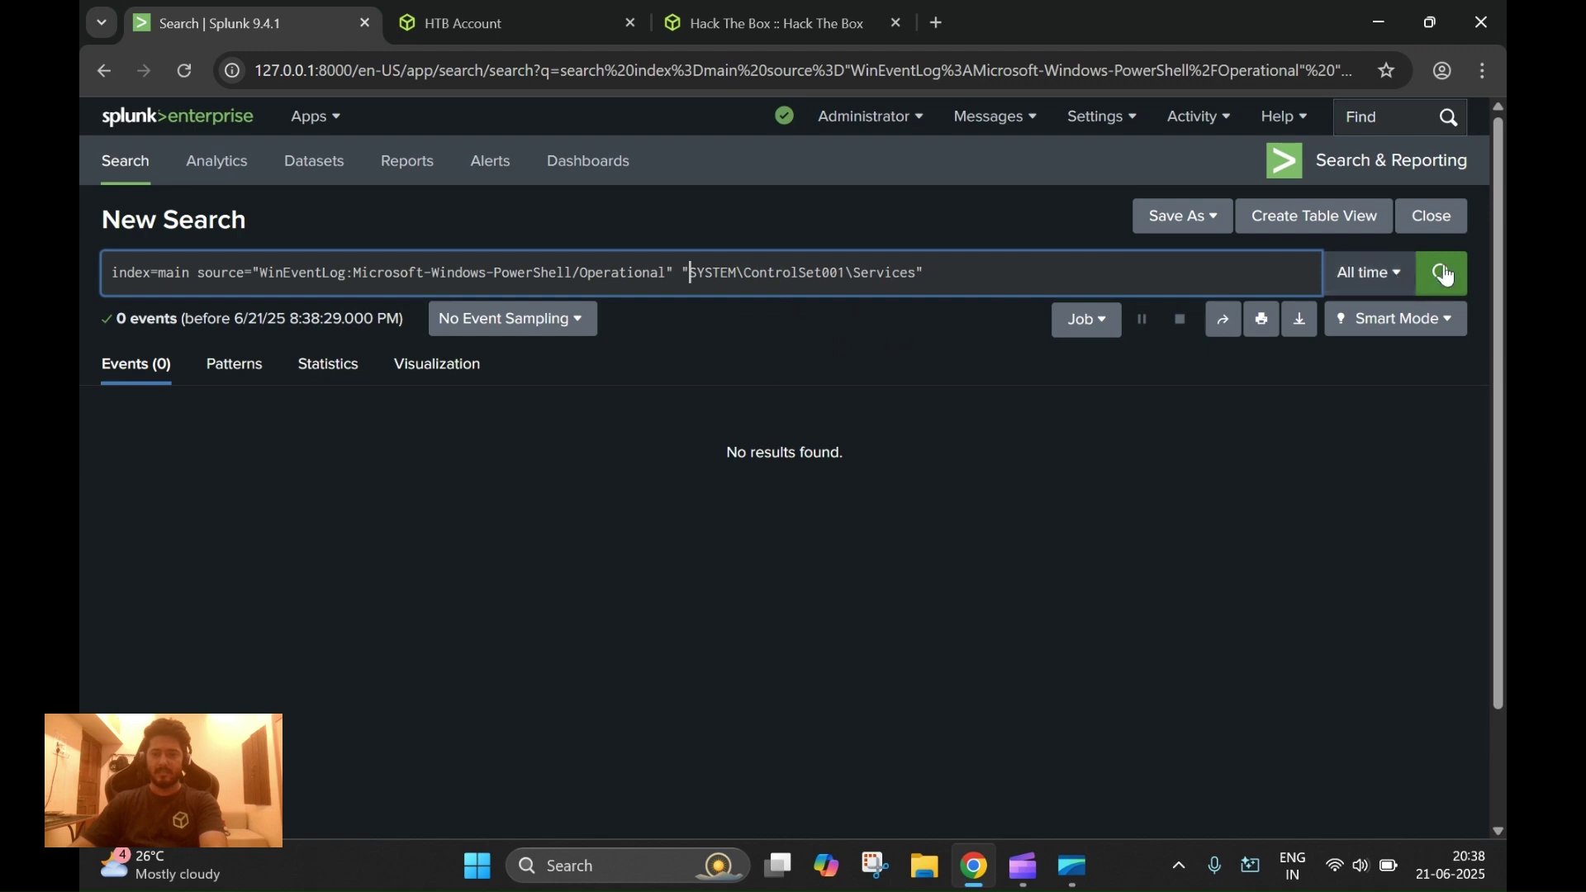
click(1465, 275)
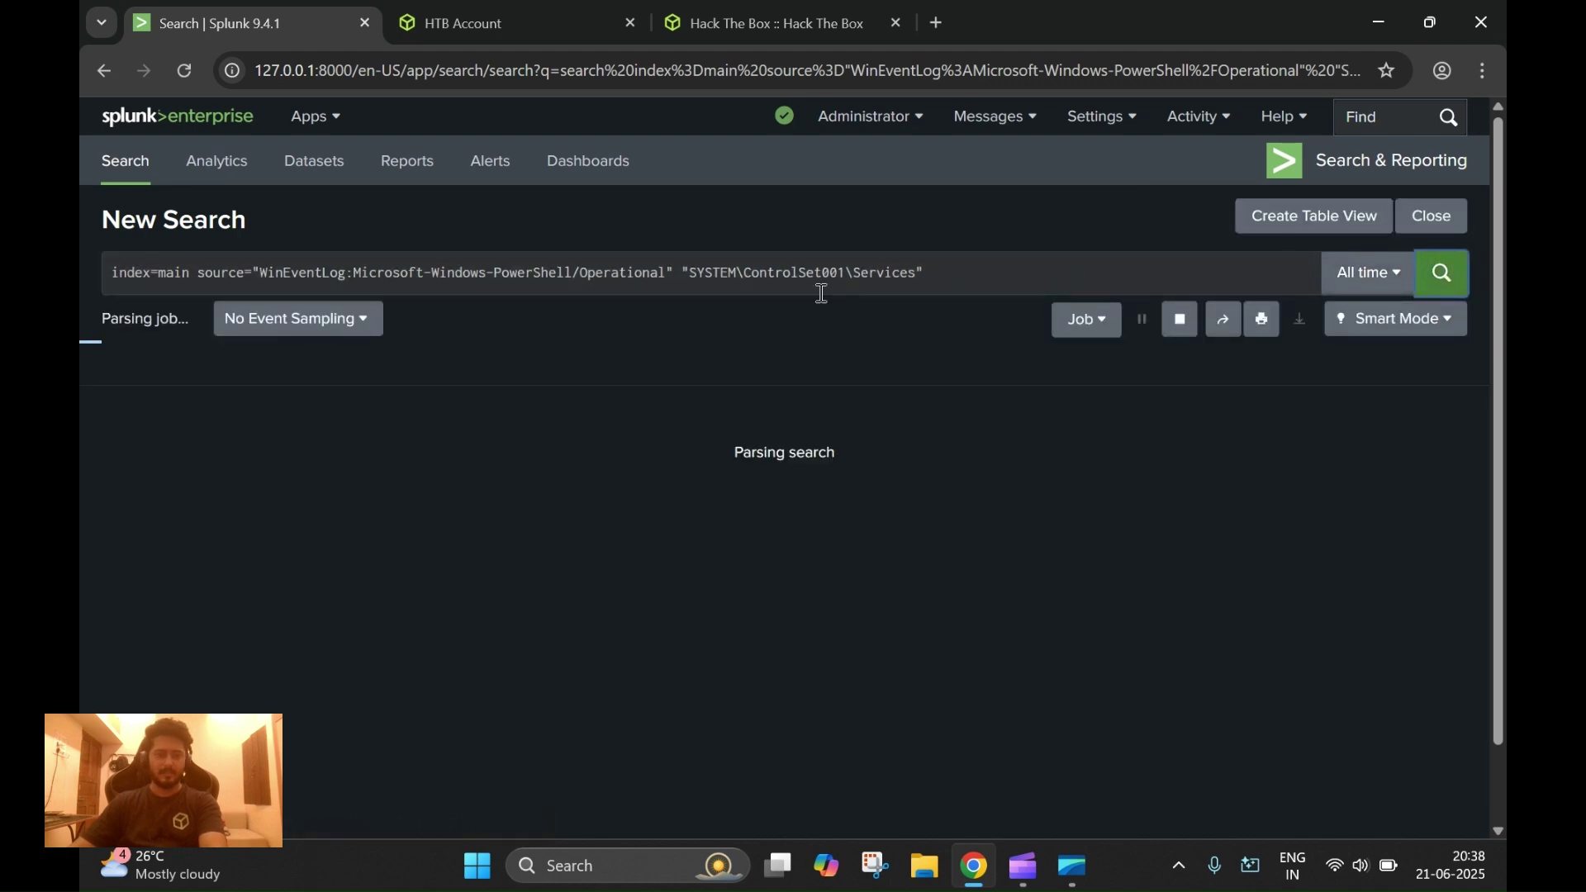
click(739, 271)
text(/)
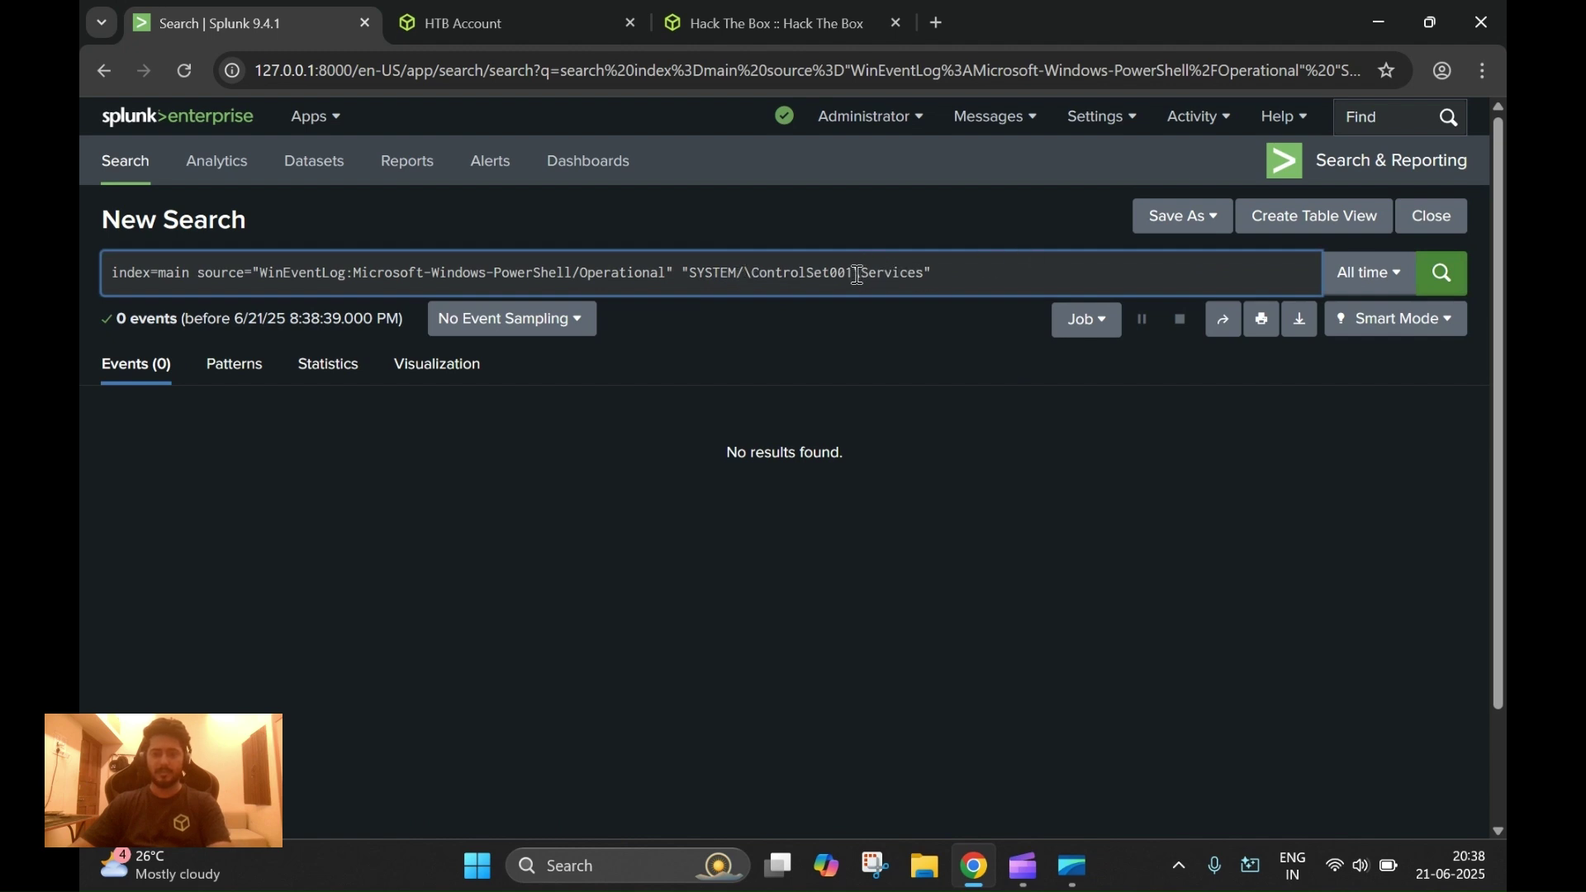
key(Right)
text(/)
click(1445, 274)
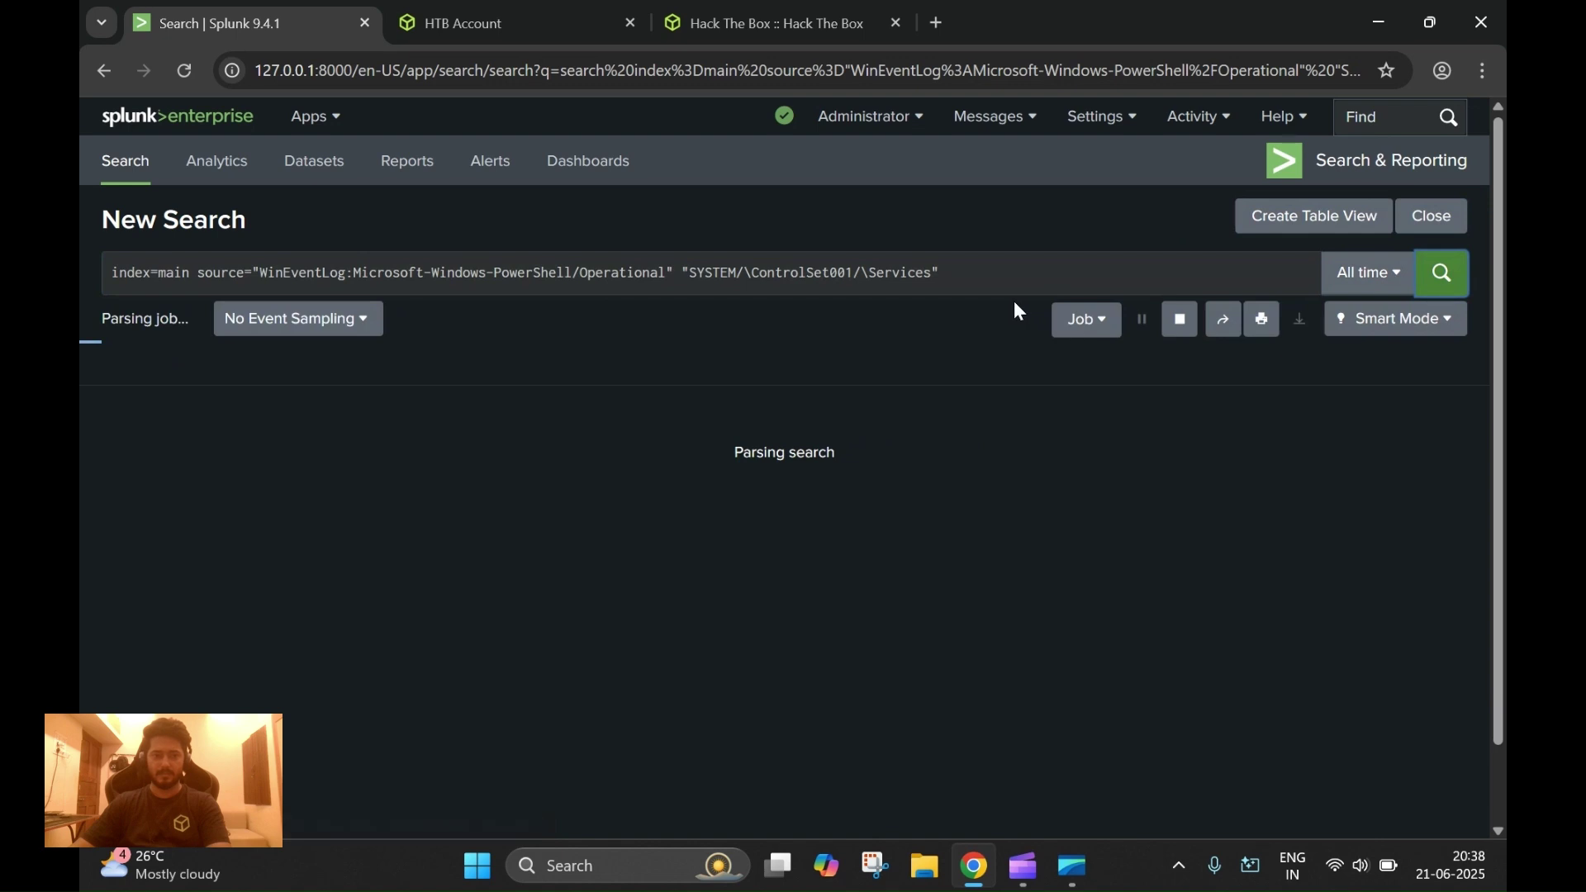
Step: Cut the query down to just ControlSet001 and rerun the search
drag(752, 271, 688, 271)
key(BackSpace)
key(Delete)
click(795, 272)
click(796, 273)
key(Delete)
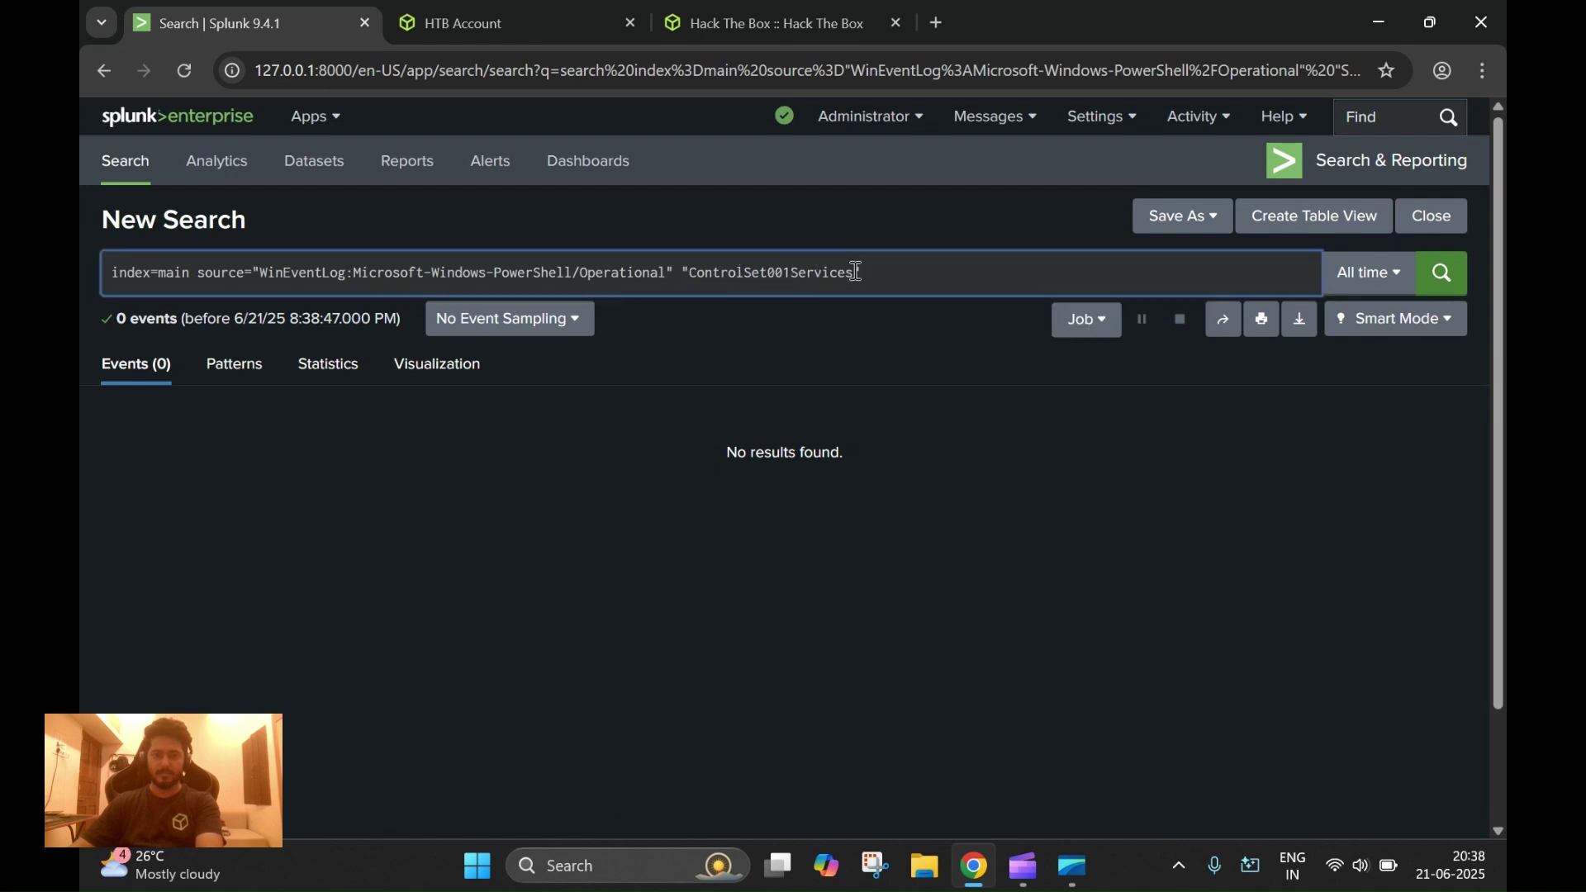
drag(853, 273, 798, 272)
key(BackSpace)
click(1442, 272)
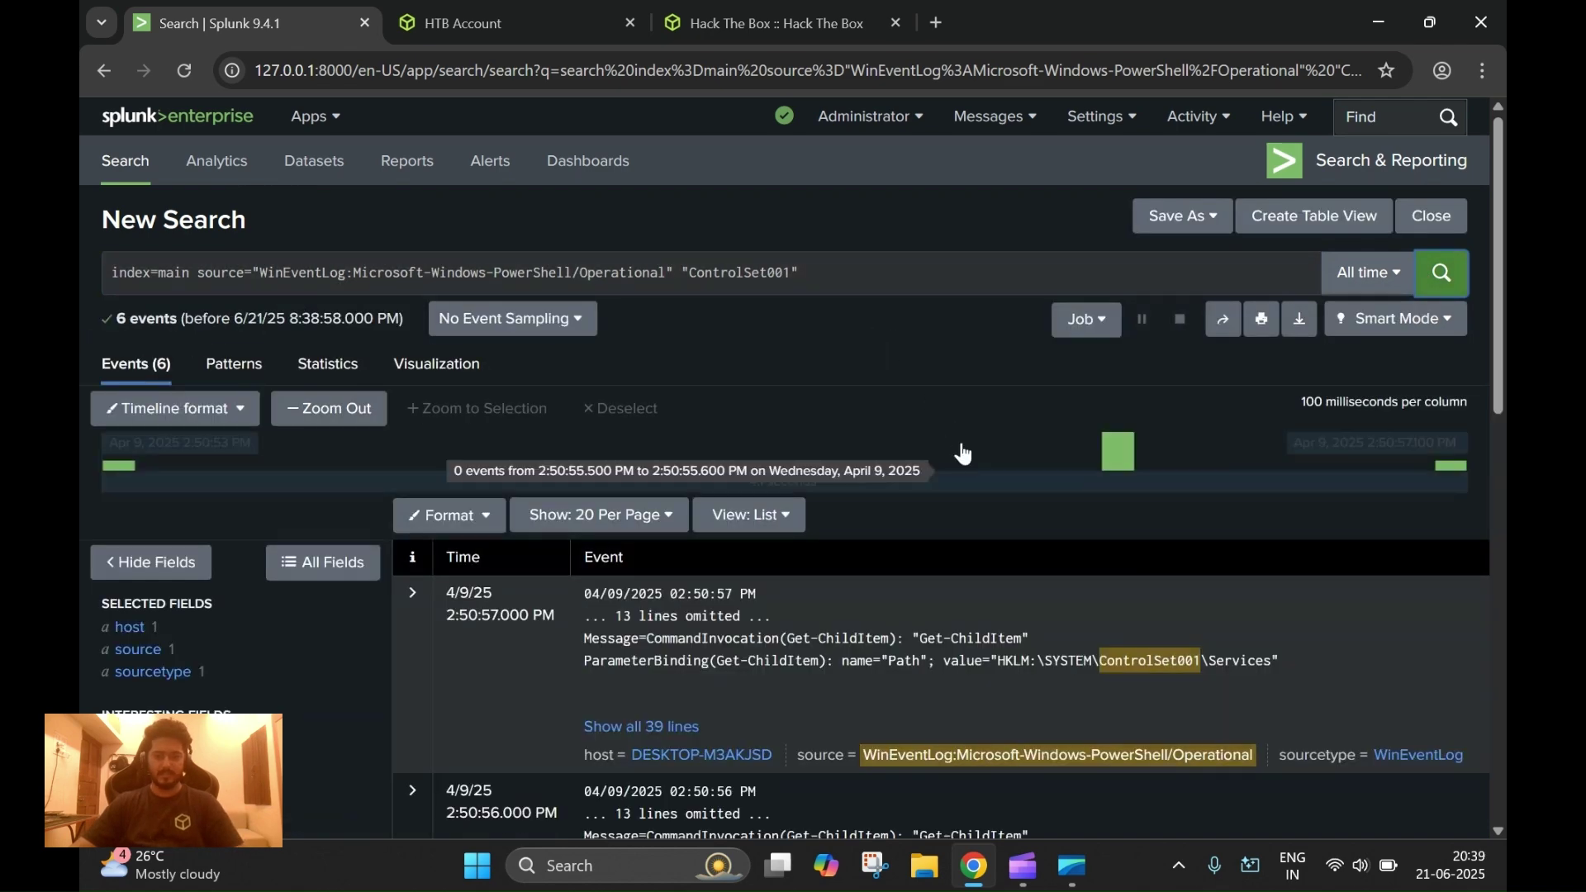
Step: Review the six results and select the HKLM:\SYSTEM\ControlSet001\Services value in the first event
scroll(1067, 549, down, 2)
scroll(1065, 547, down, 3)
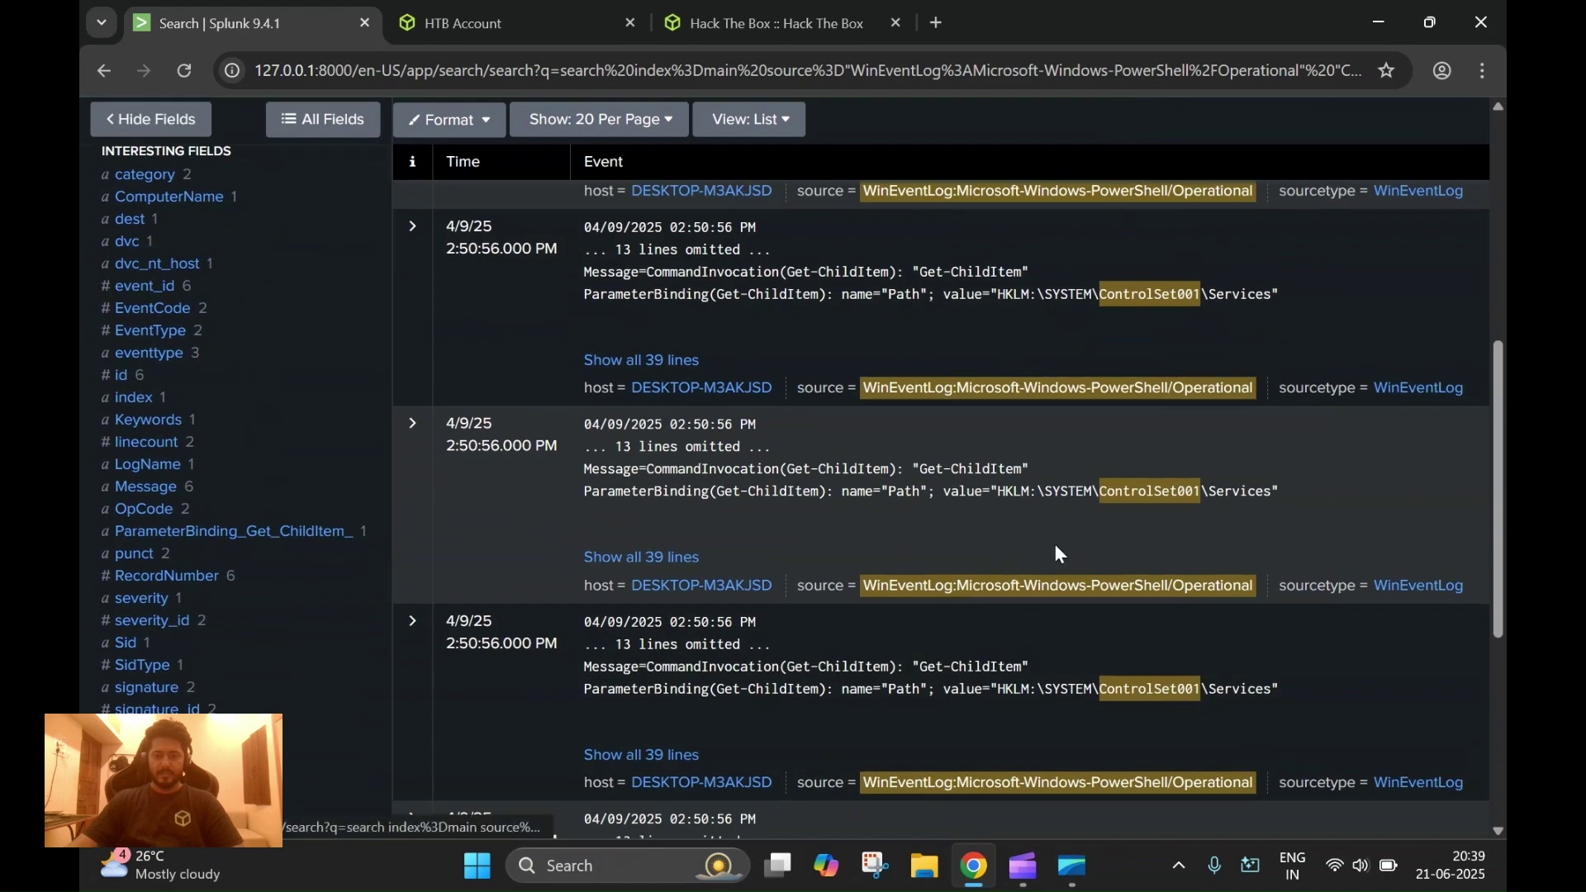
scroll(1054, 542, up, 1)
scroll(1054, 542, up, 4)
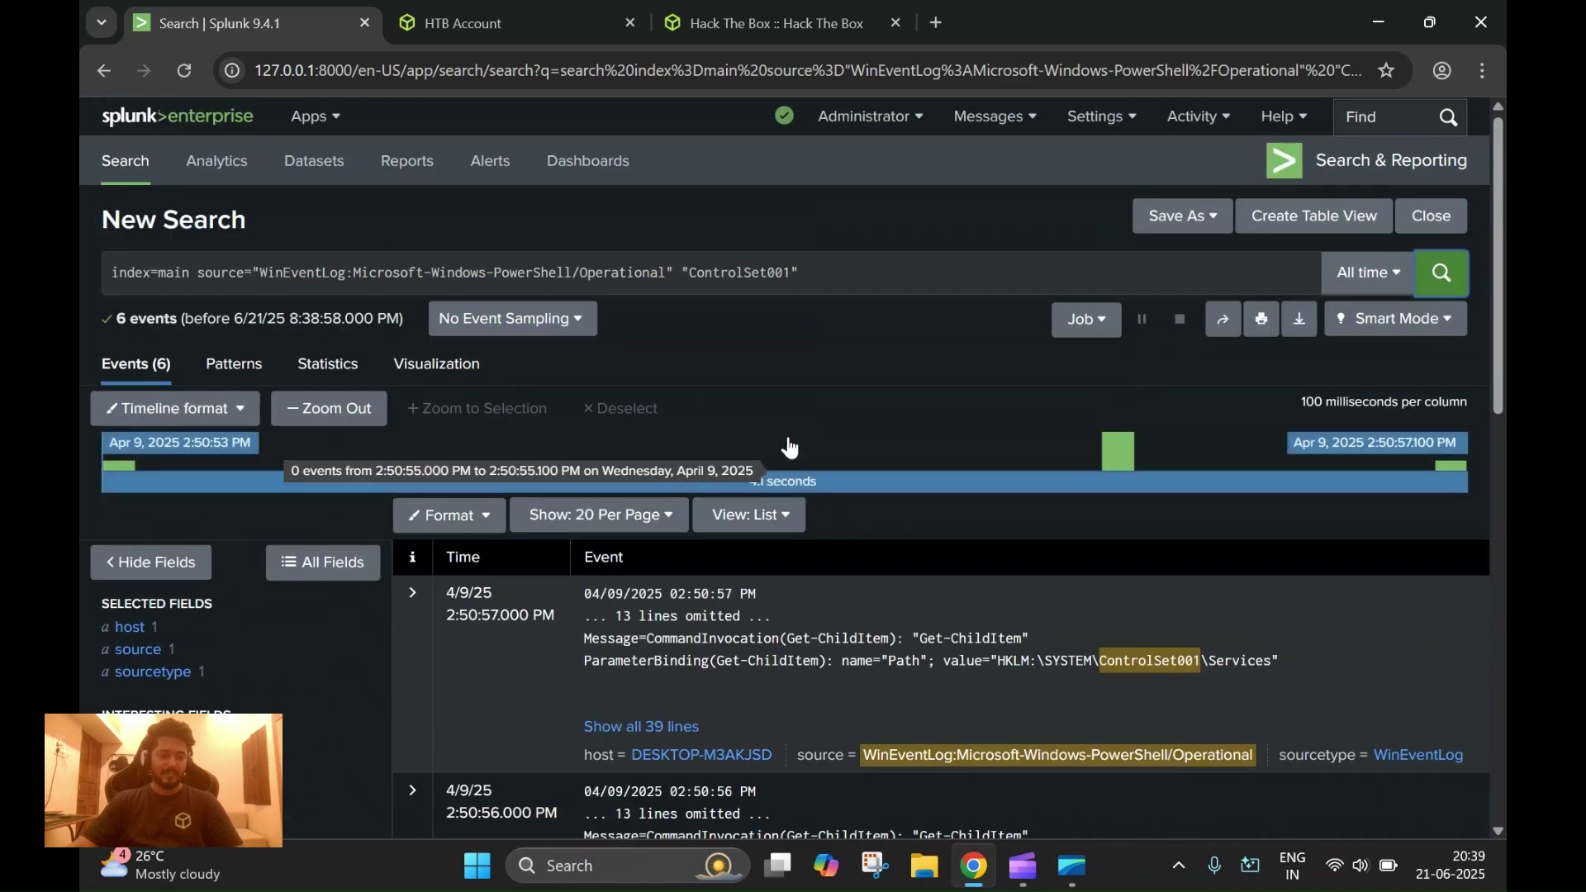
scroll(248, 611, down, 5)
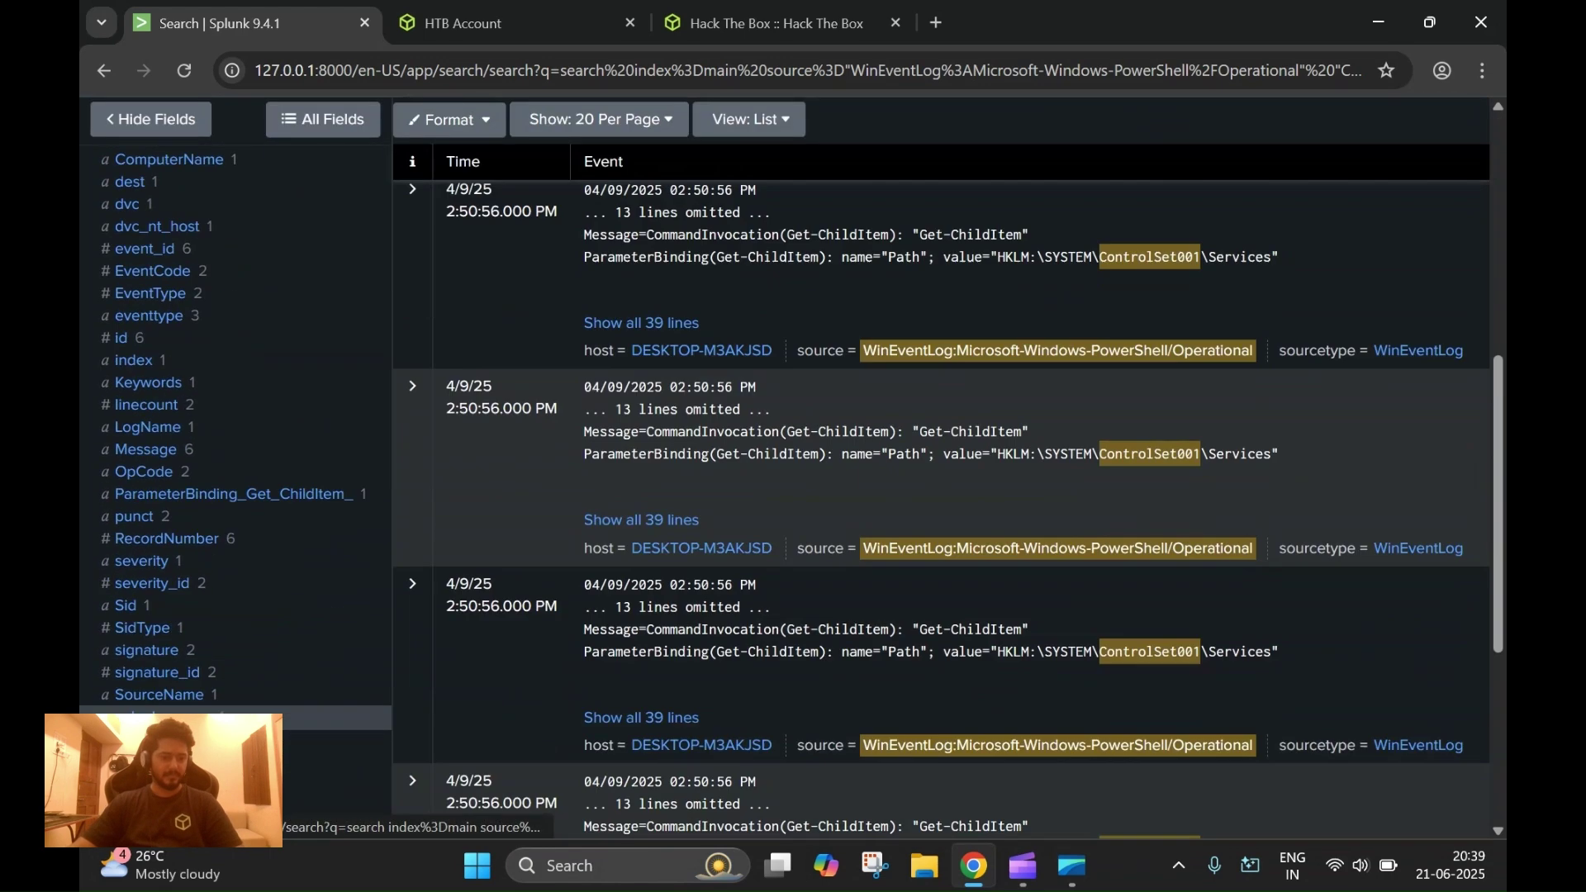
scroll(171, 596, up, 2)
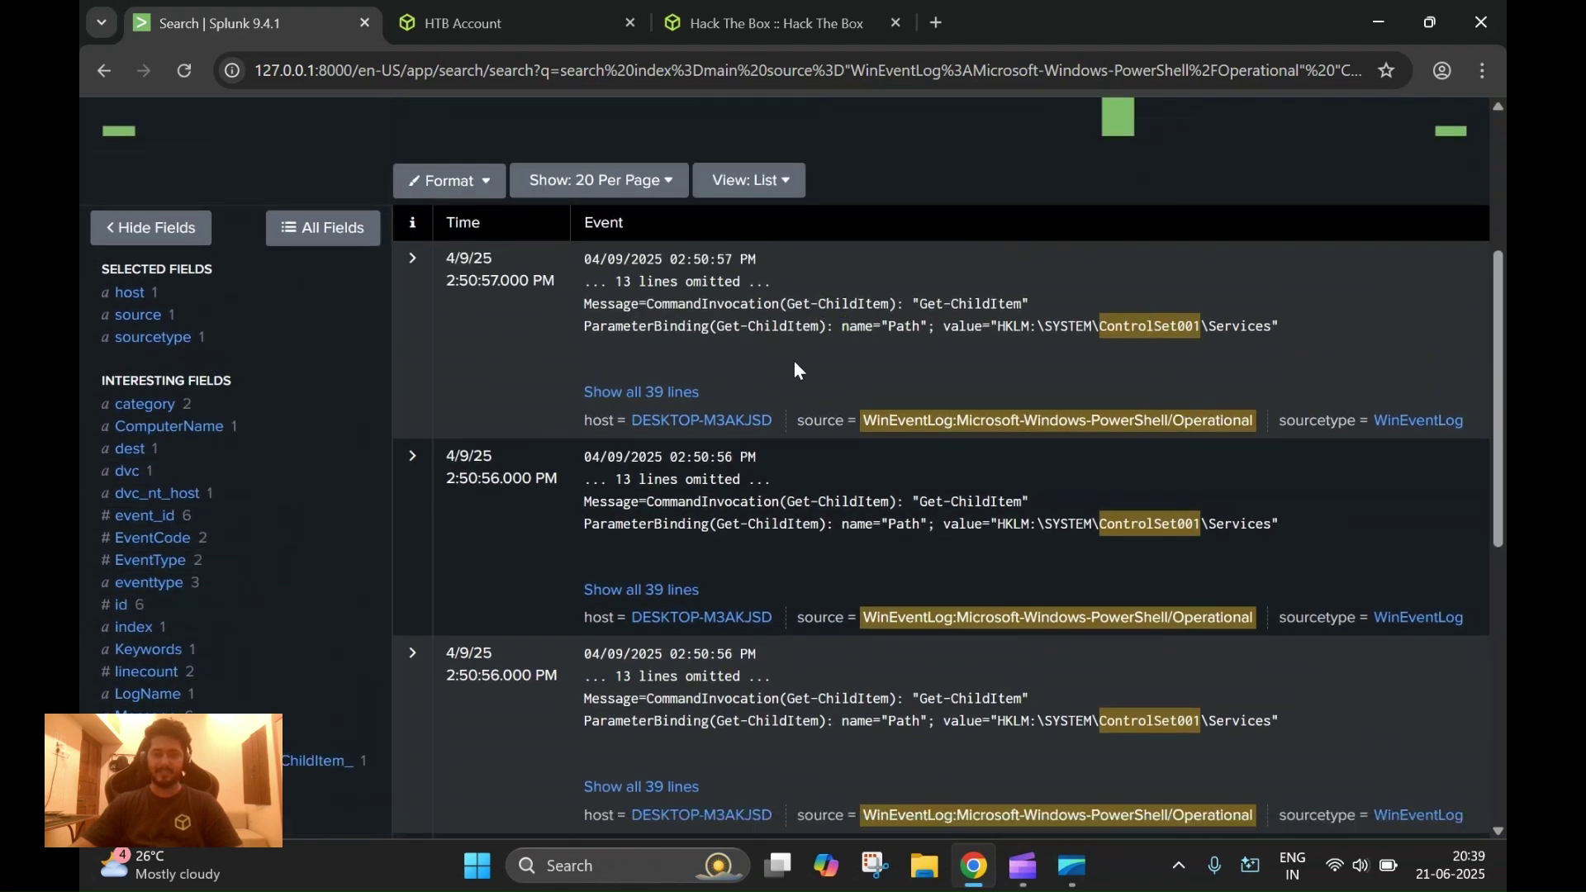
scroll(1062, 326, up, 3)
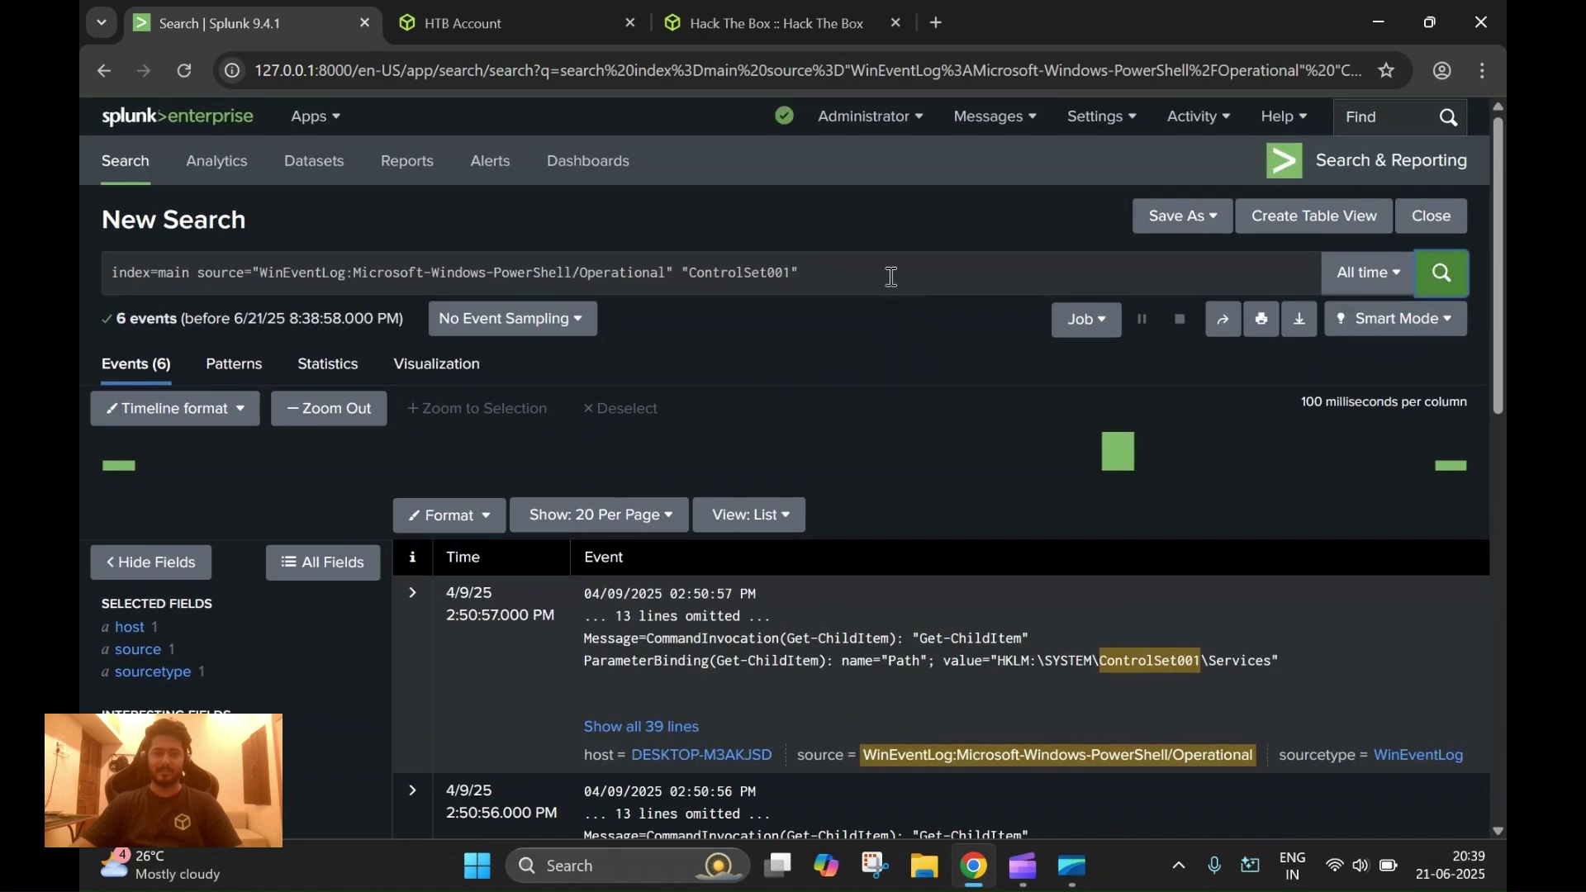
click(892, 277)
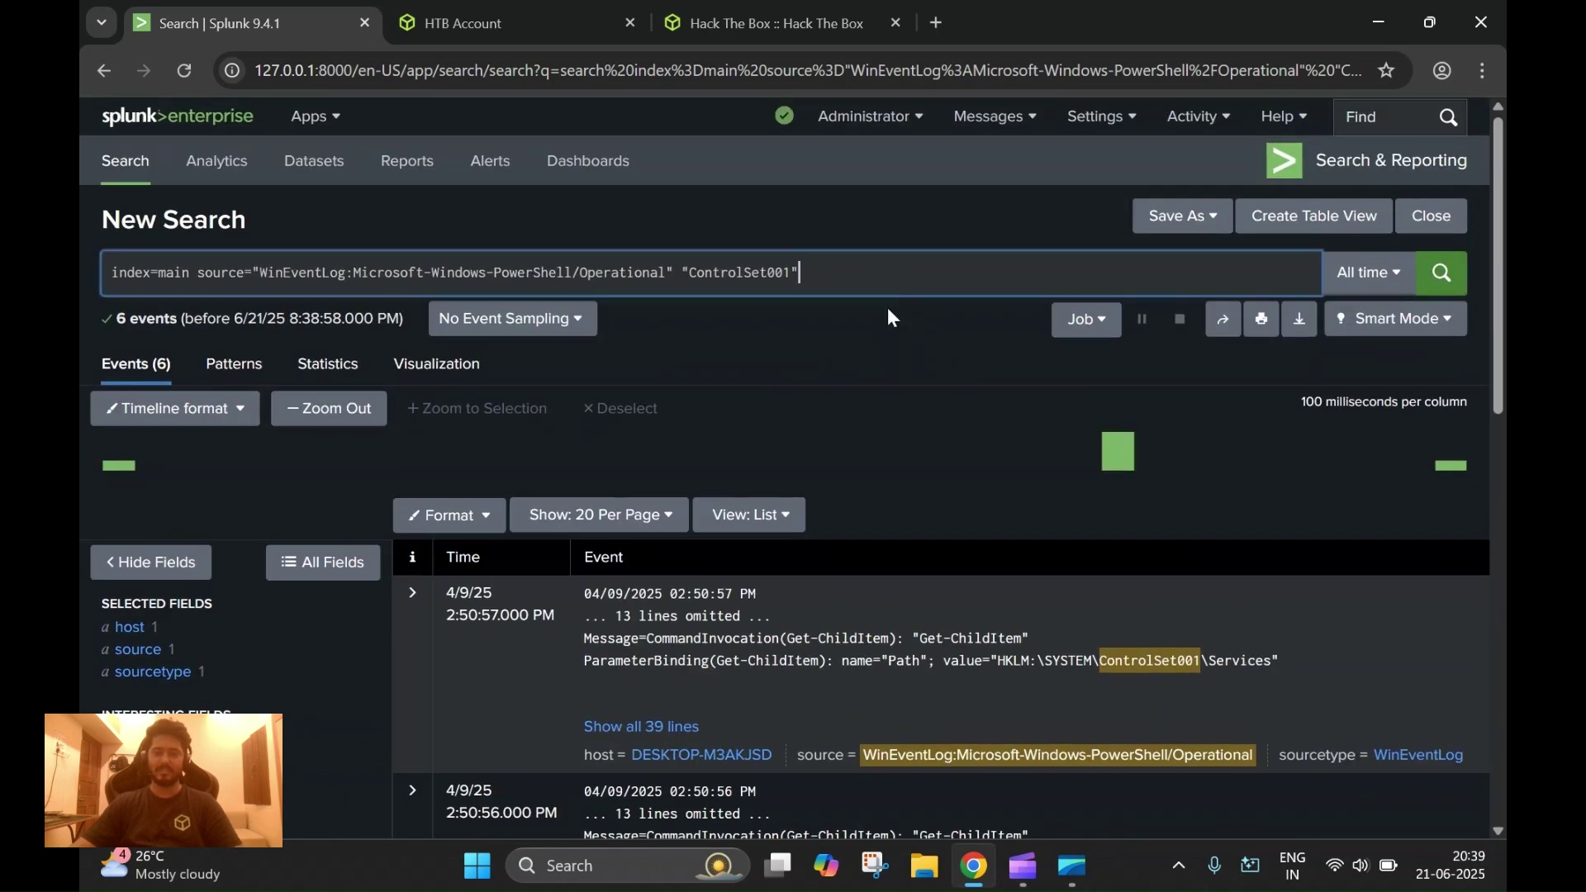
scroll(888, 309, down, 3)
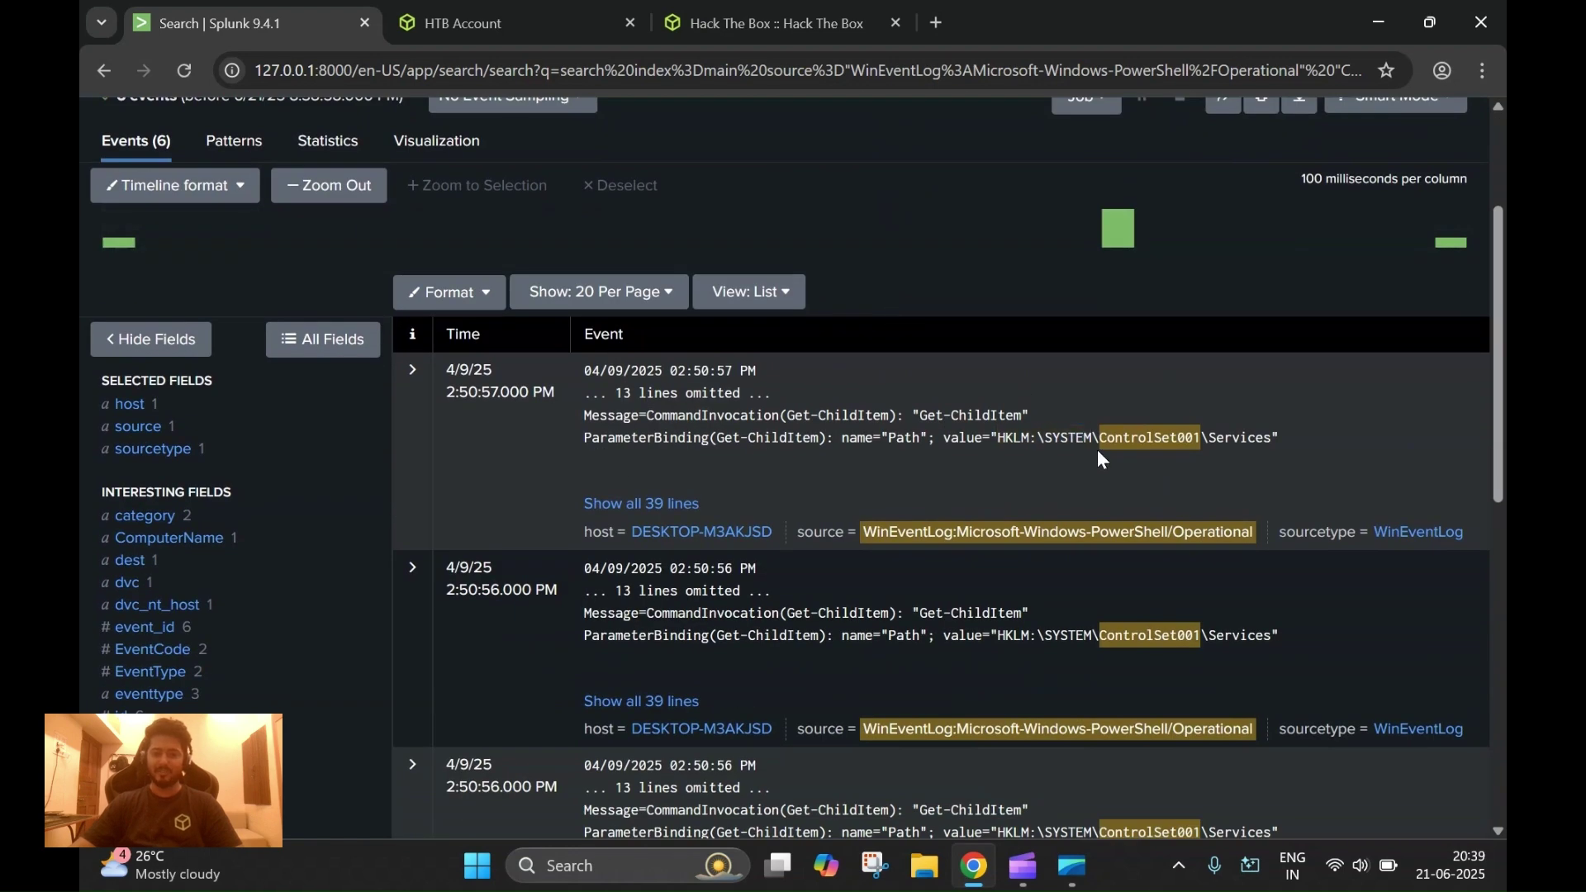
drag(944, 438, 1294, 435)
scroll(914, 261, up, 3)
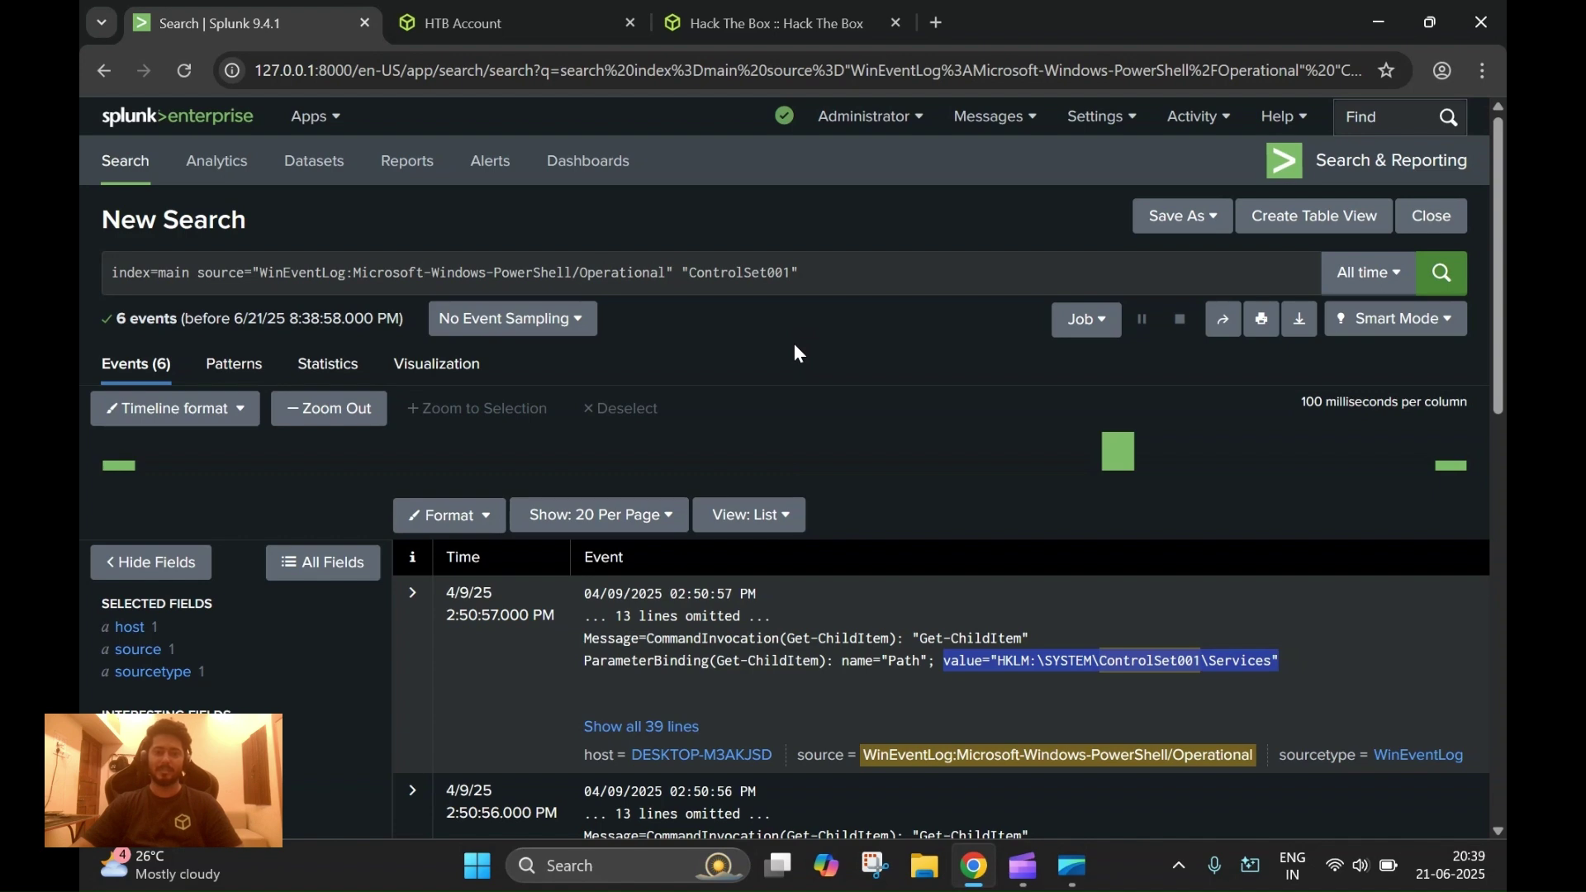
scroll(798, 353, down, 3)
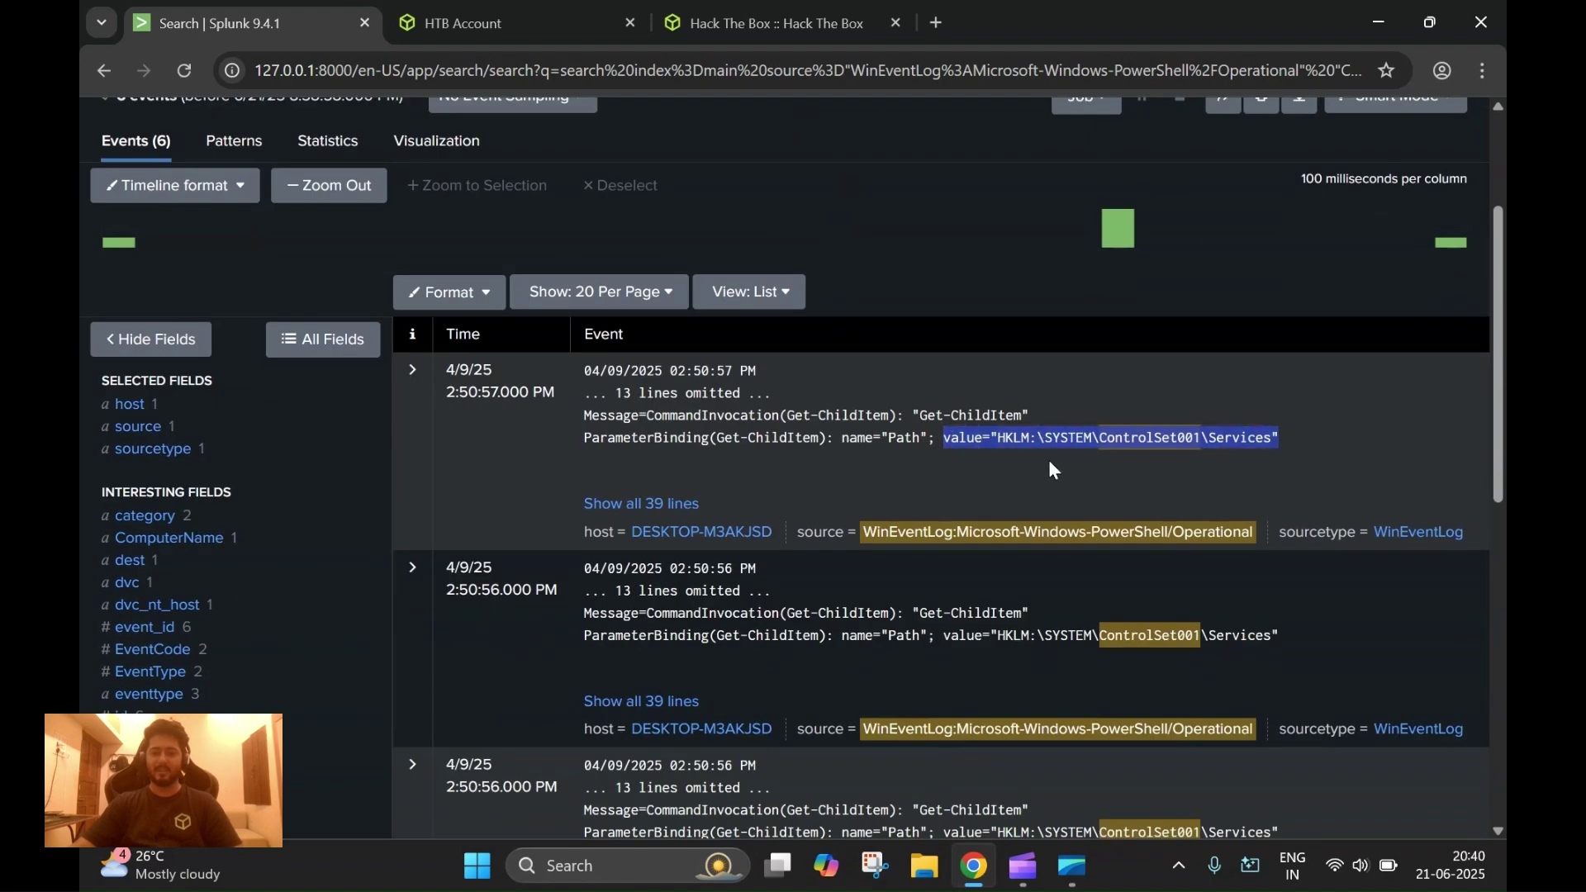
scroll(1024, 461, down, 3)
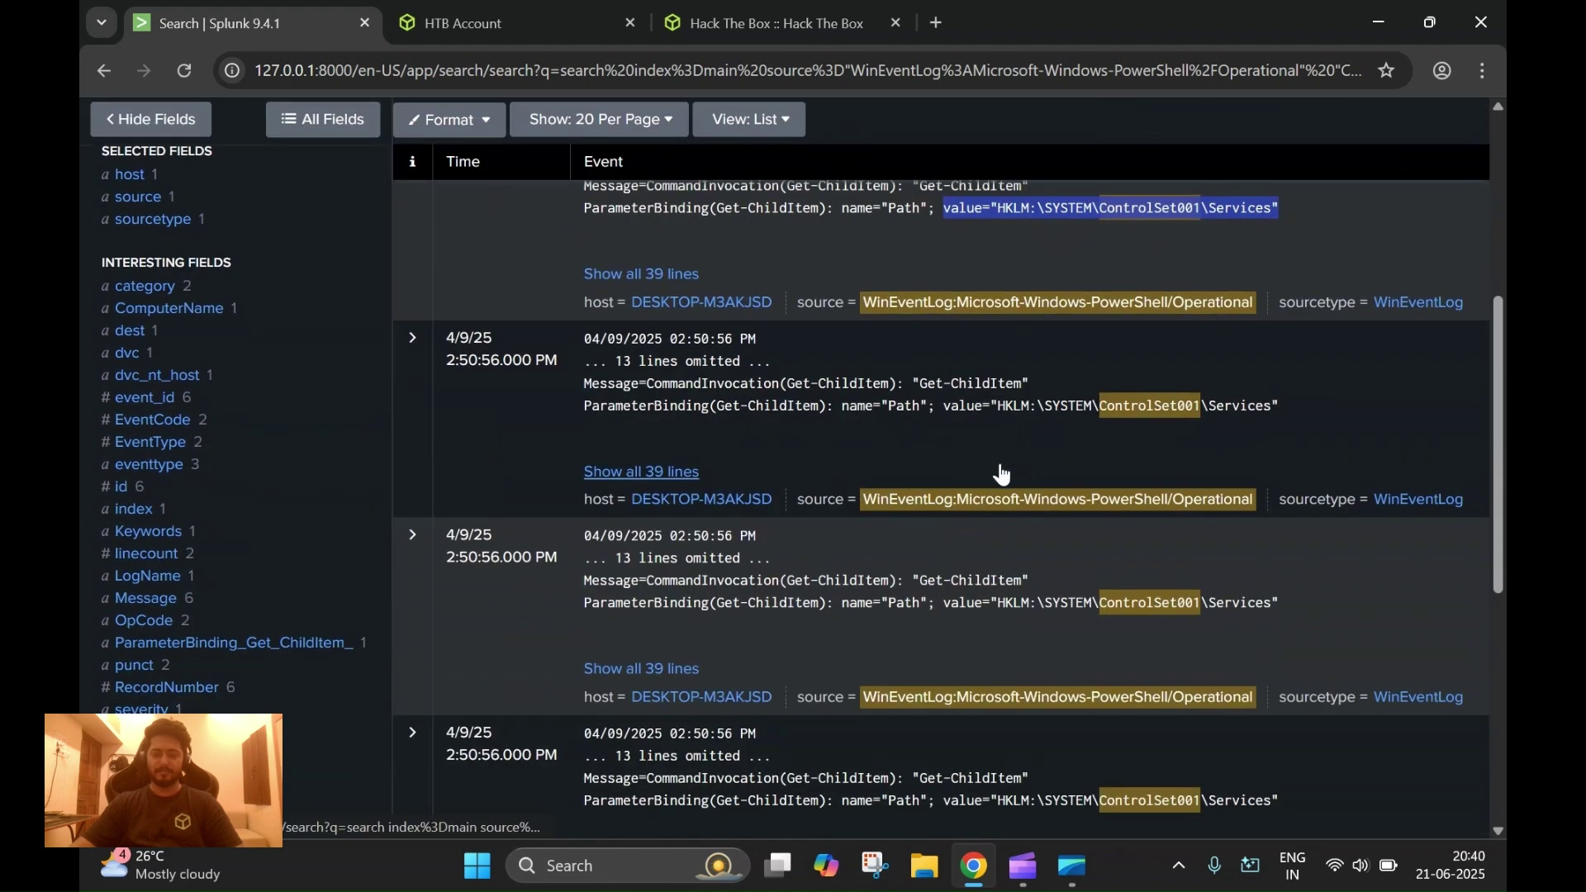
Step: Select the HKLM:\SYSTEM\ControlSet001\Services path in the first Splunk event
click(783, 26)
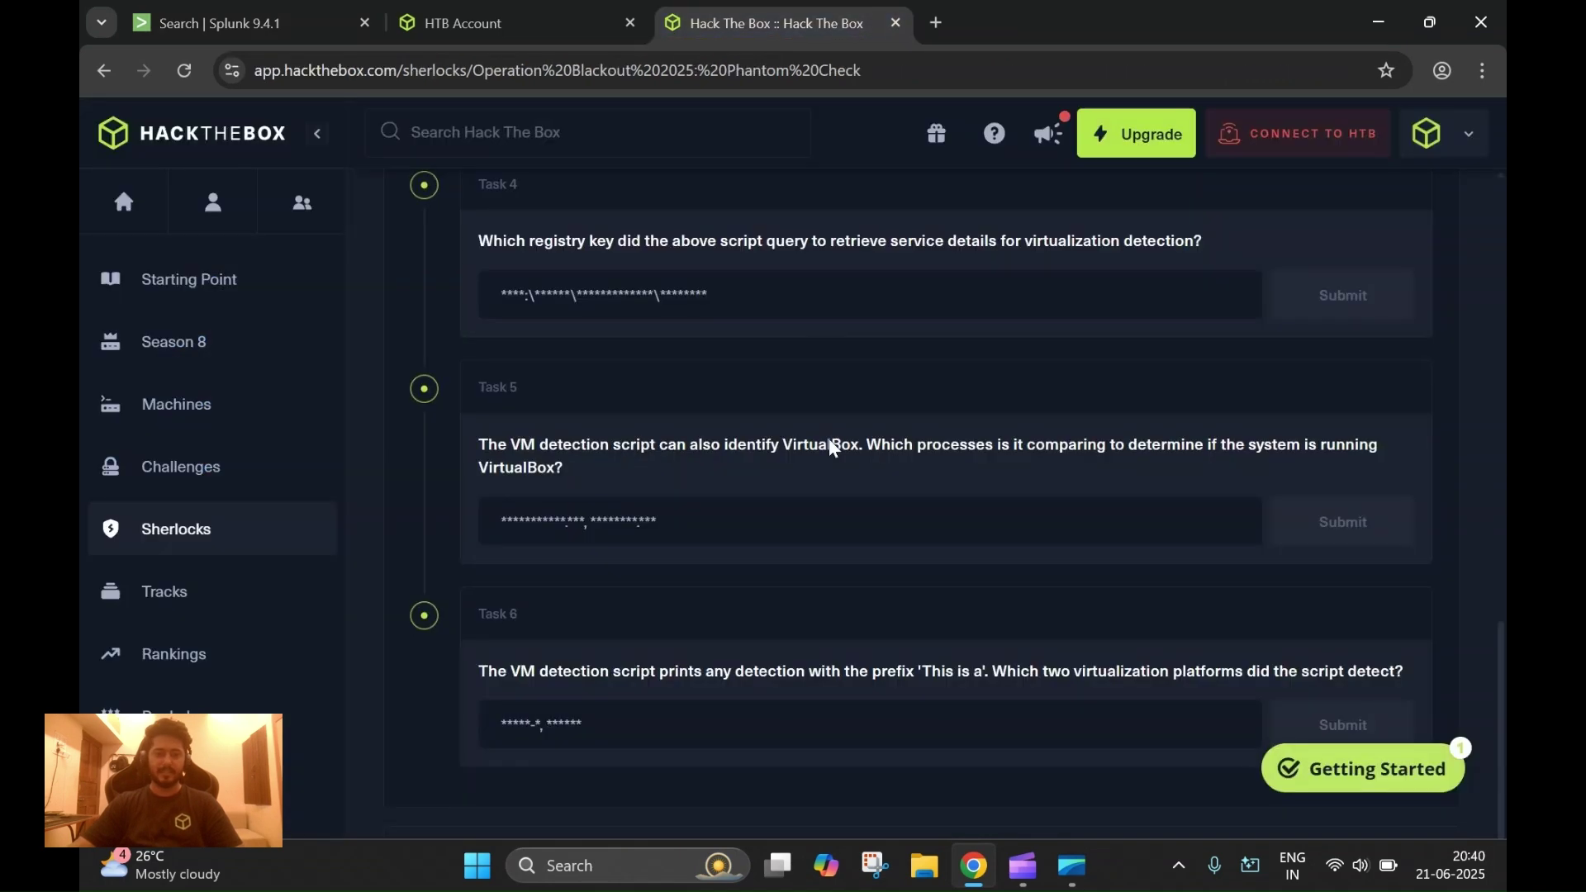
click(496, 24)
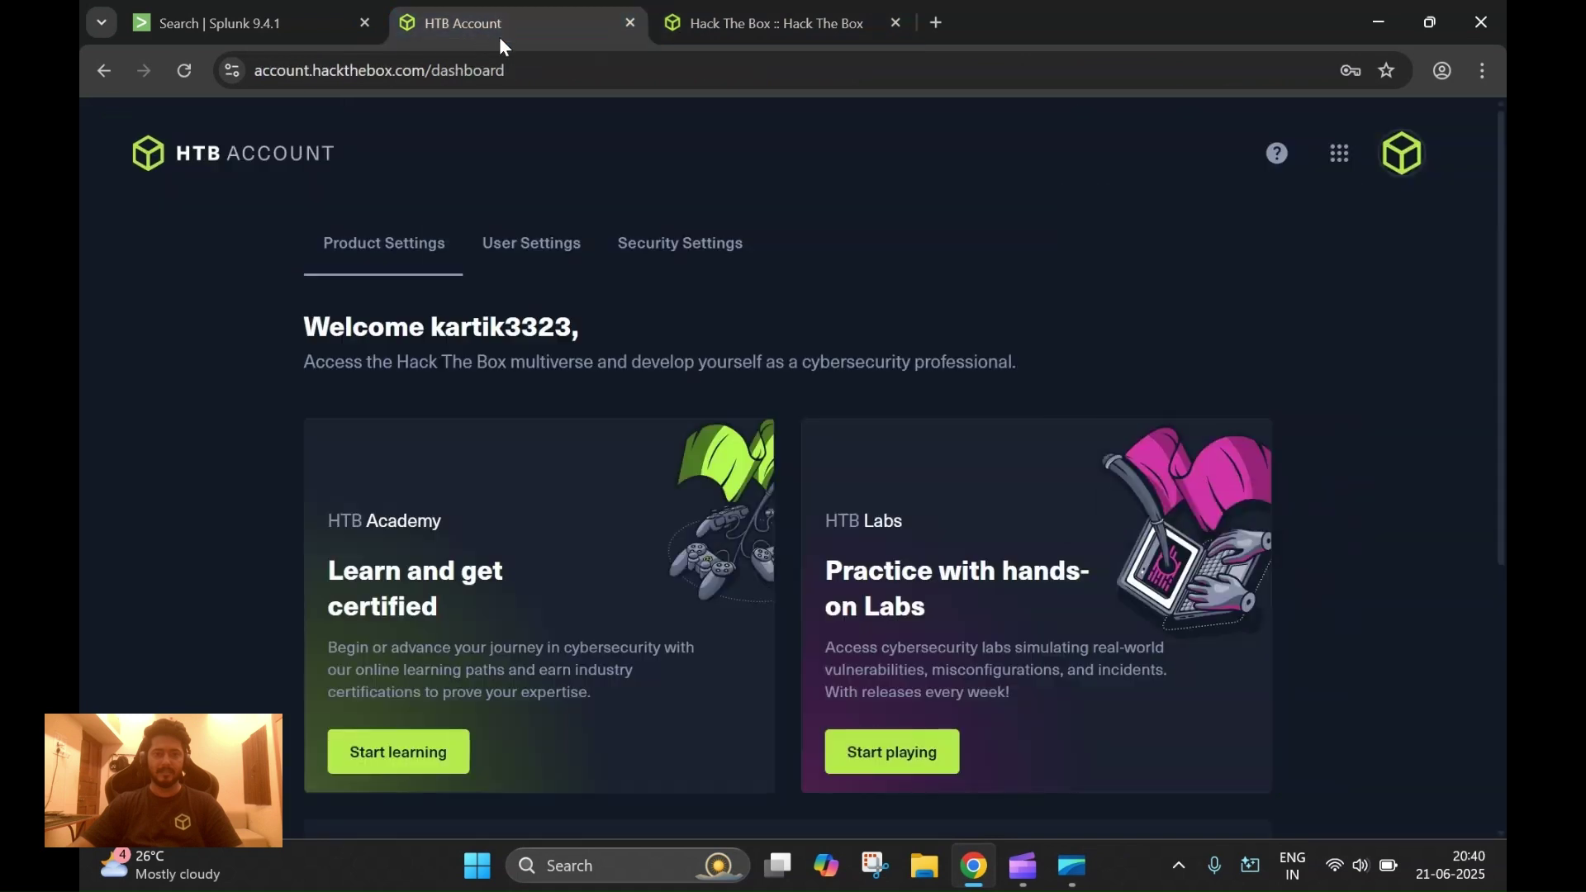
click(318, 9)
drag(1272, 208, 997, 207)
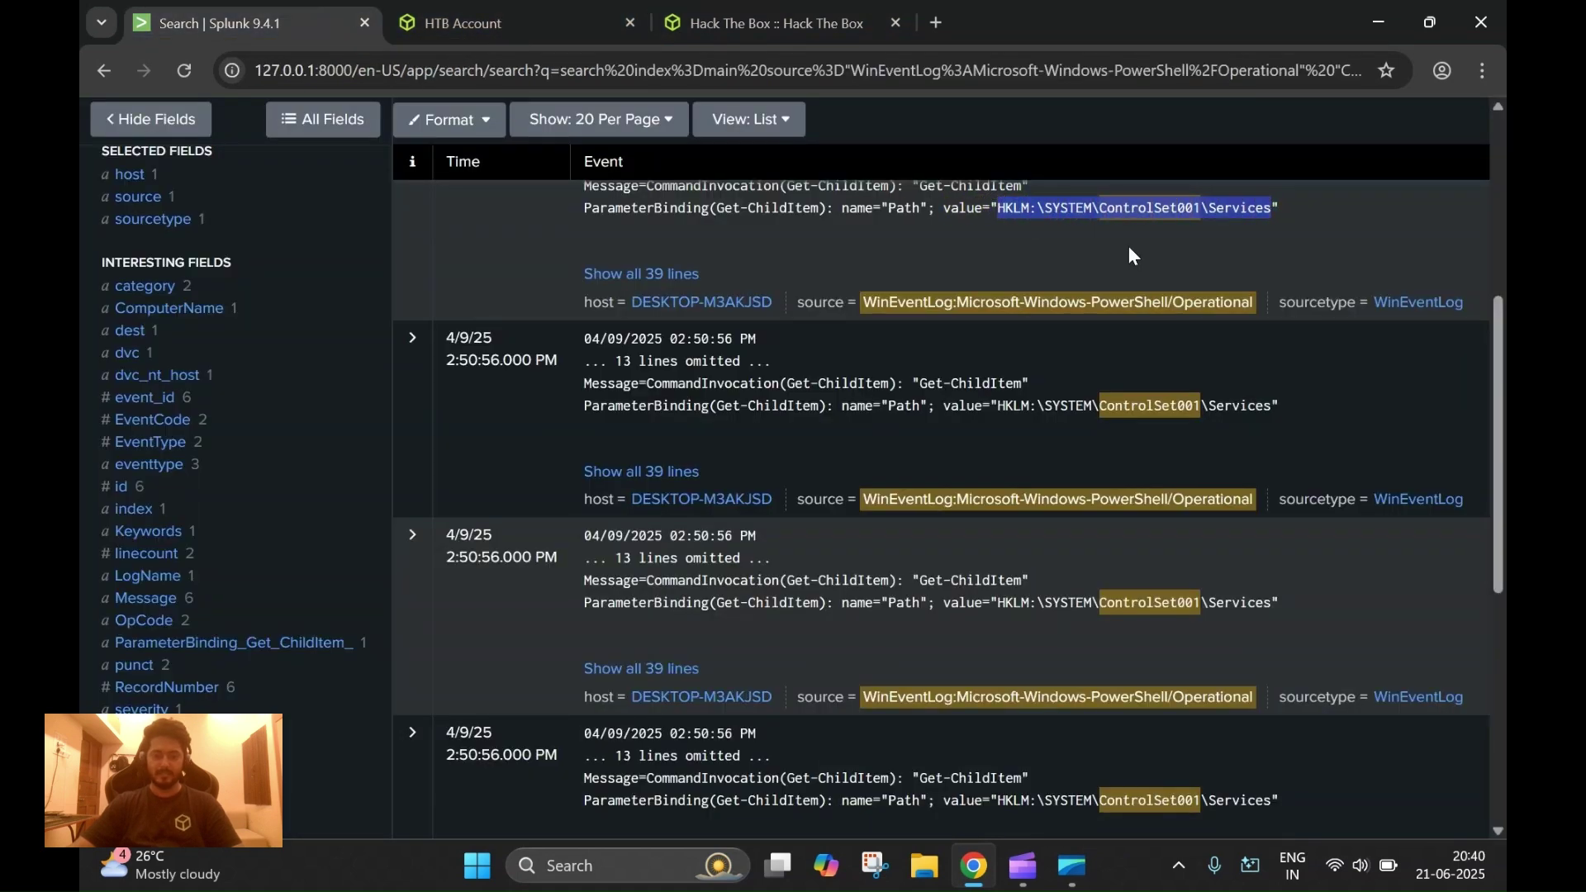
Step: Paste HKLM:\SYSTEM\ControlSet001\Services into the Task 4 answer field and submit it
click(761, 22)
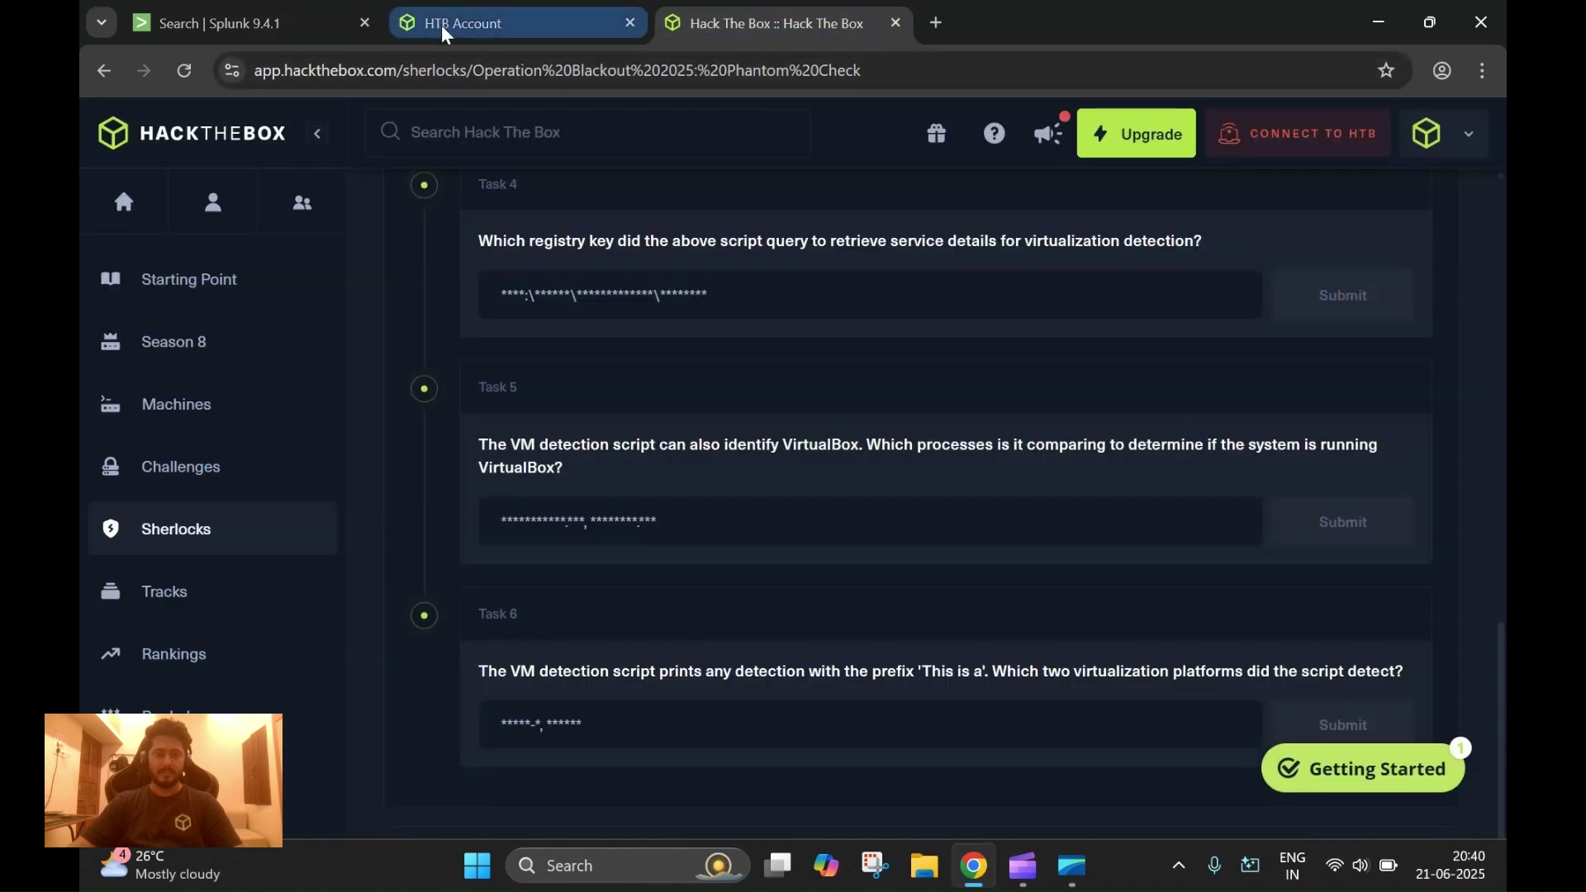
click(975, 866)
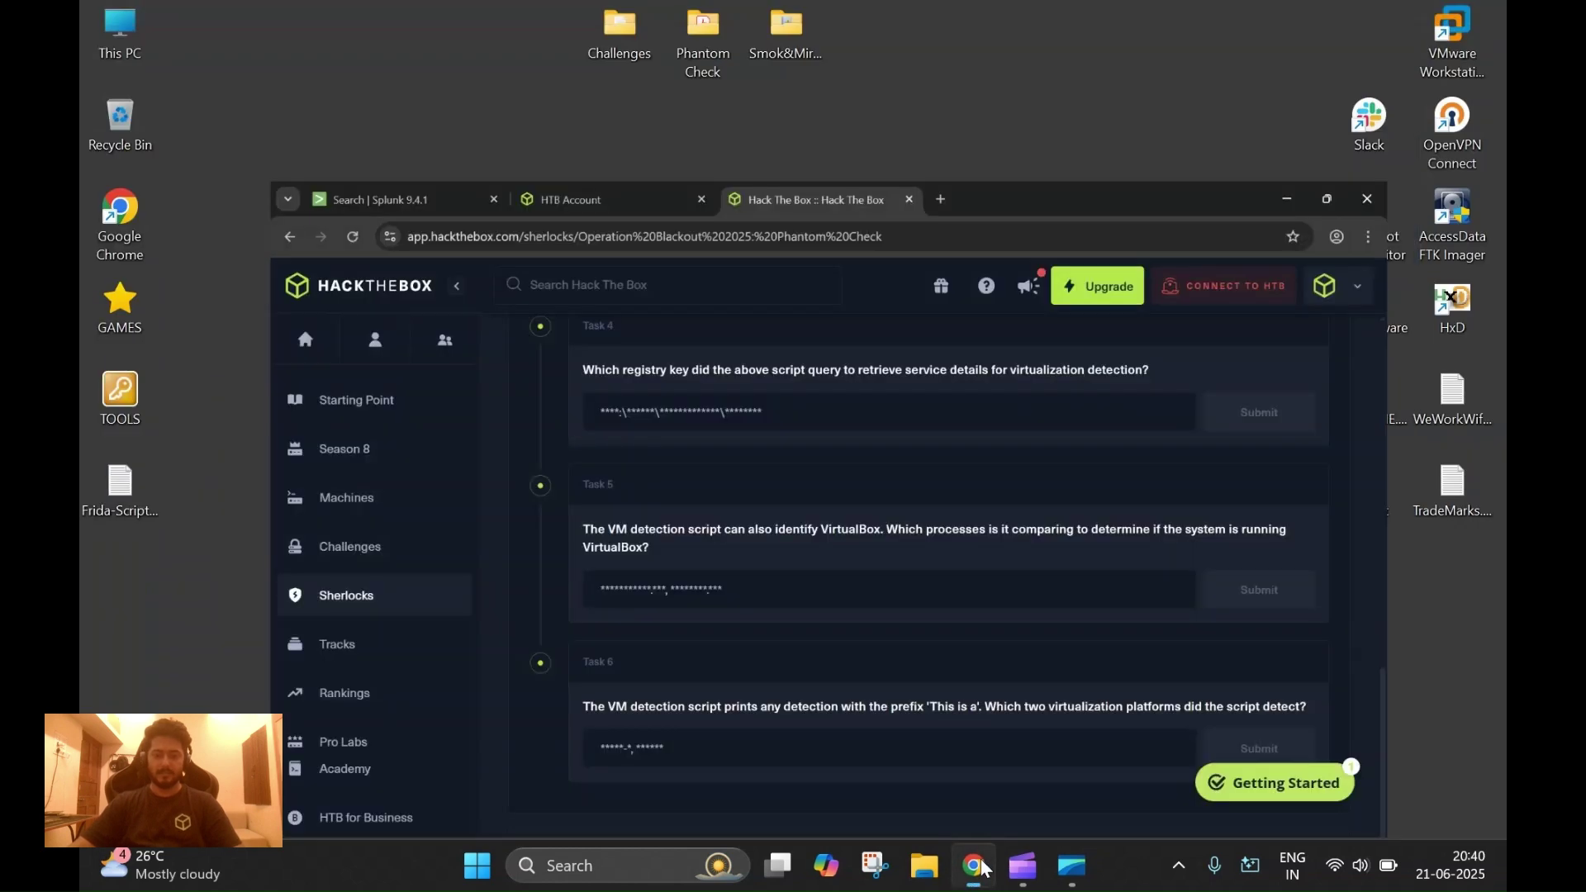
click(975, 865)
click(744, 293)
text(HKLM:\SYSTEM\ControlSet001\Services)
click(1325, 312)
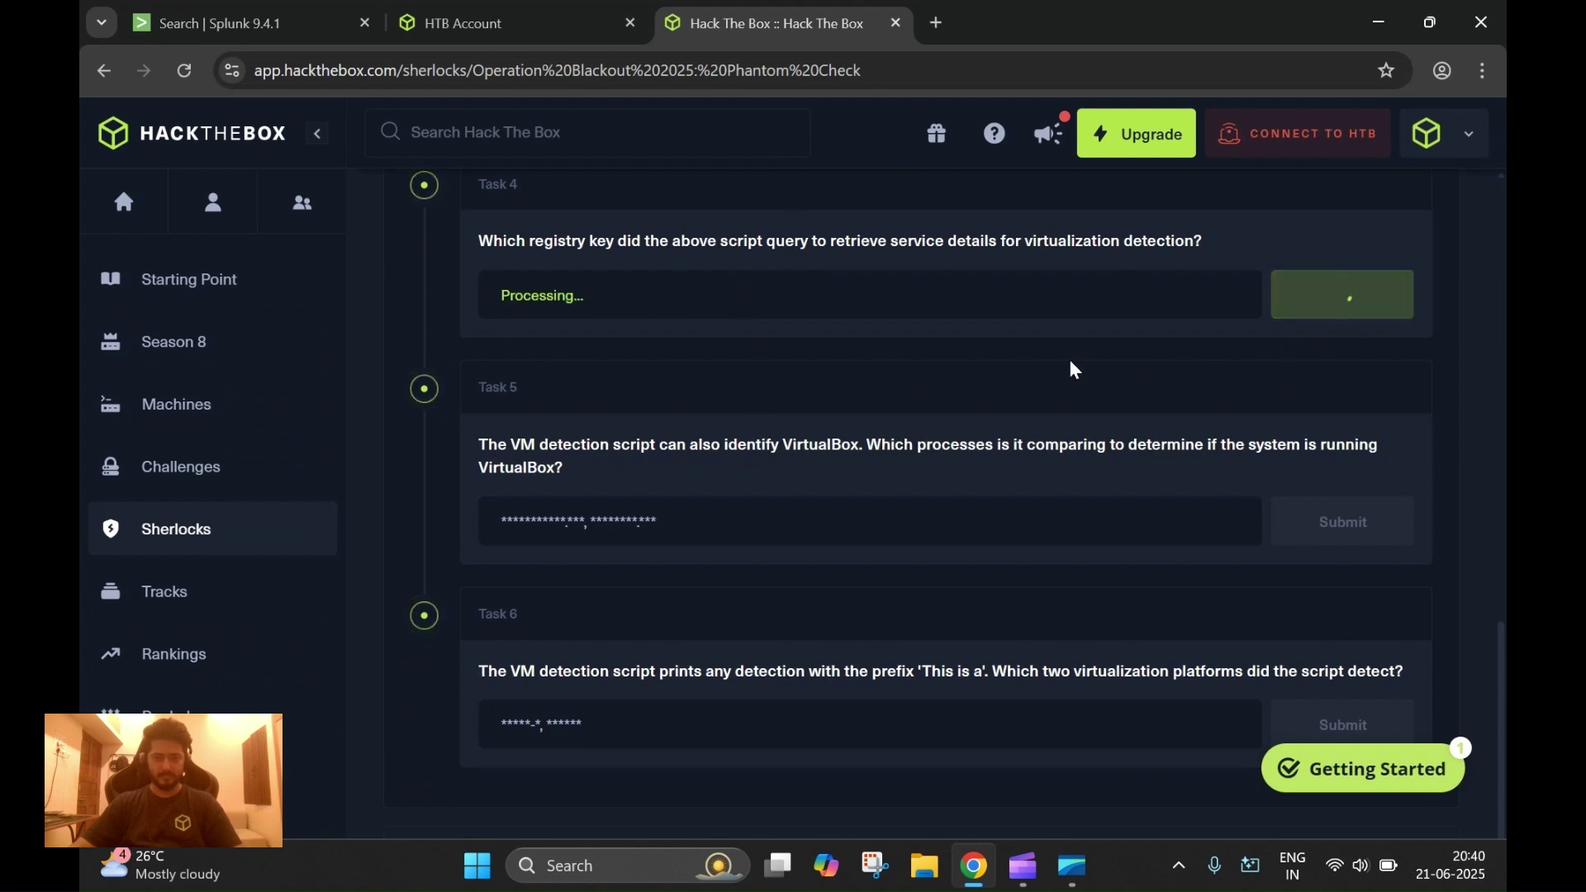
scroll(710, 469, down, 2)
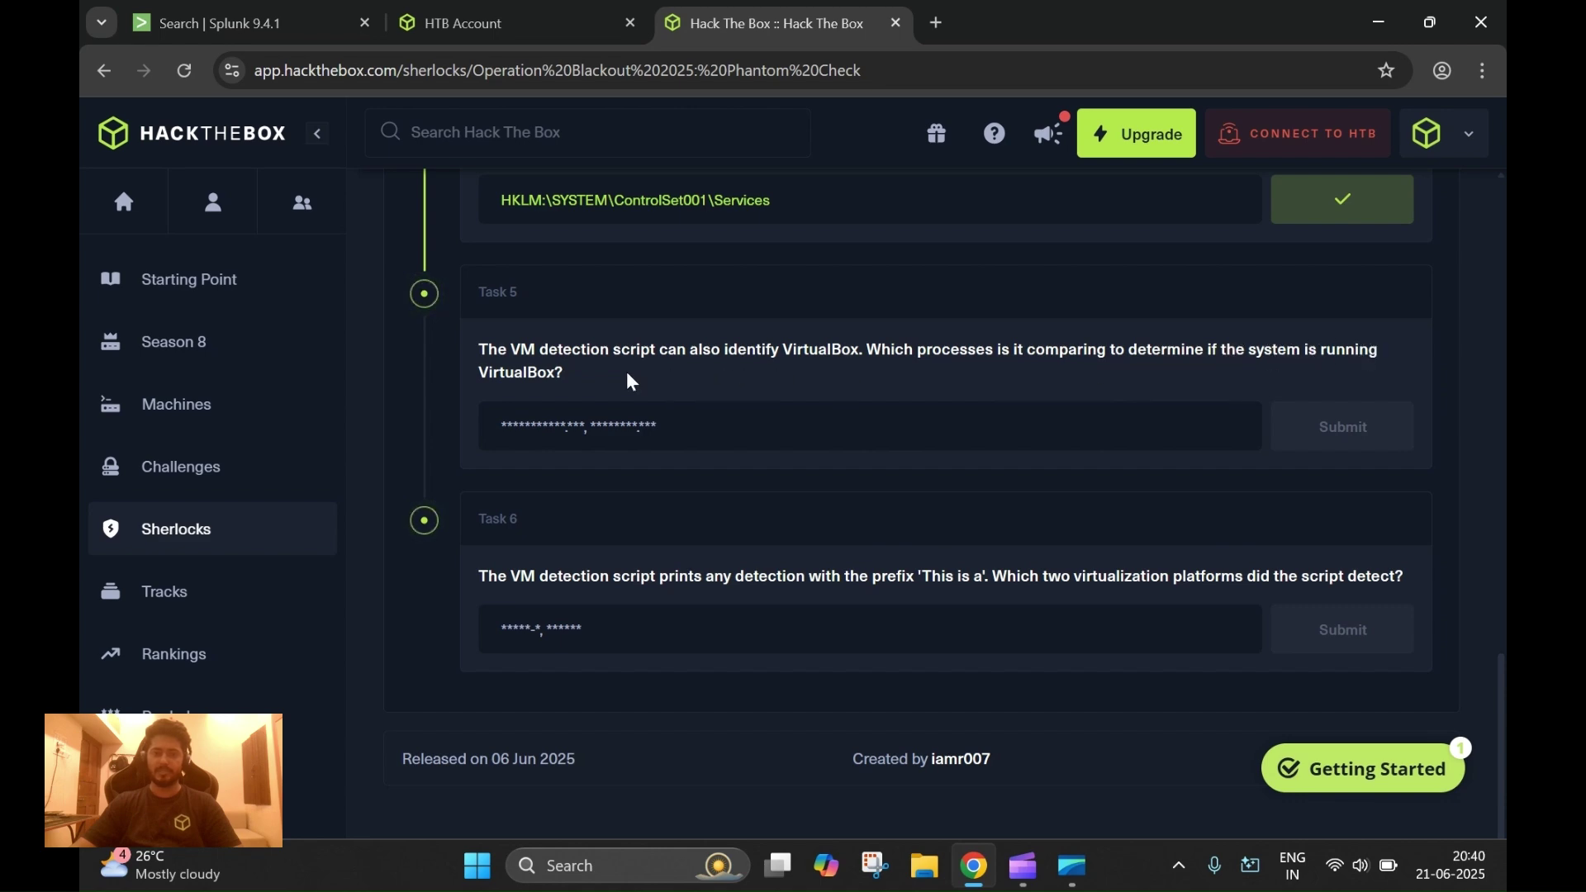
Step: Expand the third ControlSet001 event and show its full script text
click(270, 33)
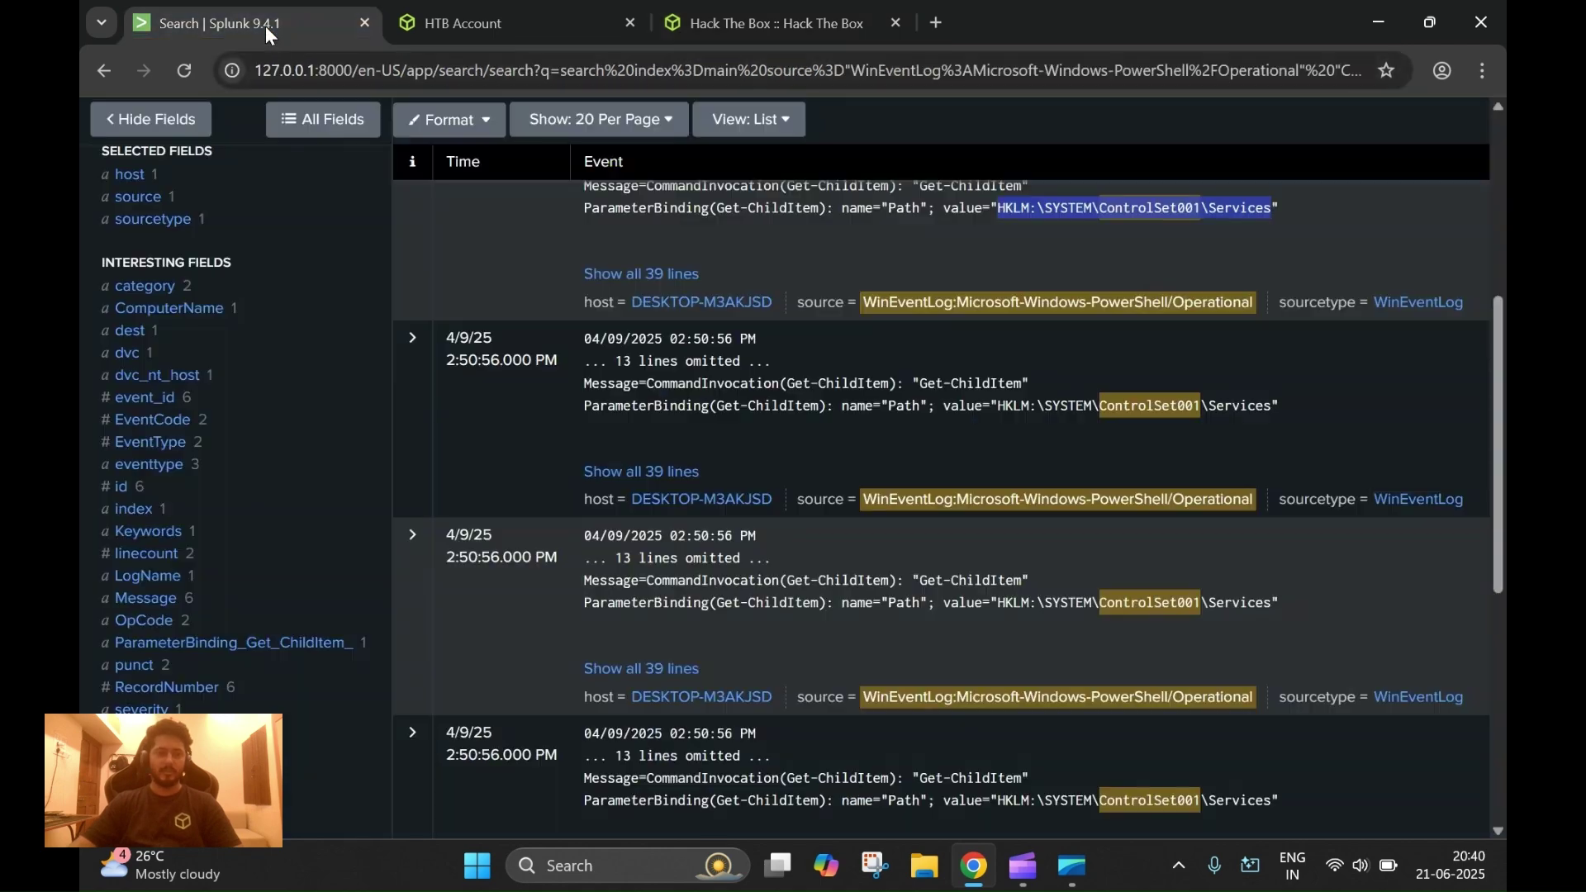
scroll(764, 289, up, 5)
double_click(773, 273)
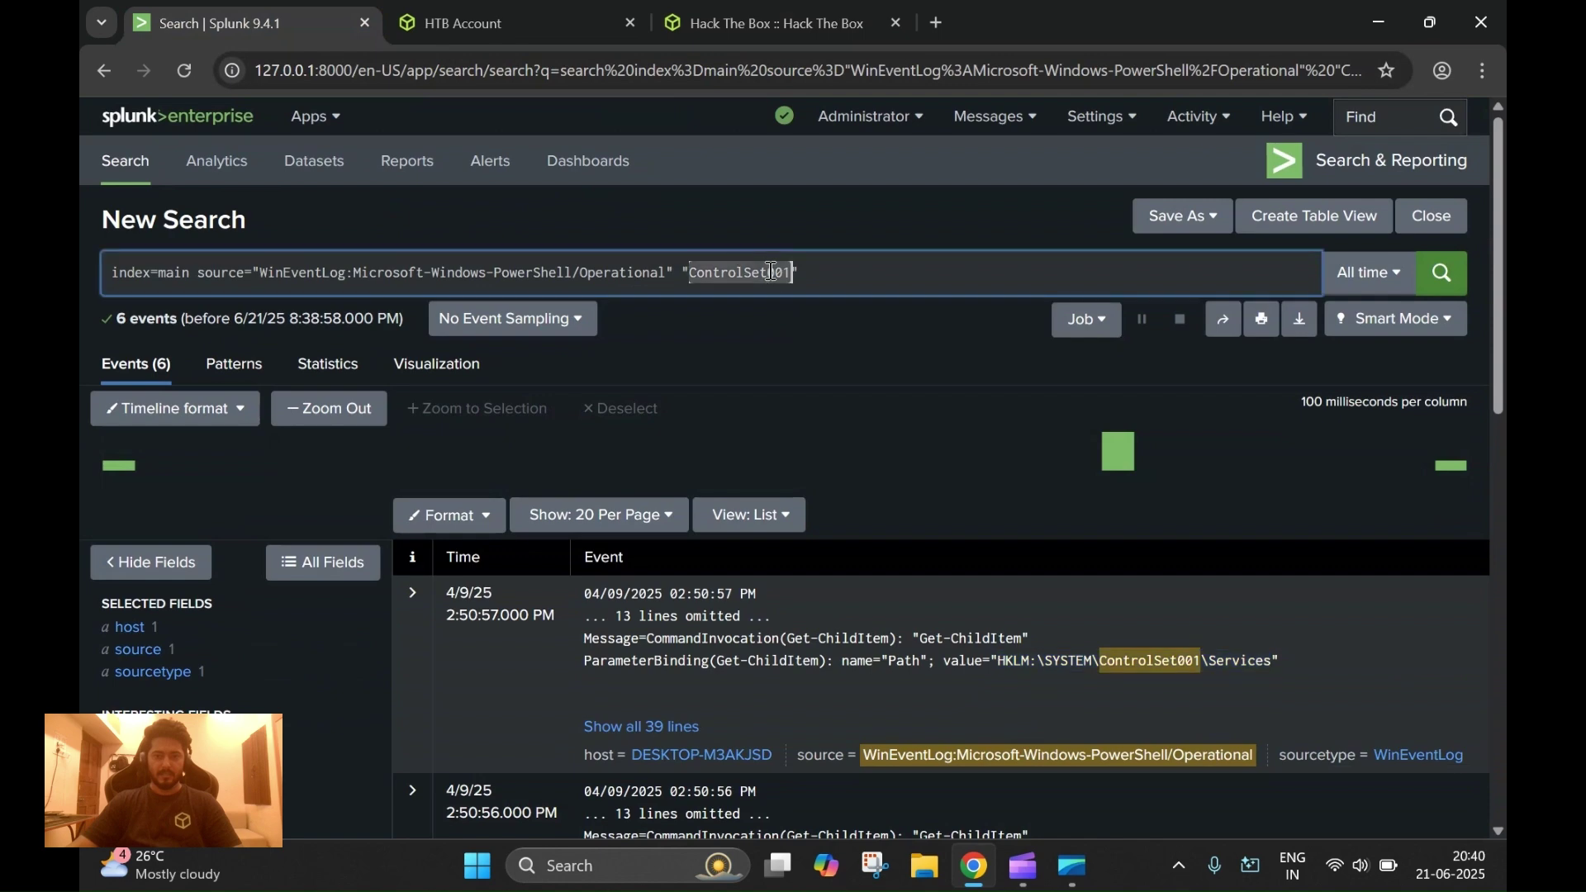
scroll(936, 396, down, 10)
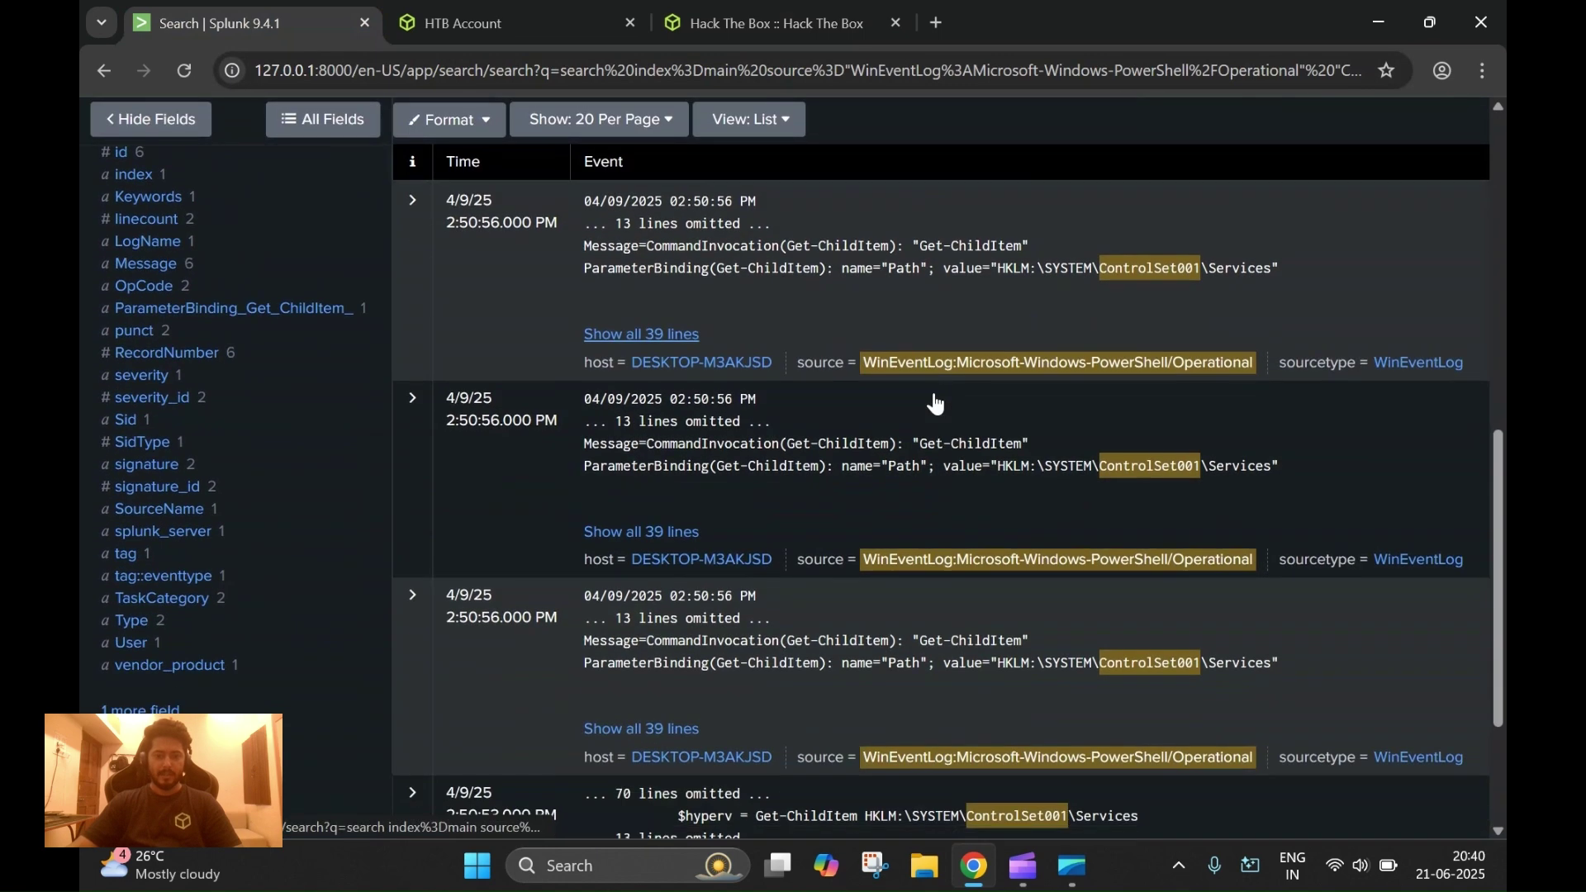
scroll(935, 400, down, 1)
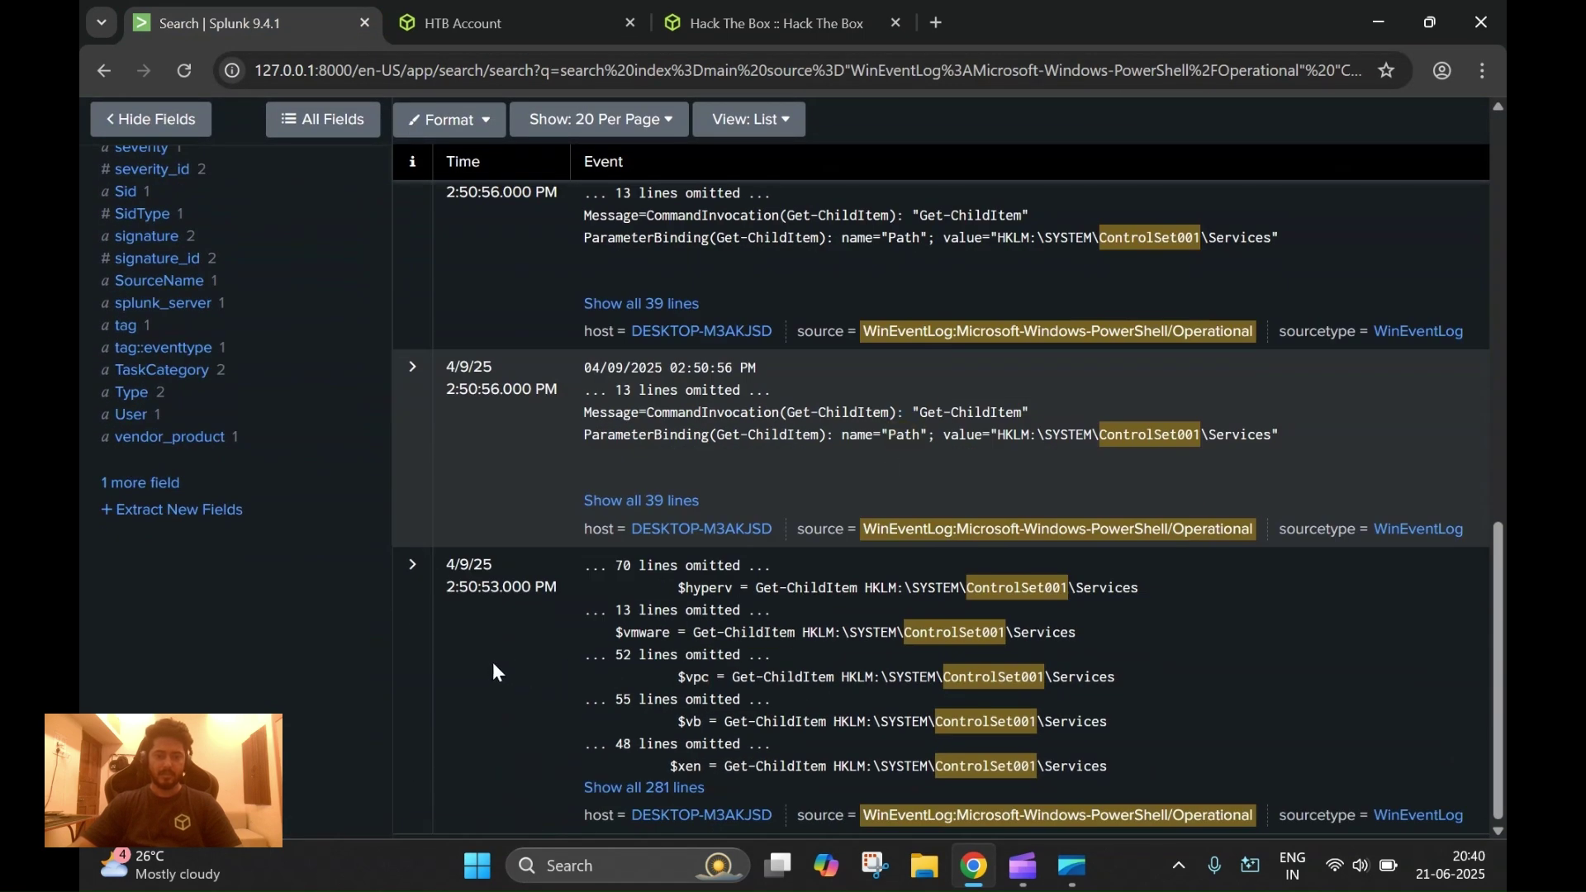
click(425, 660)
scroll(690, 608, down, 5)
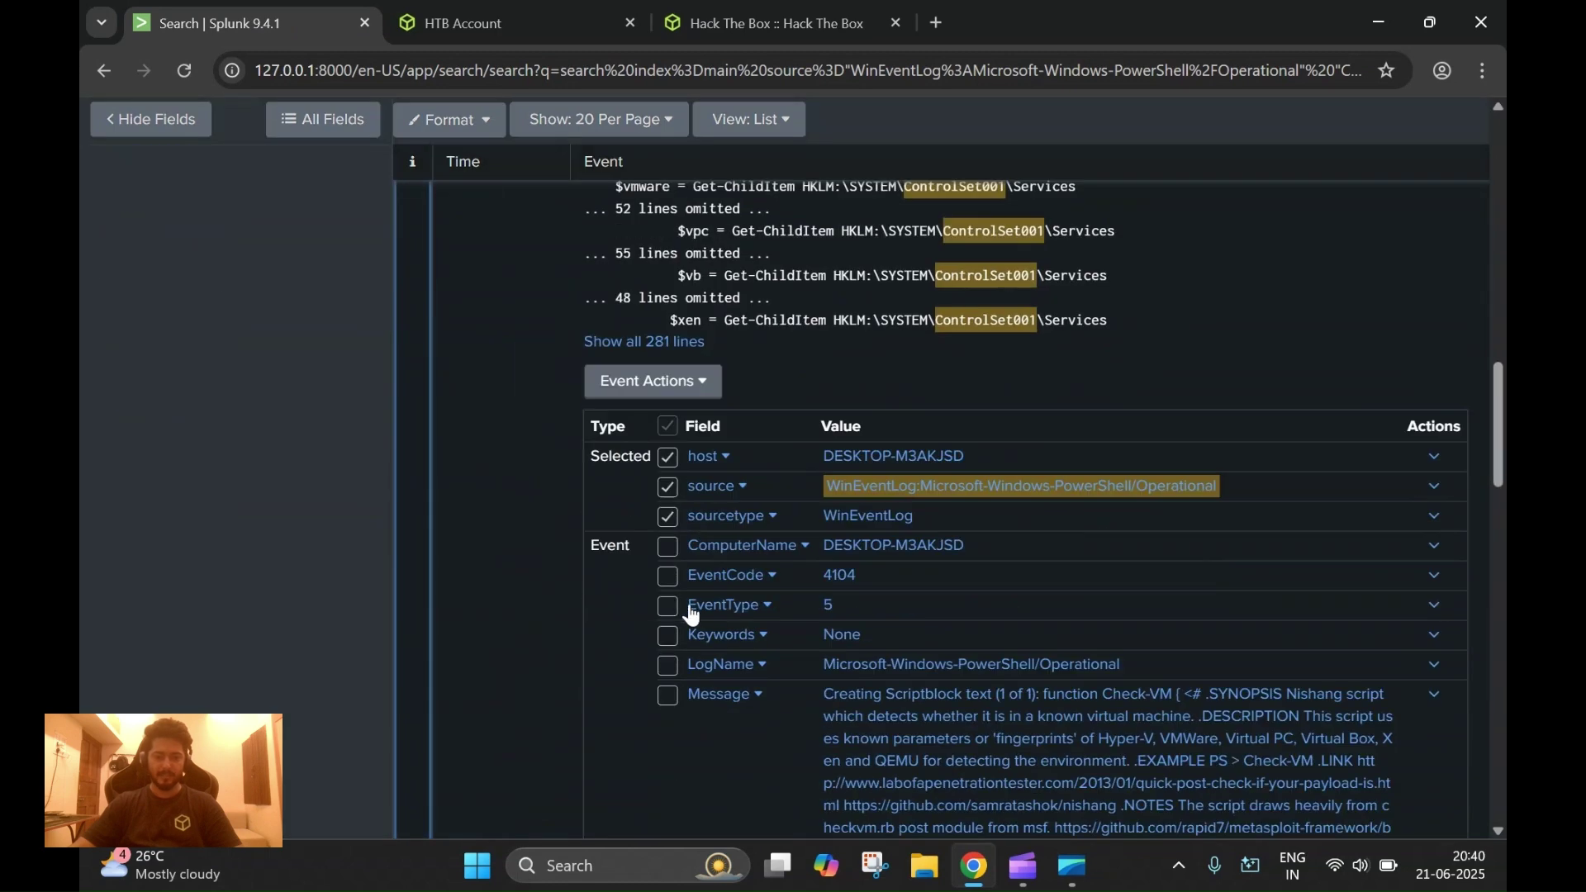
click(663, 343)
Step: Find the #Virtual Box block and highlight vboxservice.exe and vboxtray.exe
scroll(1036, 430, down, 5)
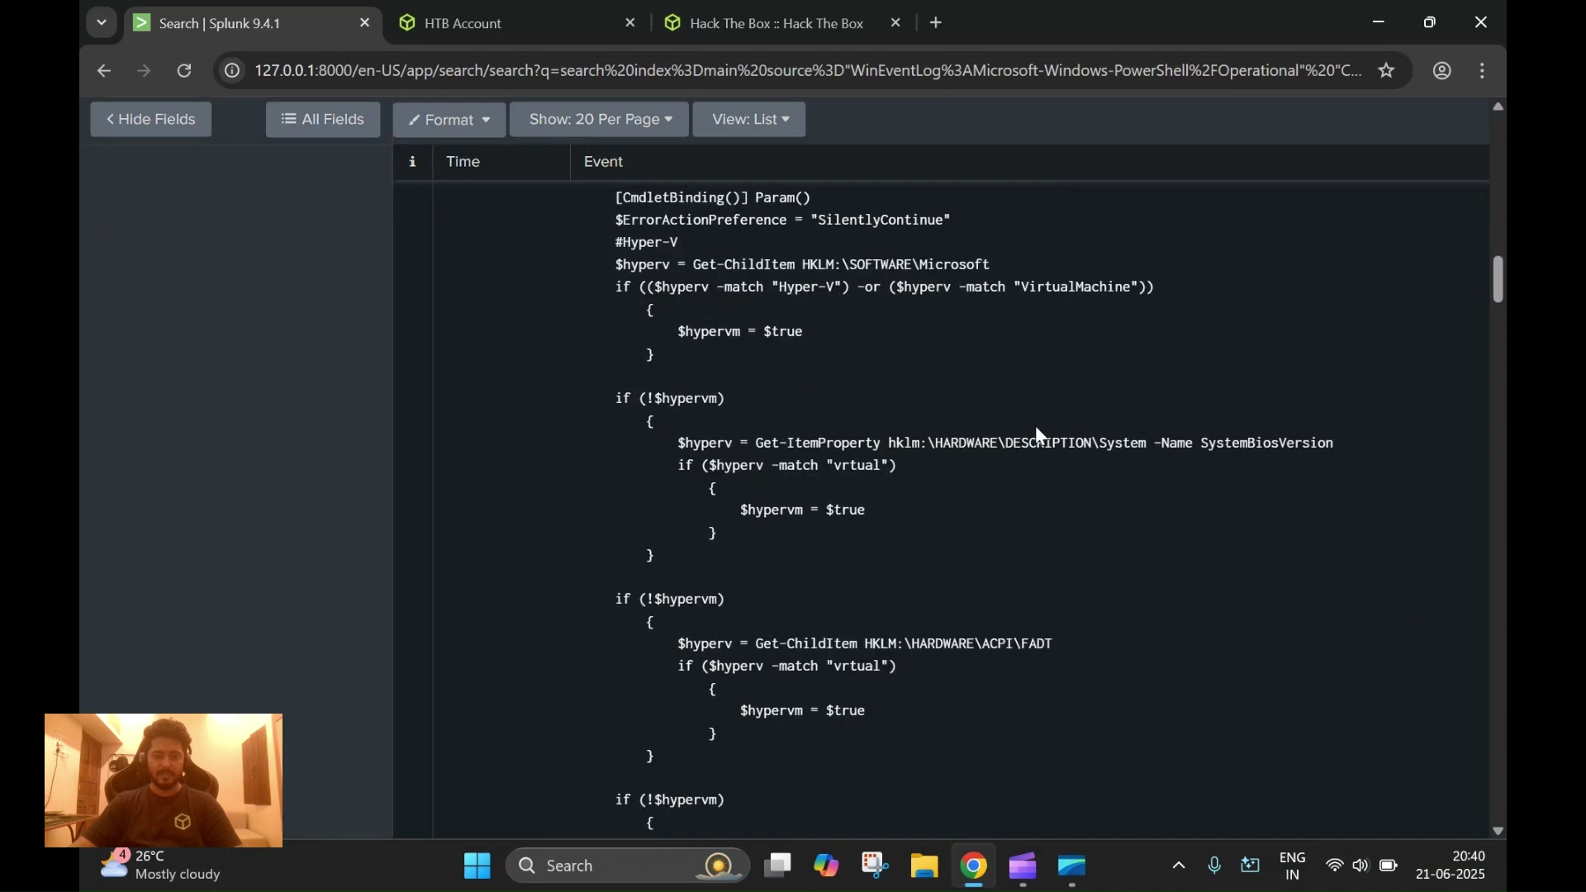
scroll(1037, 427, down, 10)
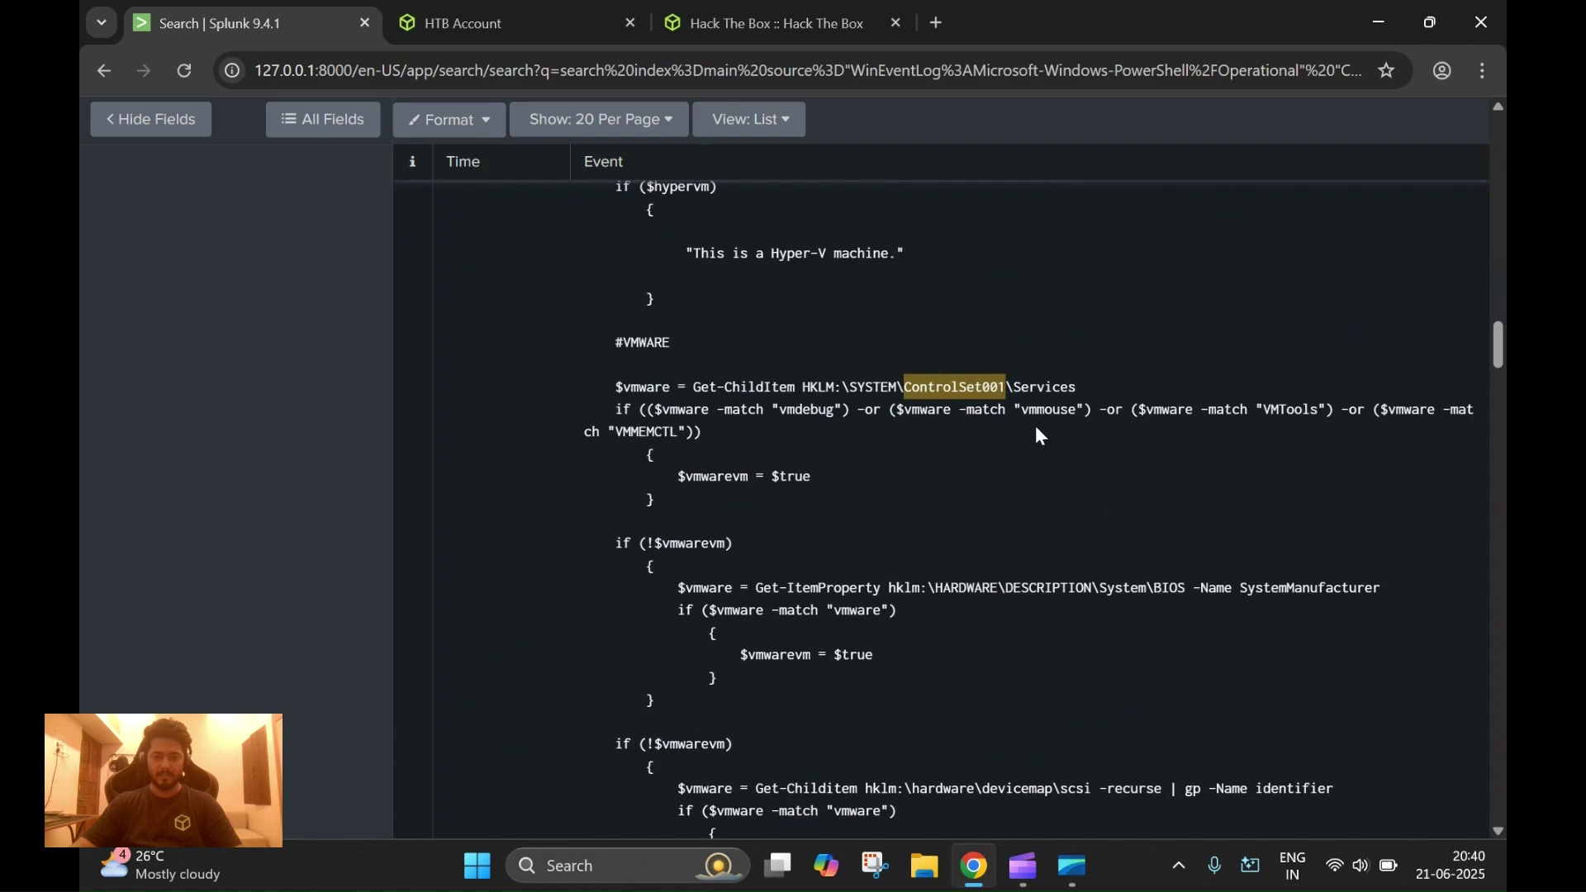
scroll(1039, 436, down, 8)
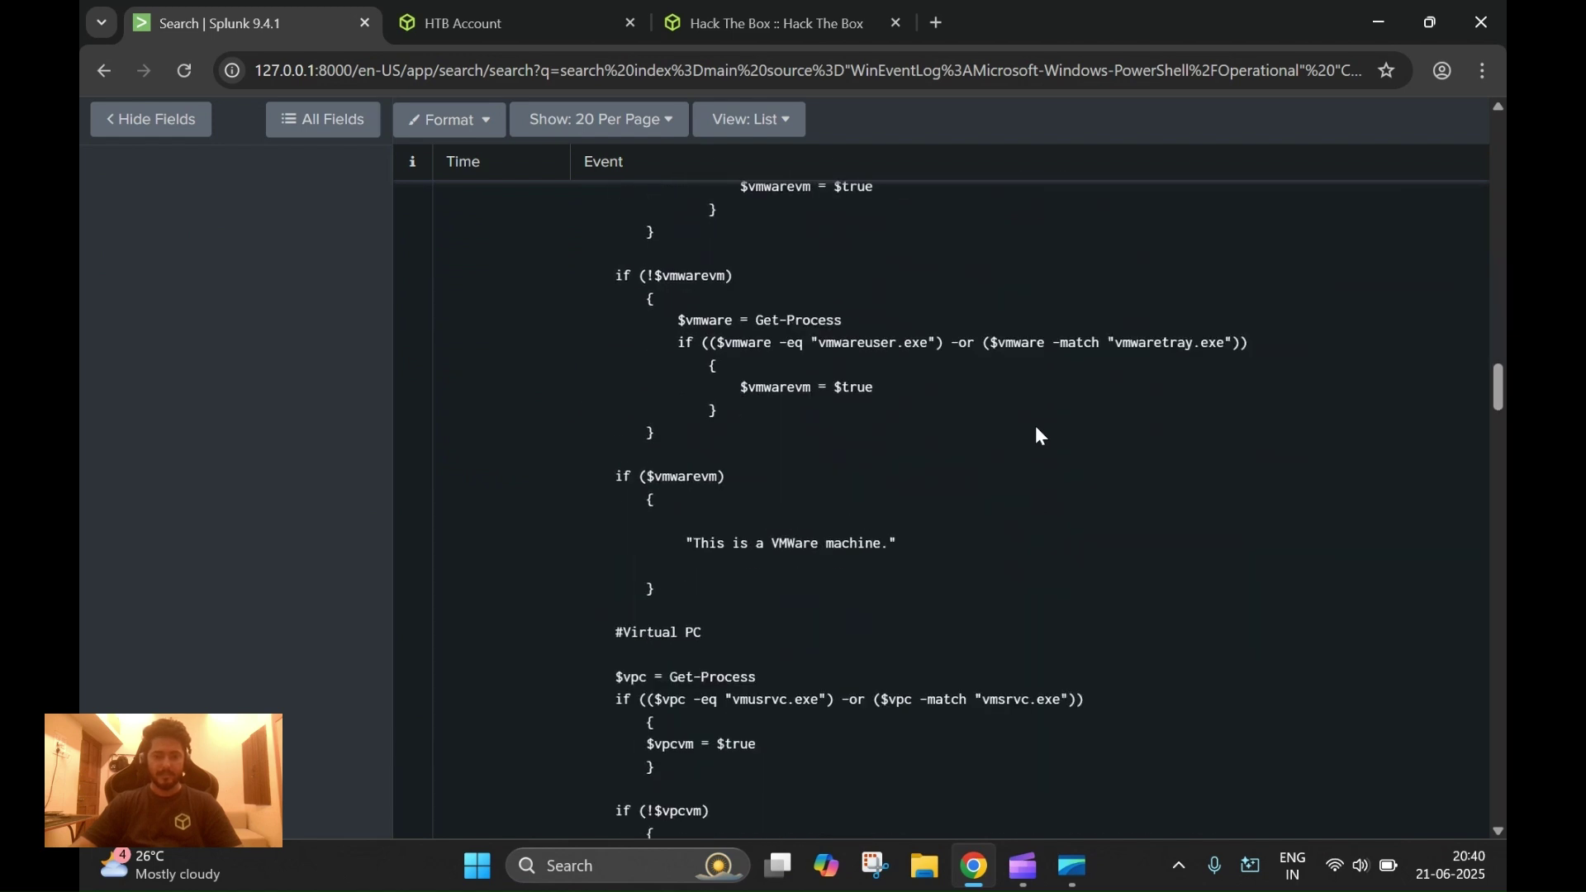
scroll(1038, 429, down, 7)
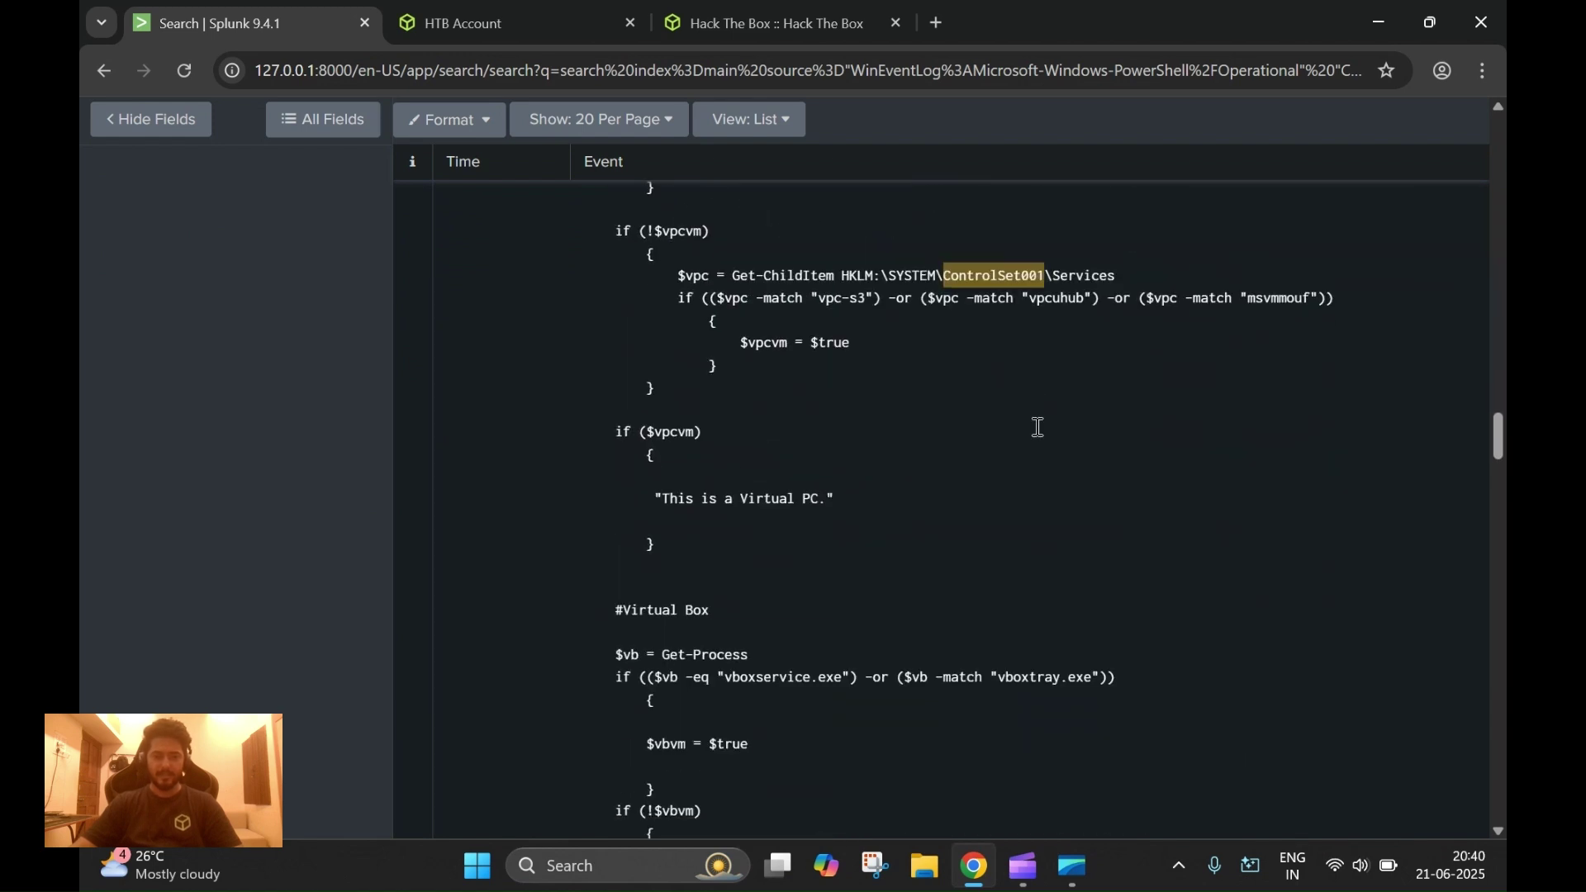
scroll(1038, 428, down, 4)
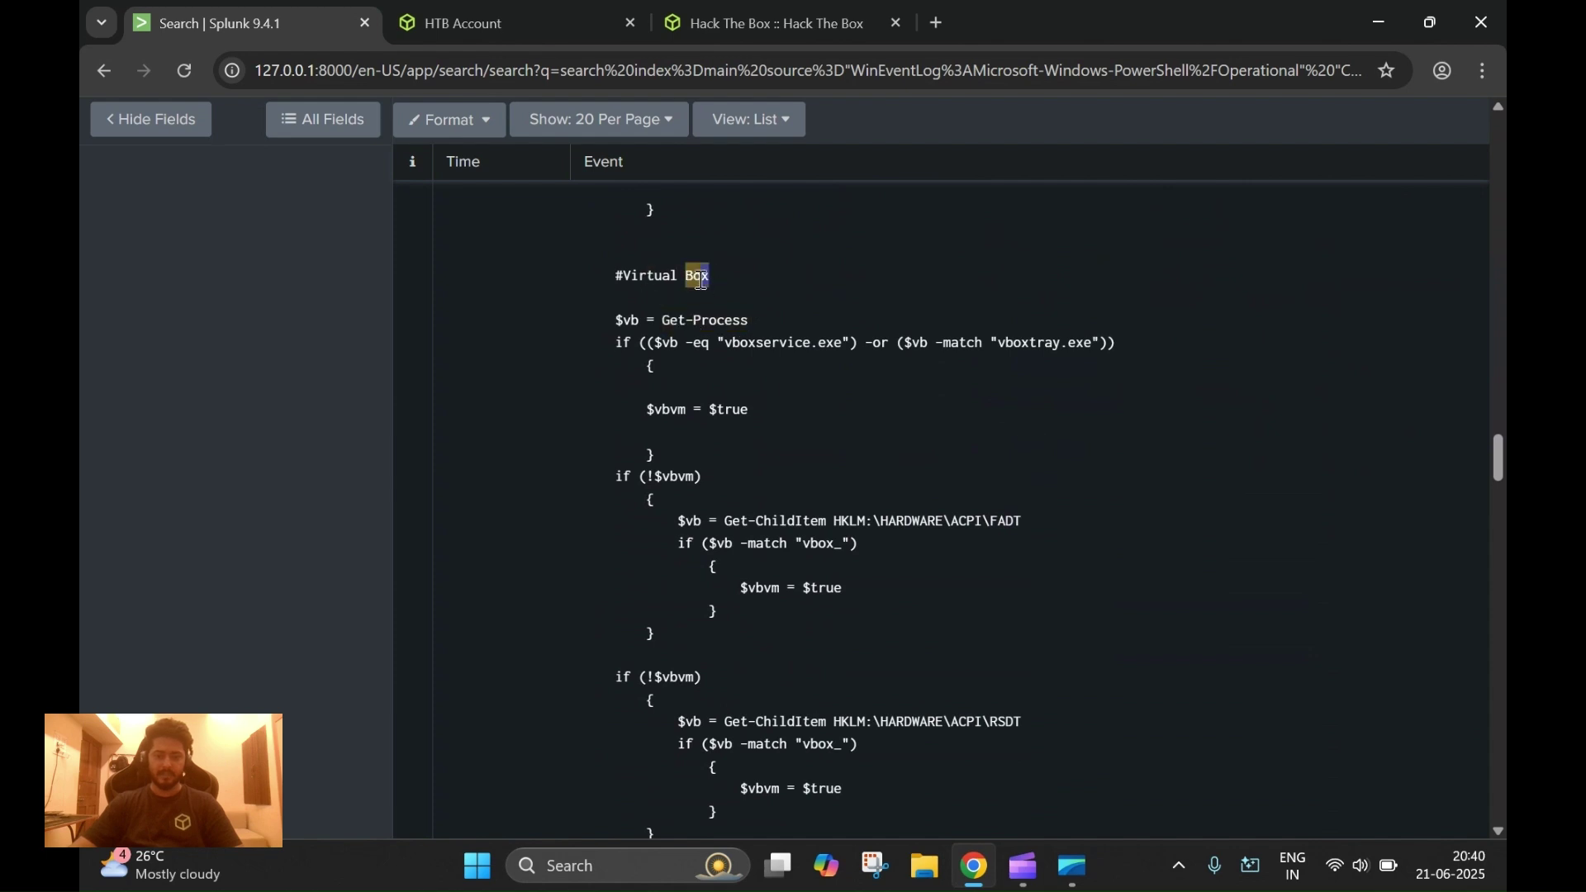
drag(690, 280, 616, 281)
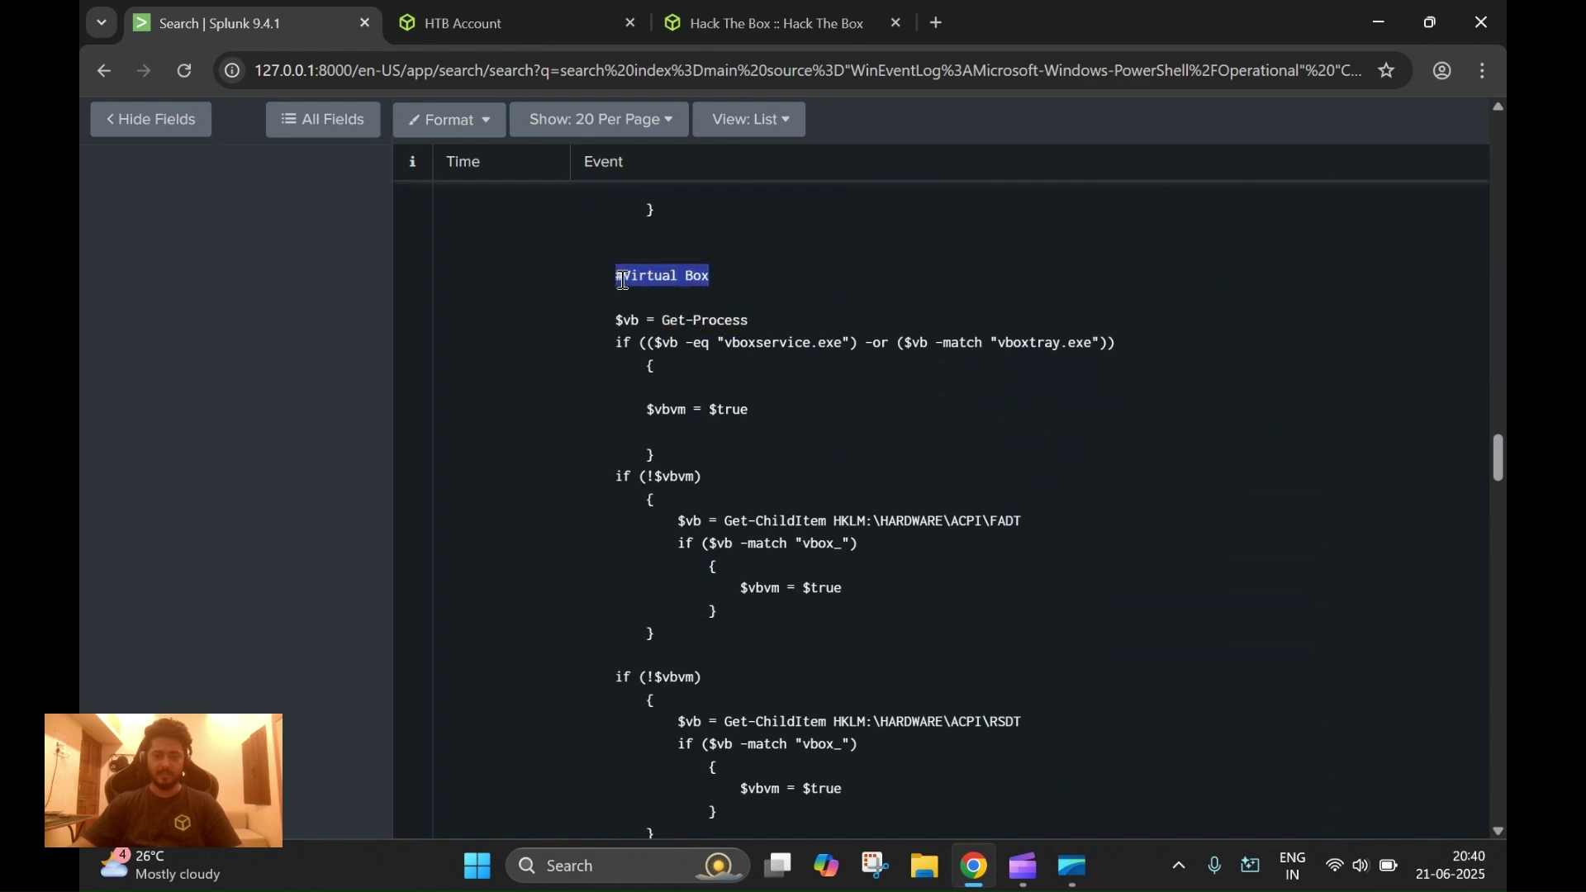
scroll(687, 312, down, 1)
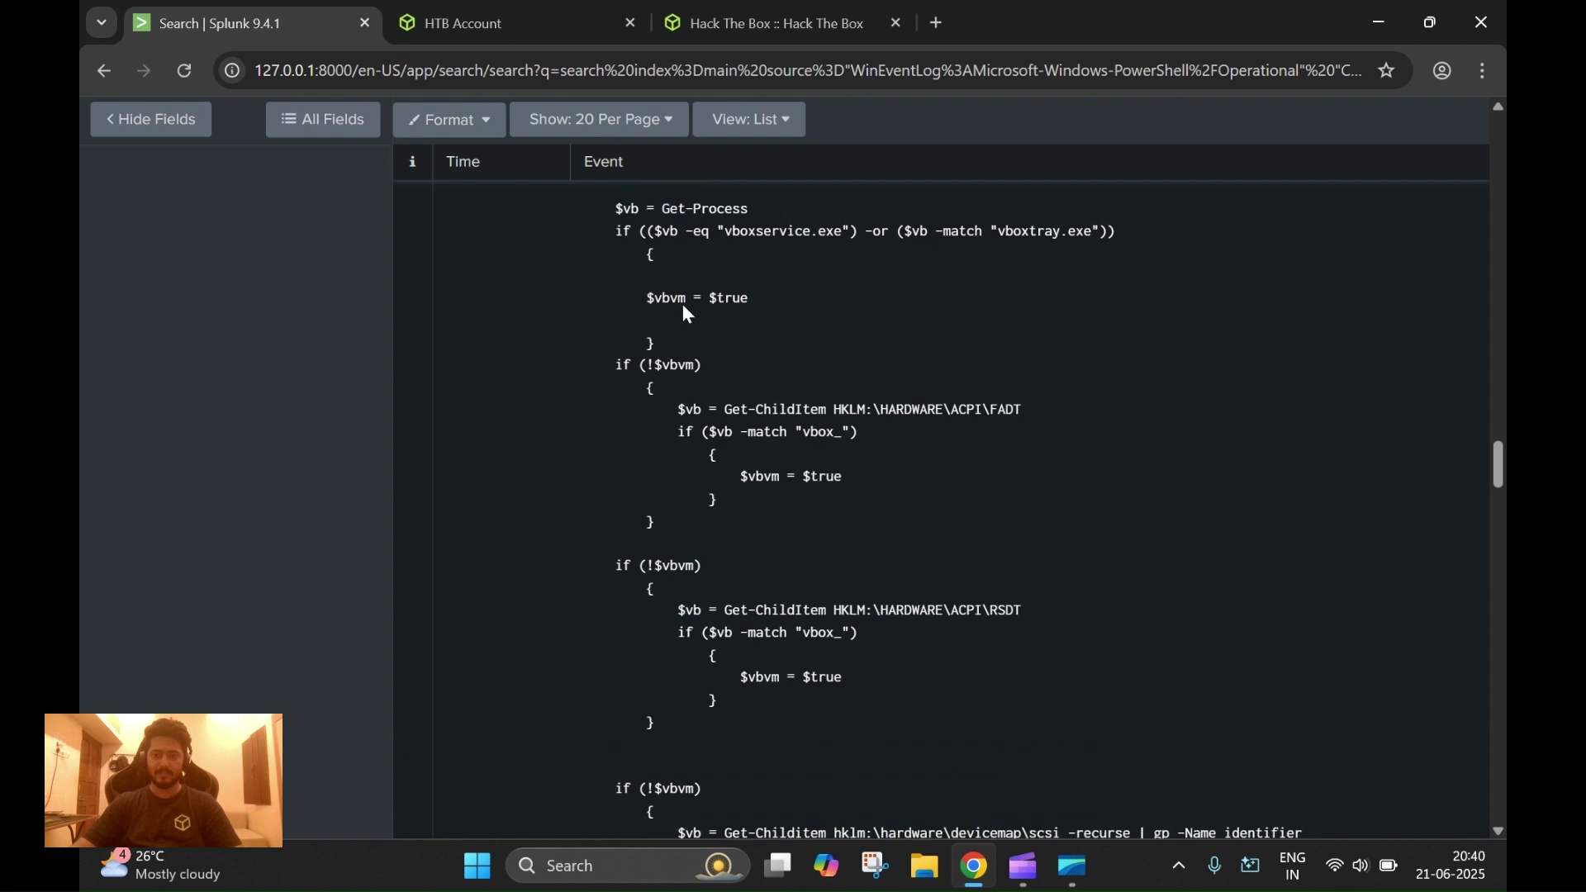
scroll(685, 304, up, 2)
scroll(859, 401, down, 2)
drag(725, 234, 850, 233)
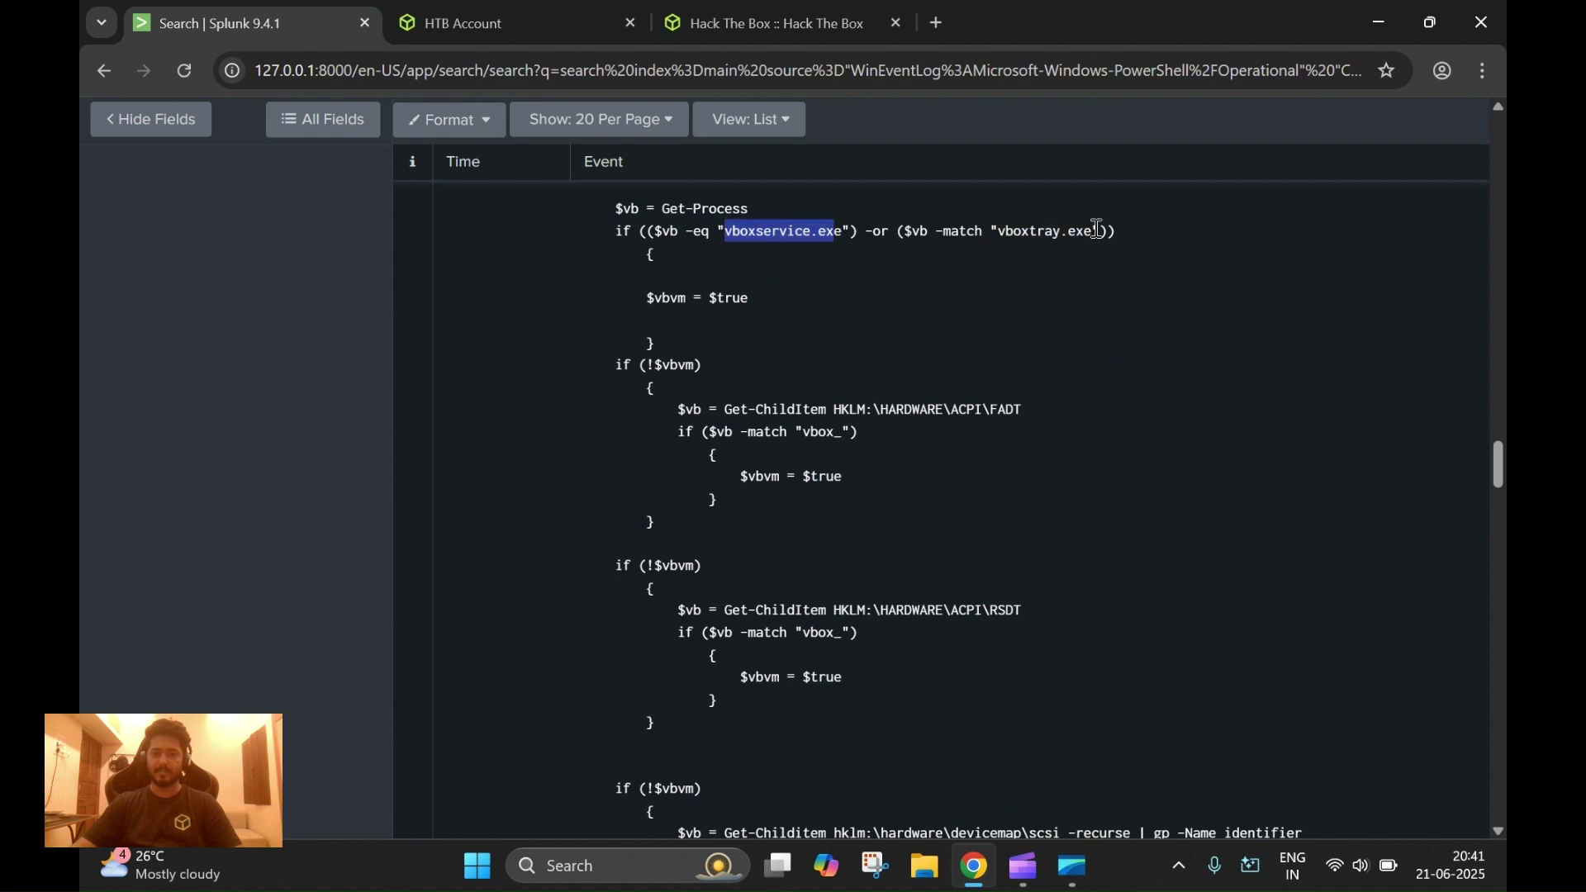
drag(1099, 234, 1002, 233)
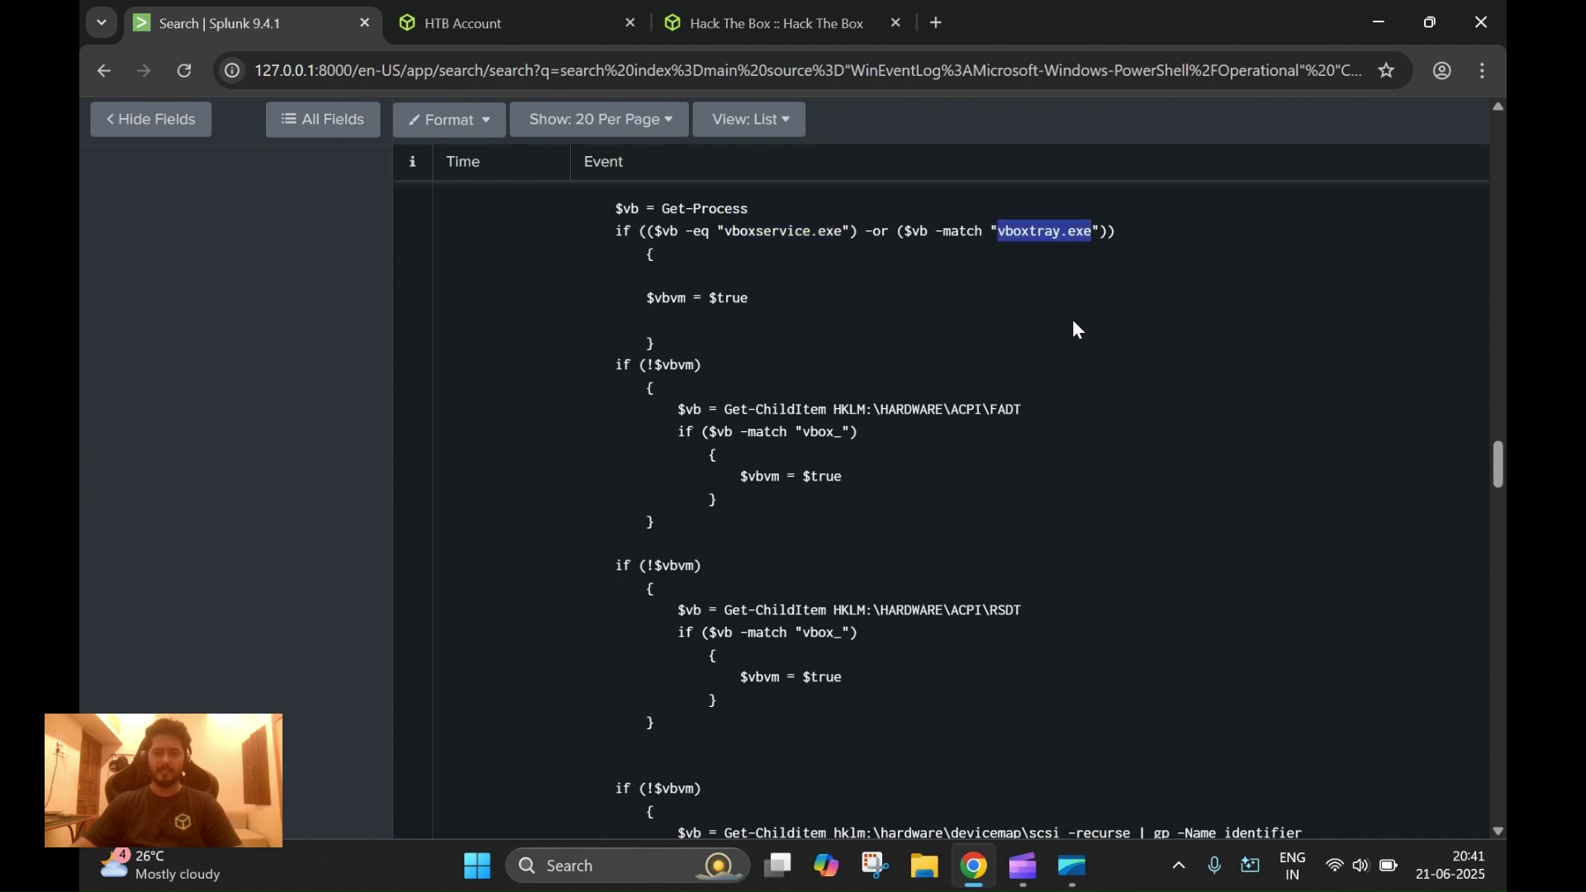
click(789, 29)
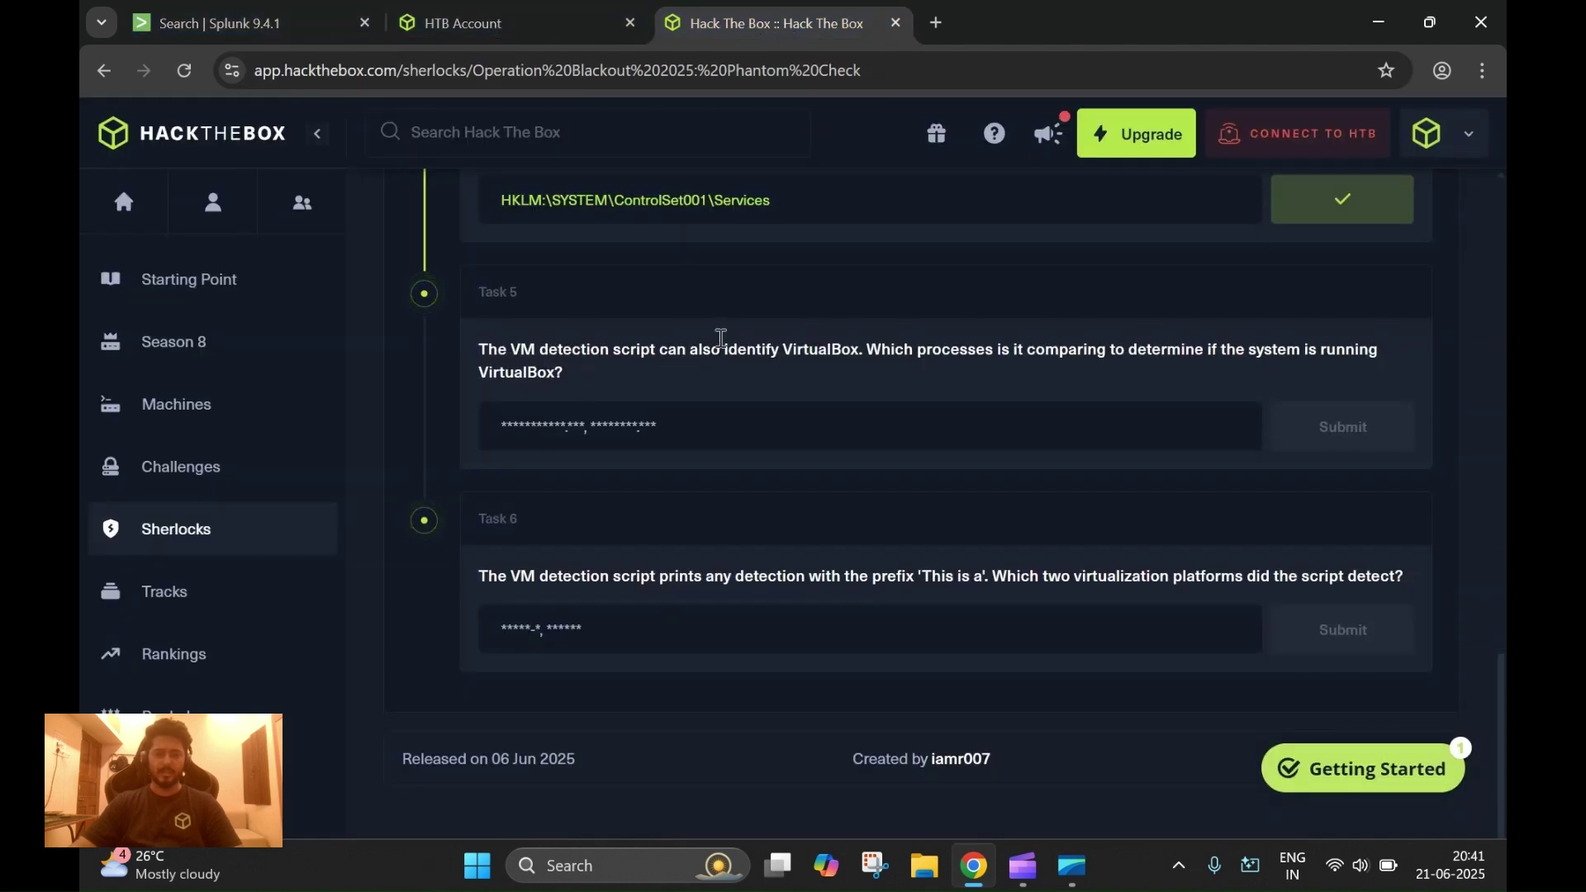
Step: Enter vboxservice.exe followed by a comma in the Task 5 answer field
click(291, 6)
drag(843, 221, 730, 231)
key(ctrl+c)
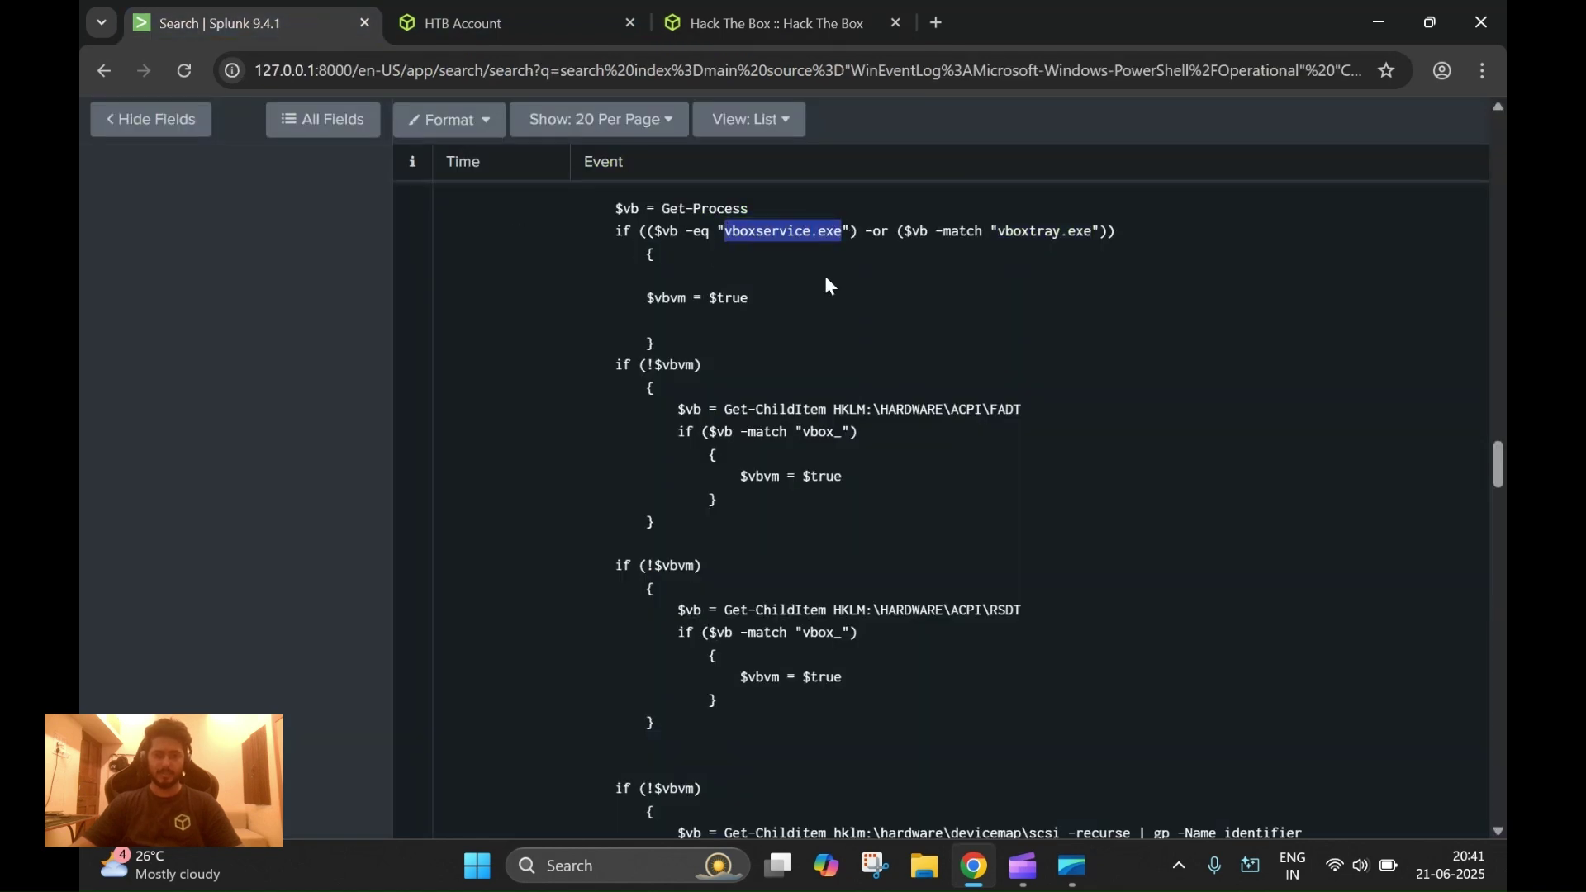
click(793, 23)
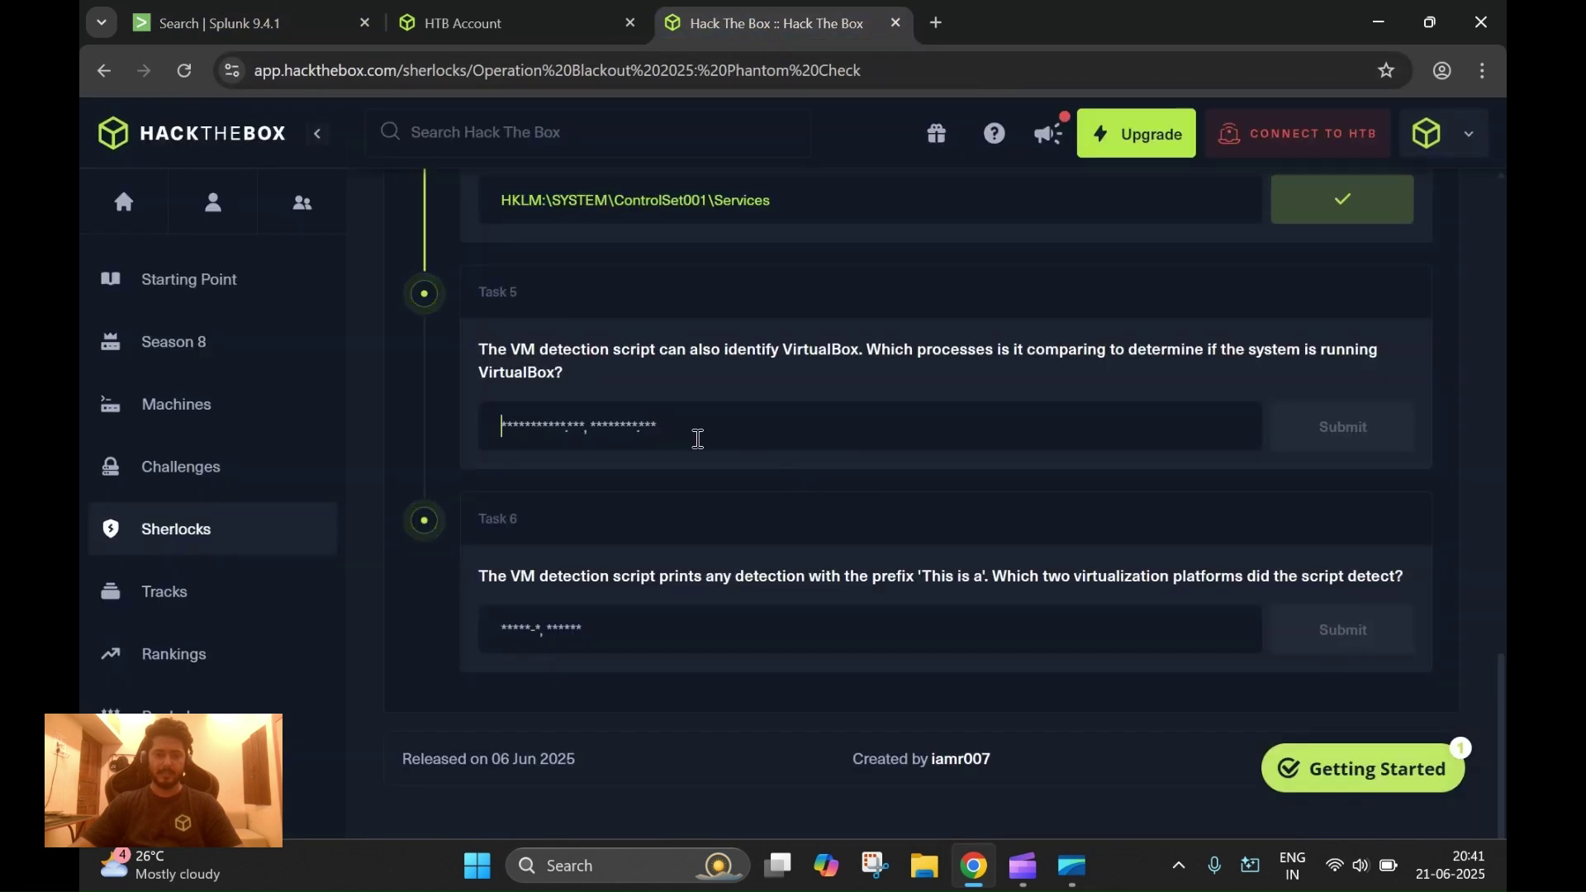
click(723, 439)
key(ctrl+v)
text(,)
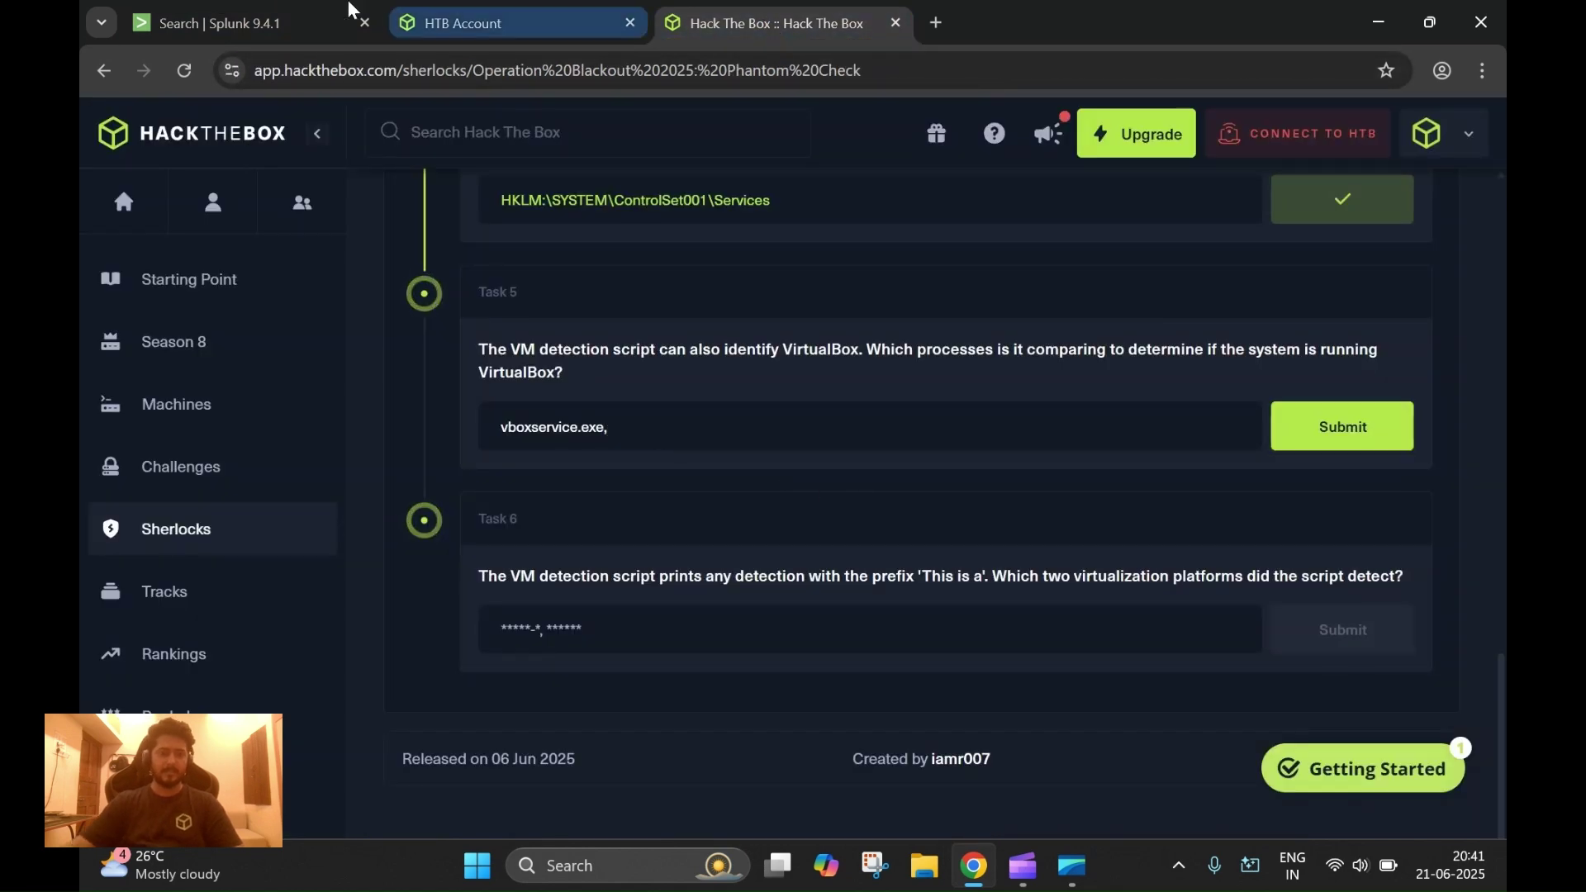
Step: Append vboxtray.exe, then submit the answer with a space after the comma
click(216, 23)
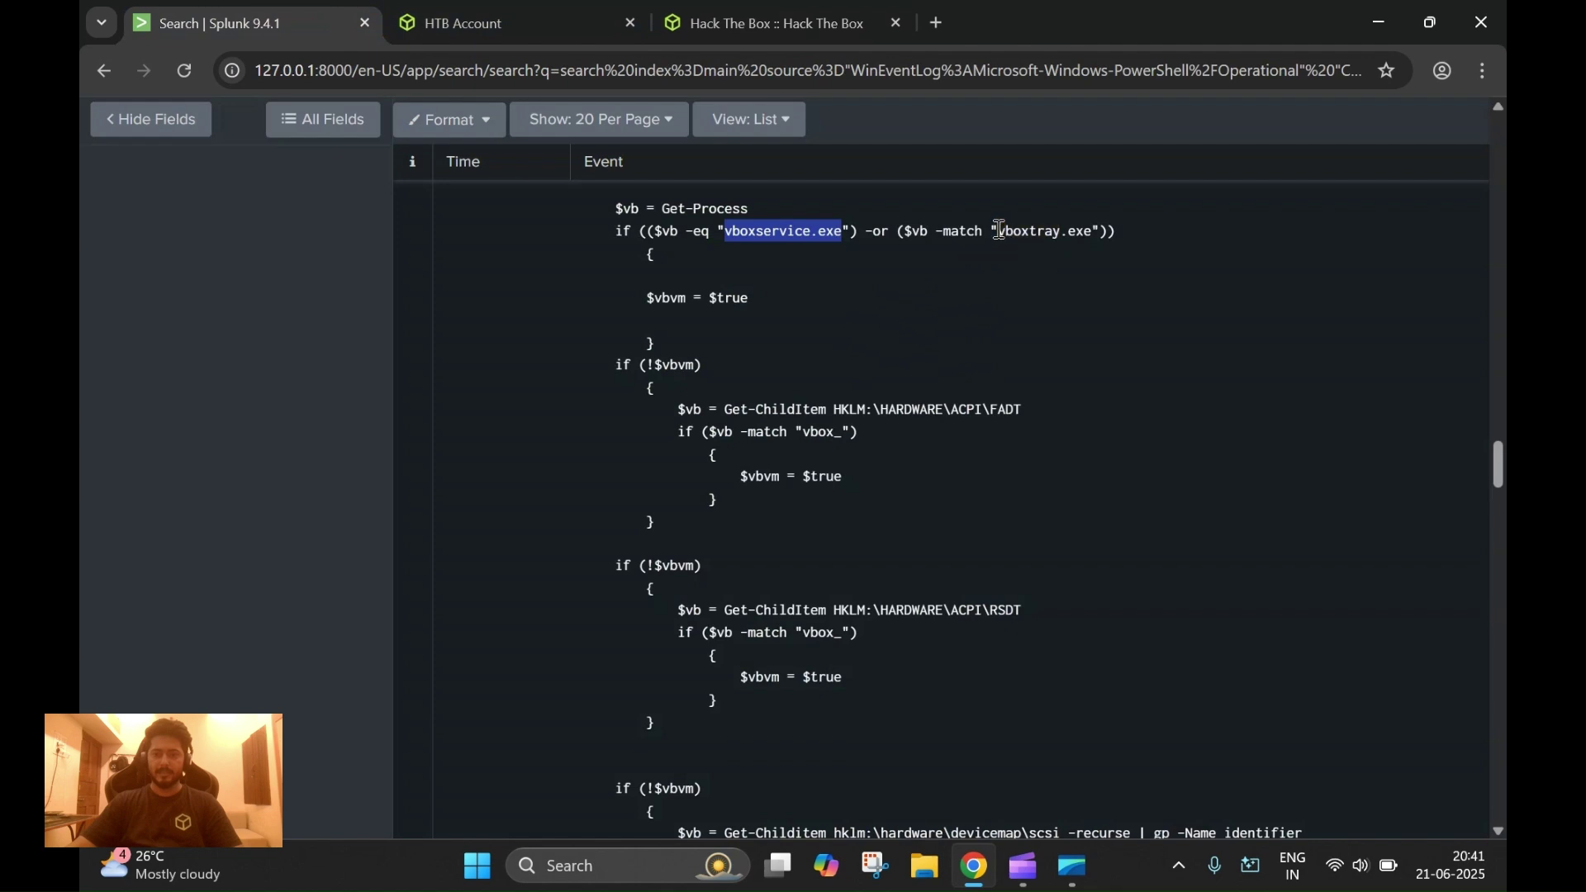
mouse_move(999, 232)
mouse_down()
mouse_move(1088, 231)
mouse_move(1004, 231)
mouse_up()
key(ctrl+c)
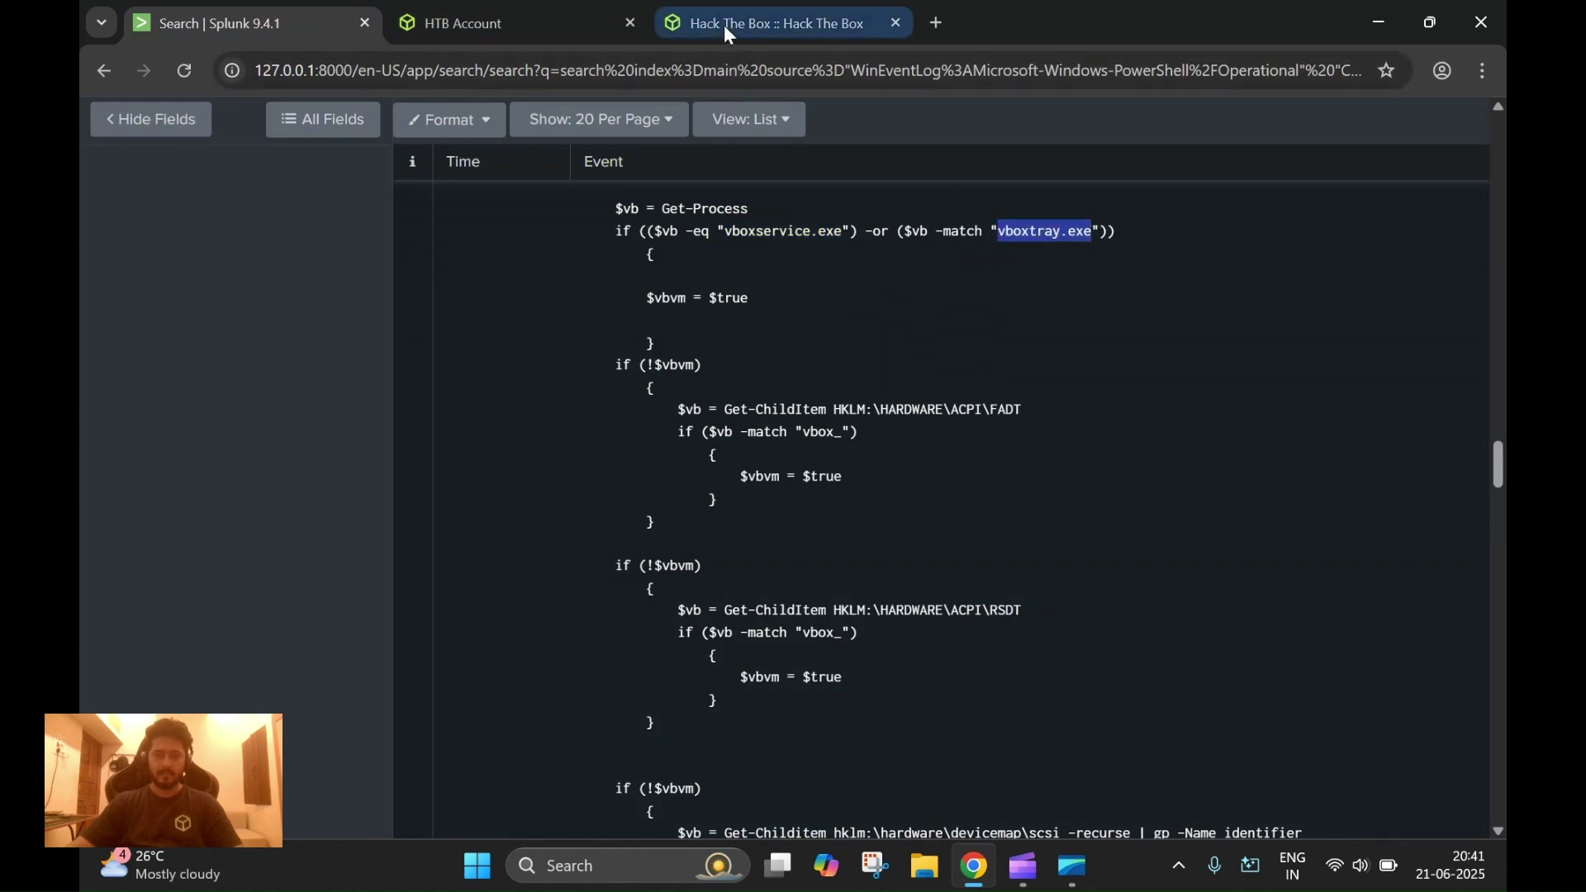
click(768, 23)
text(,)
key(ctrl+v)
click(1320, 429)
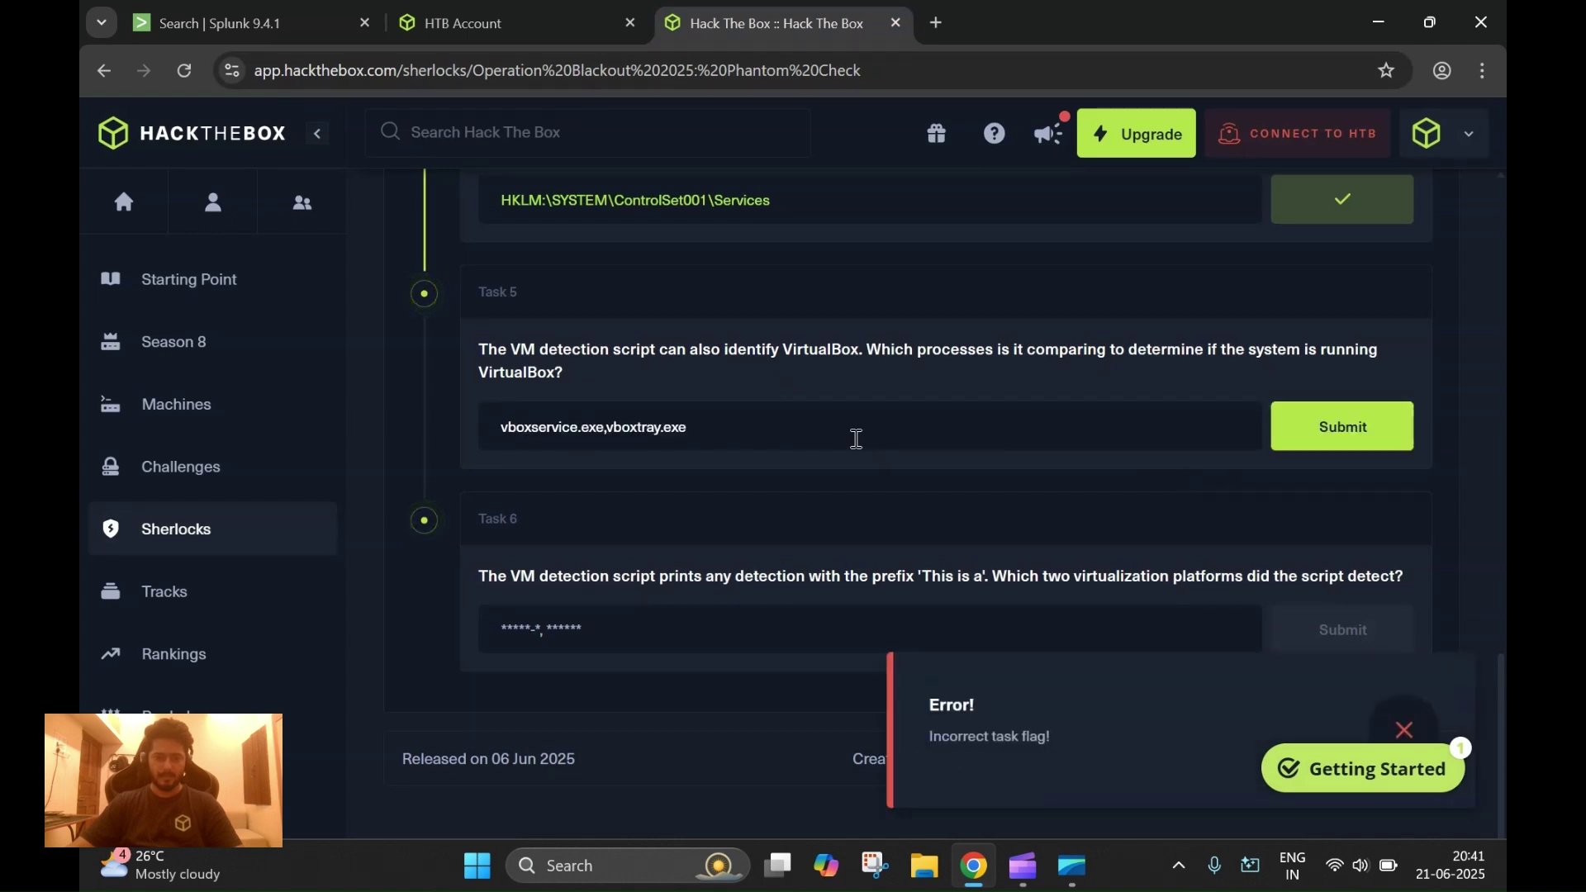
click(611, 424)
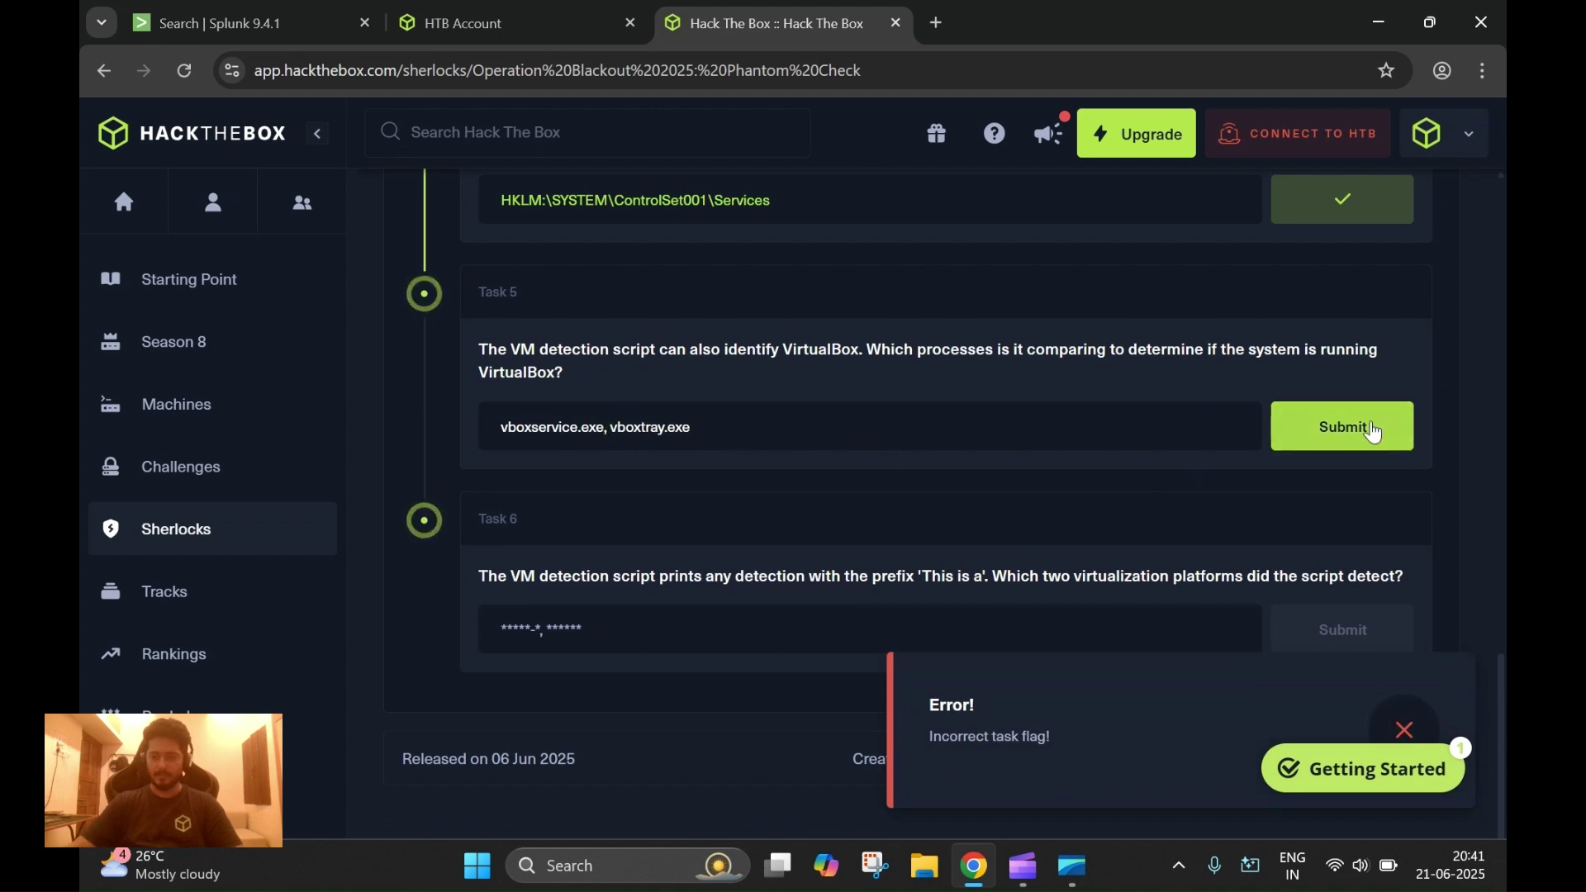
click(1285, 430)
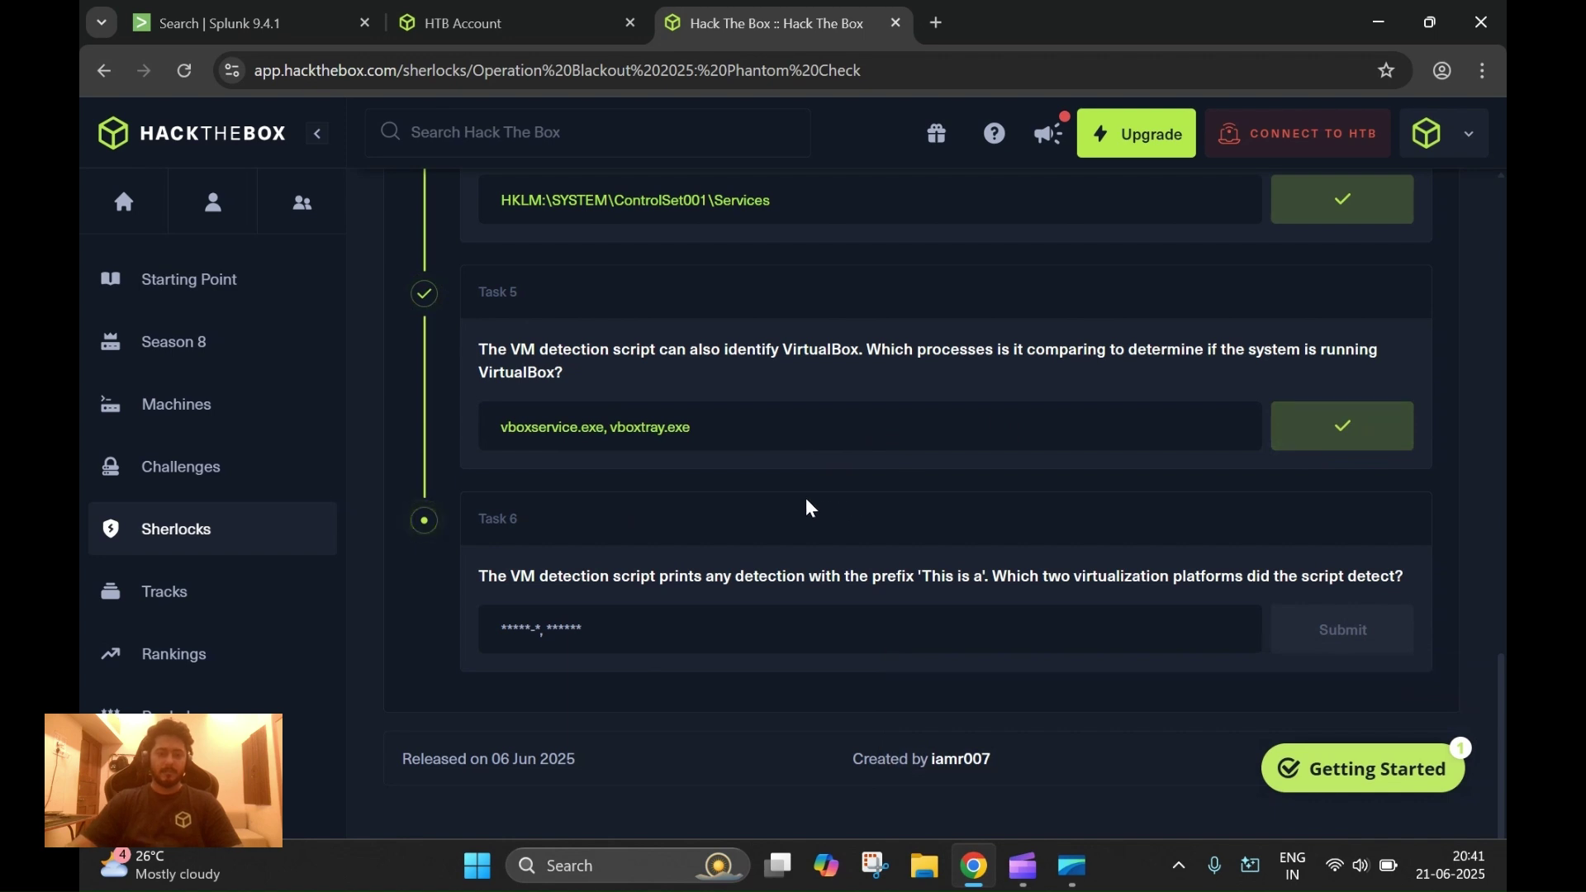
Step: Clear the event selection, select the last search term and check the Hack The Box task
click(265, 21)
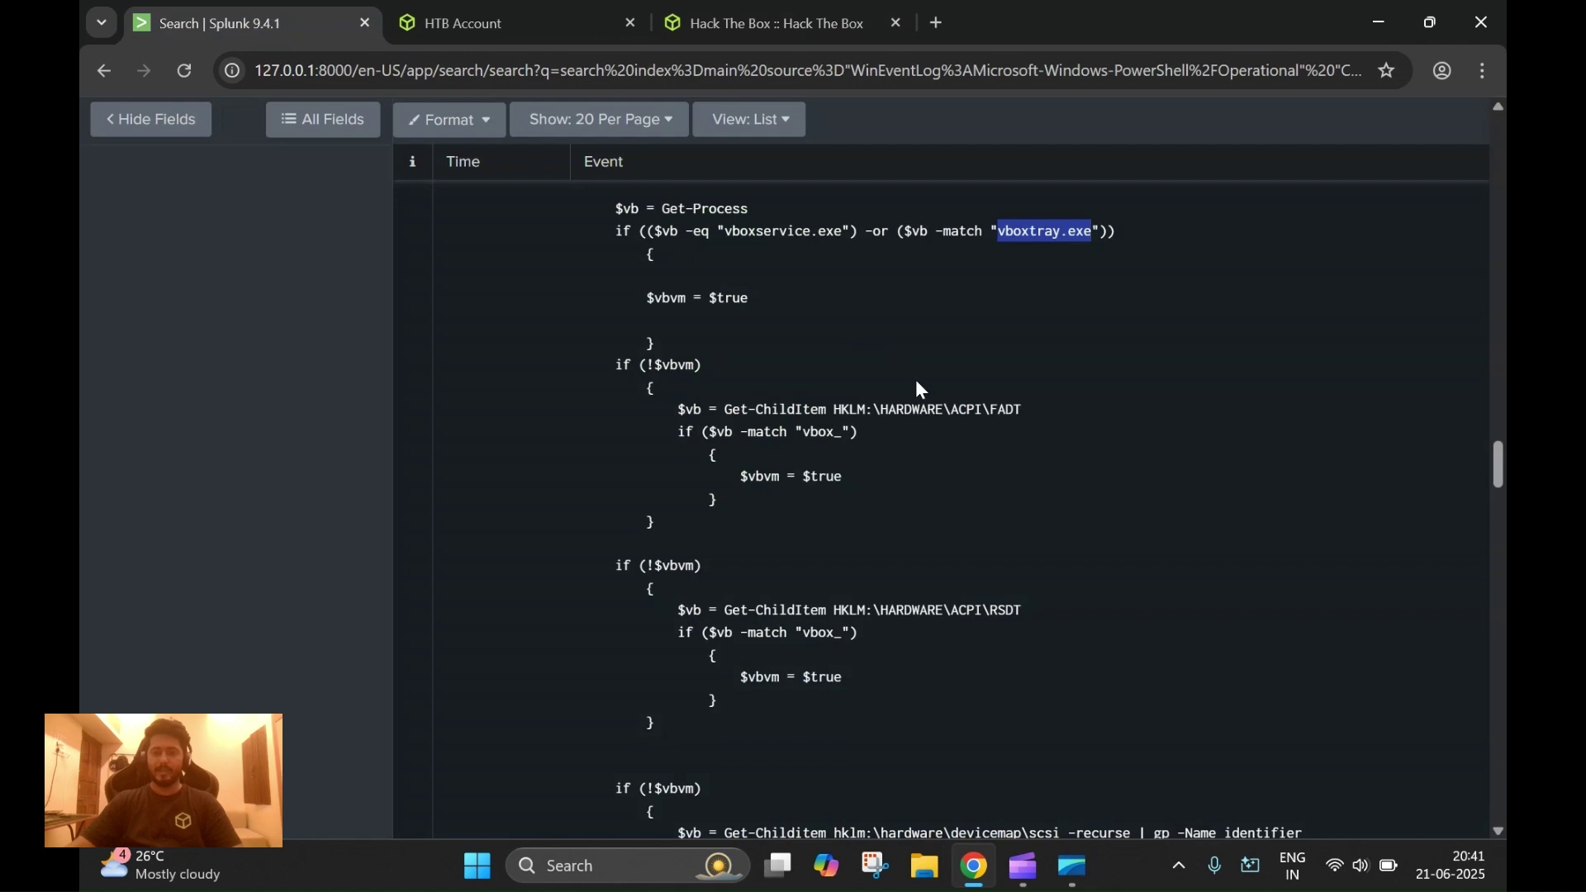
scroll(922, 389, up, 3)
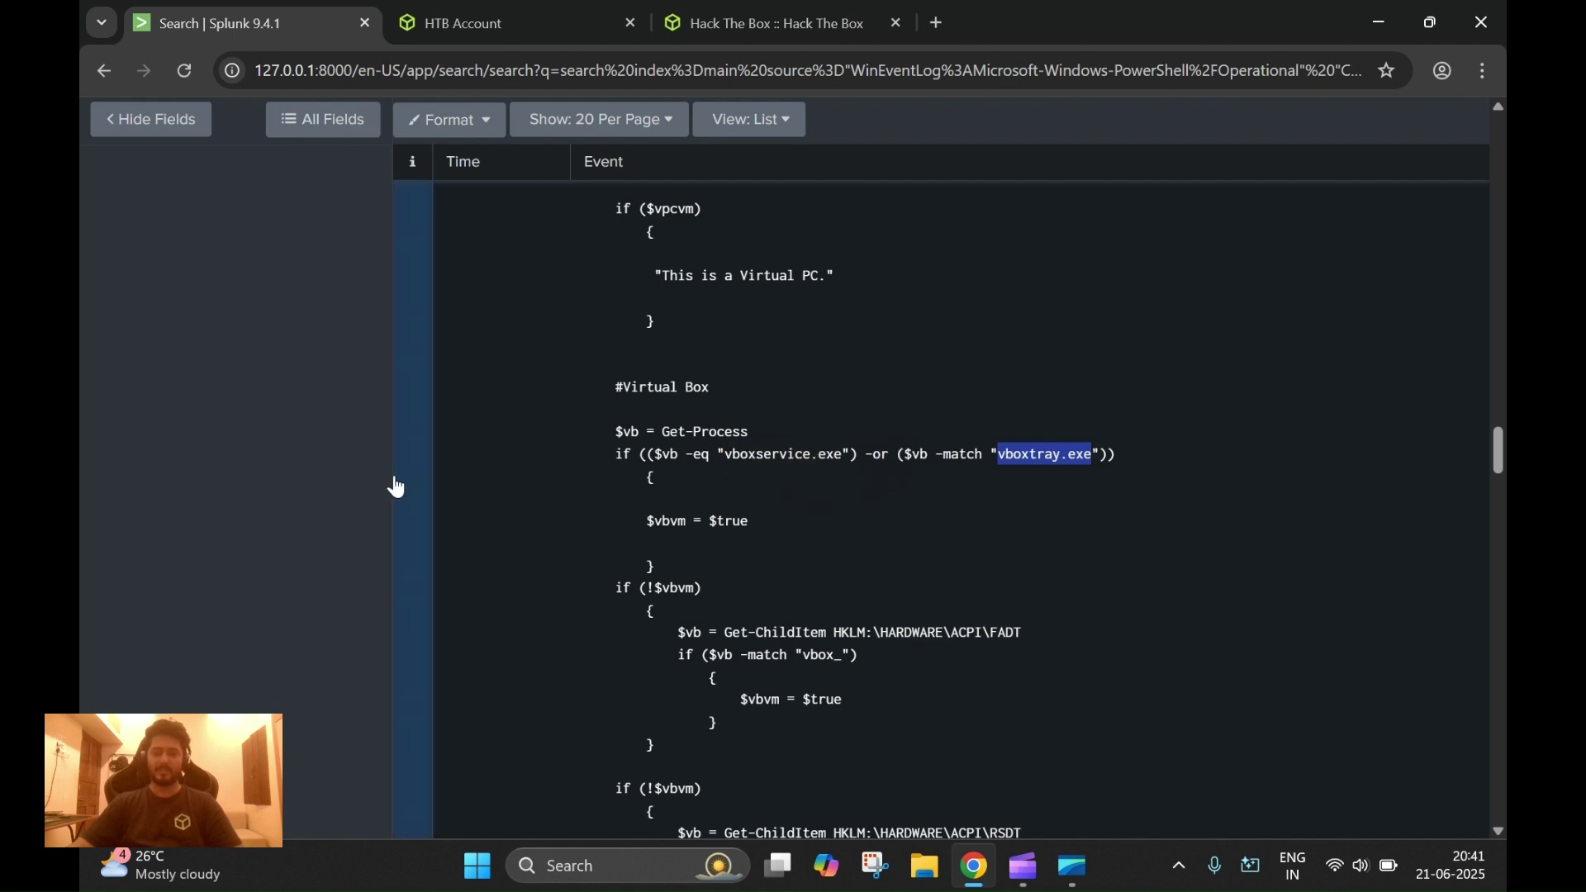
click(318, 472)
scroll(314, 475, up, 10)
scroll(312, 469, up, 15)
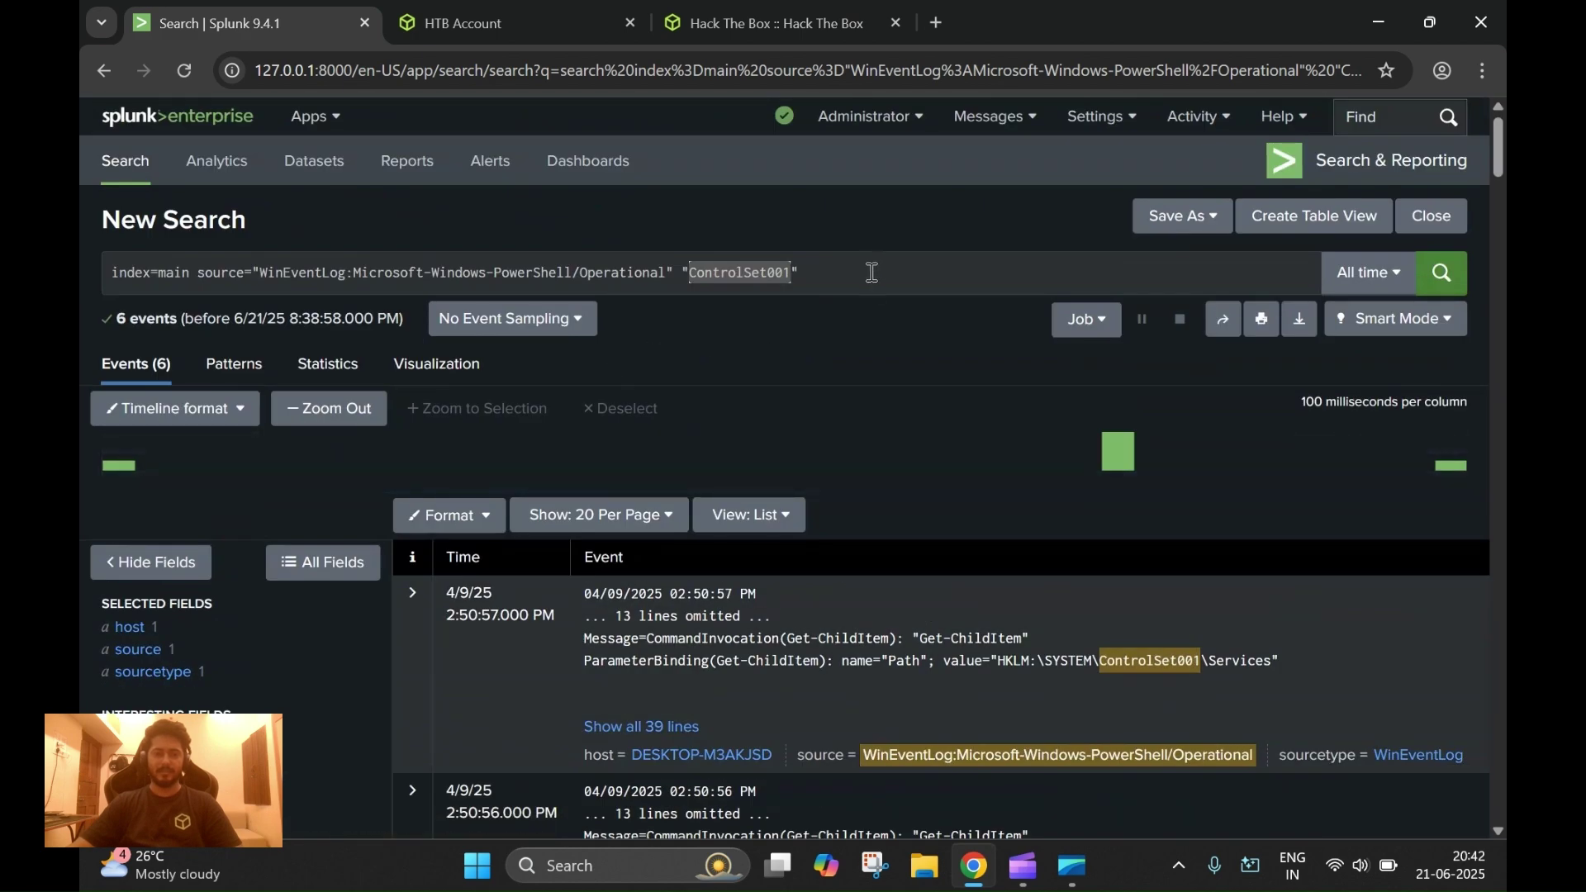
drag(791, 273, 690, 274)
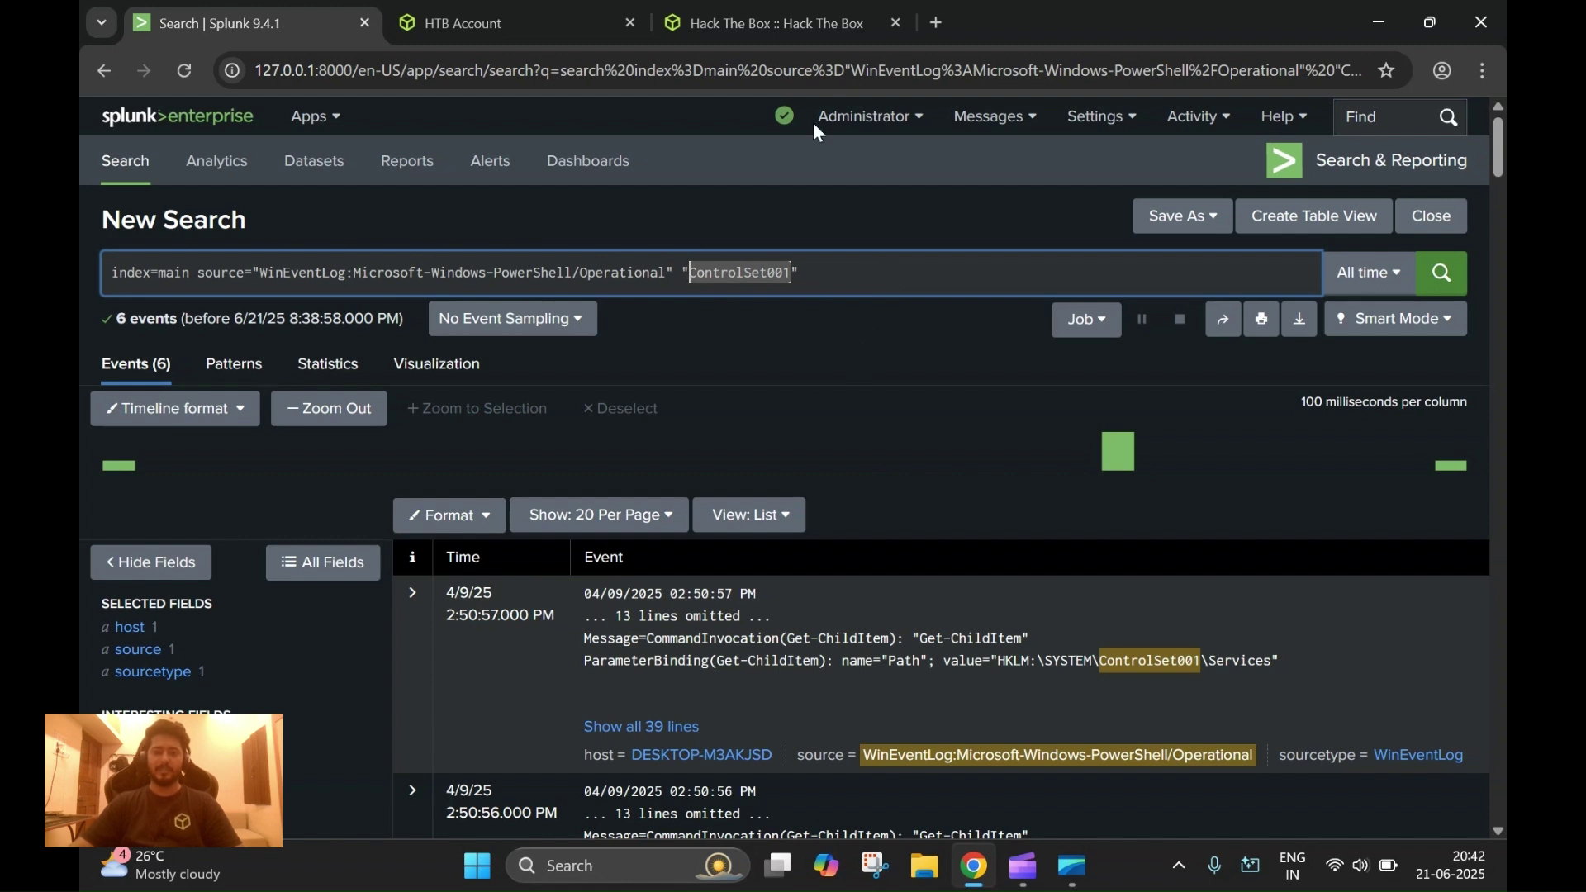
mouse_move(813, 36)
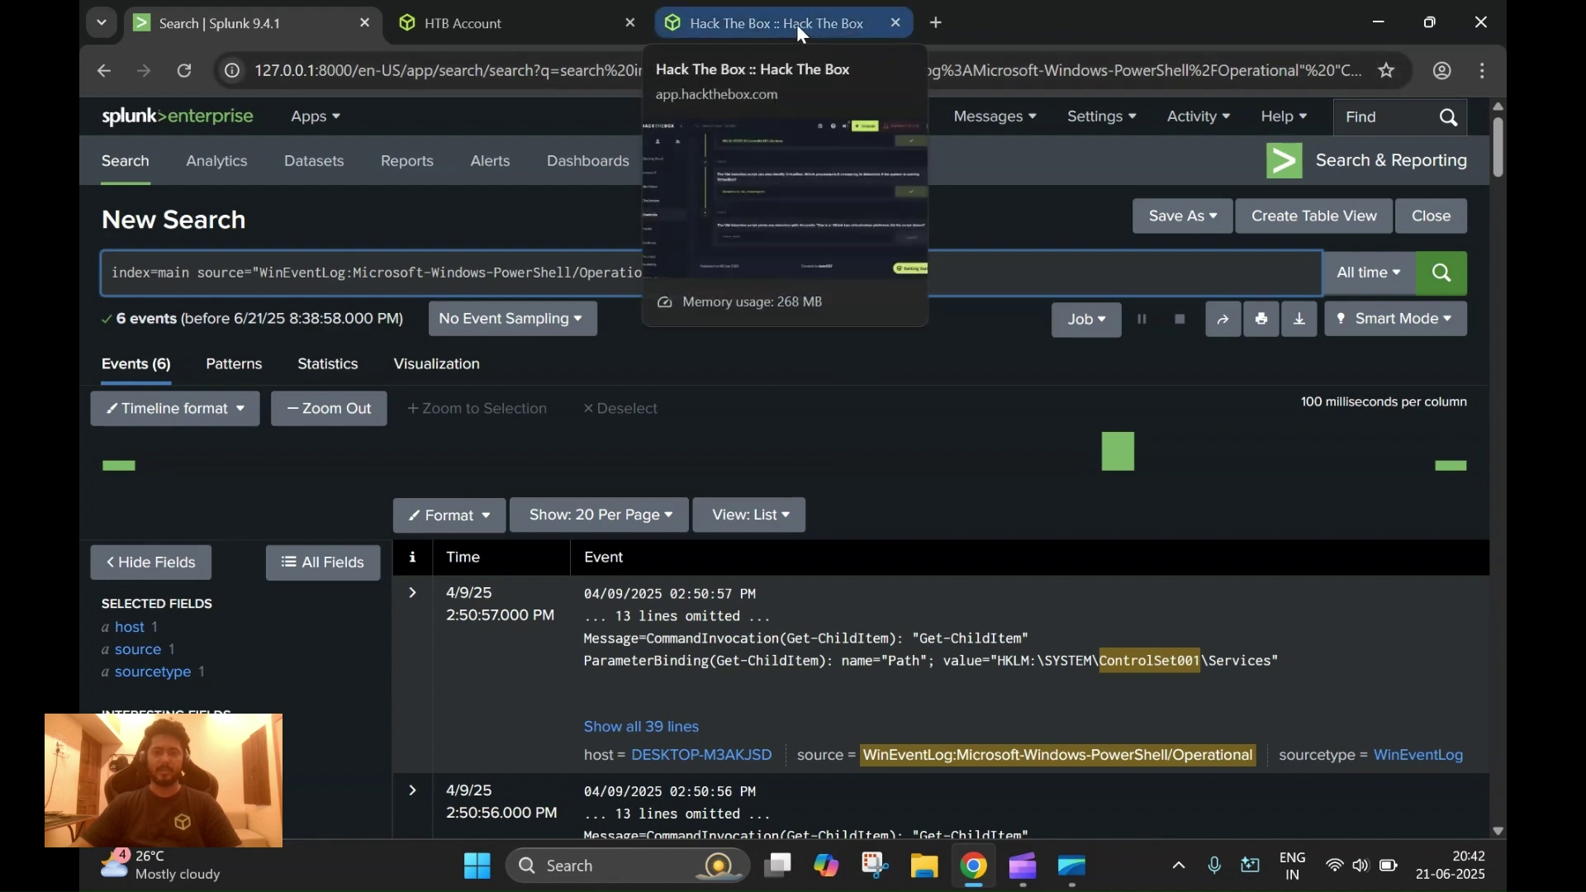
click(800, 30)
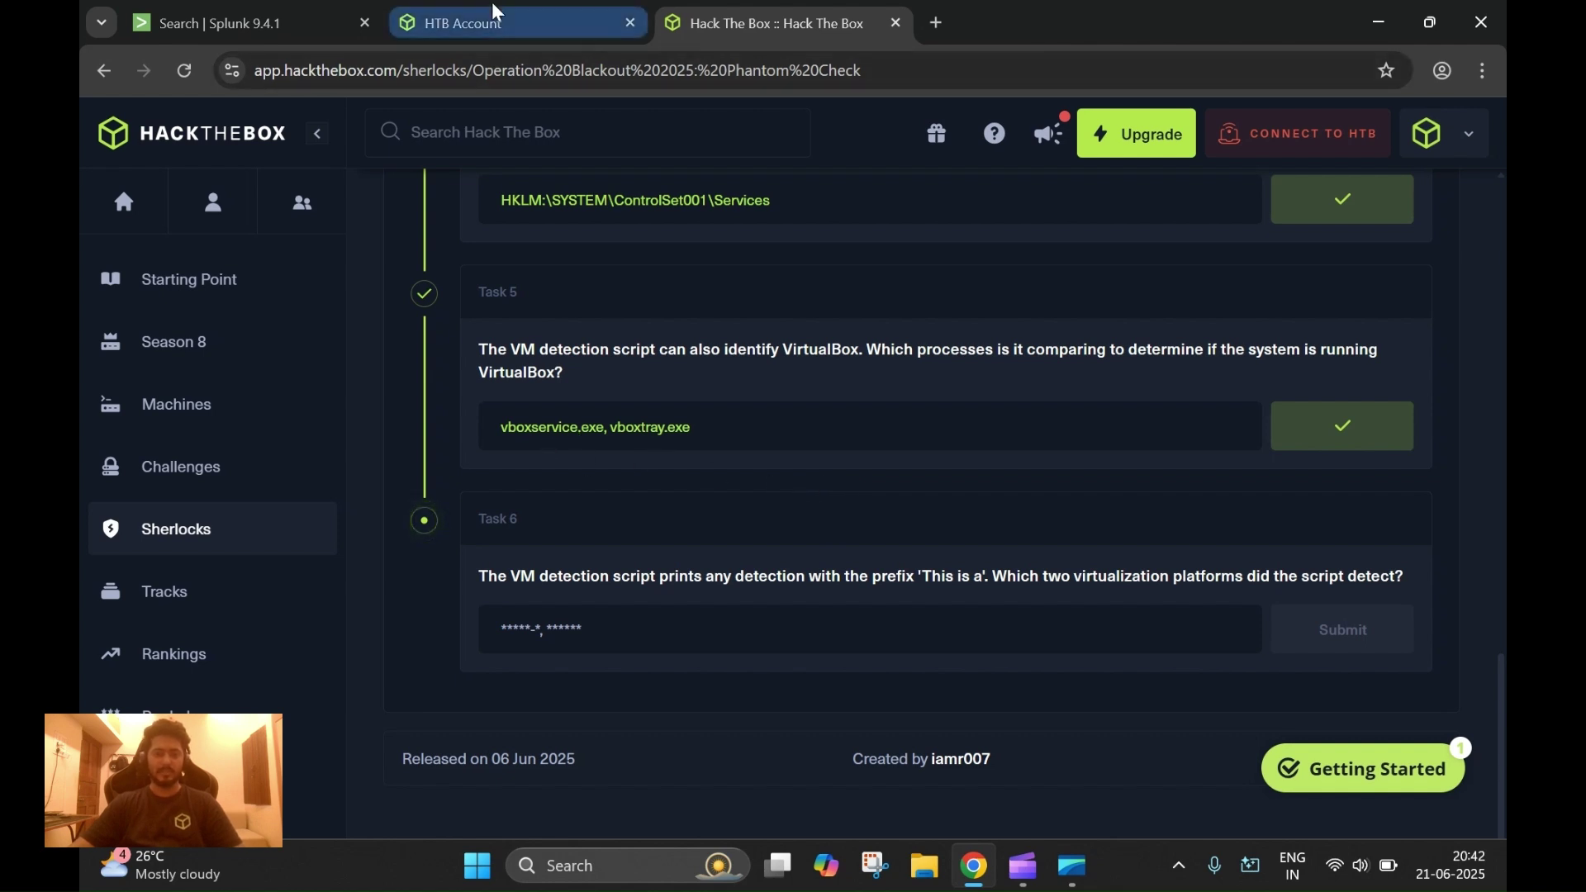
Step: Scroll the script to the VMware check and inspect its vmdebug and vmmouse values
click(248, 23)
scroll(756, 559, down, 6)
scroll(763, 575, down, 20)
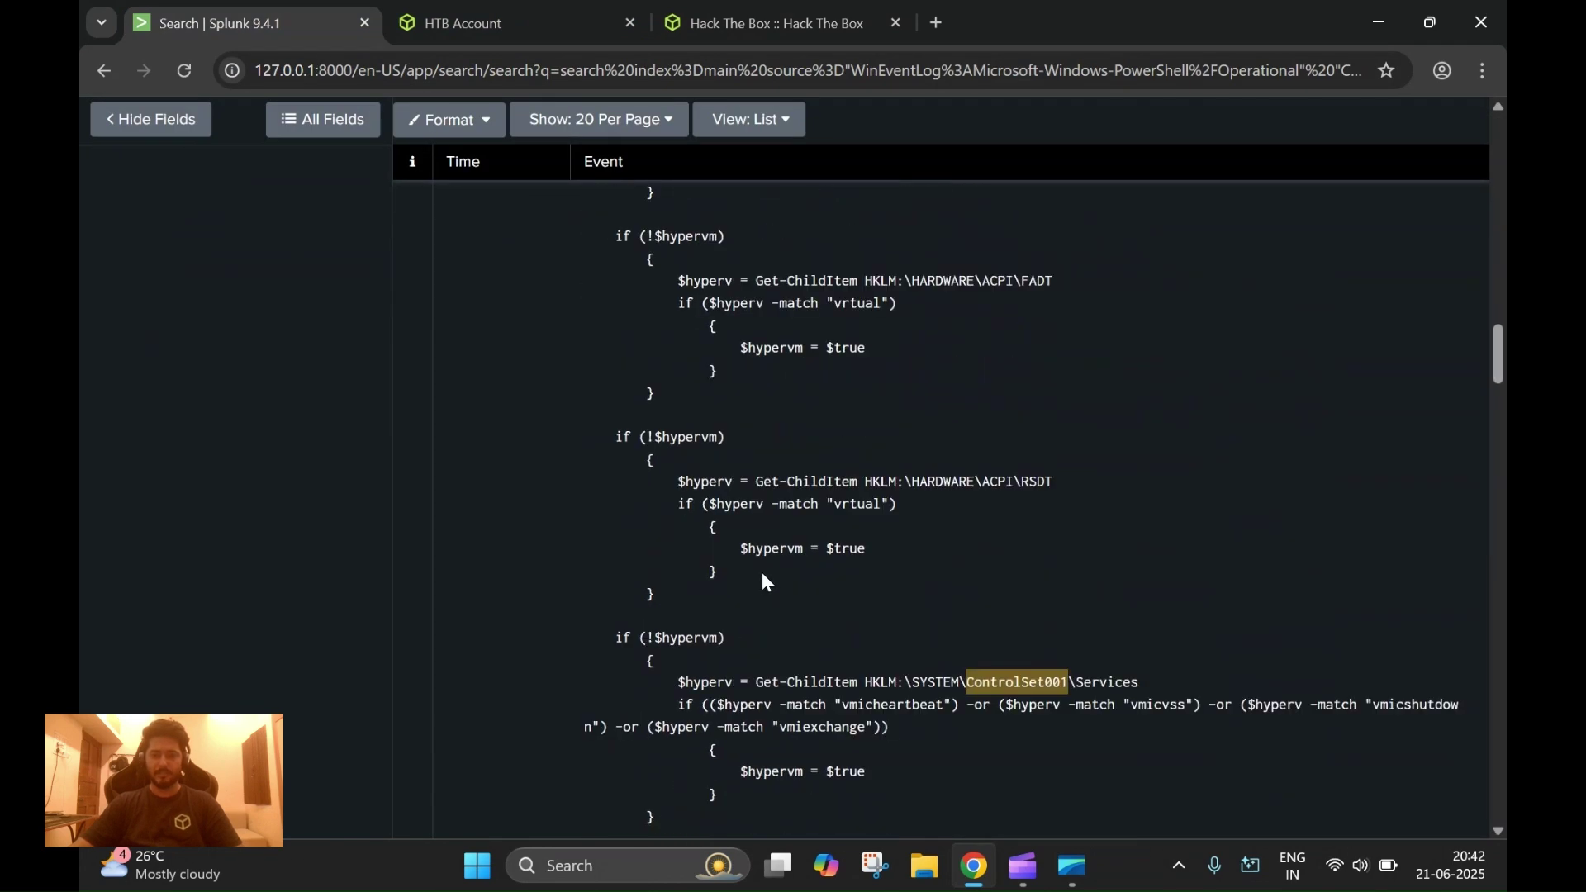
scroll(760, 572, down, 2)
scroll(942, 490, down, 5)
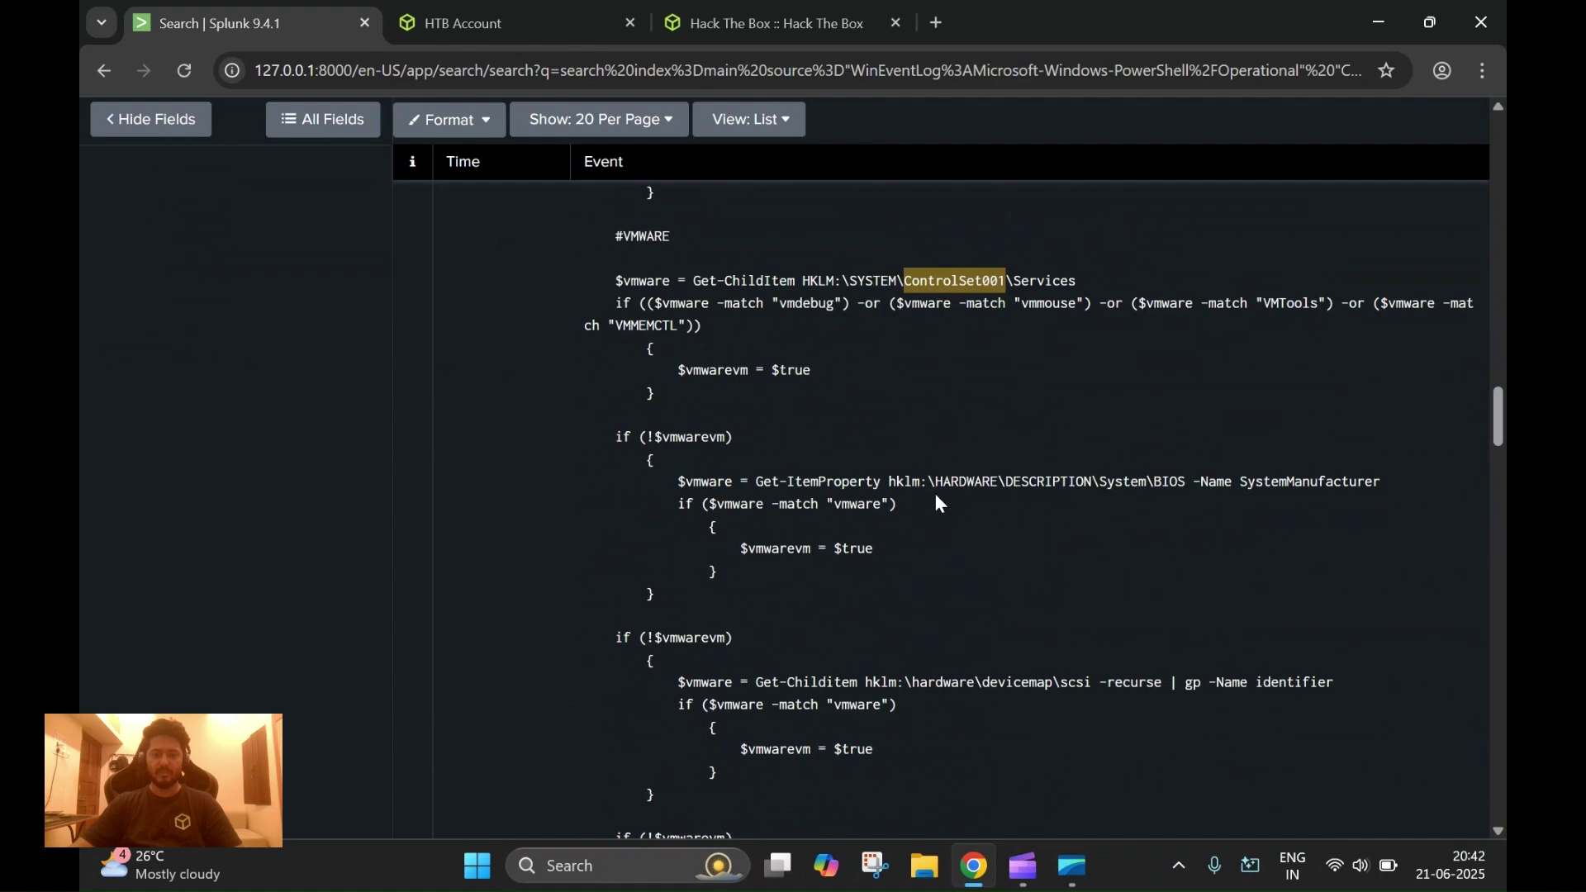
scroll(939, 502, up, 10)
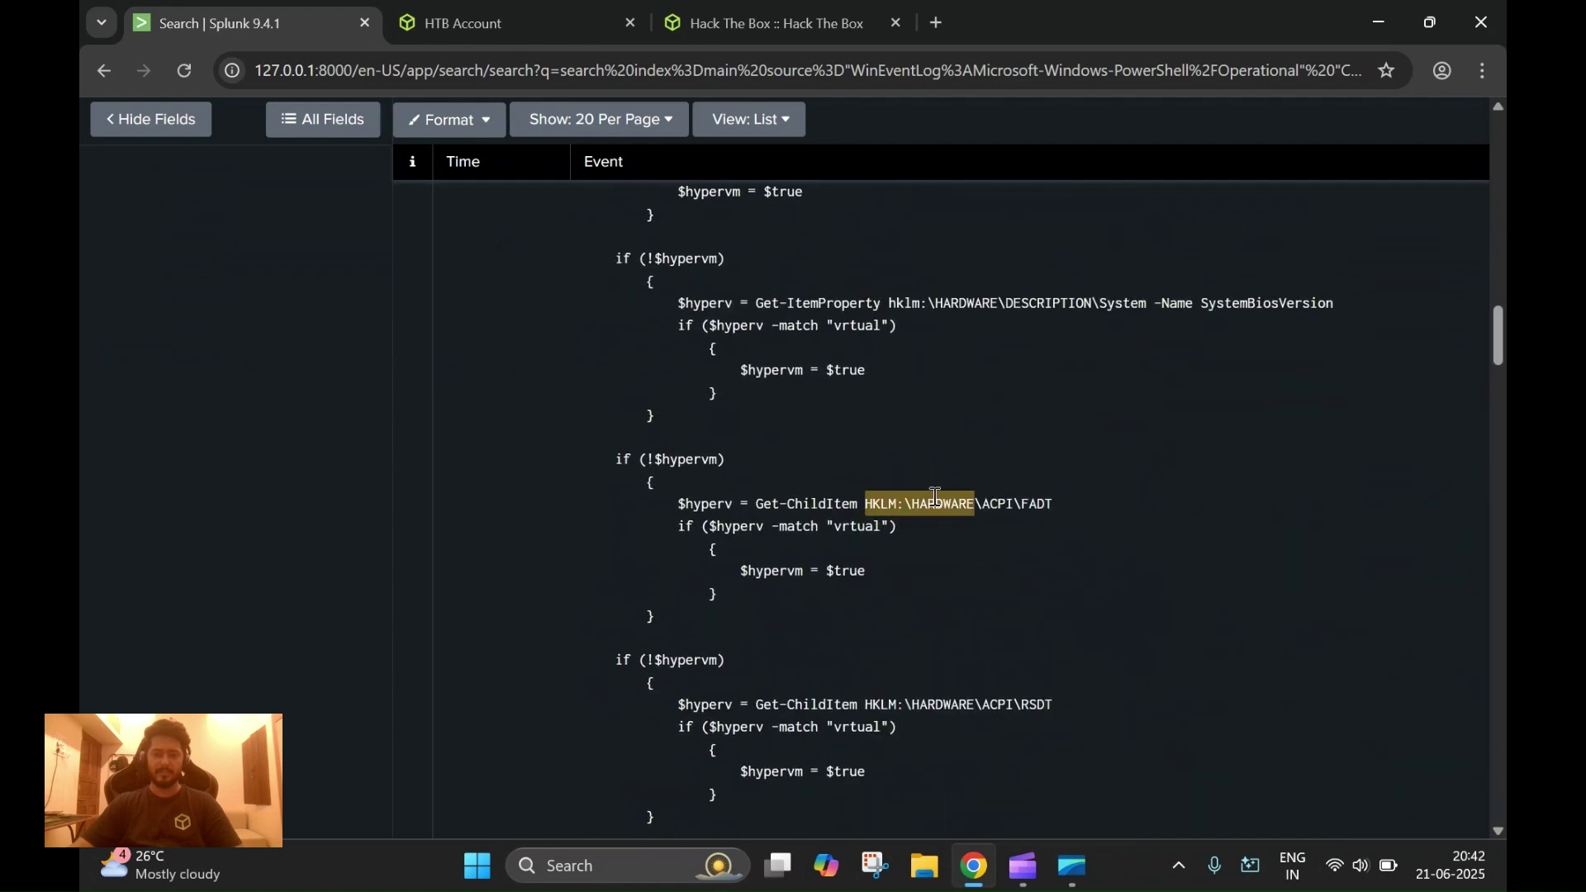
scroll(934, 495, up, 3)
scroll(934, 496, down, 3)
scroll(934, 496, down, 6)
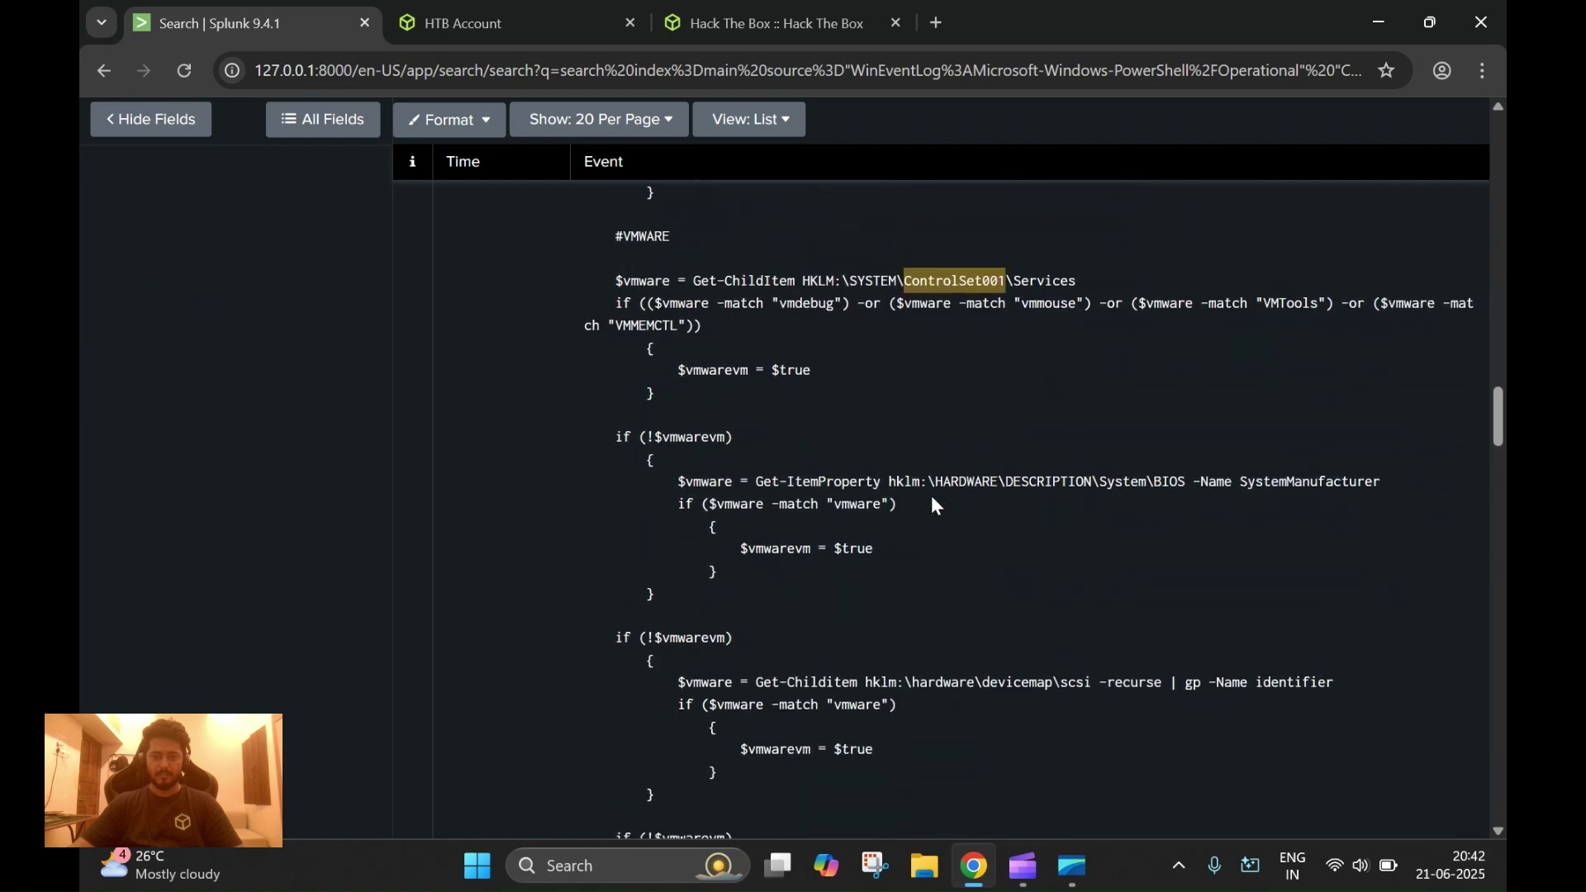
scroll(925, 495, down, 3)
scroll(867, 413, up, 6)
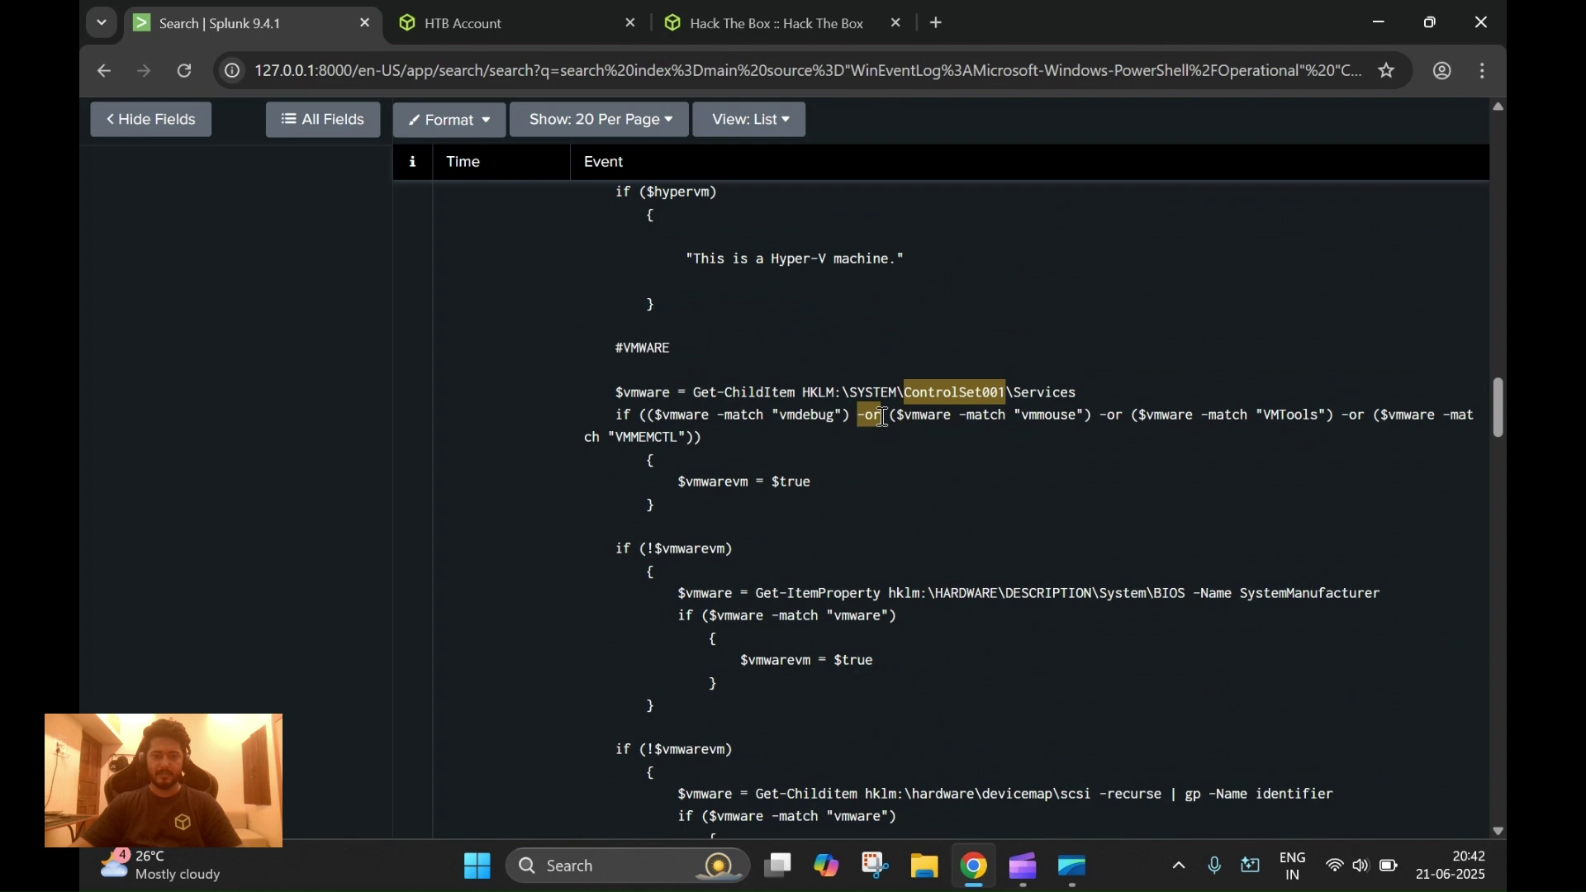
click(808, 415)
click(1038, 410)
key(Escape)
Step: Highlight the BIOS registry path and vmwareuser in the VMware process check
scroll(817, 555, down, 3)
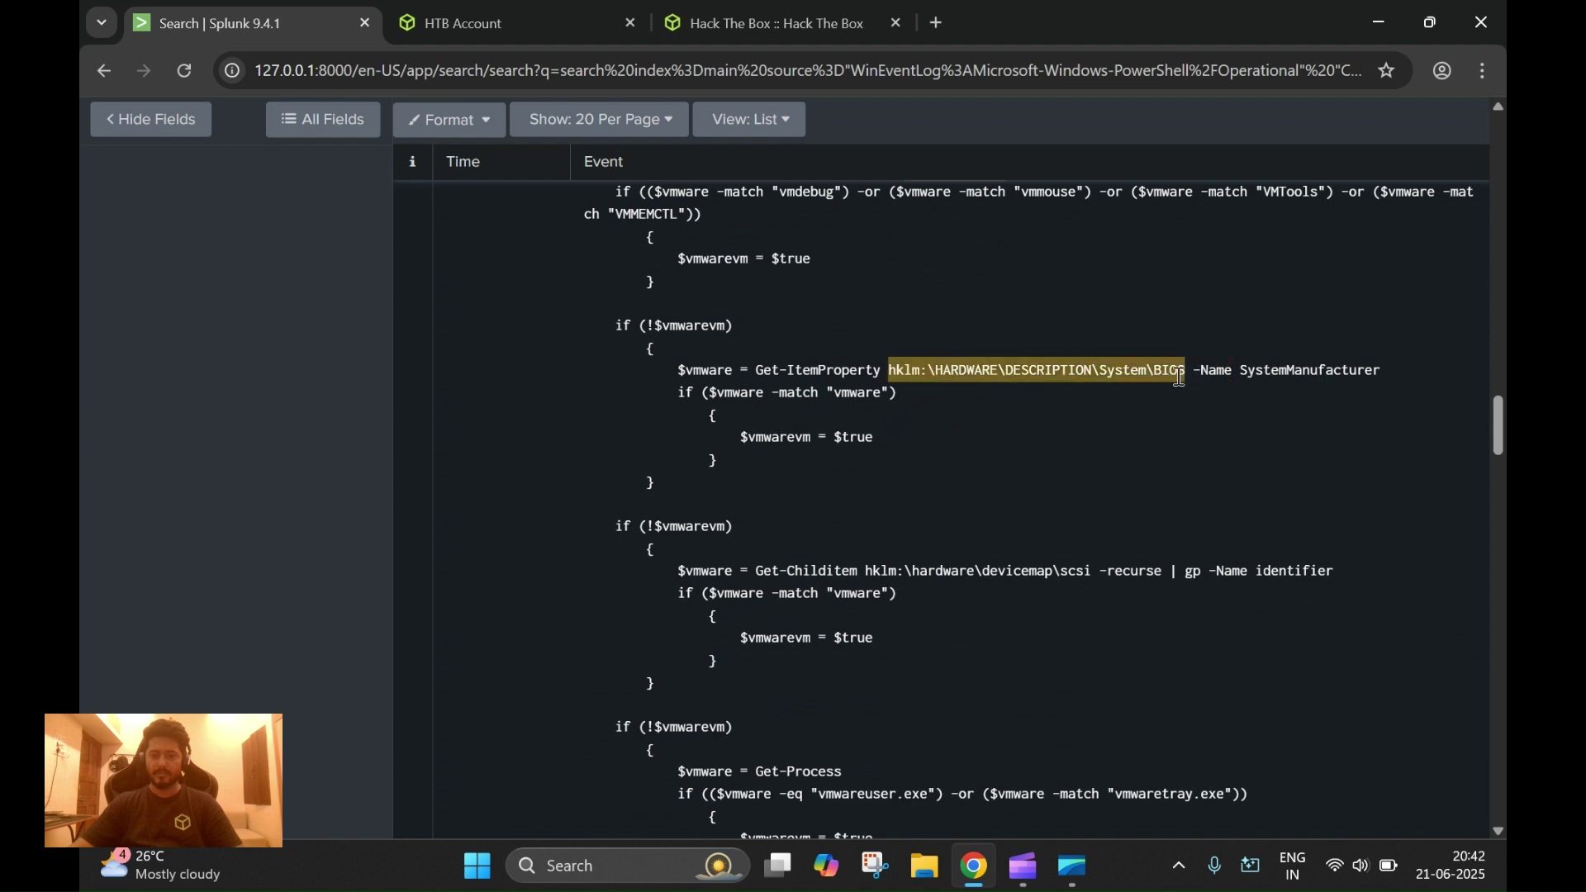
drag(1189, 371, 892, 377)
scroll(974, 450, down, 3)
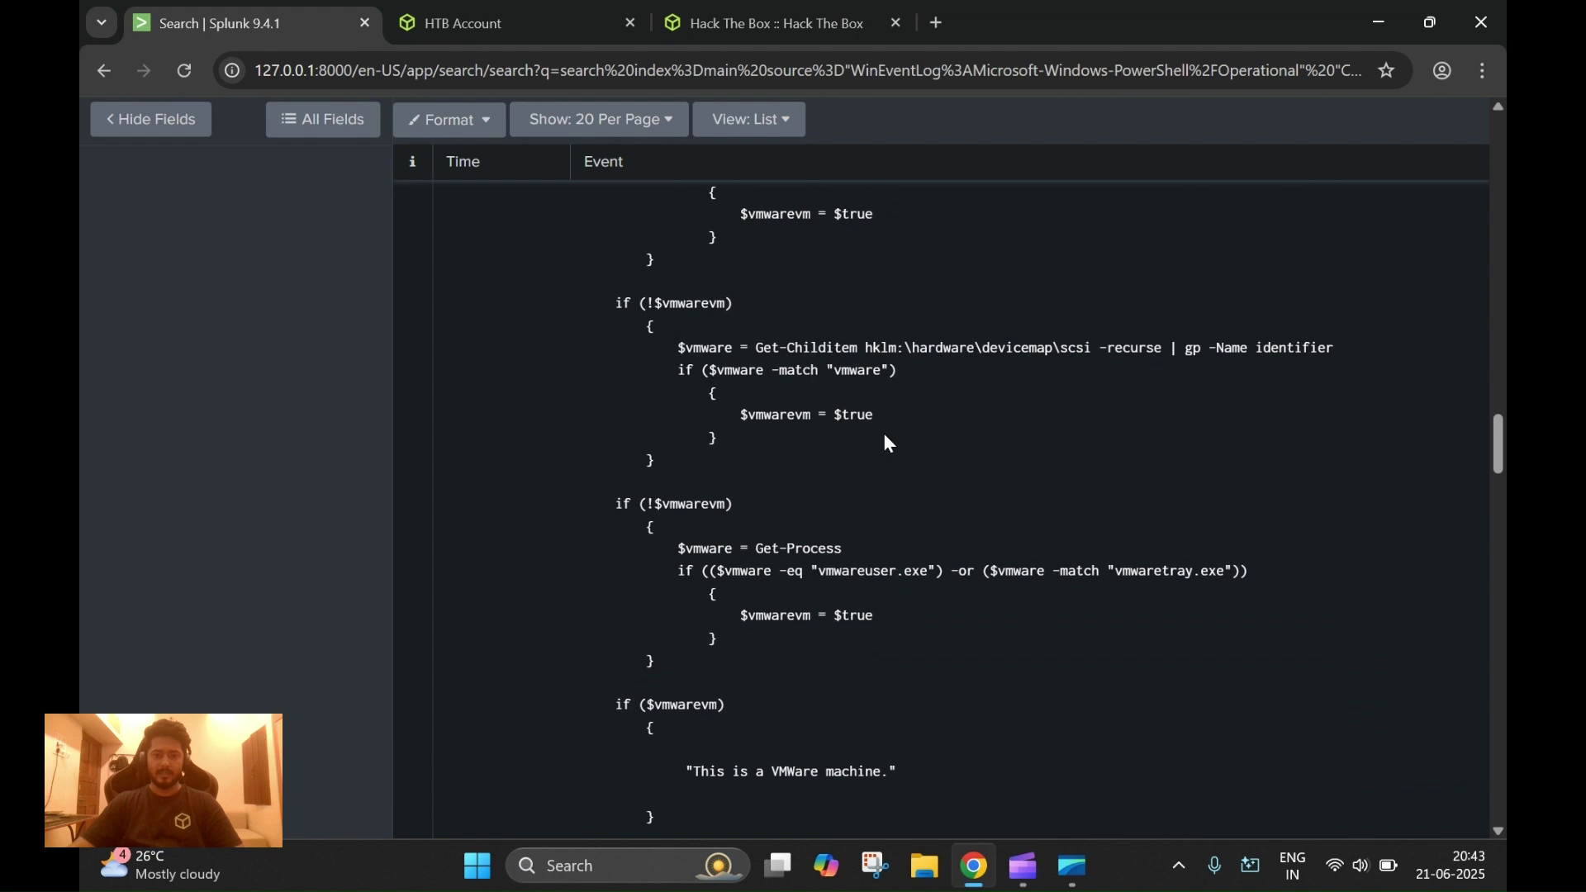
scroll(913, 457, down, 3)
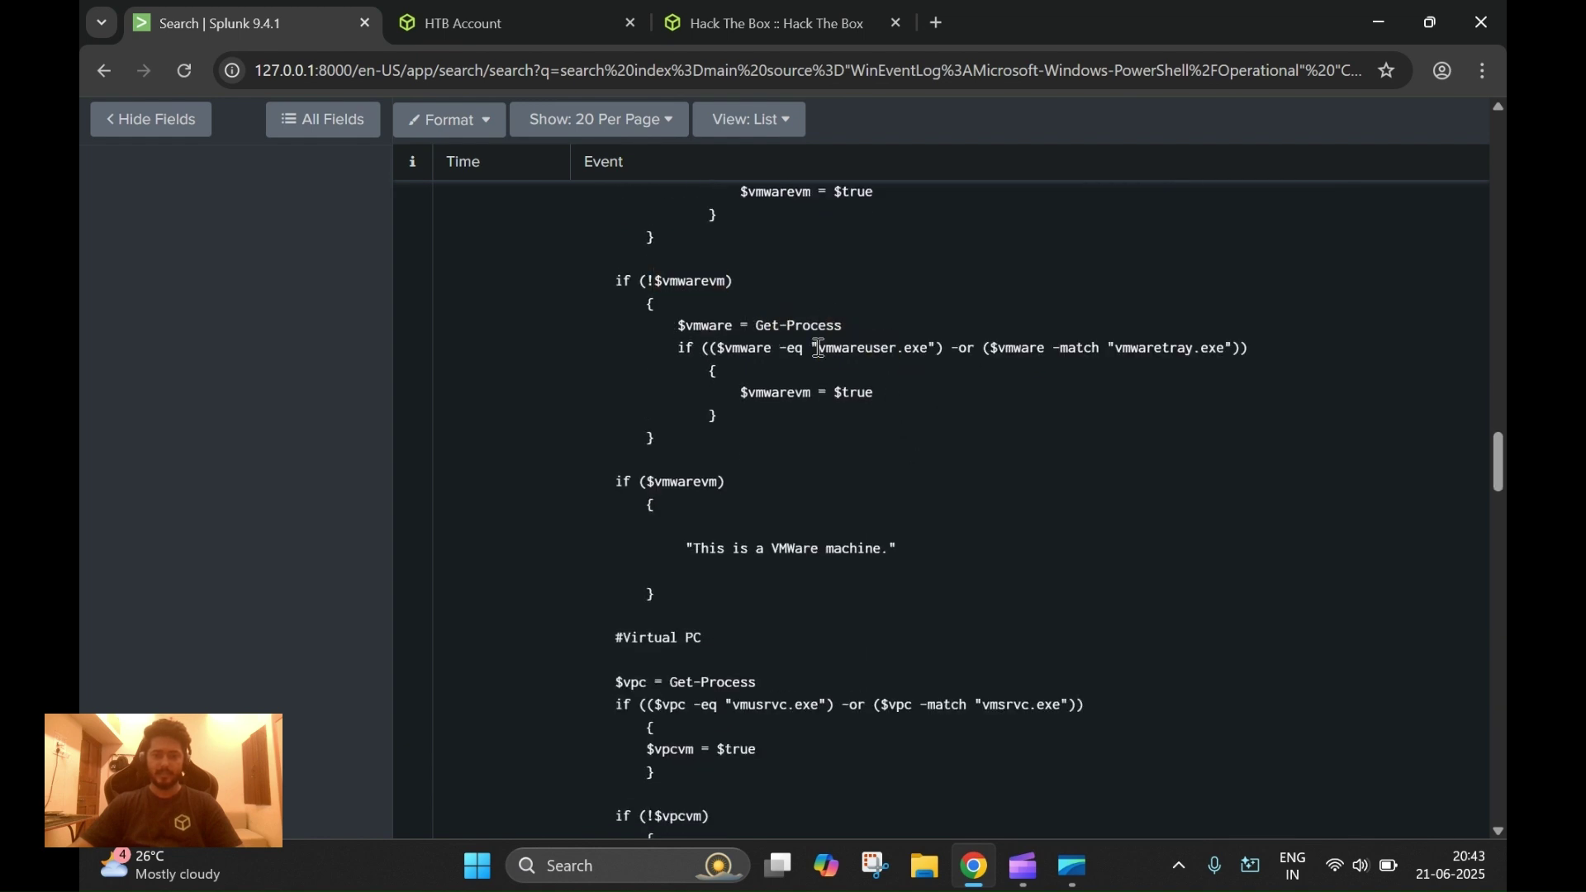
drag(819, 348, 903, 348)
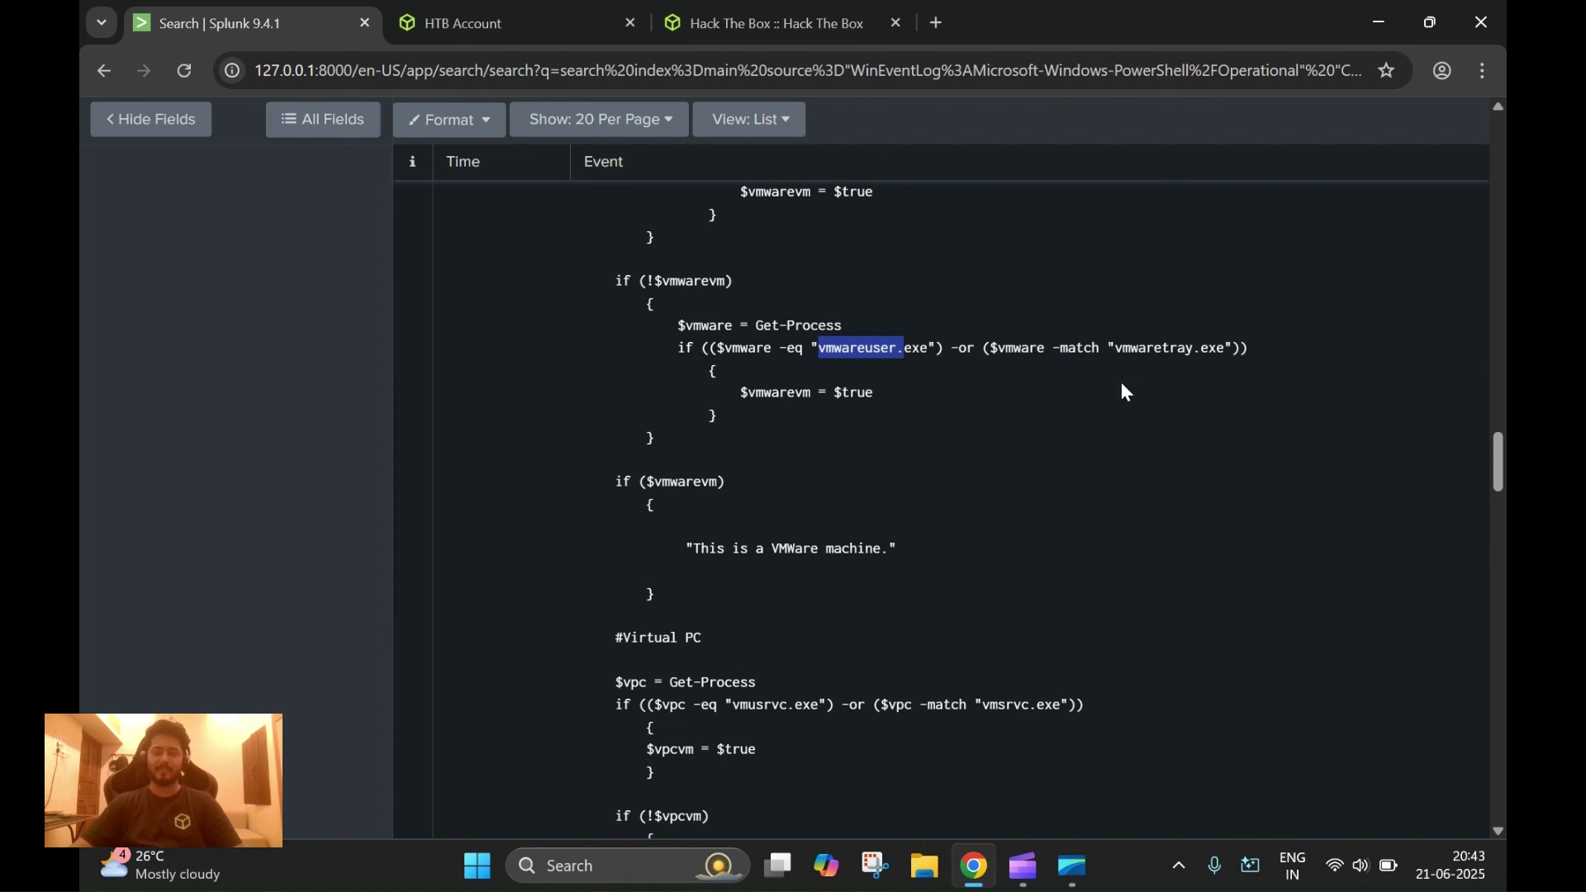
Step: Expand the 2:50:53 PM event in the ControlSet001 results after glancing at the Hack The Box tasks
click(788, 25)
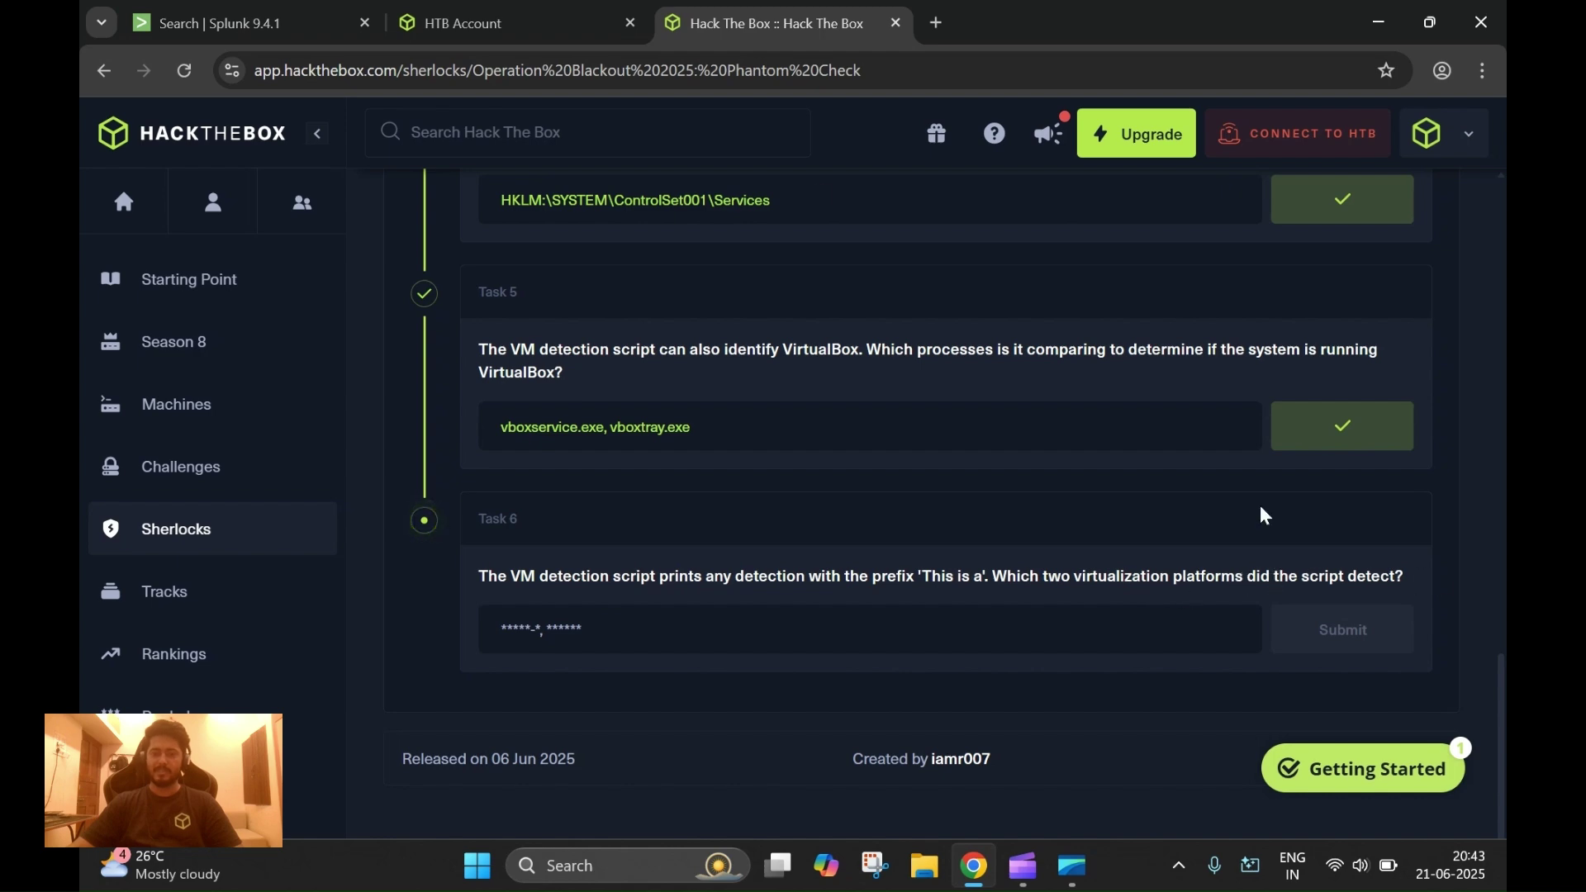
click(265, 22)
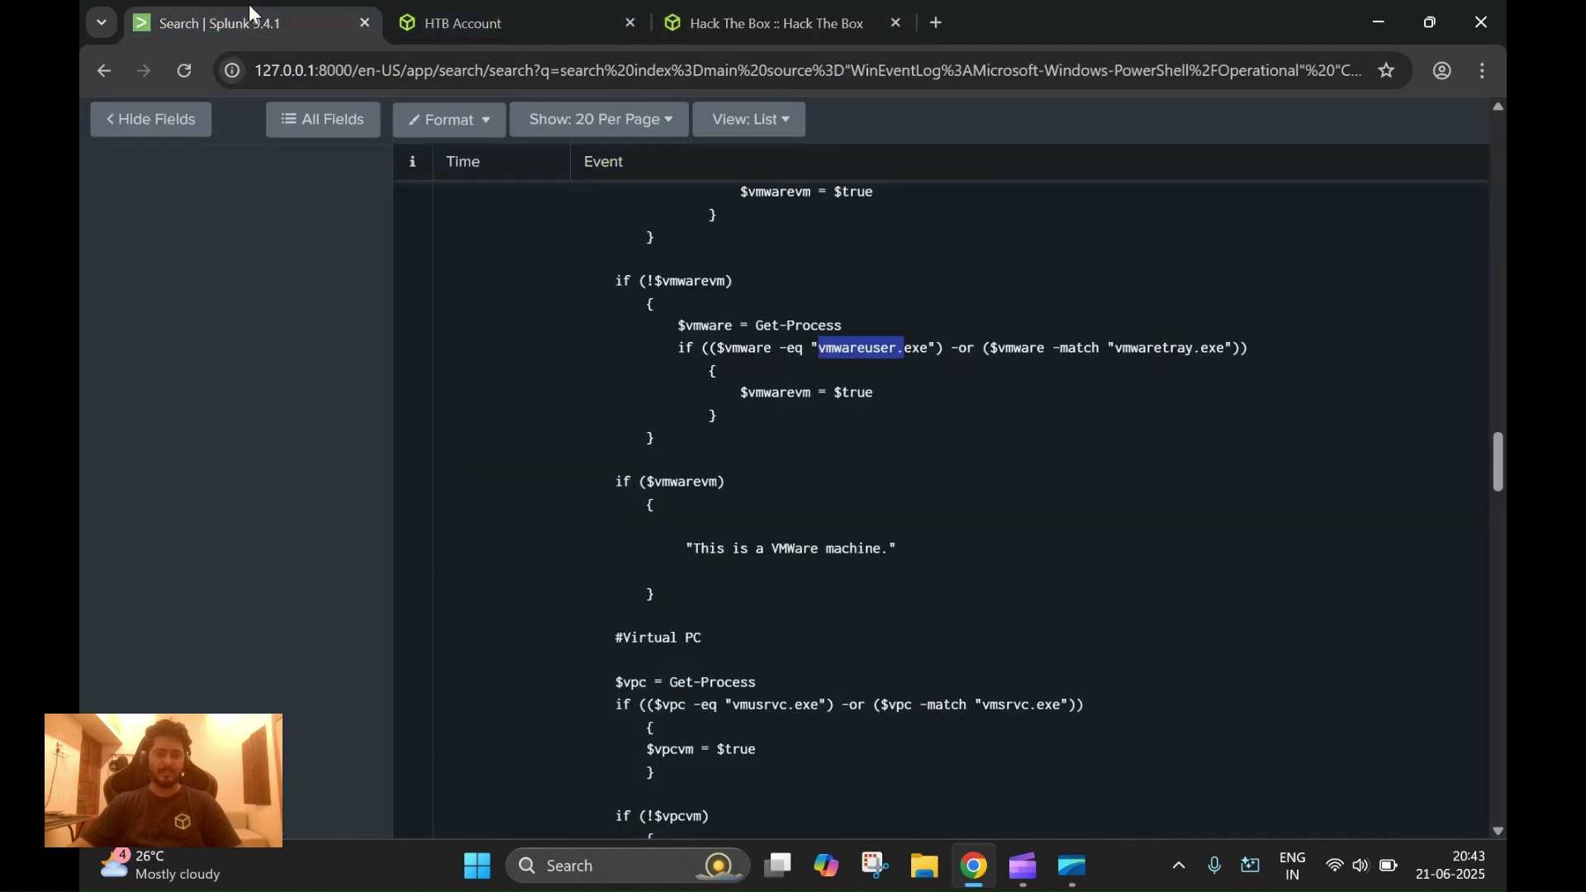
scroll(844, 368, up, 1)
scroll(844, 368, up, 15)
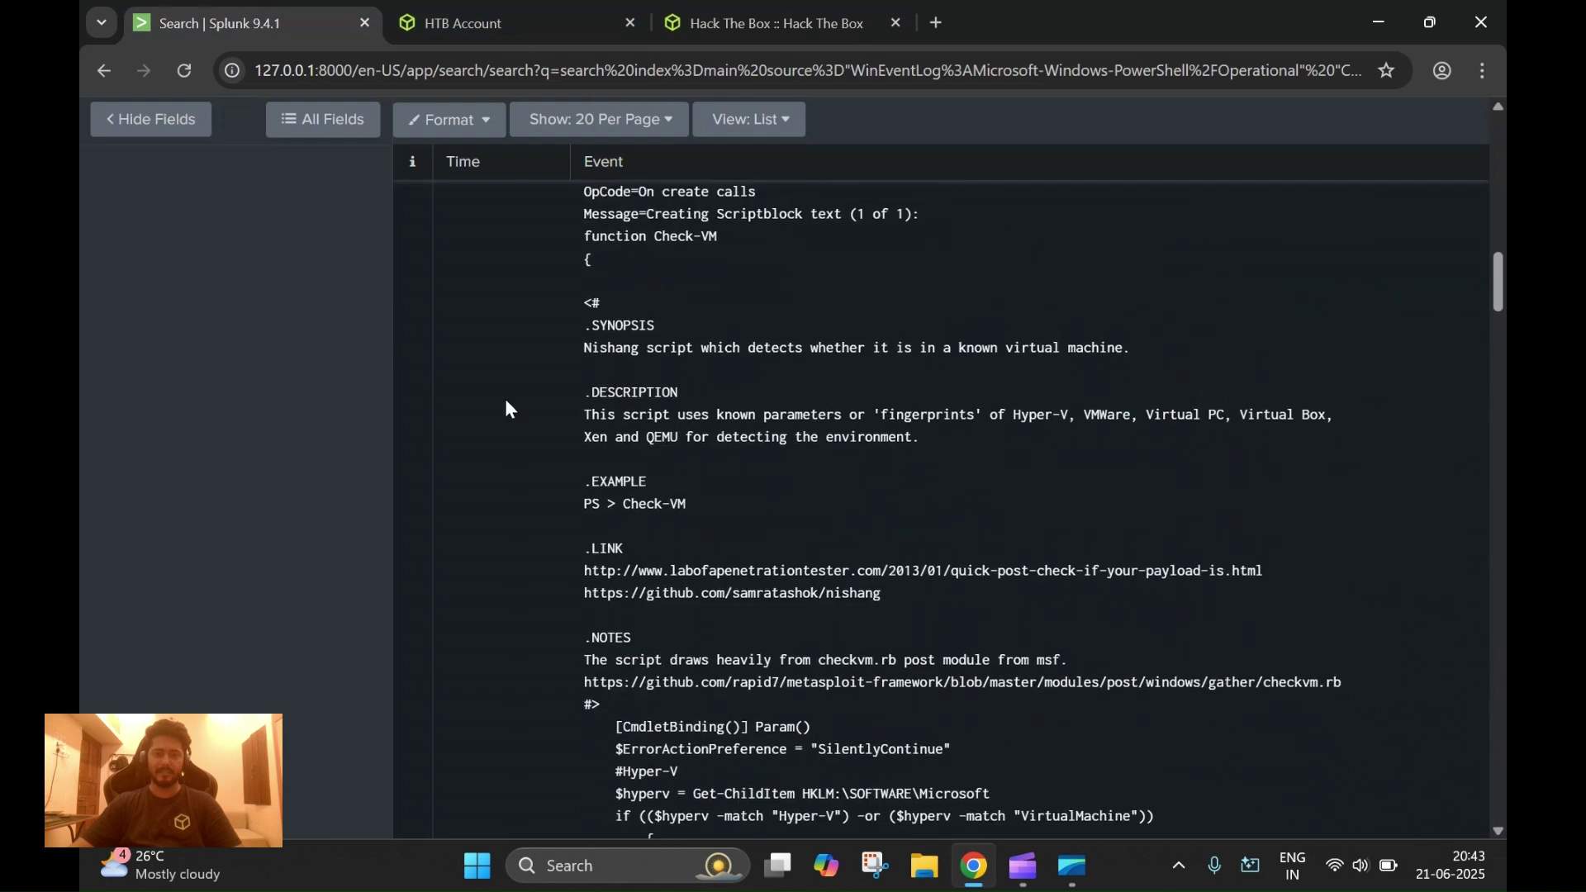
scroll(484, 415, up, 3)
click(413, 608)
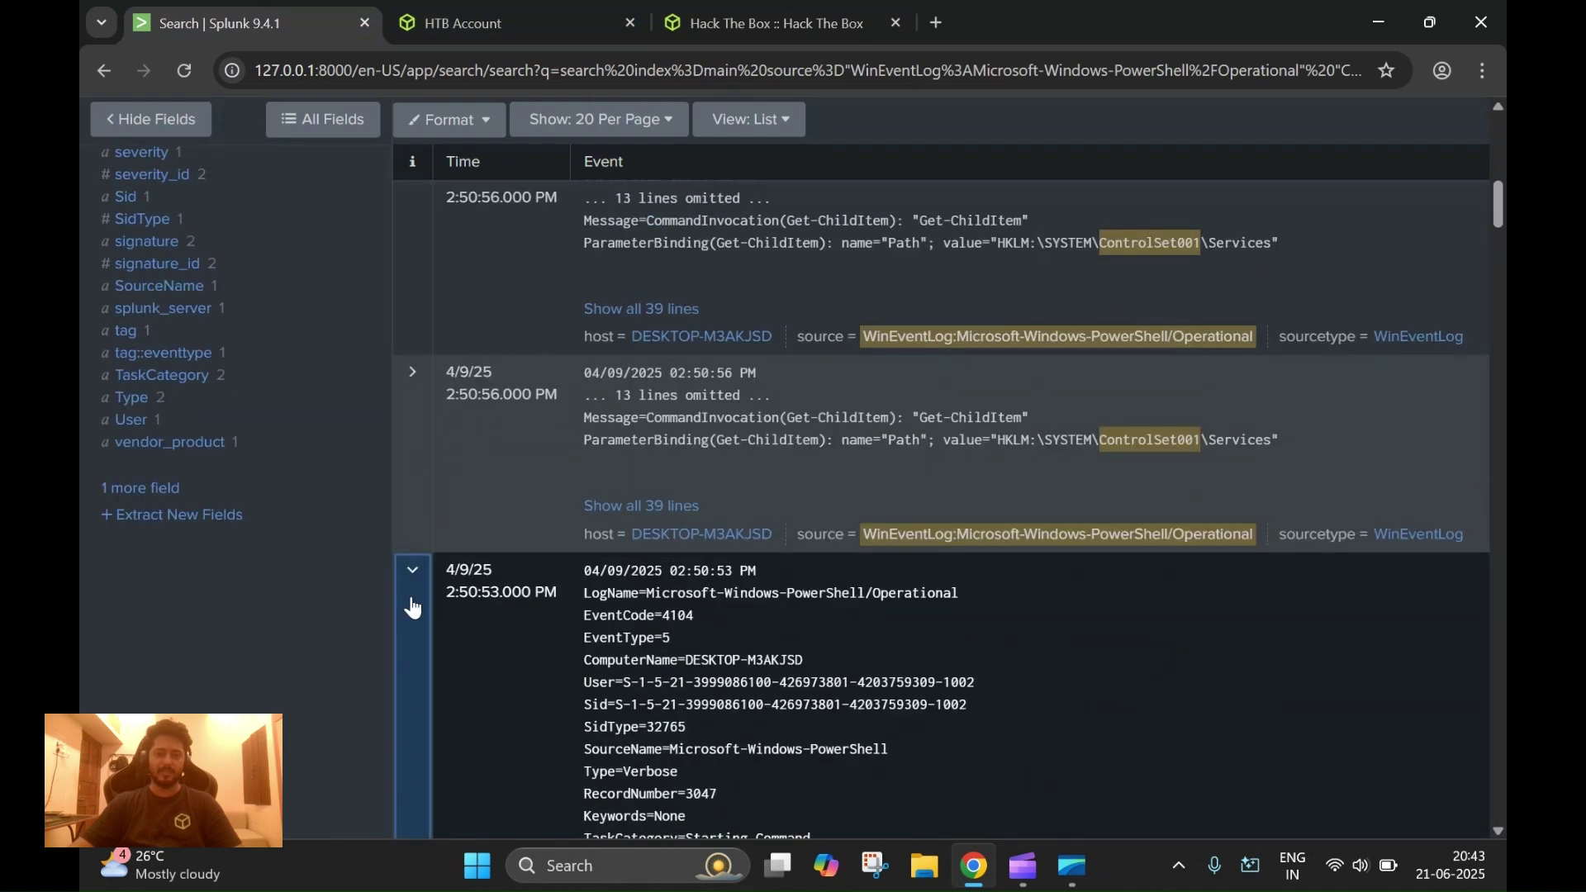
scroll(725, 471, up, 7)
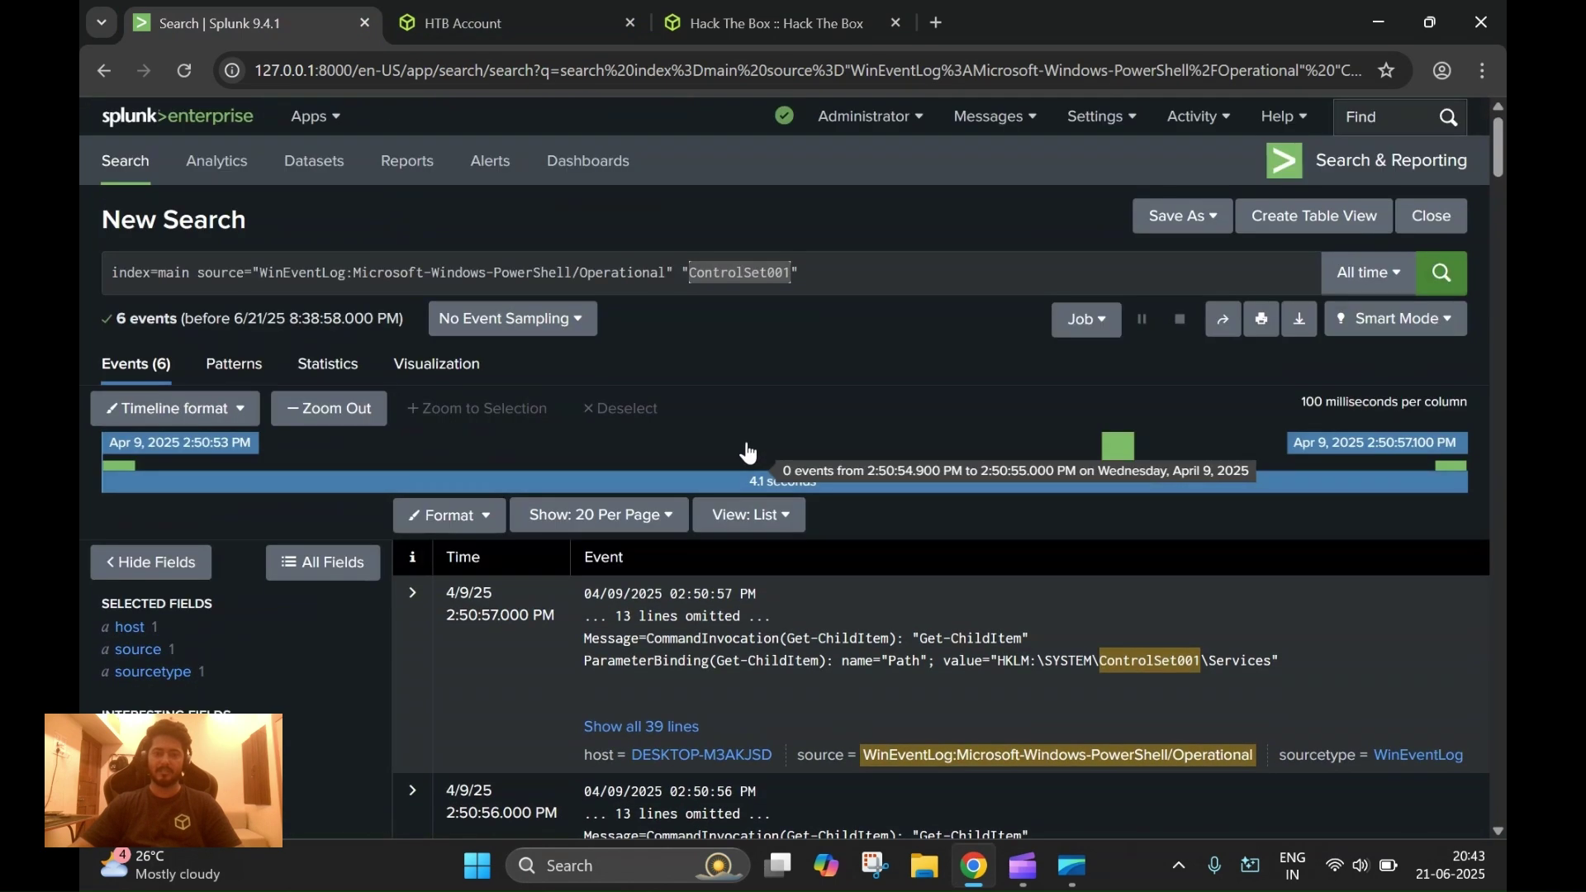
Step: Search the PowerShell Operational logs for the phrase "this is a"
click(735, 274)
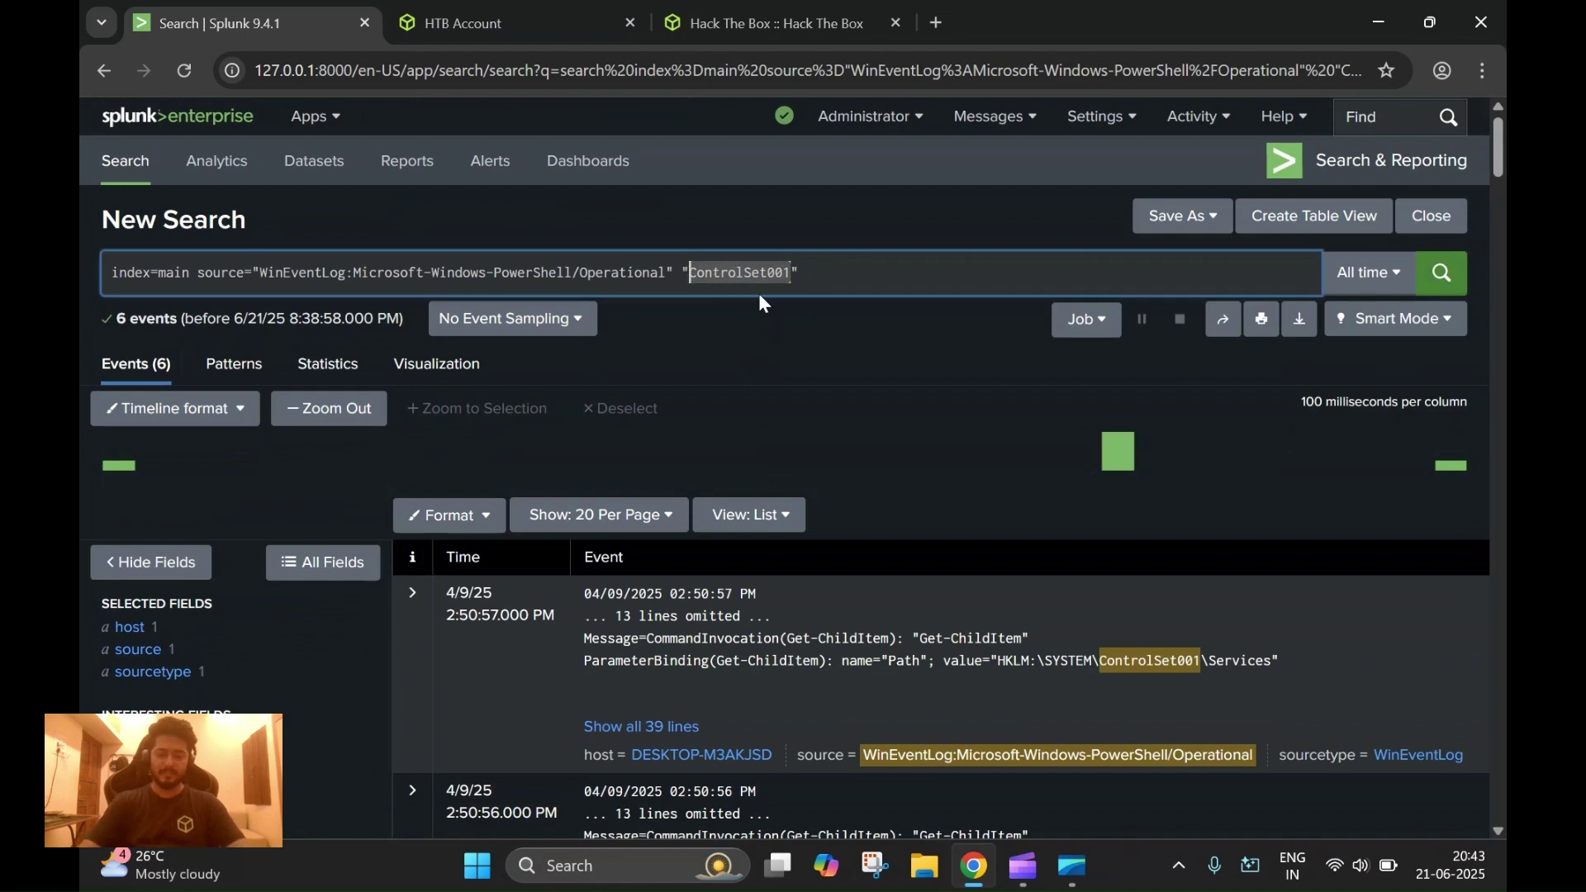
text(this is a")
click(1443, 273)
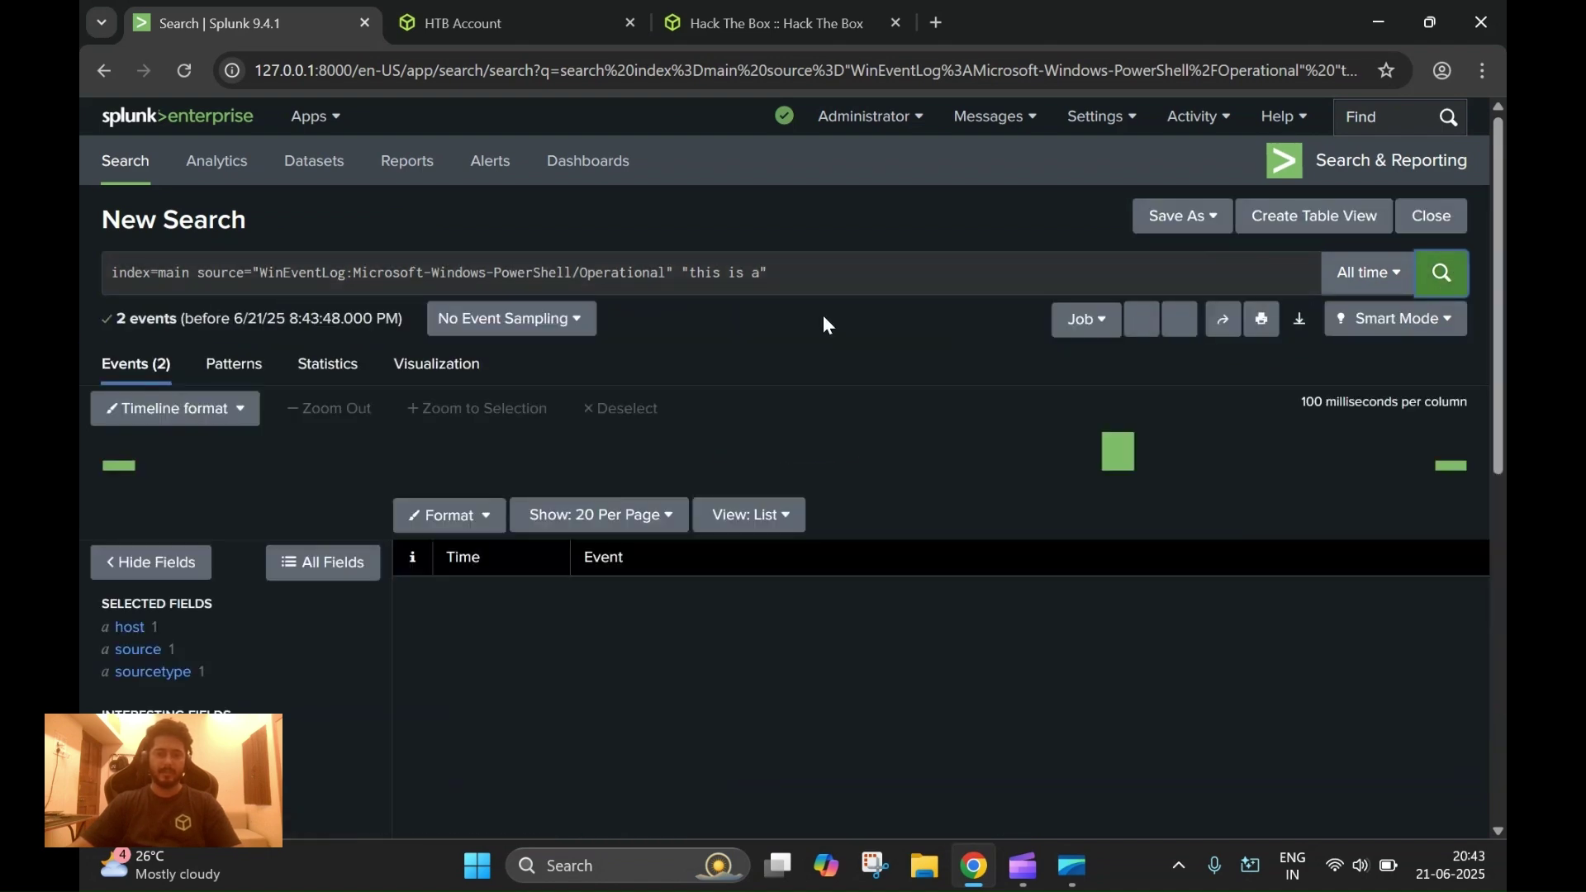
Step: Check the event_id and EventCode field values for the two matching events
scroll(826, 323, down, 4)
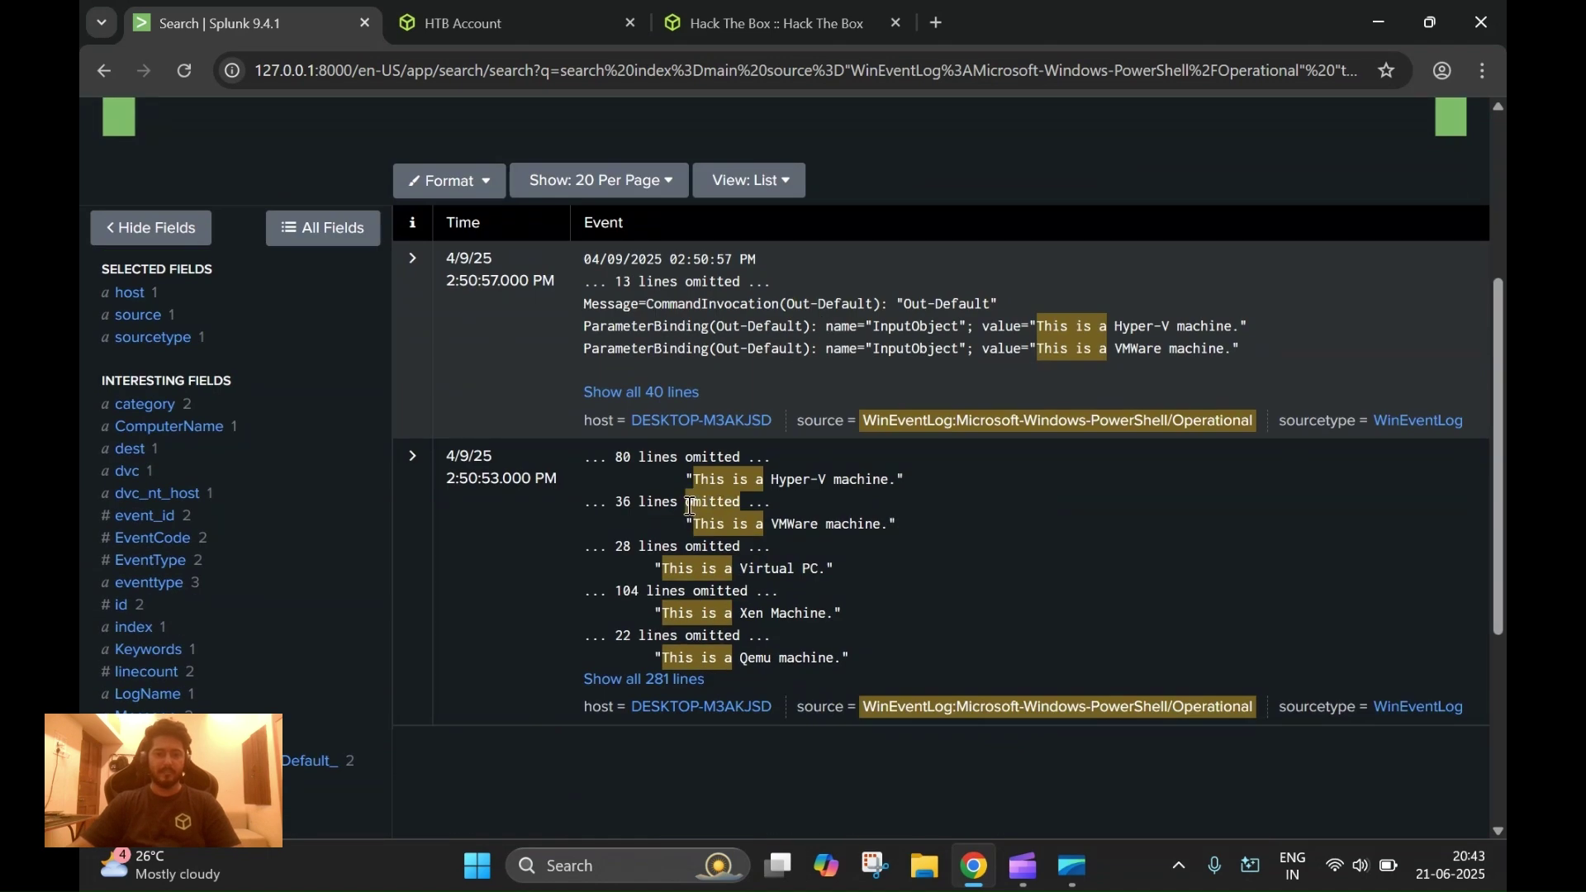
click(228, 528)
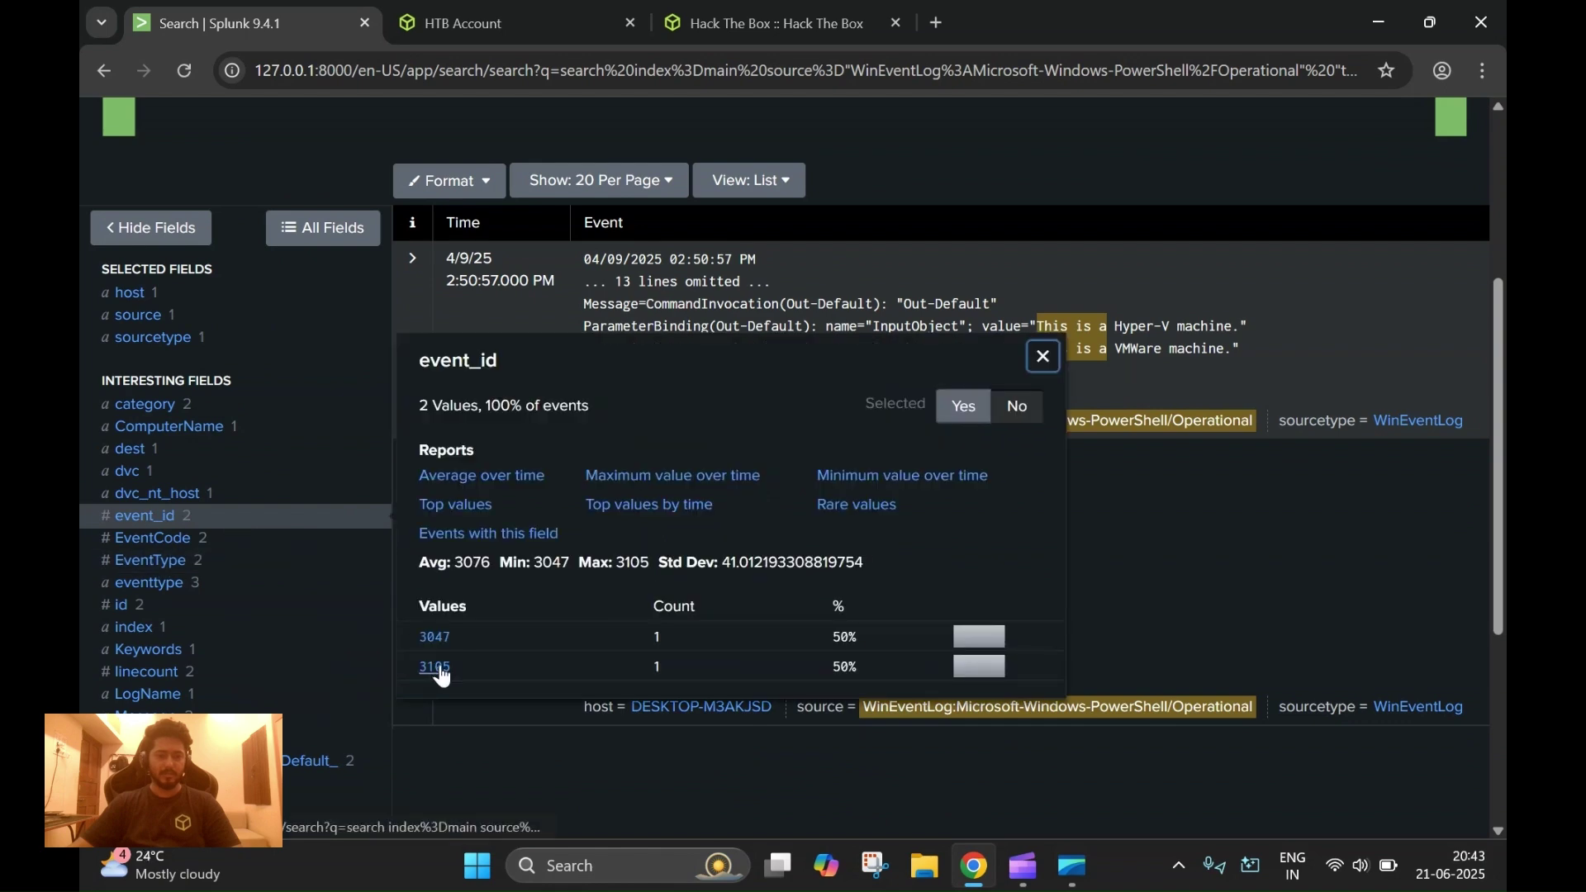
scroll(302, 591, up, 4)
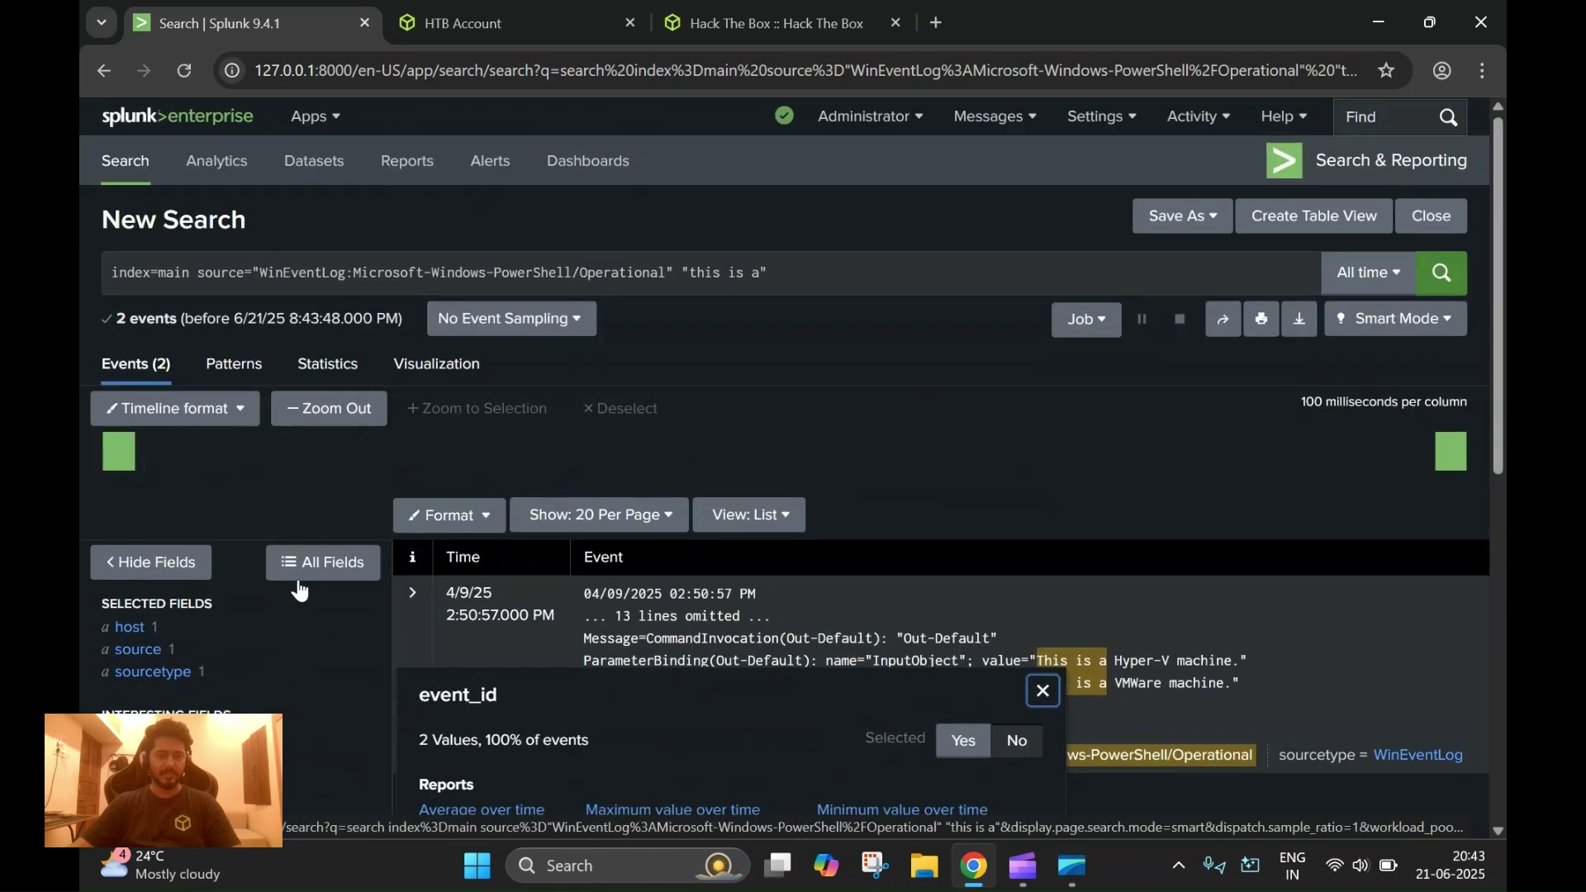
scroll(299, 591, down, 4)
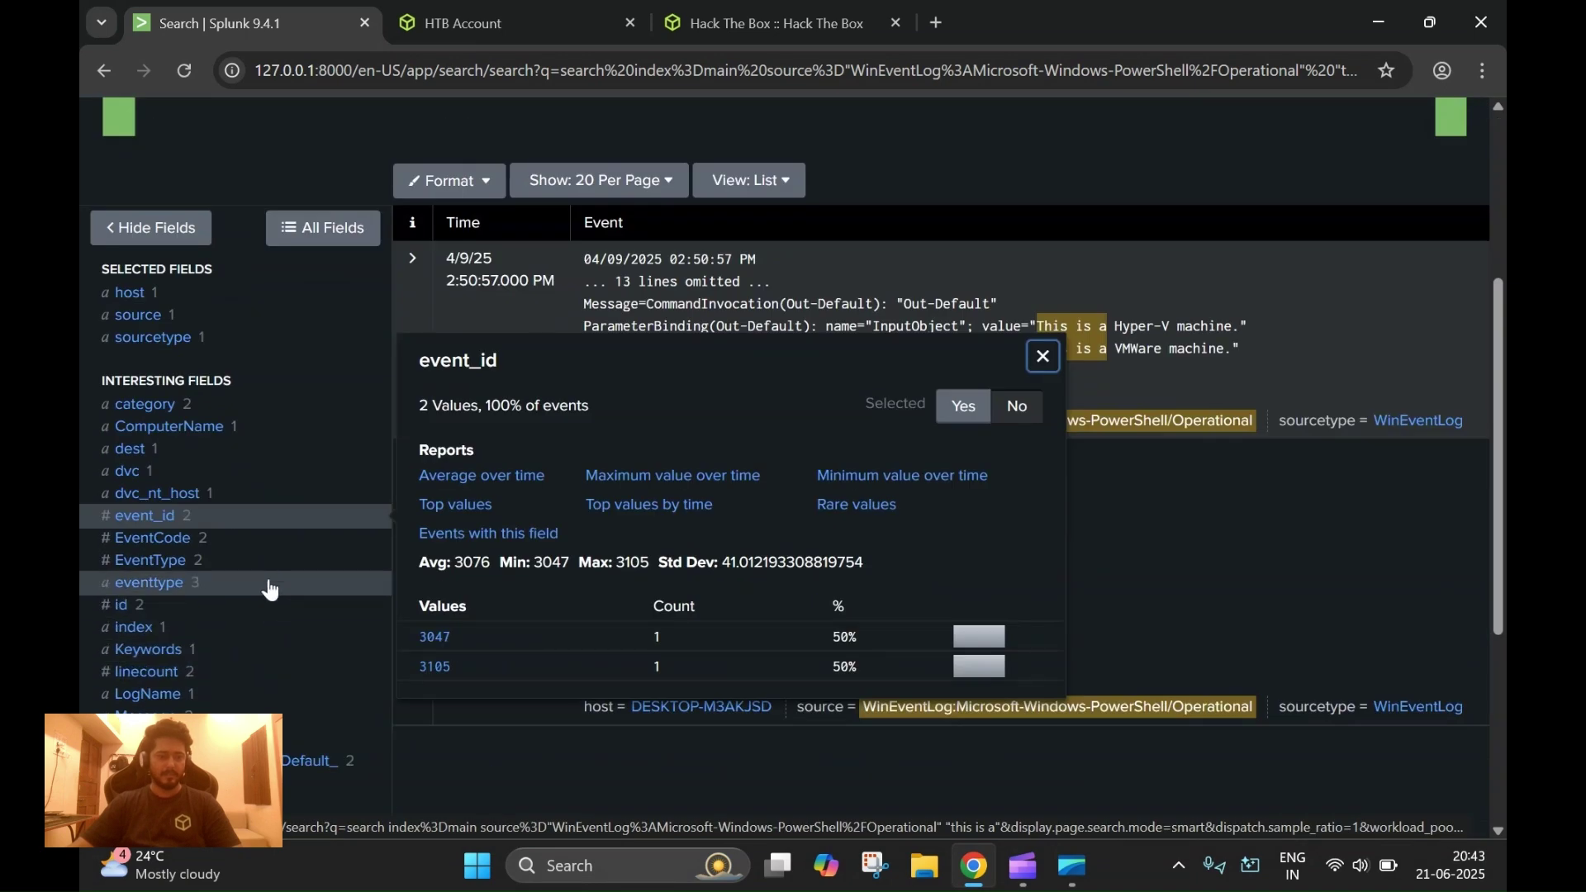
click(262, 543)
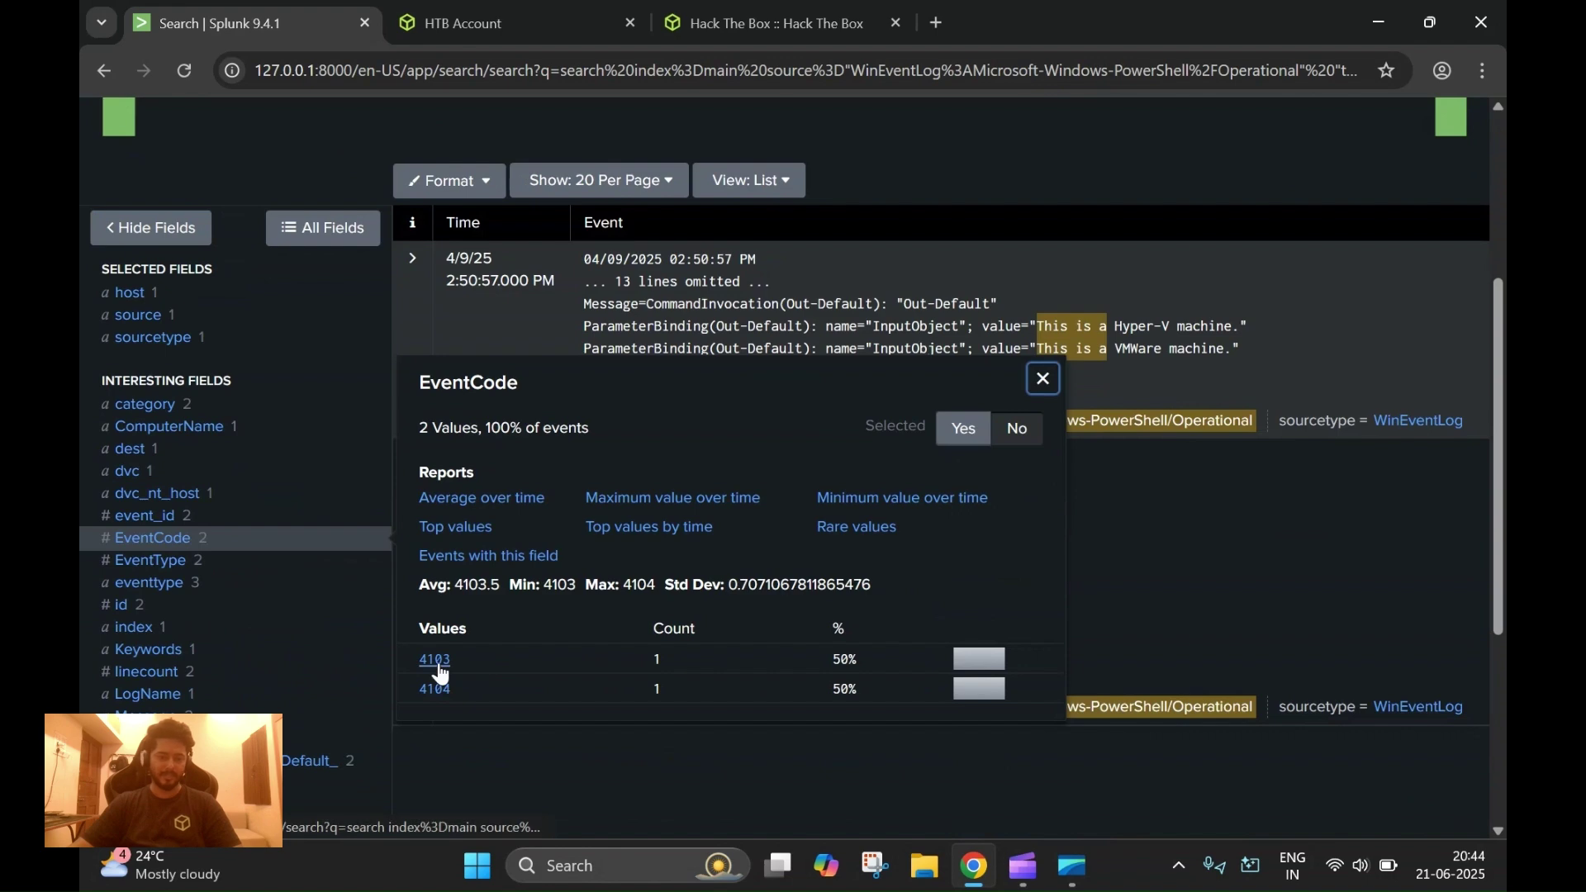
click(577, 742)
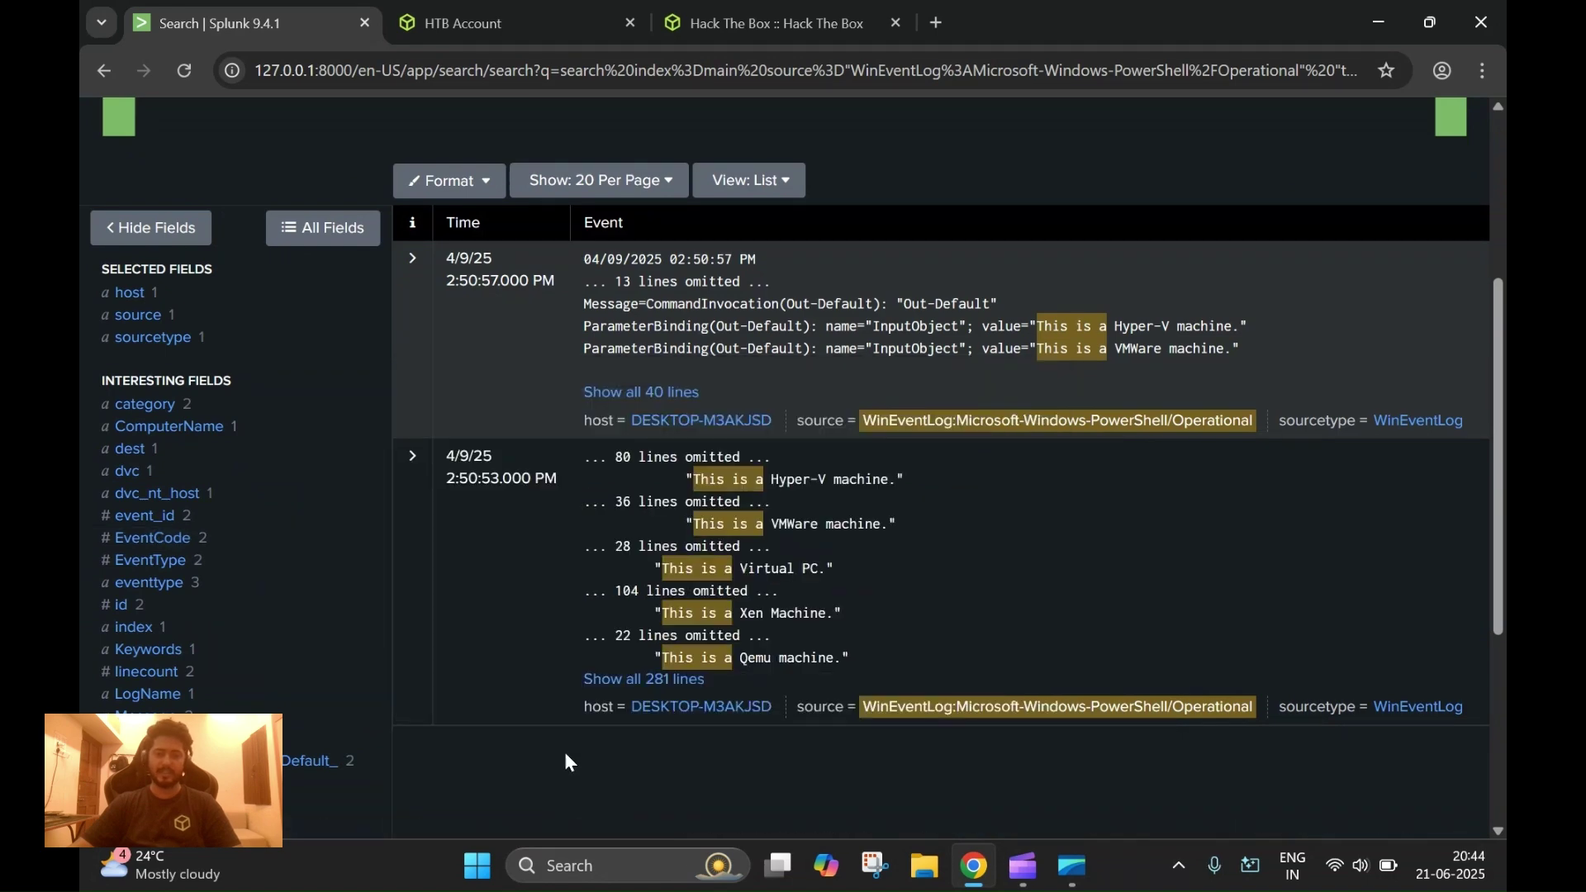
Step: Expand the 2:50:57 PM event to all 40 lines and select Hyper-V in its output
click(415, 270)
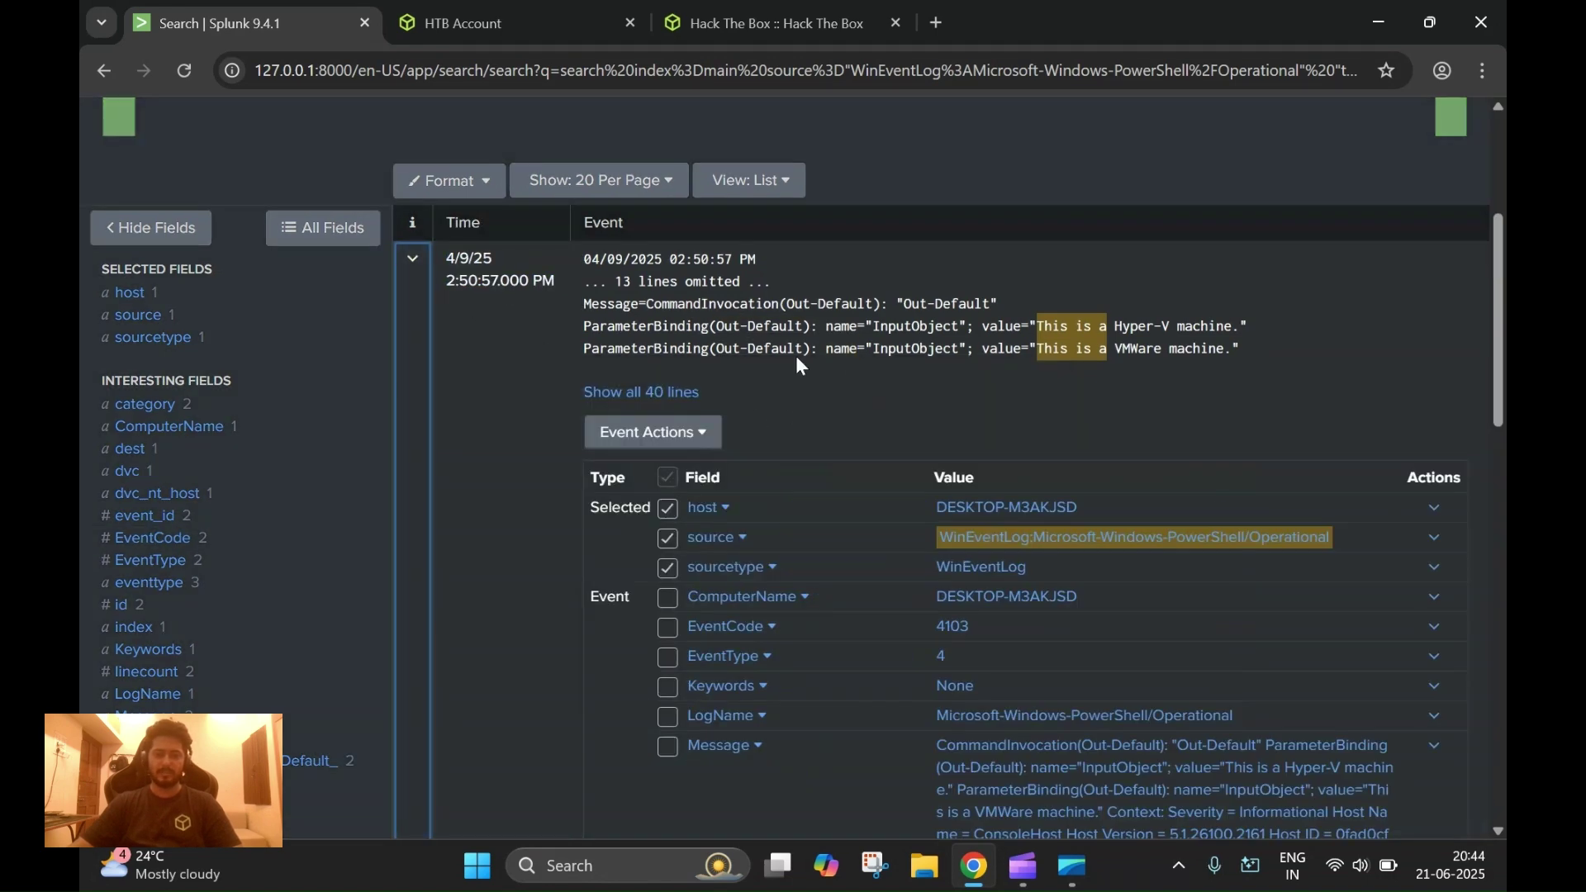
click(677, 395)
scroll(864, 499, down, 5)
scroll(1023, 409, up, 1)
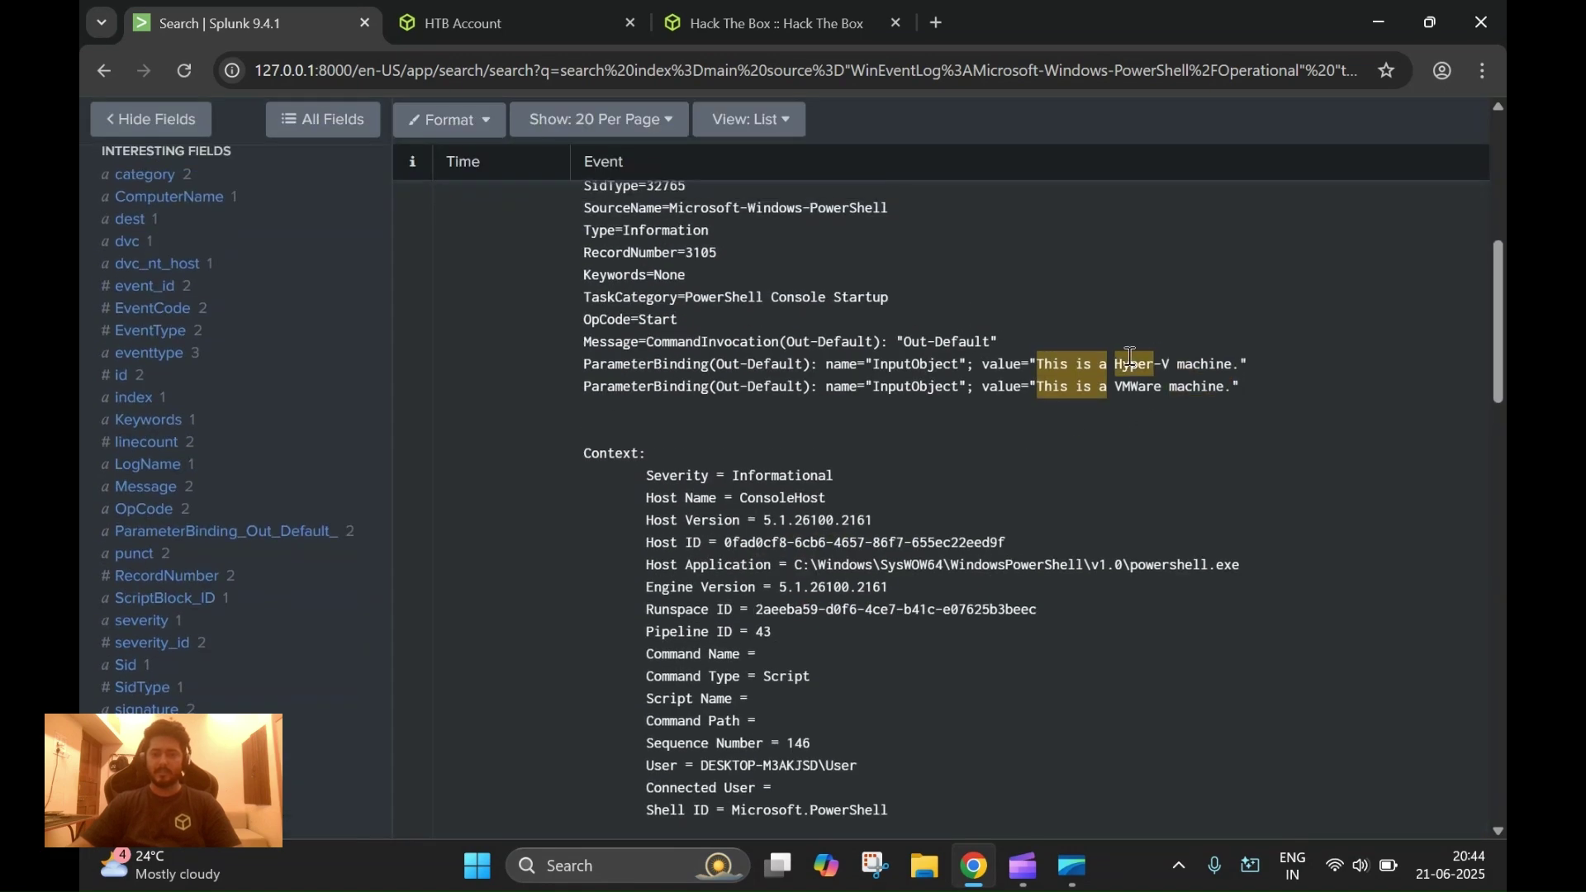
drag(1118, 360, 1167, 363)
drag(1120, 385, 1239, 386)
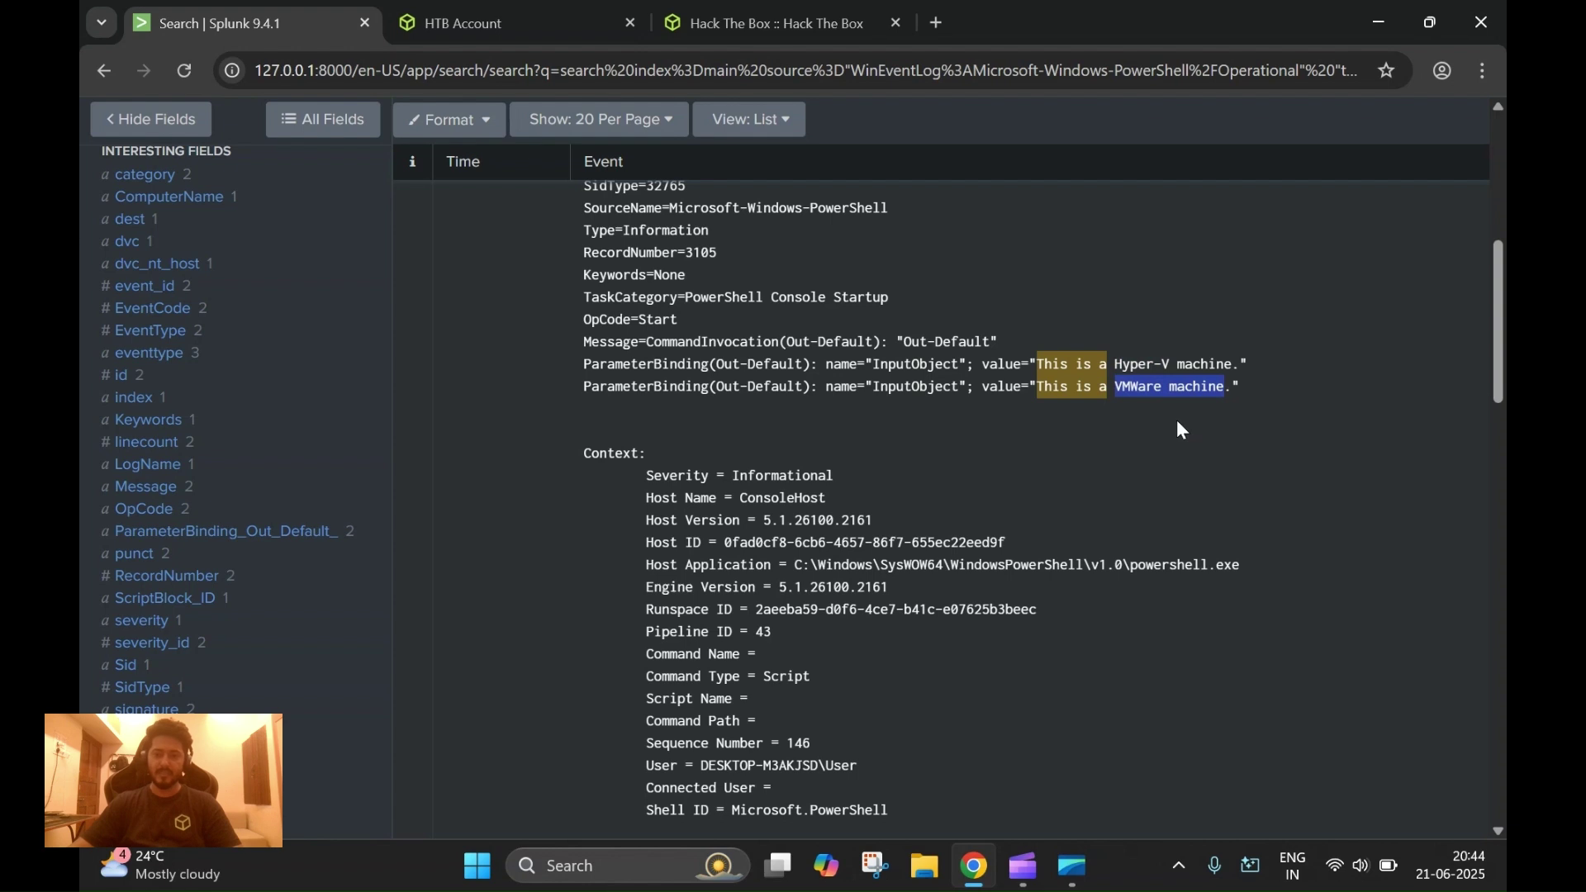
drag(1116, 361, 1170, 362)
key(ctrl+c)
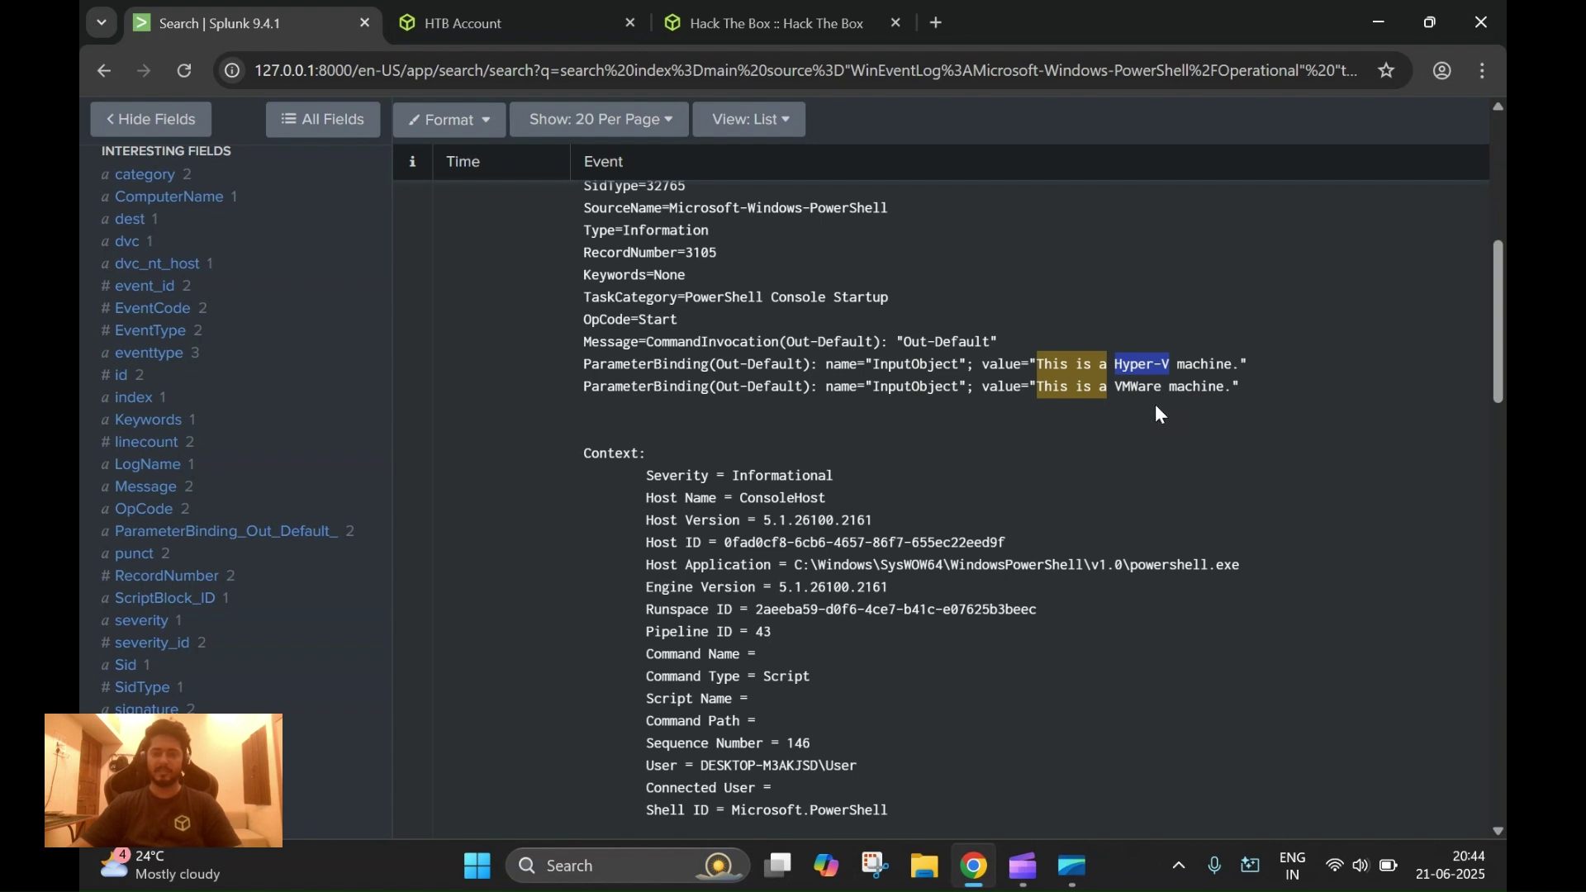
Step: Submit 'Hyper-V,VMware' as the Task 6 answer, with VMware copied from the Splunk event
click(772, 23)
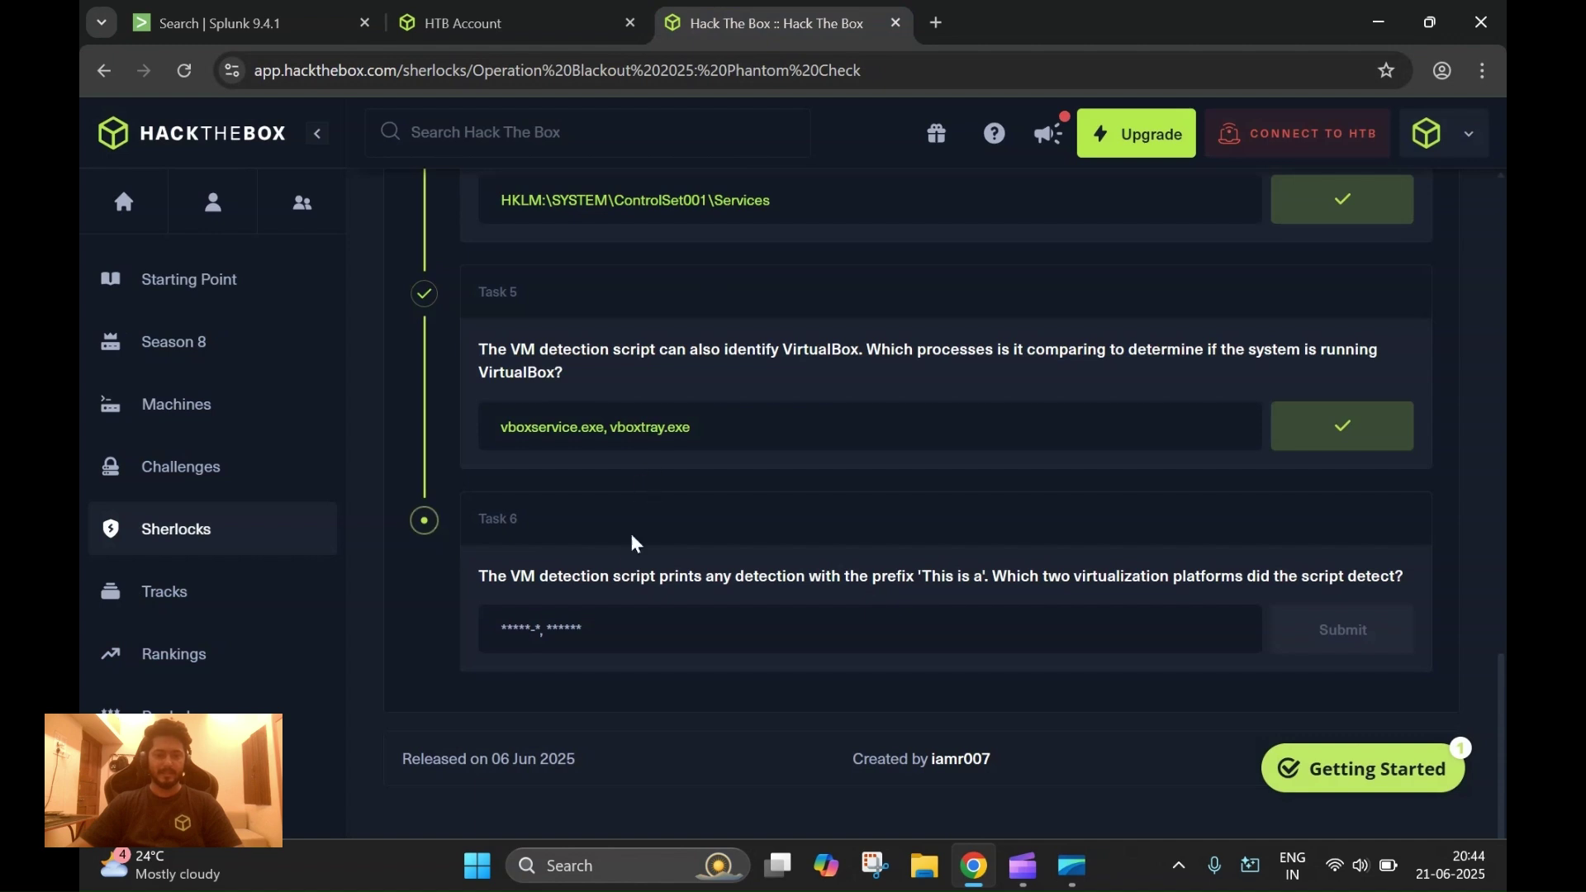
click(621, 619)
key(ctrl+v)
text(,)
click(200, 7)
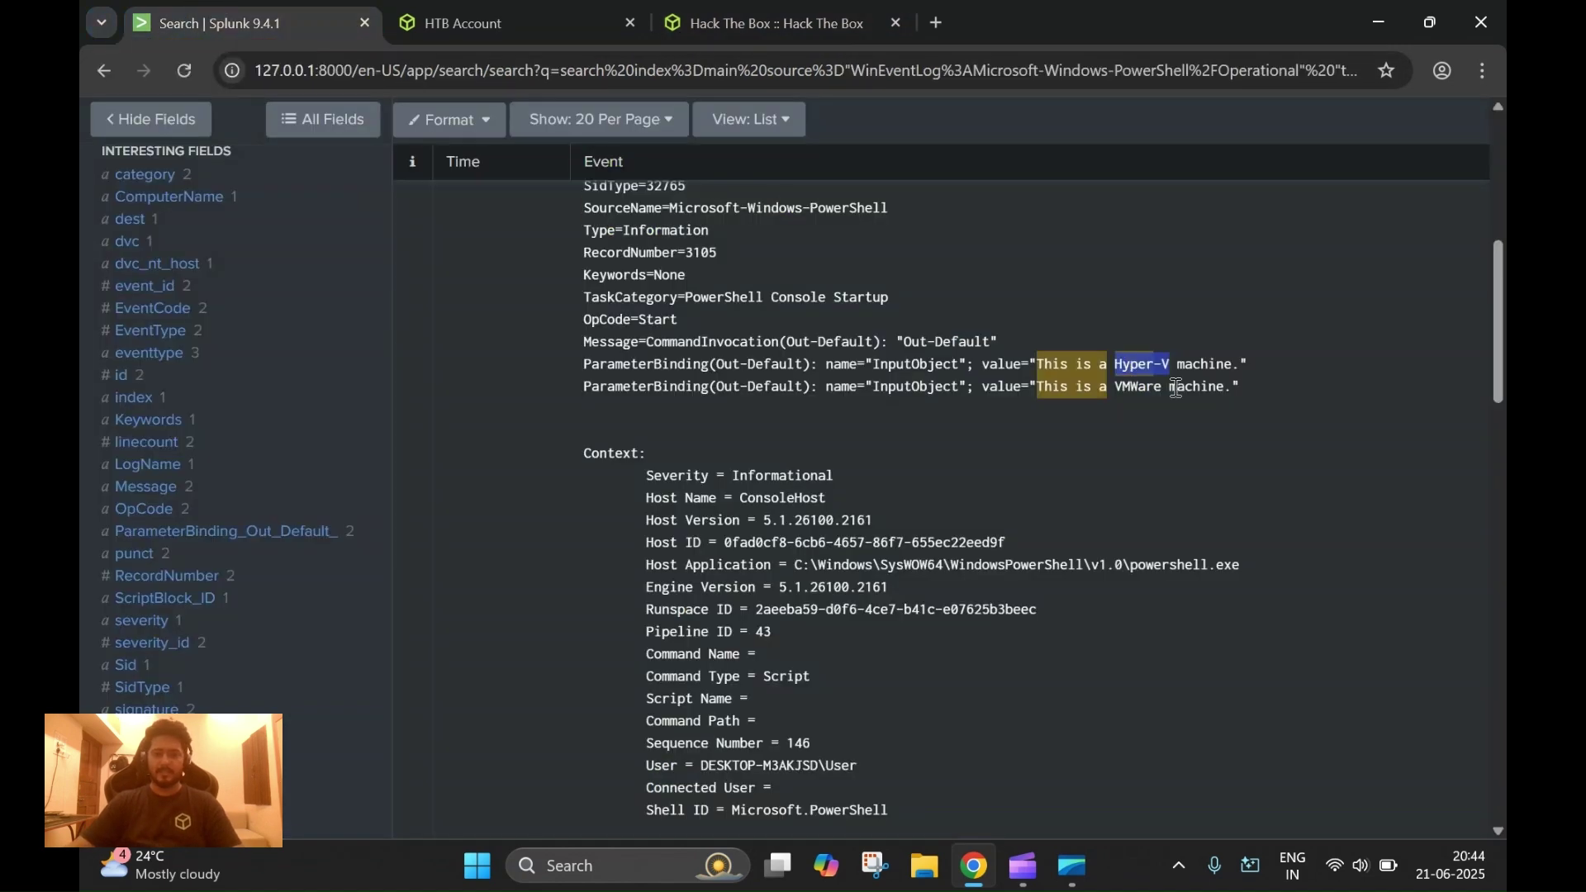
double_click(1140, 384)
click(773, 23)
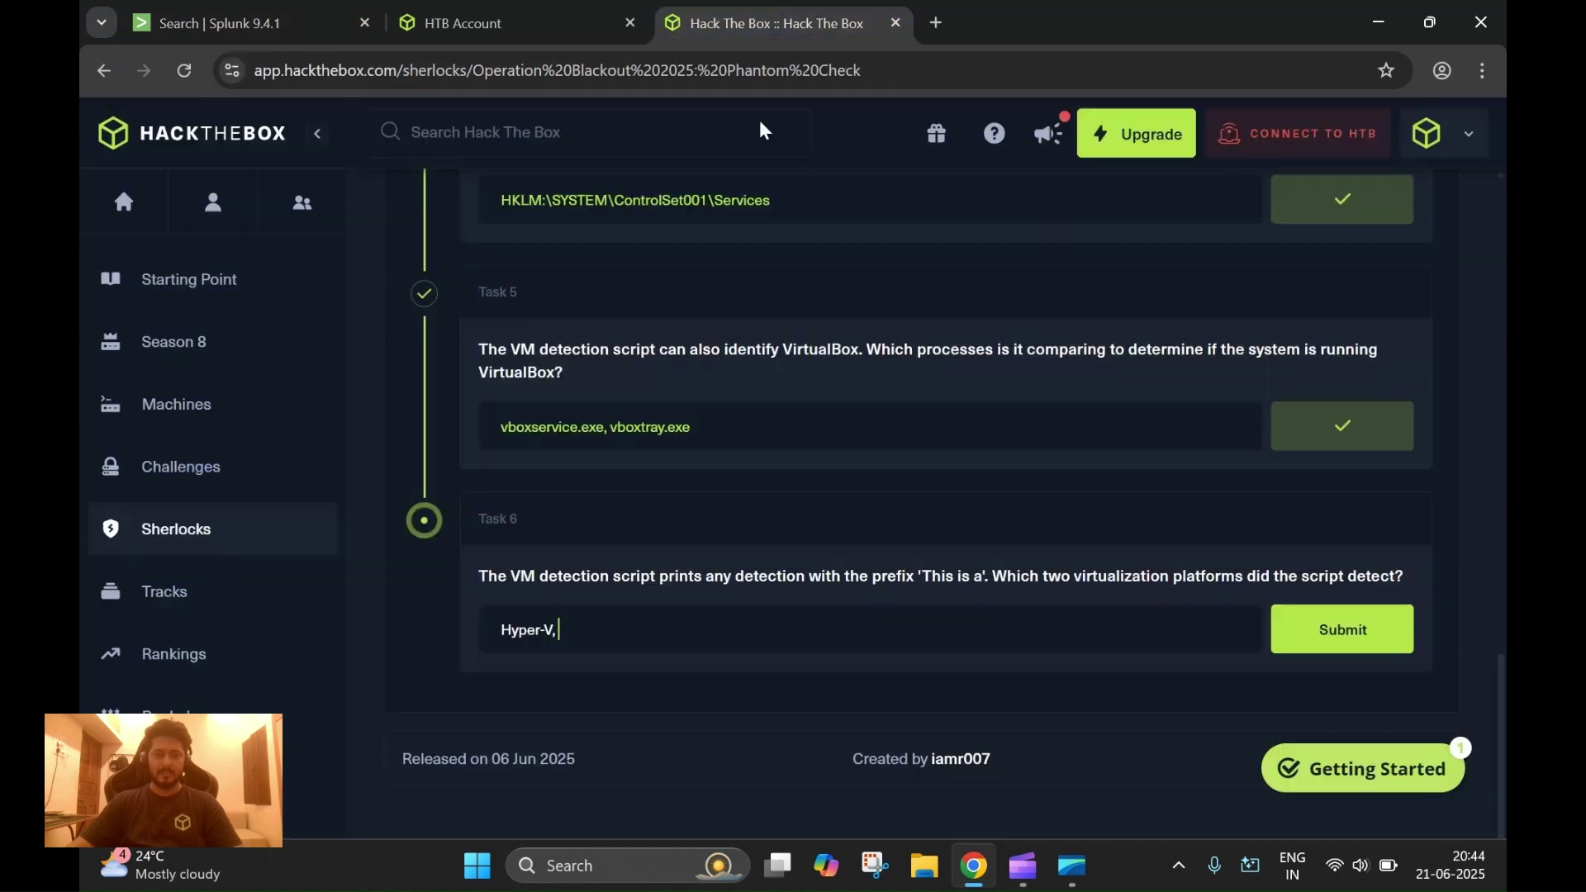
text(VMWare)
click(1319, 646)
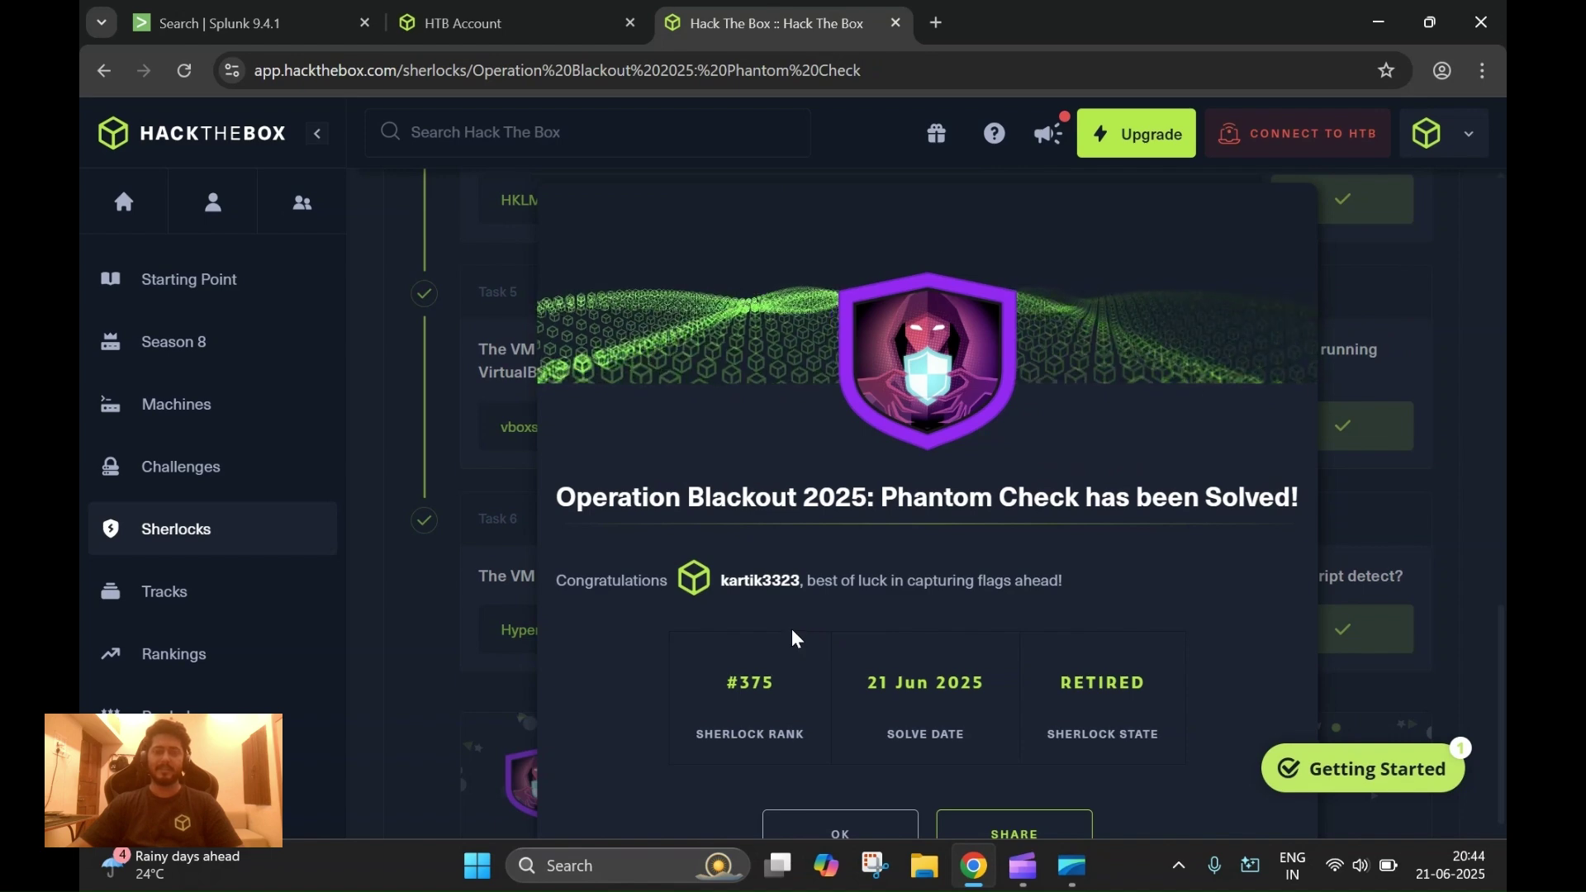
key(ctrl+Tab)
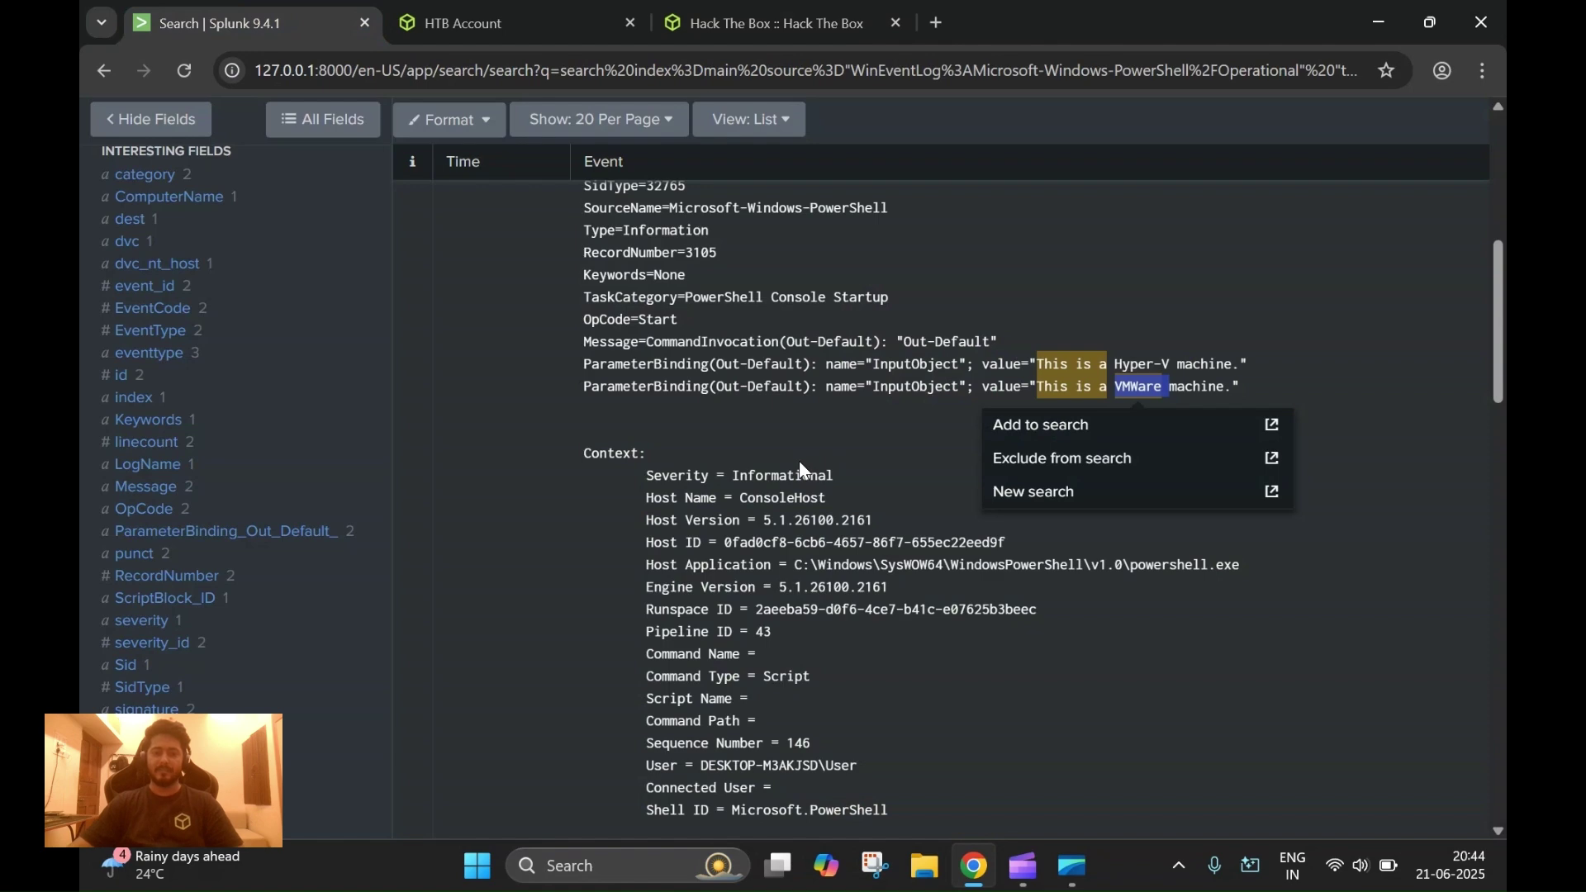
scroll(799, 463, up, 7)
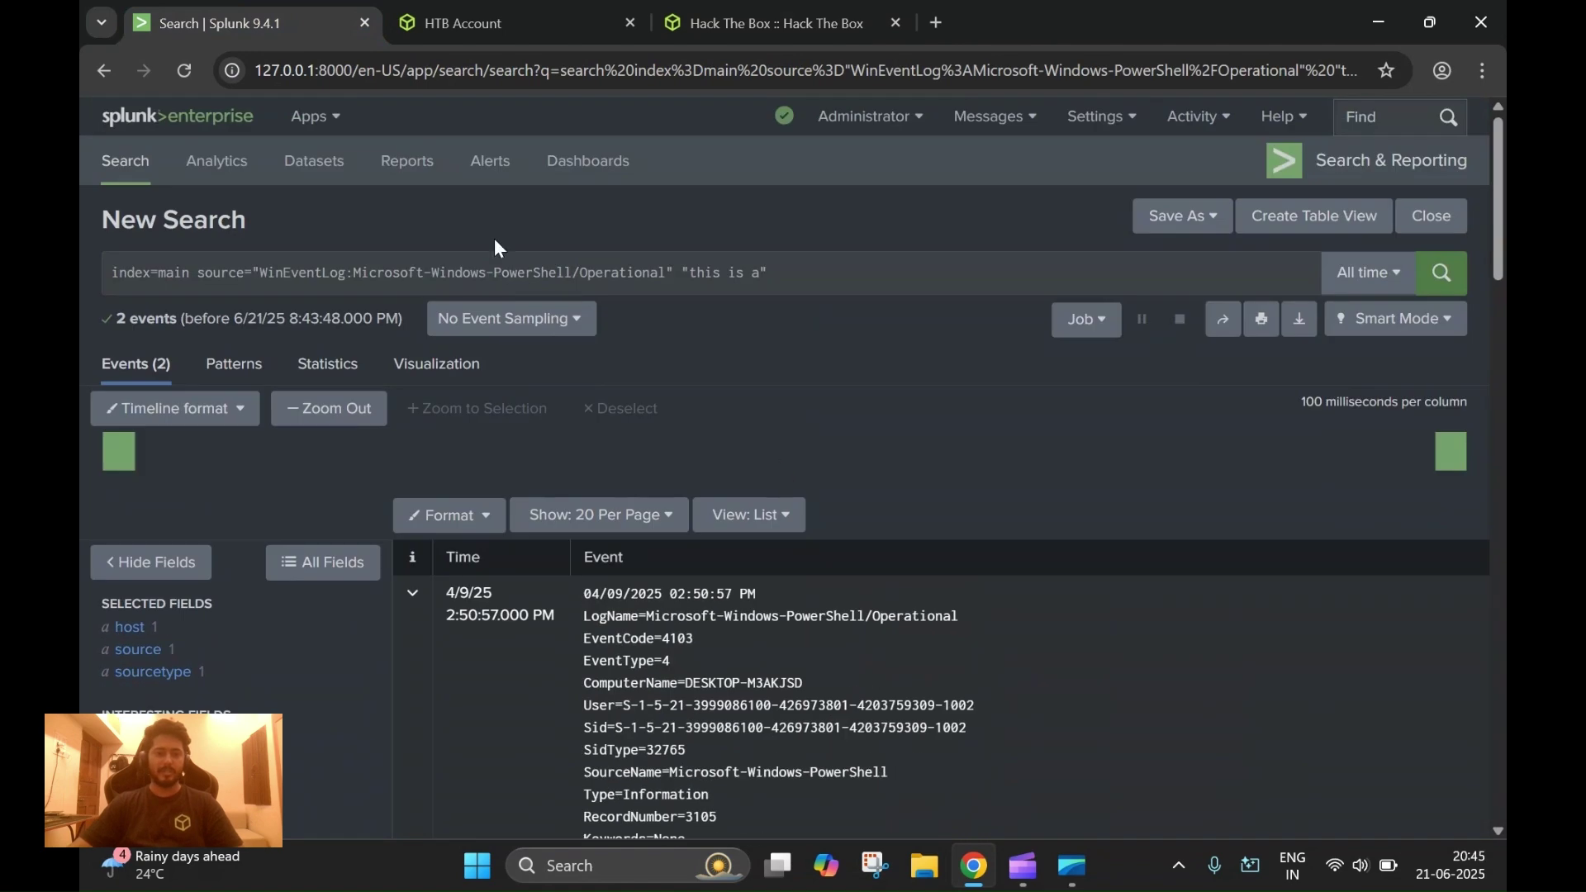
scroll(747, 458, down, 7)
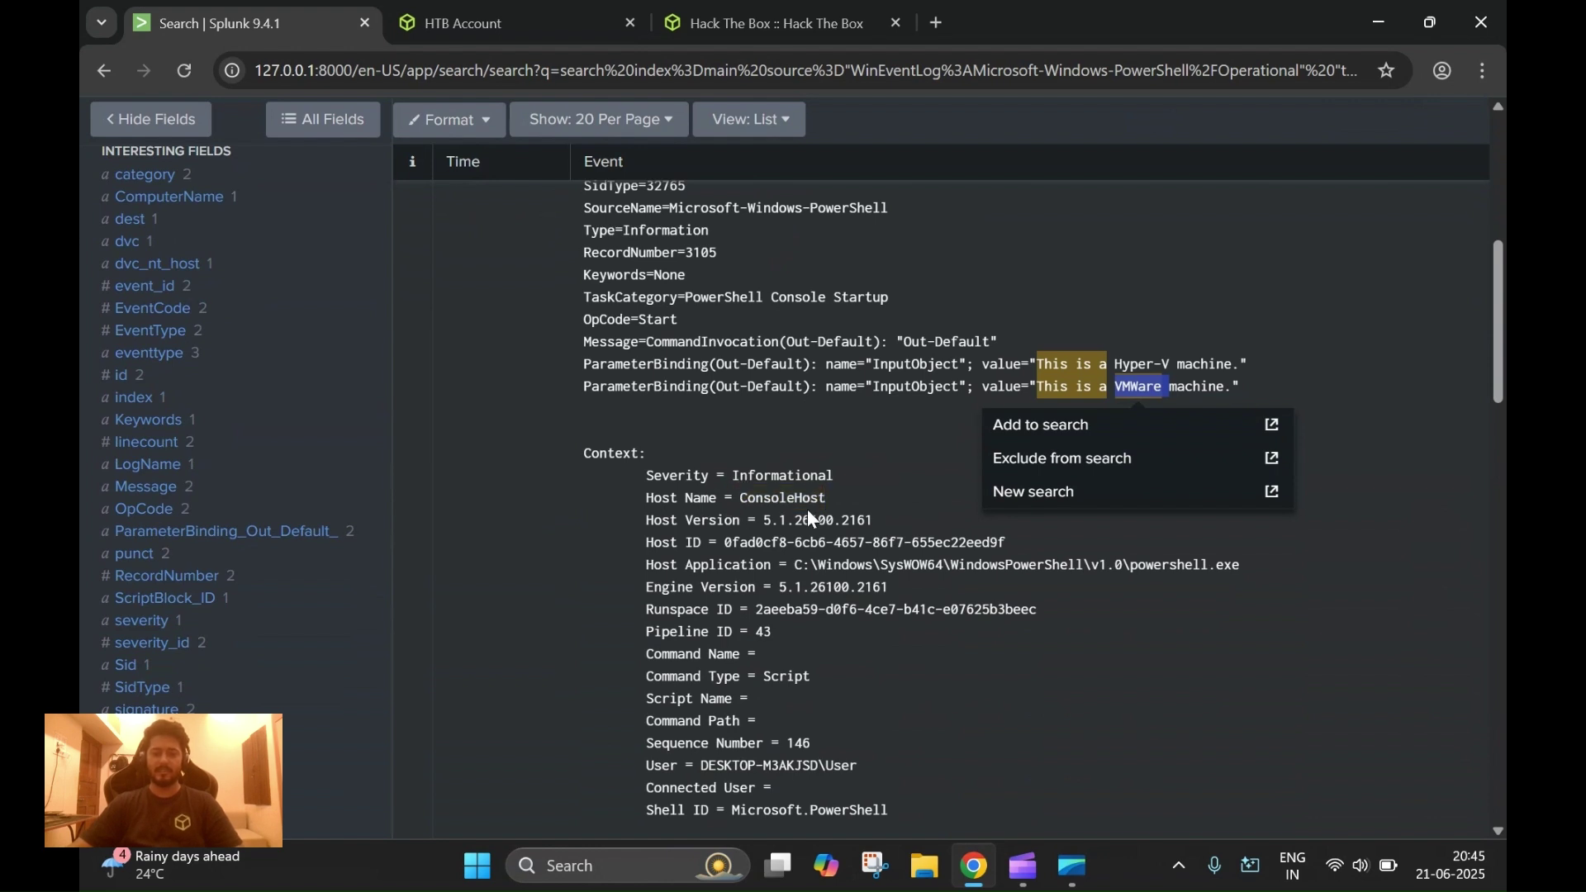
click(905, 469)
scroll(1000, 473, up, 1)
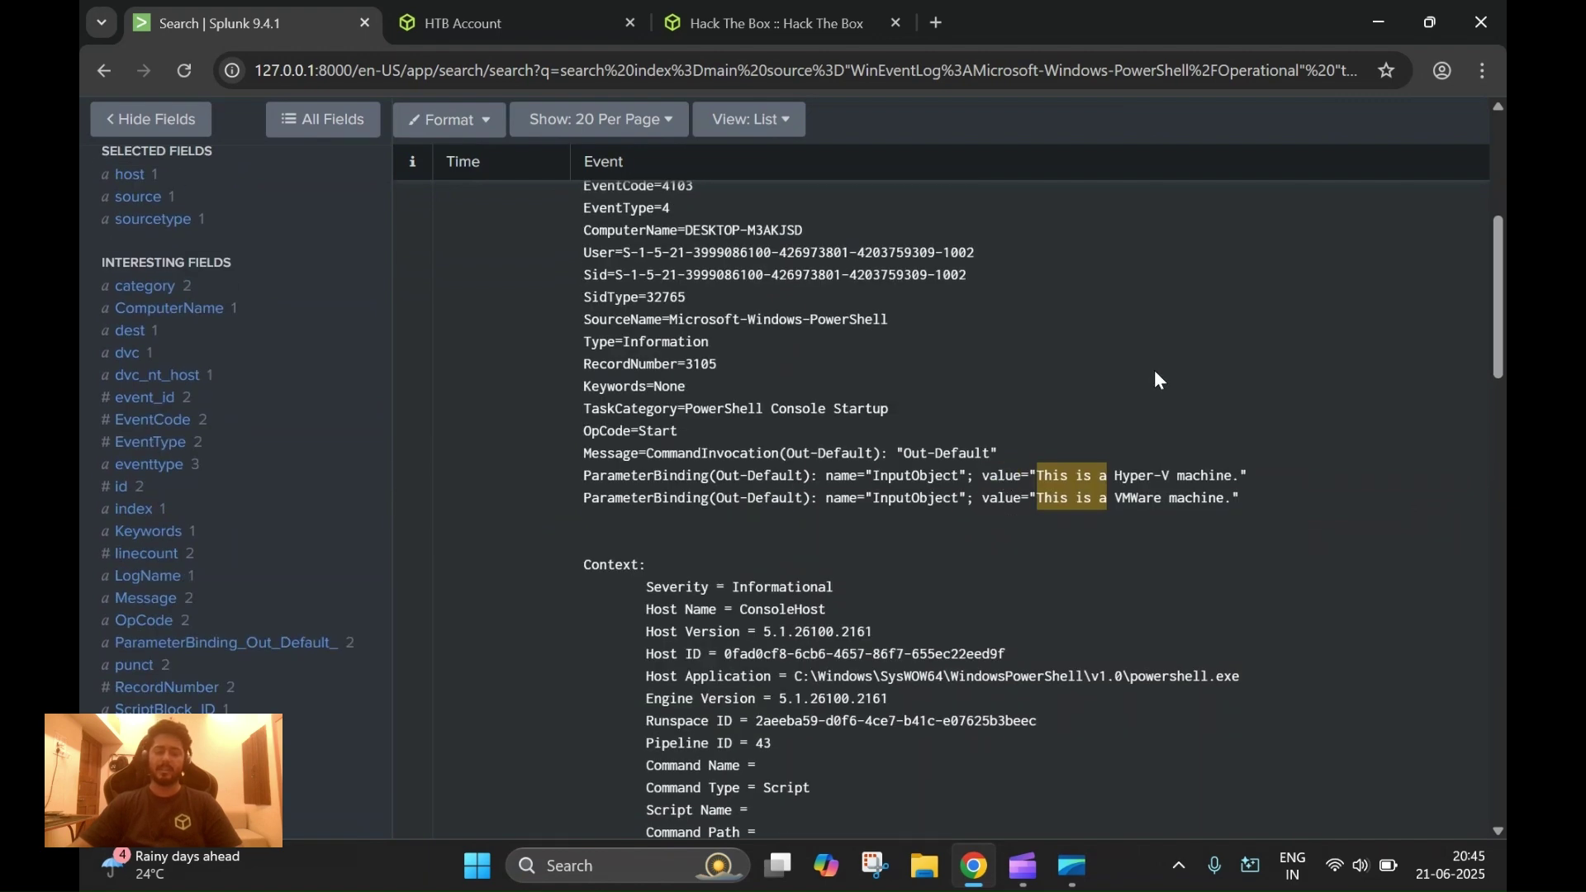
scroll(1150, 378, up, 2)
scroll(1071, 481, up, 1)
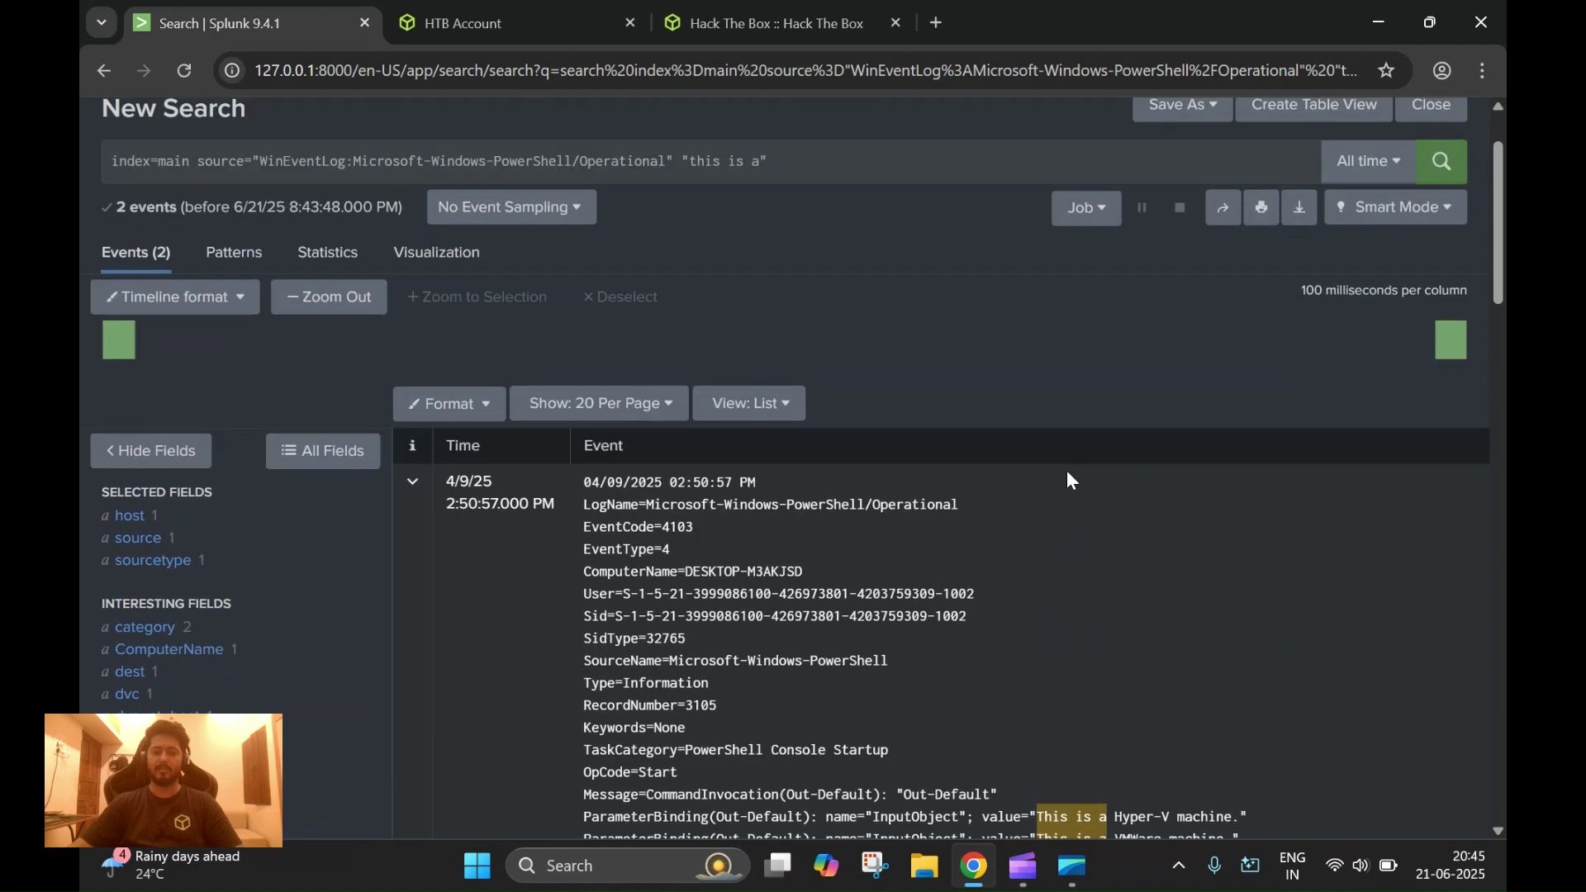
scroll(1067, 468, up, 1)
click(815, 24)
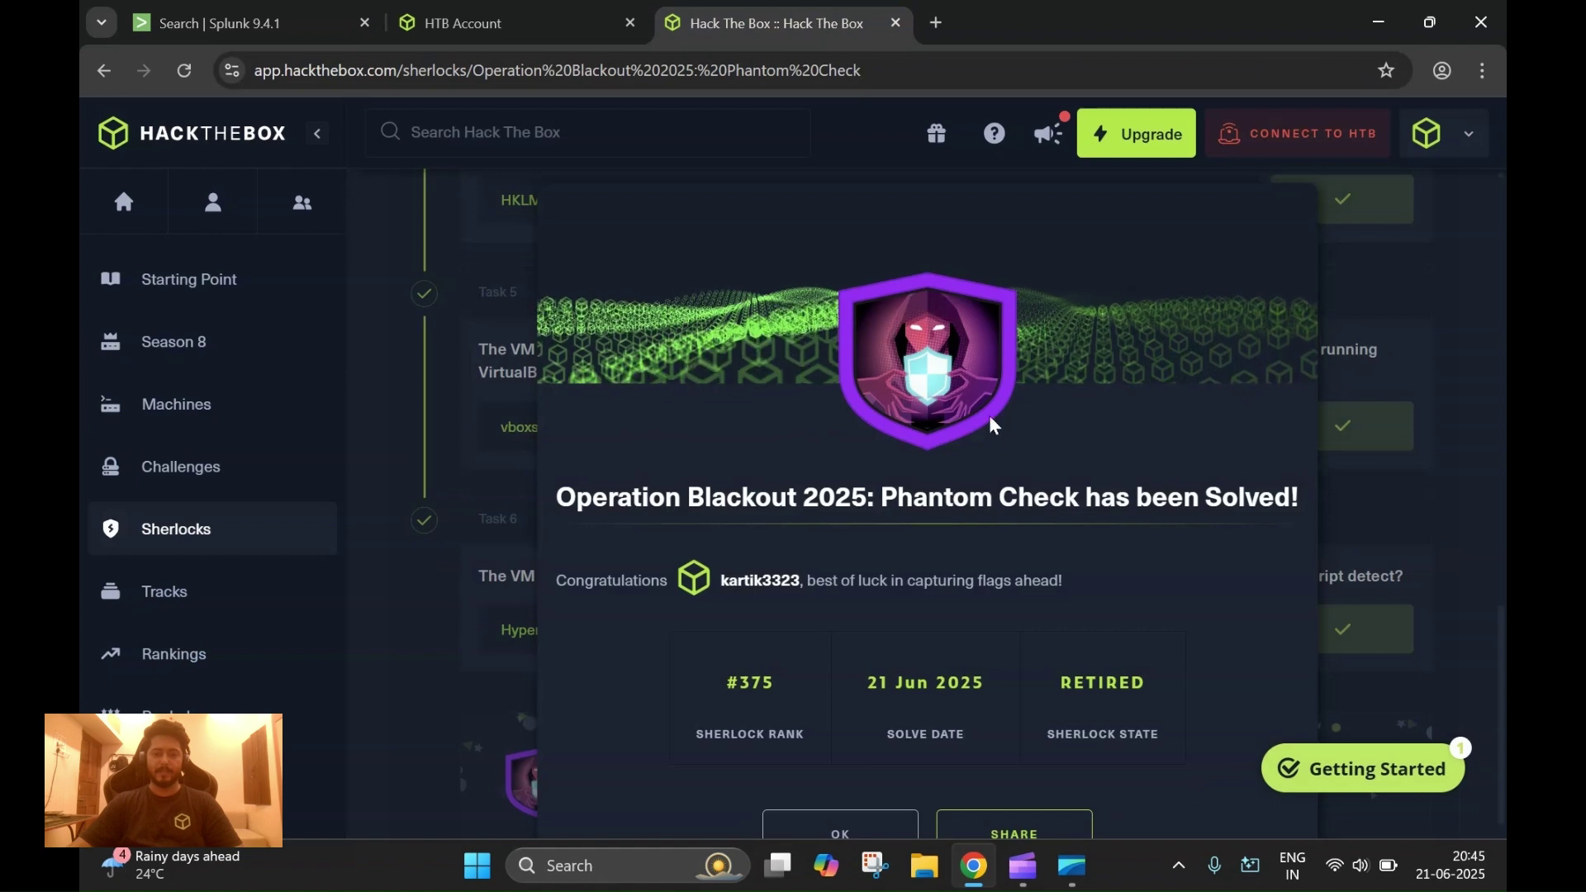